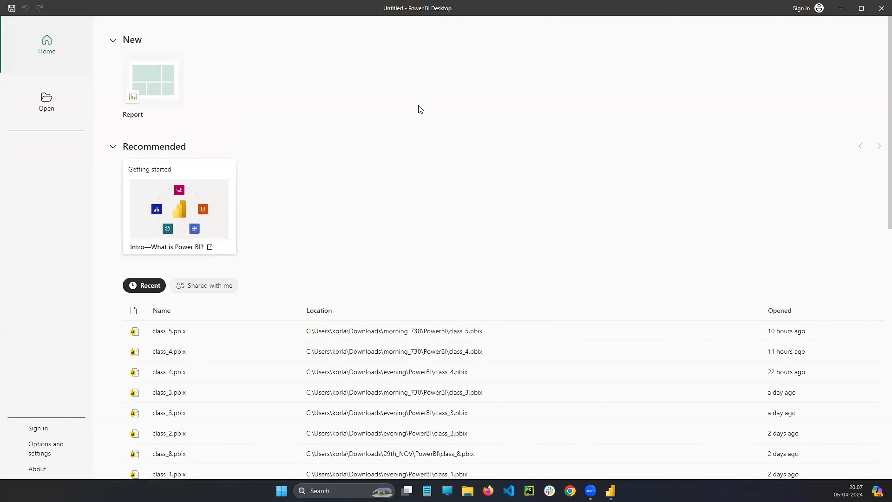
Create a blank report, show the Data pane, and start importing data from a Text/CSV source.
{"action": "left_click", "coordinate": [144, 82]}
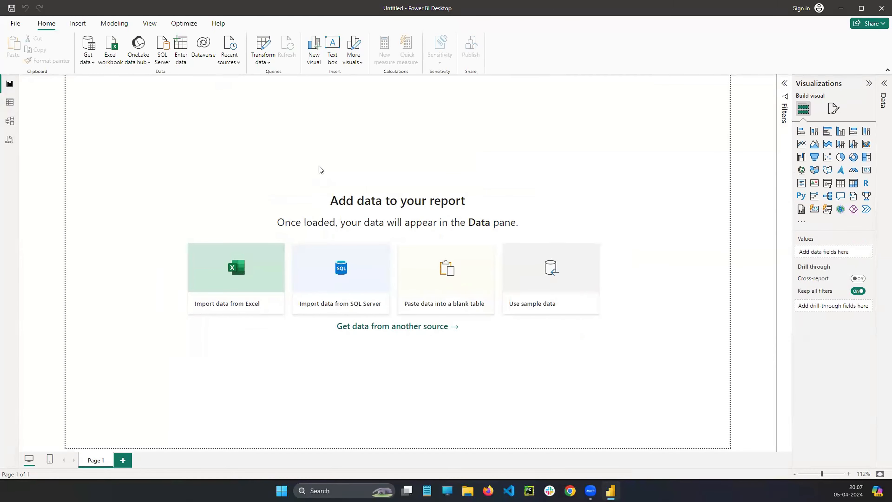
{"action": "left_click", "coordinate": [884, 84]}
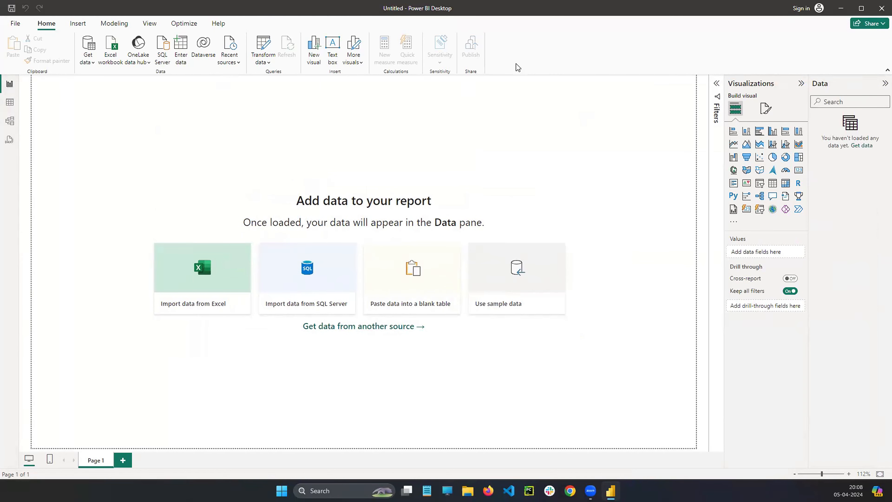
{"action": "left_click", "coordinate": [861, 145]}
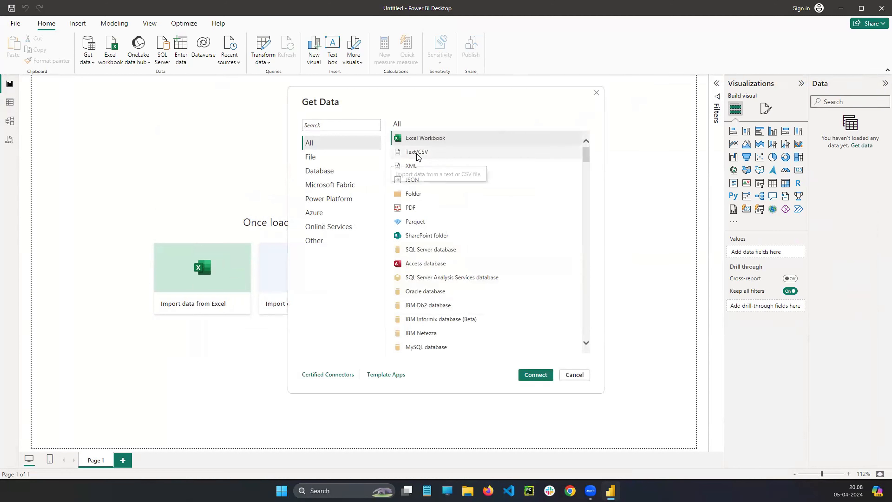
{"action": "left_click", "coordinate": [417, 155]}
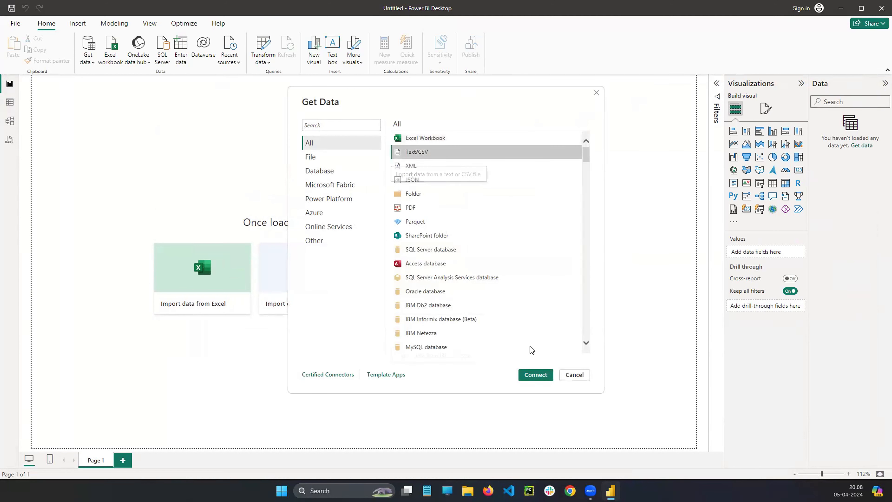
{"action": "left_click", "coordinate": [536, 375]}
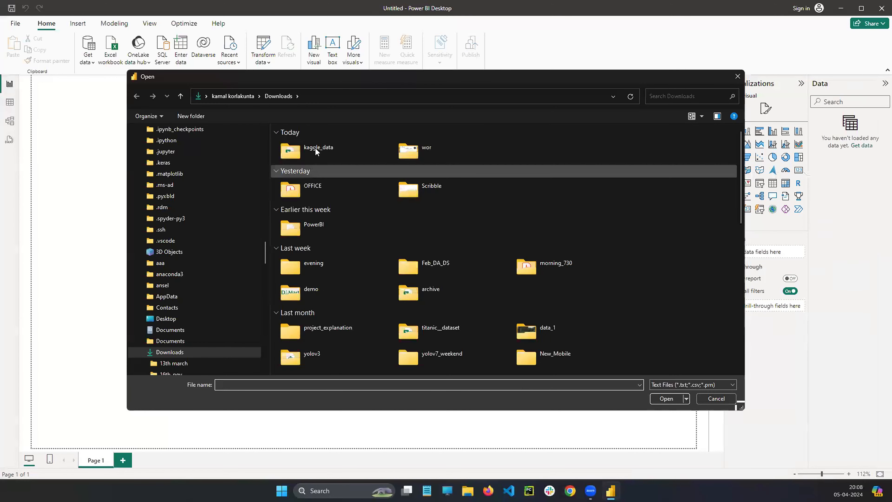
Load Superstore.csv from the evening folder in Downloads and expand the Superstore table to list its fields.
{"action": "double_click", "coordinate": [328, 270]}
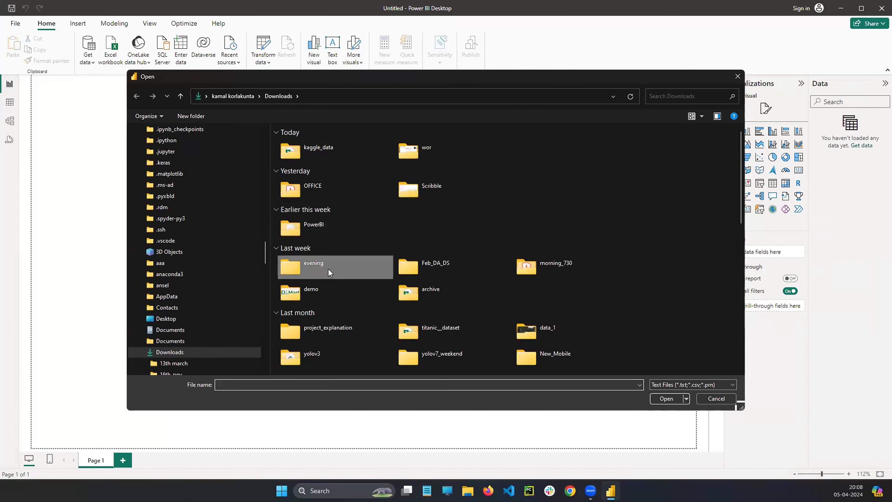
{"action": "double_click", "coordinate": [312, 157]}
{"action": "left_click", "coordinate": [302, 156]}
{"action": "left_click", "coordinate": [666, 398]}
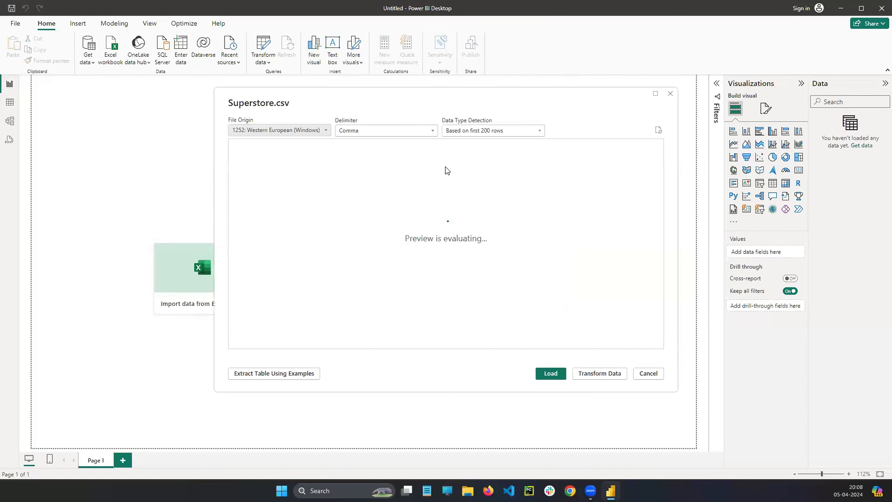
{"action": "left_click", "coordinate": [547, 373]}
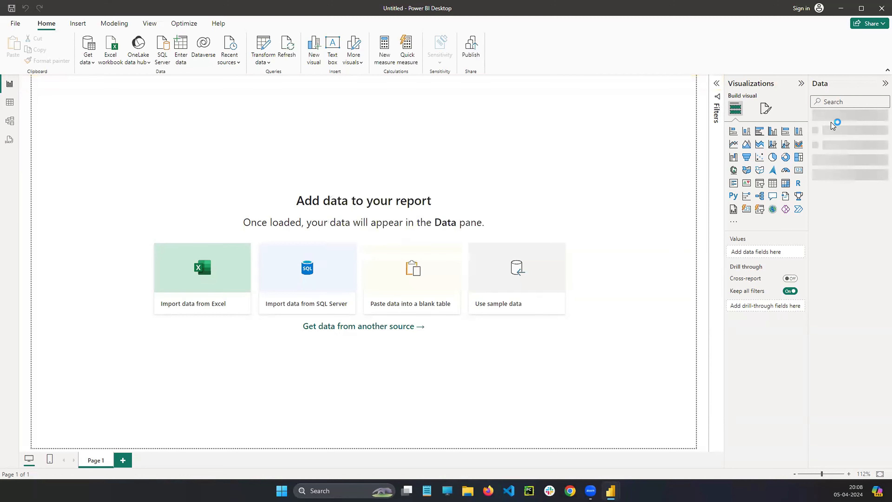
{"action": "left_click", "coordinate": [819, 119]}
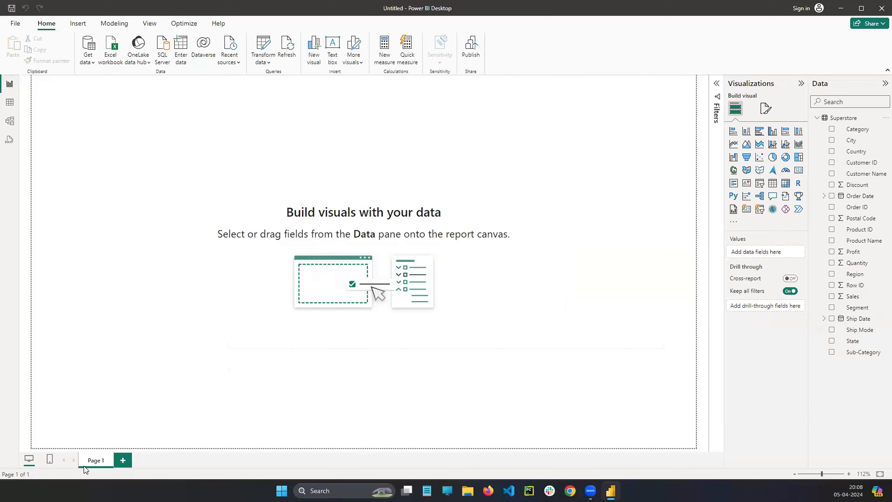
{"action": "right_click", "coordinate": [99, 458]}
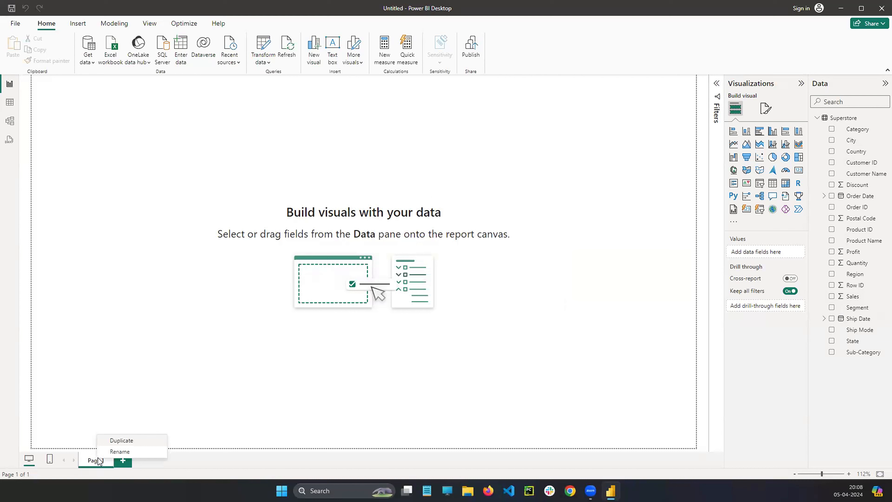
{"action": "left_click", "coordinate": [251, 412]}
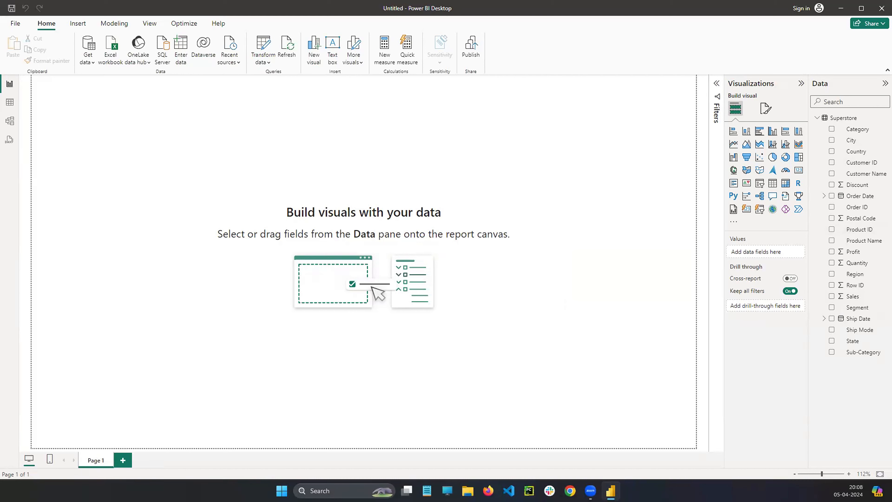
{"action": "left_click_drag", "start_coordinate": [728, 134], "coordinate": [803, 133]}
{"action": "left_click_drag", "start_coordinate": [726, 146], "coordinate": [807, 146]}
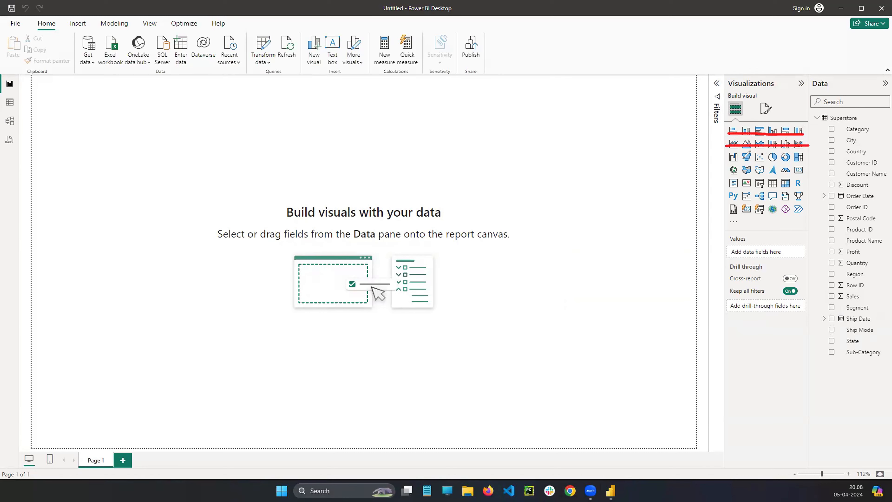
{"action": "mouse_move", "coordinate": [742, 159]}
{"action": "left_mouse_down"}
{"action": "mouse_move", "coordinate": [805, 157]}
{"action": "mouse_move", "coordinate": [769, 154]}
{"action": "mouse_move", "coordinate": [774, 164]}
{"action": "mouse_move", "coordinate": [781, 151]}
{"action": "mouse_move", "coordinate": [787, 163]}
{"action": "mouse_move", "coordinate": [791, 155]}
{"action": "left_mouse_up"}
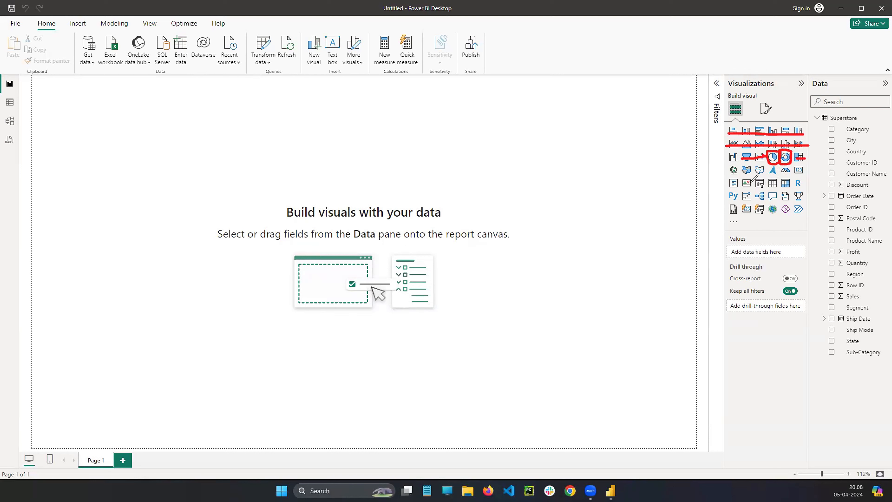
{"action": "mouse_move", "coordinate": [777, 177]}
{"action": "left_mouse_down"}
{"action": "mouse_move", "coordinate": [766, 188]}
{"action": "mouse_move", "coordinate": [779, 177]}
{"action": "mouse_move", "coordinate": [787, 189]}
{"action": "mouse_move", "coordinate": [793, 179]}
{"action": "left_mouse_up"}
{"action": "mouse_move", "coordinate": [268, 31]}
{"action": "left_mouse_down"}
{"action": "mouse_move", "coordinate": [240, 32]}
{"action": "mouse_move", "coordinate": [281, 37]}
{"action": "mouse_move", "coordinate": [268, 32]}
{"action": "left_mouse_up"}
{"action": "key", "text": "e"}
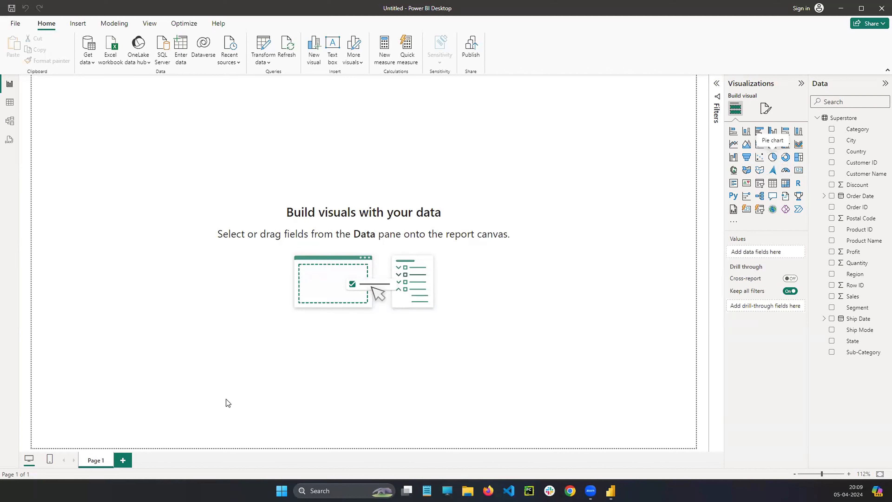
Rename report page Page 1 as Pie_chart.
{"action": "right_click", "coordinate": [97, 463]}
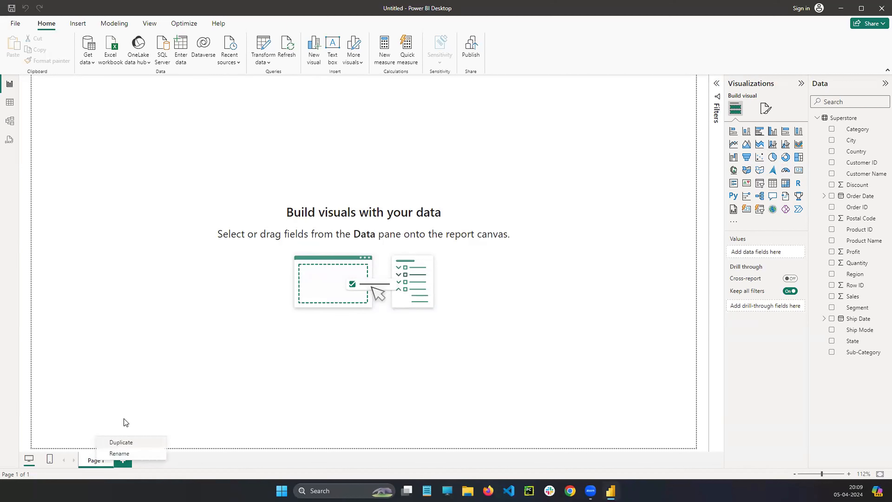
{"action": "left_click", "coordinate": [116, 453]}
{"action": "type", "text": "Pie_ch"}
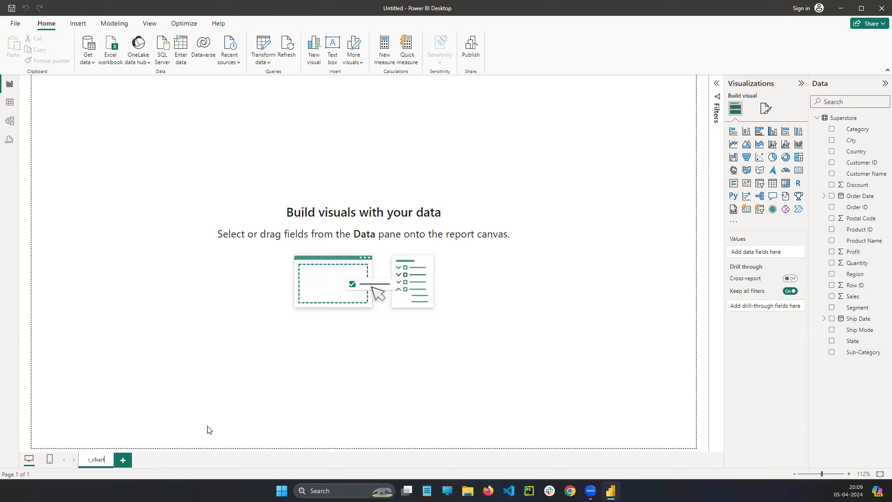
{"action": "key", "text": "Return"}
Handwrite "Company =>" in red on the blank canvas with the screen pen, followed by a pair of square brackets.
{"action": "left_click", "coordinate": [103, 221]}
{"action": "left_click", "coordinate": [117, 115]}
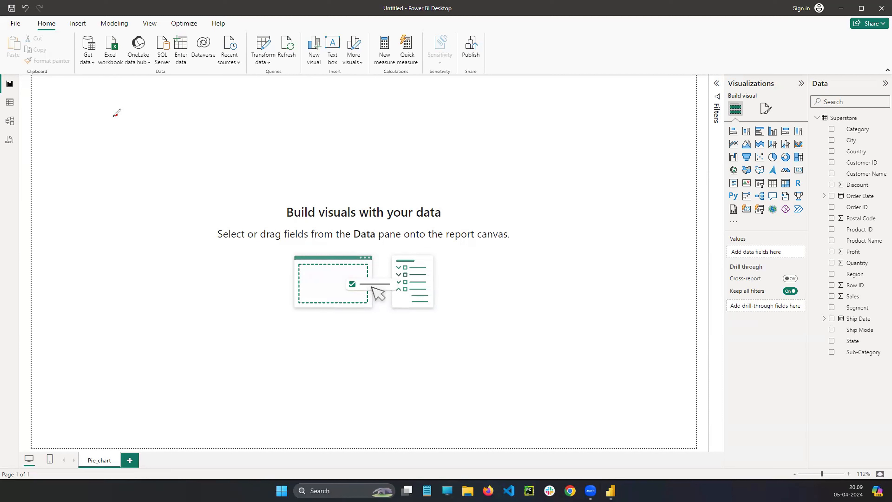
{"action": "mouse_move", "coordinate": [116, 115]}
{"action": "left_mouse_down"}
{"action": "mouse_move", "coordinate": [147, 117]}
{"action": "mouse_move", "coordinate": [120, 129]}
{"action": "mouse_move", "coordinate": [130, 118]}
{"action": "mouse_move", "coordinate": [144, 136]}
{"action": "mouse_move", "coordinate": [170, 113]}
{"action": "mouse_move", "coordinate": [174, 129]}
{"action": "mouse_move", "coordinate": [197, 116]}
{"action": "mouse_move", "coordinate": [202, 125]}
{"action": "left_mouse_up"}
{"action": "key", "text": "ctrl+z"}
{"action": "key", "text": "ctrl+z"}
{"action": "key", "text": "ctrl+z"}
{"action": "key", "text": "ctrl+z"}
{"action": "mouse_move", "coordinate": [246, 100]}
{"action": "left_mouse_down"}
{"action": "mouse_move", "coordinate": [236, 101]}
{"action": "mouse_move", "coordinate": [251, 133]}
{"action": "left_mouse_up"}
{"action": "mouse_move", "coordinate": [521, 92]}
{"action": "left_mouse_down"}
{"action": "mouse_move", "coordinate": [536, 91]}
{"action": "mouse_move", "coordinate": [526, 116]}
{"action": "left_mouse_up"}
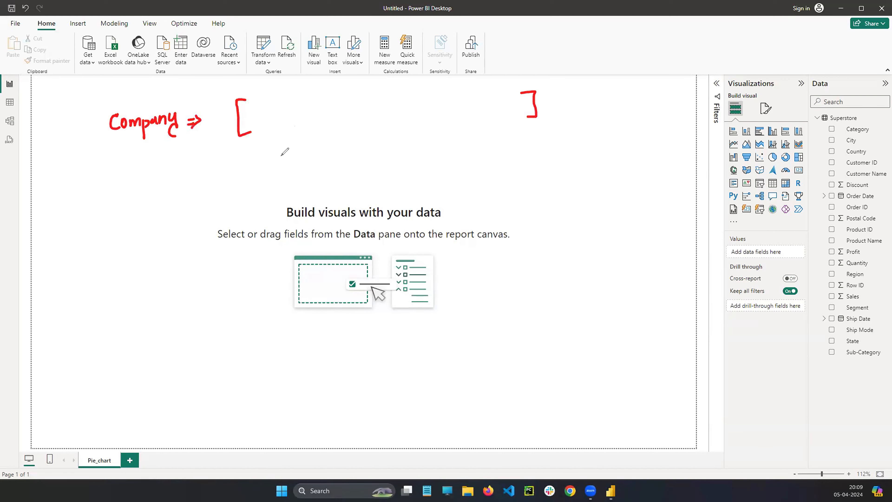
Handwrite "meta, google," inside the company brackets and undo the misspelled strokes of the third company name.
{"action": "left_click_drag", "start_coordinate": [248, 121], "coordinate": [282, 104]}
{"action": "left_click_drag", "start_coordinate": [290, 110], "coordinate": [294, 121]}
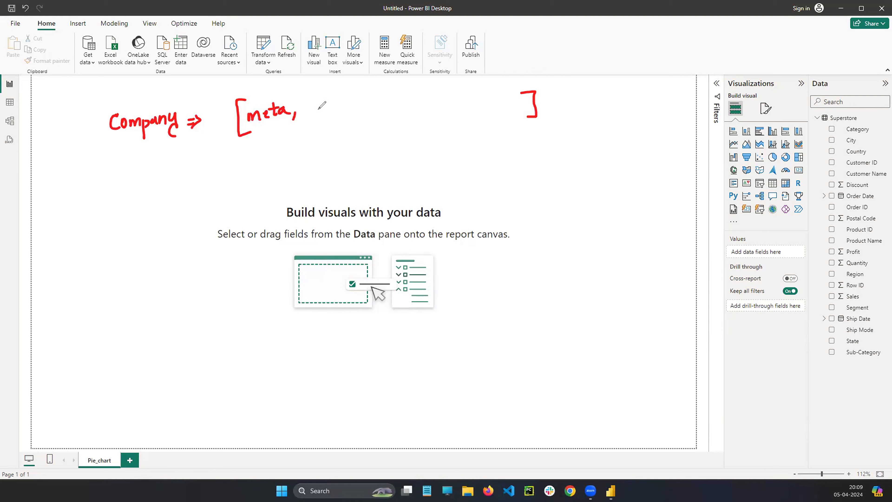
{"action": "mouse_move", "coordinate": [315, 103]}
{"action": "left_mouse_down"}
{"action": "mouse_move", "coordinate": [330, 105]}
{"action": "mouse_move", "coordinate": [351, 89]}
{"action": "mouse_move", "coordinate": [360, 113]}
{"action": "mouse_move", "coordinate": [404, 85]}
{"action": "mouse_move", "coordinate": [420, 84]}
{"action": "mouse_move", "coordinate": [428, 102]}
{"action": "left_mouse_up"}
{"action": "left_click", "coordinate": [382, 100]}
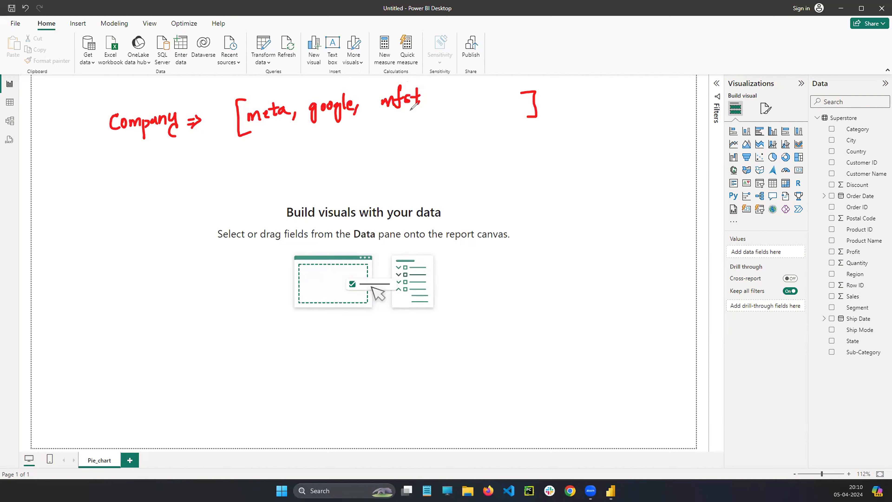
{"action": "key", "text": "ctrl+z"}
{"action": "key", "text": "ctrl+z"}
{"action": "key", "text": "ctrl+z"}
{"action": "key", "text": "ctrl+z"}
{"action": "key", "text": "ctrl+z"}
Complete the handwritten company list with "msft, Amazon".
{"action": "mouse_move", "coordinate": [403, 96]}
{"action": "left_mouse_down"}
{"action": "mouse_move", "coordinate": [394, 105]}
{"action": "mouse_move", "coordinate": [408, 104]}
{"action": "left_mouse_up"}
{"action": "mouse_move", "coordinate": [407, 95]}
{"action": "left_mouse_down"}
{"action": "mouse_move", "coordinate": [420, 92]}
{"action": "mouse_move", "coordinate": [423, 104]}
{"action": "left_mouse_up"}
{"action": "mouse_move", "coordinate": [417, 94]}
{"action": "left_mouse_down"}
{"action": "mouse_move", "coordinate": [429, 92]}
{"action": "mouse_move", "coordinate": [435, 112]}
{"action": "left_mouse_up"}
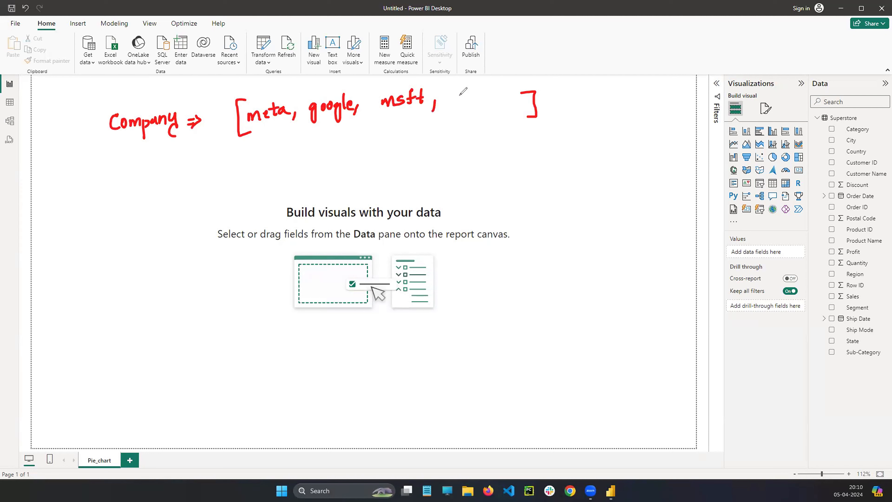
{"action": "mouse_move", "coordinate": [459, 90]}
{"action": "left_mouse_down"}
{"action": "mouse_move", "coordinate": [454, 105]}
{"action": "mouse_move", "coordinate": [461, 106]}
{"action": "left_mouse_up"}
{"action": "left_click_drag", "start_coordinate": [449, 102], "coordinate": [479, 104]}
{"action": "mouse_move", "coordinate": [481, 93]}
{"action": "left_mouse_down"}
{"action": "mouse_move", "coordinate": [491, 105]}
{"action": "mouse_move", "coordinate": [496, 95]}
{"action": "left_mouse_up"}
{"action": "left_click_drag", "start_coordinate": [499, 105], "coordinate": [505, 106]}
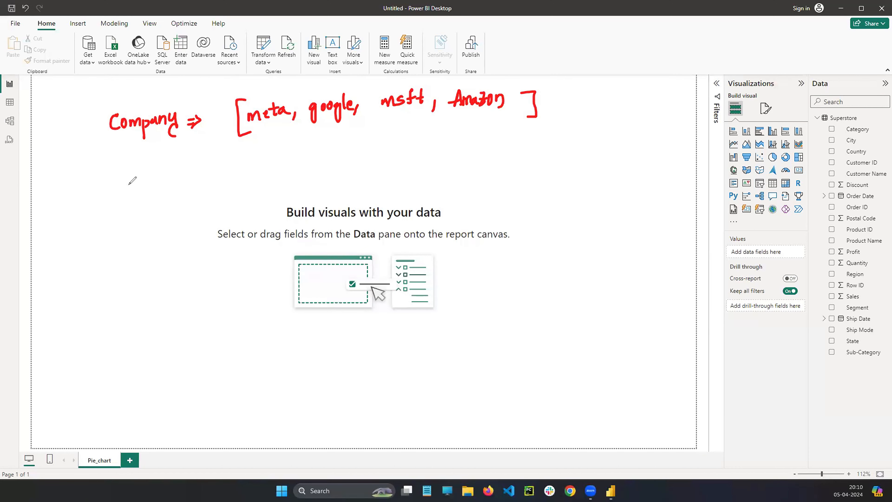
Handwrite "Revenue => [850, 1100, 680, 890]" in red beneath the company list.
{"action": "mouse_move", "coordinate": [127, 180]}
{"action": "left_mouse_down"}
{"action": "mouse_move", "coordinate": [126, 198]}
{"action": "mouse_move", "coordinate": [135, 196]}
{"action": "left_mouse_up"}
{"action": "left_click_drag", "start_coordinate": [140, 187], "coordinate": [226, 183]}
{"action": "left_click_drag", "start_coordinate": [258, 154], "coordinate": [262, 194]}
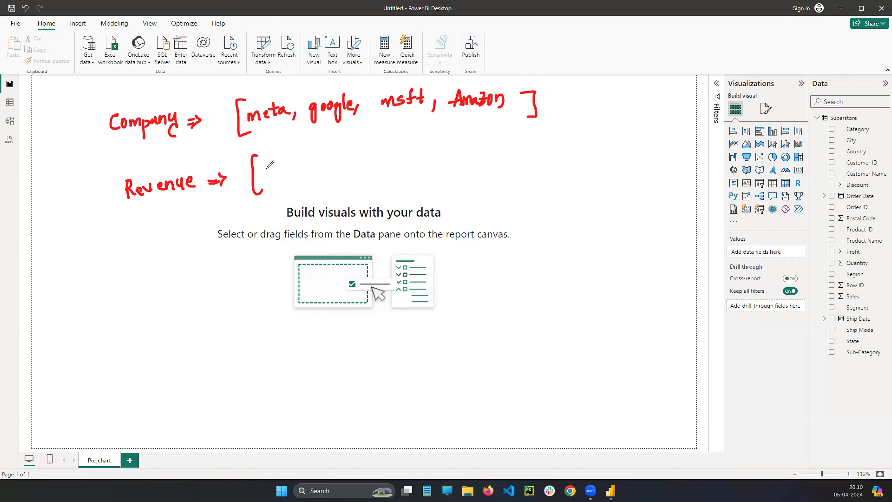
{"action": "mouse_move", "coordinate": [269, 166]}
{"action": "left_mouse_down"}
{"action": "mouse_move", "coordinate": [276, 173]}
{"action": "mouse_move", "coordinate": [289, 164]}
{"action": "left_mouse_up"}
{"action": "left_click_drag", "start_coordinate": [303, 168], "coordinate": [301, 177]}
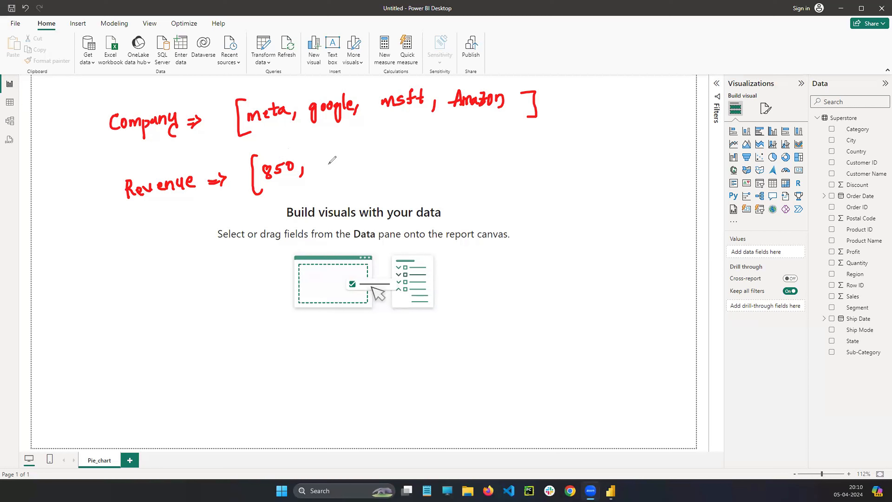
{"action": "left_click_drag", "start_coordinate": [327, 159], "coordinate": [332, 170]}
{"action": "left_click_drag", "start_coordinate": [339, 157], "coordinate": [357, 172]}
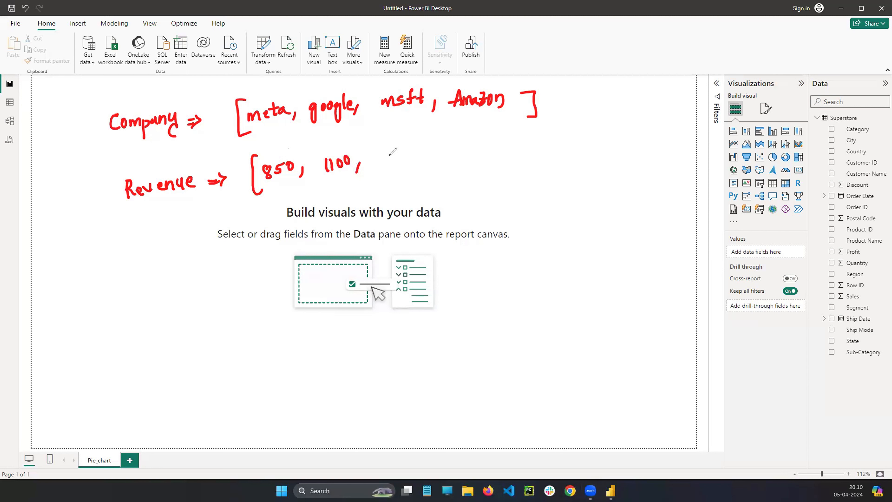
{"action": "left_click_drag", "start_coordinate": [396, 149], "coordinate": [390, 158]}
{"action": "left_click_drag", "start_coordinate": [410, 150], "coordinate": [404, 151]}
{"action": "mouse_move", "coordinate": [417, 150]}
{"action": "left_mouse_down"}
{"action": "mouse_move", "coordinate": [435, 164]}
{"action": "mouse_move", "coordinate": [461, 148]}
{"action": "mouse_move", "coordinate": [474, 157]}
{"action": "mouse_move", "coordinate": [484, 143]}
{"action": "mouse_move", "coordinate": [505, 163]}
{"action": "left_mouse_up"}
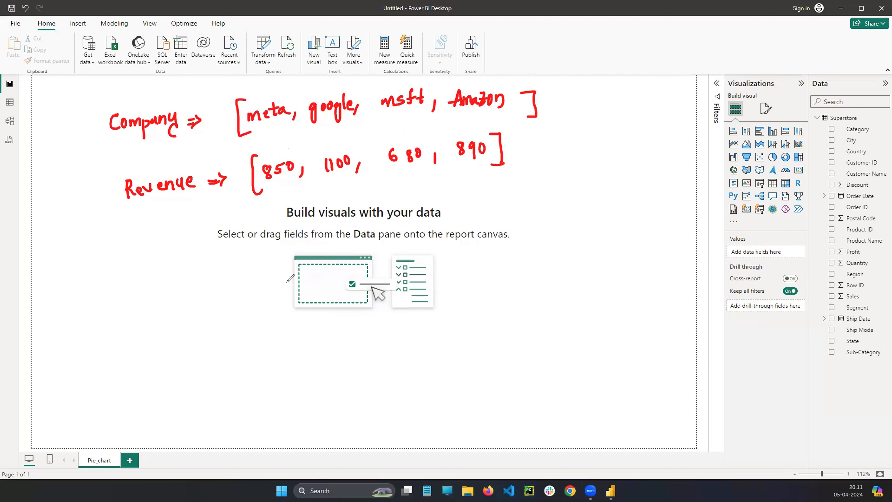
{"action": "mouse_move", "coordinate": [777, 148]}
{"action": "left_mouse_down"}
{"action": "mouse_move", "coordinate": [760, 154]}
{"action": "mouse_move", "coordinate": [780, 165]}
{"action": "left_mouse_up"}
{"action": "key", "text": "ctrl+z"}
{"action": "left_click_drag", "start_coordinate": [518, 185], "coordinate": [724, 349]}
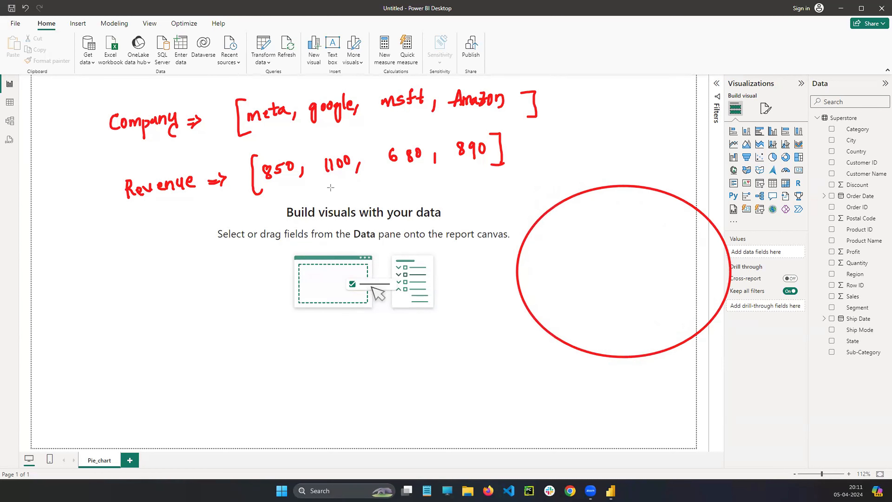
{"action": "key", "text": "ctrl+z"}
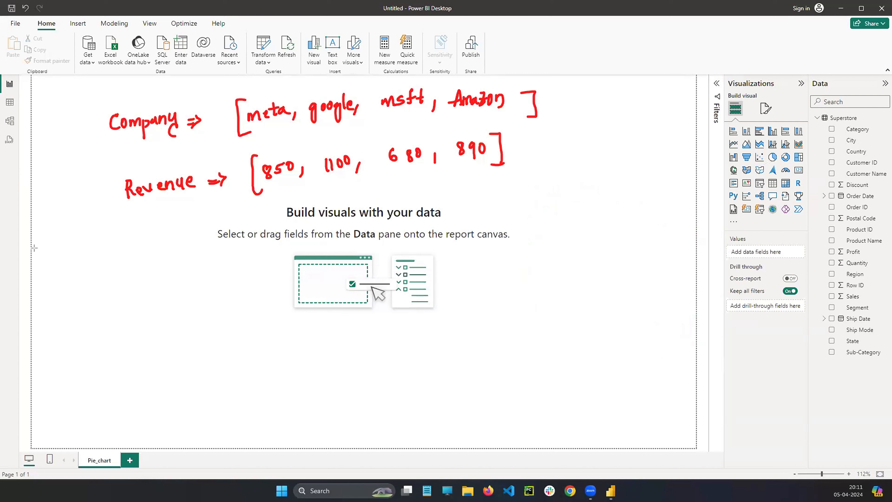
Draw a large blue circle as the pie outline and a blue rectangle around the company and revenue lists.
{"action": "left_click_drag", "start_coordinate": [524, 187], "coordinate": [760, 380]}
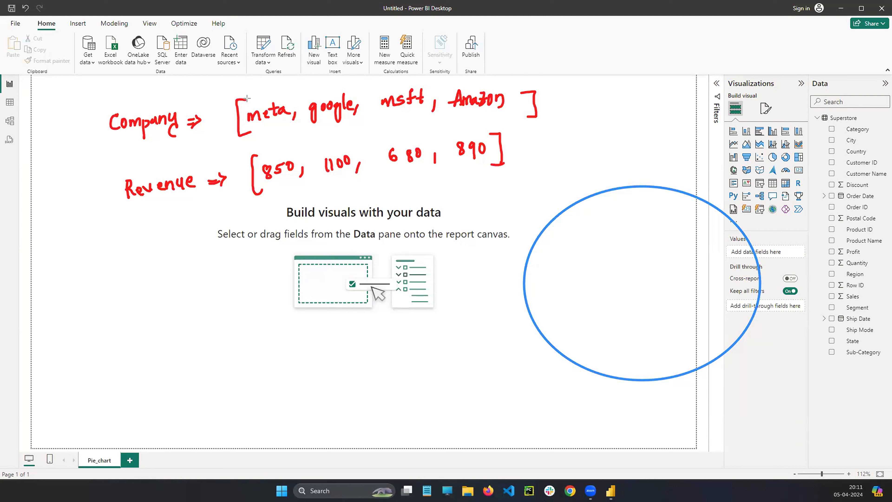
{"action": "mouse_move", "coordinate": [231, 91]}
{"action": "left_mouse_down"}
{"action": "mouse_move", "coordinate": [299, 184]}
{"action": "mouse_move", "coordinate": [547, 199]}
{"action": "left_mouse_up"}
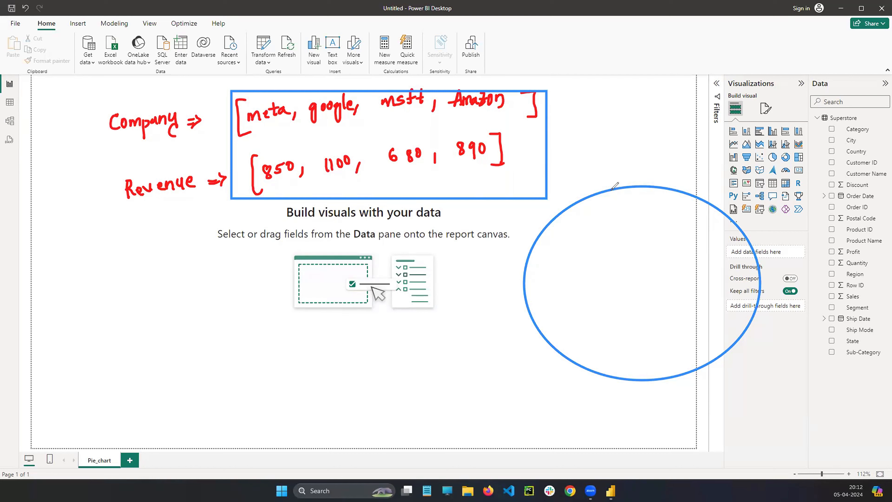
Divide off a large slice on the left of the sketched pie and label it "google".
{"action": "mouse_move", "coordinate": [613, 189]}
{"action": "left_mouse_down"}
{"action": "mouse_move", "coordinate": [649, 289]}
{"action": "mouse_move", "coordinate": [595, 368]}
{"action": "left_mouse_up"}
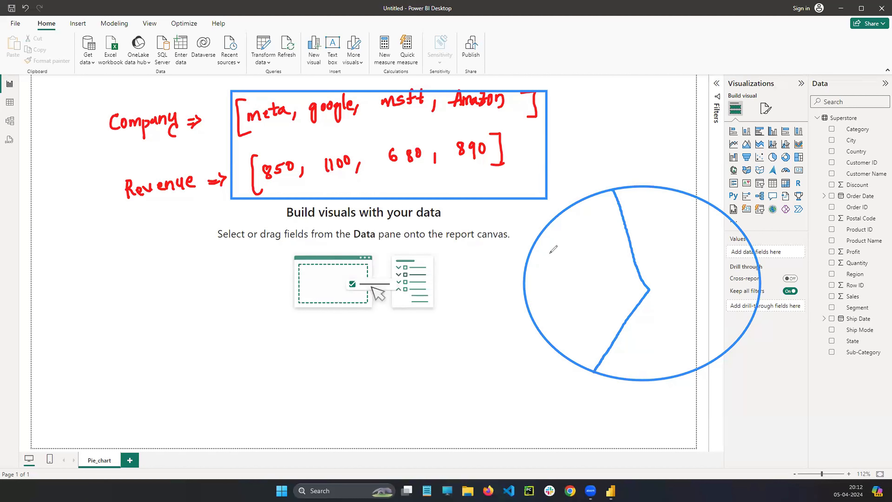
{"action": "left_click_drag", "start_coordinate": [558, 255], "coordinate": [555, 281]}
{"action": "left_click_drag", "start_coordinate": [568, 261], "coordinate": [583, 273]}
{"action": "mouse_move", "coordinate": [590, 246]}
{"action": "left_mouse_down"}
{"action": "mouse_move", "coordinate": [591, 267]}
{"action": "mouse_move", "coordinate": [609, 263]}
{"action": "left_mouse_up"}
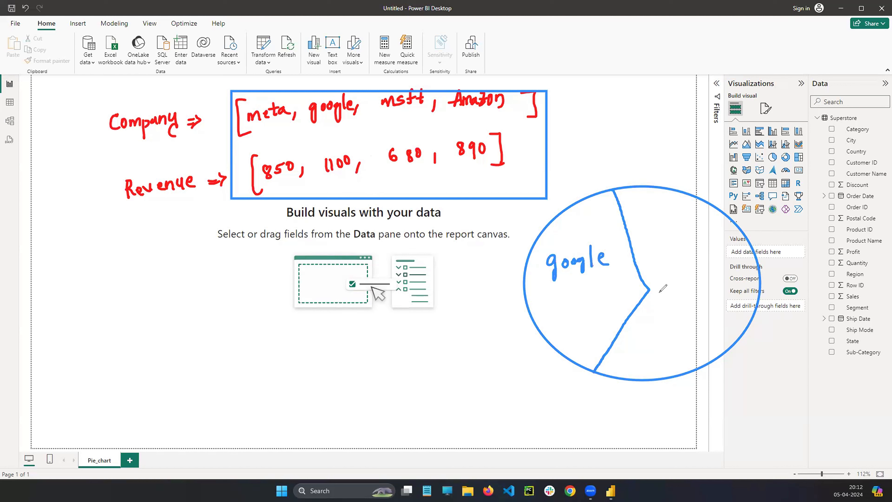
Divide off two more slices of the sketched pie, labelling the upper one "Am=890" and the lower one "meta=850".
{"action": "left_click_drag", "start_coordinate": [650, 290], "coordinate": [755, 241]}
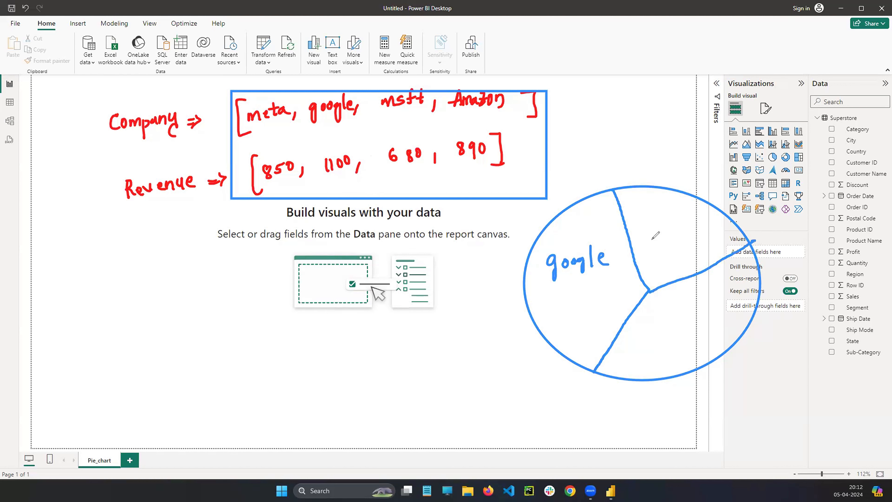
{"action": "mouse_move", "coordinate": [650, 247]}
{"action": "left_mouse_down"}
{"action": "mouse_move", "coordinate": [654, 236]}
{"action": "mouse_move", "coordinate": [700, 220]}
{"action": "mouse_move", "coordinate": [706, 230]}
{"action": "left_mouse_up"}
{"action": "left_click_drag", "start_coordinate": [716, 221], "coordinate": [717, 220]}
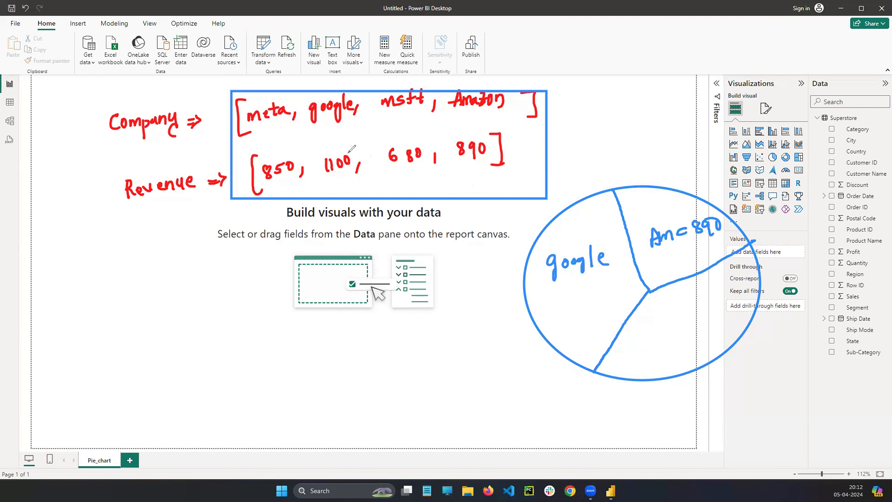
{"action": "left_click_drag", "start_coordinate": [649, 290], "coordinate": [662, 375]}
{"action": "mouse_move", "coordinate": [671, 323]}
{"action": "left_mouse_down"}
{"action": "mouse_move", "coordinate": [729, 305]}
{"action": "mouse_move", "coordinate": [691, 311]}
{"action": "mouse_move", "coordinate": [700, 298]}
{"action": "mouse_move", "coordinate": [705, 306]}
{"action": "left_mouse_up"}
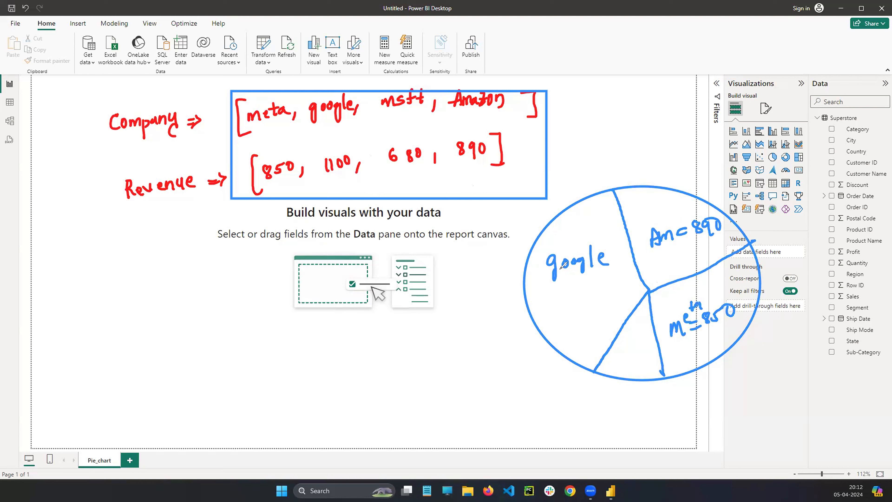
Label the narrow bottom slice of the sketched pie "msft 680" in blue.
{"action": "mouse_move", "coordinate": [625, 340]}
{"action": "left_mouse_down"}
{"action": "mouse_move", "coordinate": [635, 340]}
{"action": "mouse_move", "coordinate": [638, 327]}
{"action": "mouse_move", "coordinate": [646, 338]}
{"action": "left_mouse_up"}
{"action": "left_click_drag", "start_coordinate": [643, 329], "coordinate": [651, 326]}
{"action": "left_click_drag", "start_coordinate": [628, 352], "coordinate": [626, 362]}
{"action": "left_click_drag", "start_coordinate": [632, 353], "coordinate": [636, 362]}
{"action": "left_click_drag", "start_coordinate": [645, 352], "coordinate": [645, 352]}
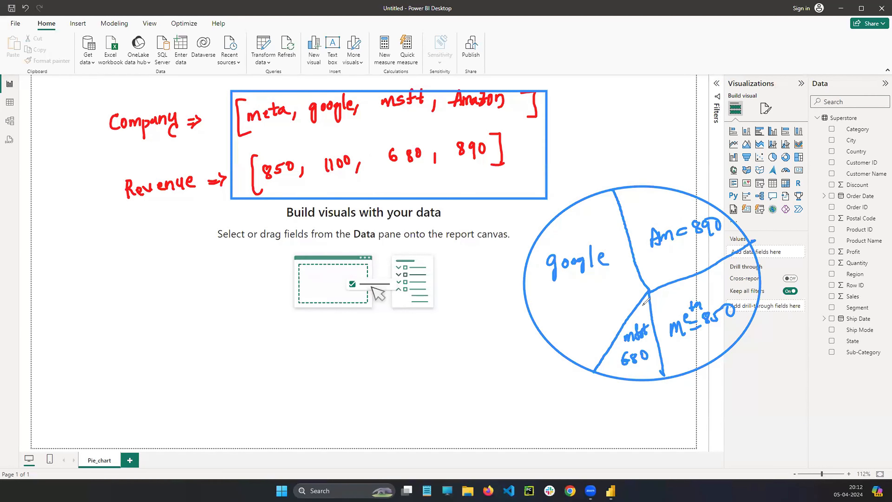
Draw a blue arrow from the boxed lists to the pie, and write "100%" with an arrow above the pie.
{"action": "mouse_move", "coordinate": [544, 117]}
{"action": "left_mouse_down"}
{"action": "mouse_move", "coordinate": [626, 117]}
{"action": "mouse_move", "coordinate": [627, 161]}
{"action": "left_mouse_up"}
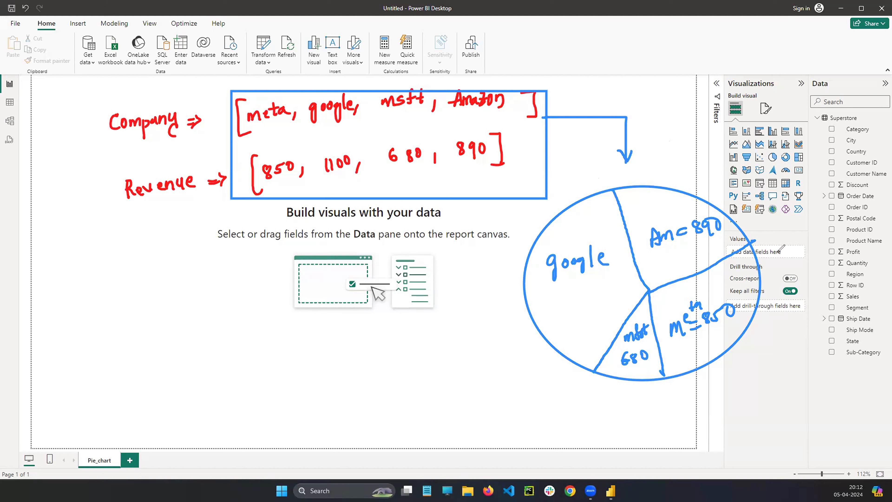
{"action": "left_click_drag", "start_coordinate": [662, 168], "coordinate": [666, 176]}
{"action": "left_click_drag", "start_coordinate": [657, 173], "coordinate": [675, 159]}
{"action": "left_click_drag", "start_coordinate": [680, 150], "coordinate": [700, 157]}
{"action": "left_click", "coordinate": [695, 144]}
{"action": "left_click", "coordinate": [705, 149]}
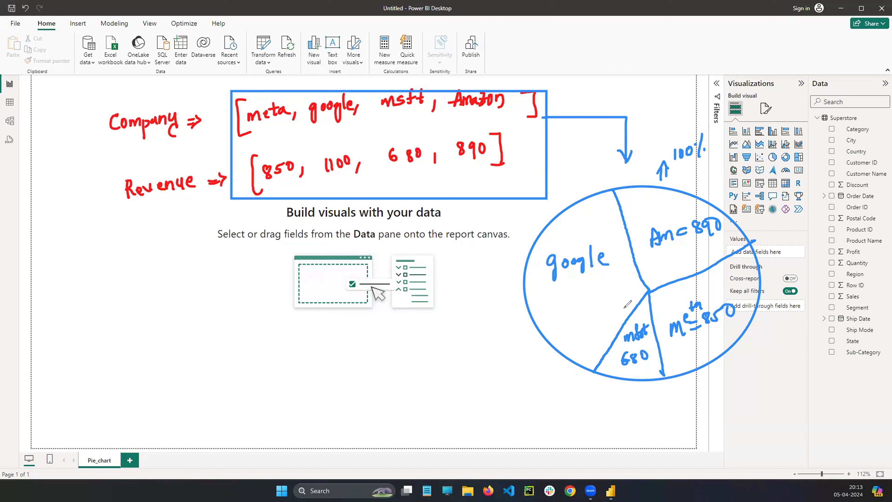
Circle the four revenue values in blue and undo the circles.
{"action": "left_click_drag", "start_coordinate": [476, 130], "coordinate": [475, 172]}
{"action": "mouse_move", "coordinate": [394, 137]}
{"action": "left_mouse_down"}
{"action": "mouse_move", "coordinate": [309, 164]}
{"action": "mouse_move", "coordinate": [288, 191]}
{"action": "mouse_move", "coordinate": [282, 152]}
{"action": "left_mouse_up"}
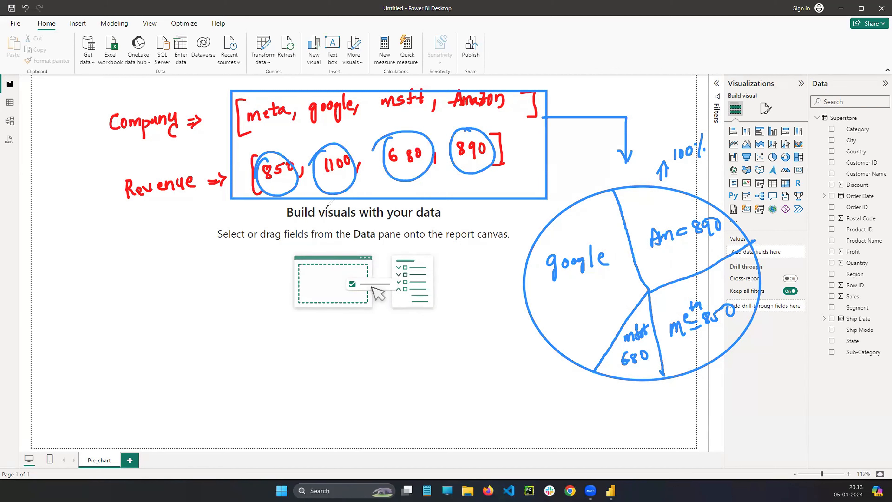
{"action": "key", "text": "ctrl+z"}
{"action": "key", "text": "ctrl+z"}
{"action": "key", "text": "ctrl+z"}
{"action": "key", "text": "ctrl+z"}
{"action": "key", "text": "ctrl+z"}
{"action": "key", "text": "ctrl+z"}
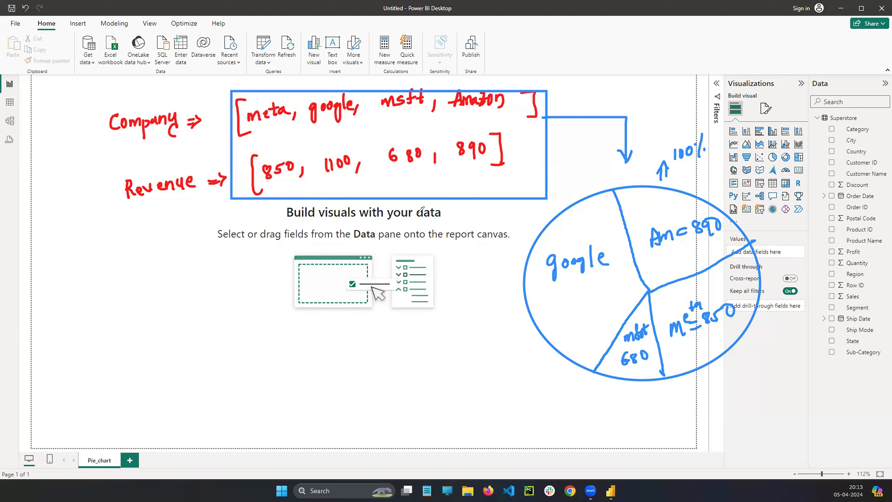
Underline the revenue list in blue and write percentage shares with arrows beneath 1100 and 890, using 20% for 890.
{"action": "left_click_drag", "start_coordinate": [224, 202], "coordinate": [522, 151]}
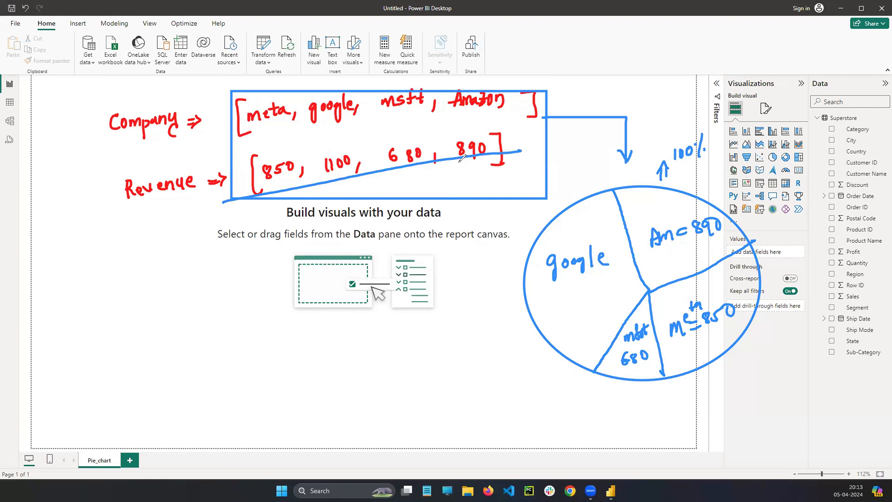
{"action": "mouse_move", "coordinate": [341, 182]}
{"action": "left_mouse_down"}
{"action": "mouse_move", "coordinate": [346, 200]}
{"action": "mouse_move", "coordinate": [358, 186]}
{"action": "mouse_move", "coordinate": [365, 195]}
{"action": "mouse_move", "coordinate": [372, 181]}
{"action": "mouse_move", "coordinate": [370, 200]}
{"action": "left_mouse_up"}
{"action": "left_click", "coordinate": [373, 193]}
{"action": "left_click_drag", "start_coordinate": [471, 161], "coordinate": [476, 171]}
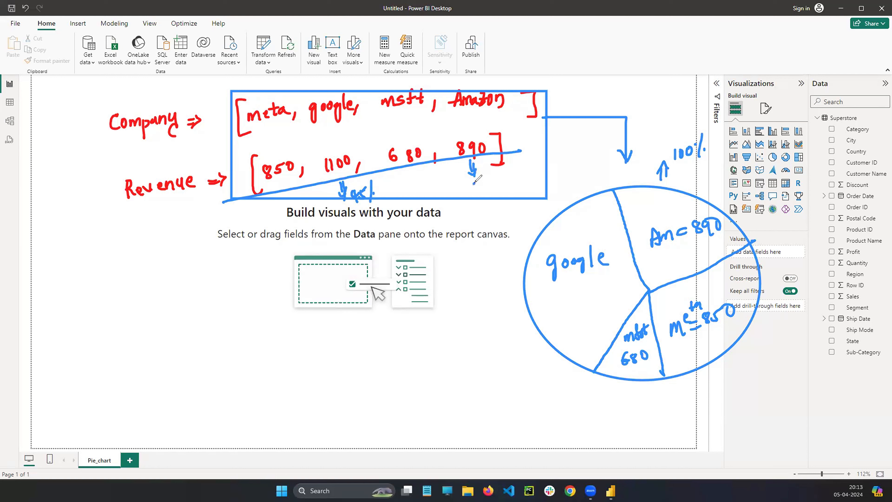
{"action": "mouse_move", "coordinate": [471, 182]}
{"action": "left_mouse_down"}
{"action": "mouse_move", "coordinate": [480, 191]}
{"action": "mouse_move", "coordinate": [483, 179]}
{"action": "mouse_move", "coordinate": [488, 191]}
{"action": "left_mouse_up"}
{"action": "left_click", "coordinate": [495, 185]}
Write 10% beneath 850 and 5% beneath 680 with arrows, and correct the share beneath 890 to 30%.
{"action": "mouse_move", "coordinate": [279, 192]}
{"action": "left_mouse_down"}
{"action": "mouse_move", "coordinate": [285, 214]}
{"action": "mouse_move", "coordinate": [291, 209]}
{"action": "left_mouse_up"}
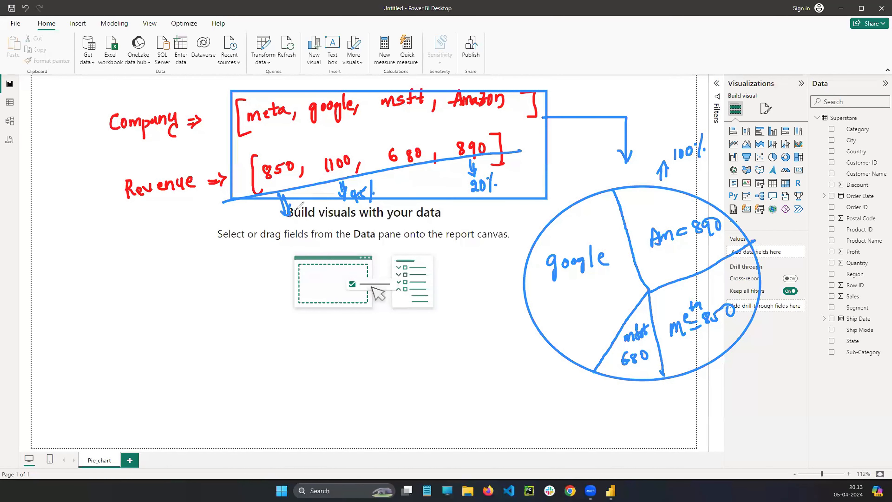
{"action": "left_click_drag", "start_coordinate": [477, 190], "coordinate": [470, 202]}
{"action": "left_click_drag", "start_coordinate": [280, 230], "coordinate": [286, 244]}
{"action": "left_click_drag", "start_coordinate": [288, 231], "coordinate": [304, 238]}
{"action": "left_click", "coordinate": [309, 229]}
{"action": "left_click_drag", "start_coordinate": [407, 164], "coordinate": [408, 174]}
{"action": "left_click_drag", "start_coordinate": [410, 164], "coordinate": [417, 177]}
{"action": "left_click_drag", "start_coordinate": [419, 189], "coordinate": [416, 198]}
{"action": "left_click_drag", "start_coordinate": [423, 184], "coordinate": [432, 198]}
{"action": "left_click", "coordinate": [429, 183]}
{"action": "left_click", "coordinate": [440, 194]}
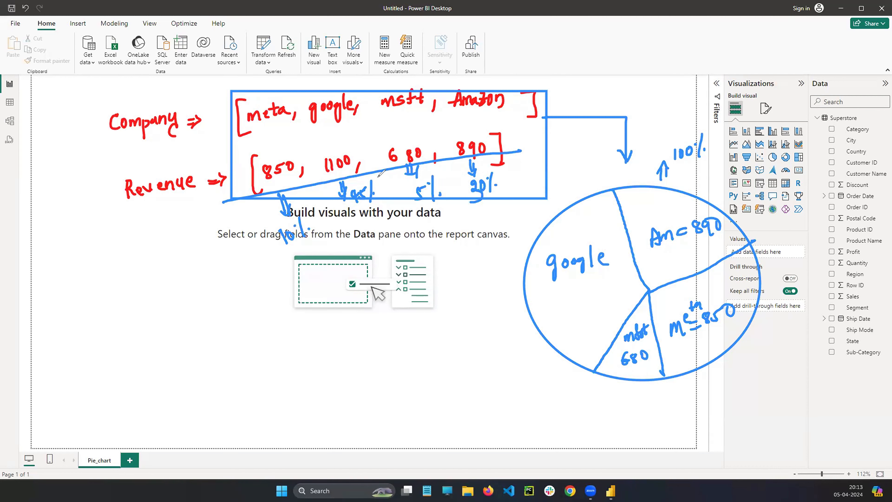
Circle the four handwritten percentage shares in green.
{"action": "mouse_move", "coordinate": [371, 177]}
{"action": "left_mouse_down"}
{"action": "mouse_move", "coordinate": [391, 182]}
{"action": "mouse_move", "coordinate": [378, 181]}
{"action": "left_mouse_up"}
{"action": "left_click_drag", "start_coordinate": [430, 174], "coordinate": [436, 170]}
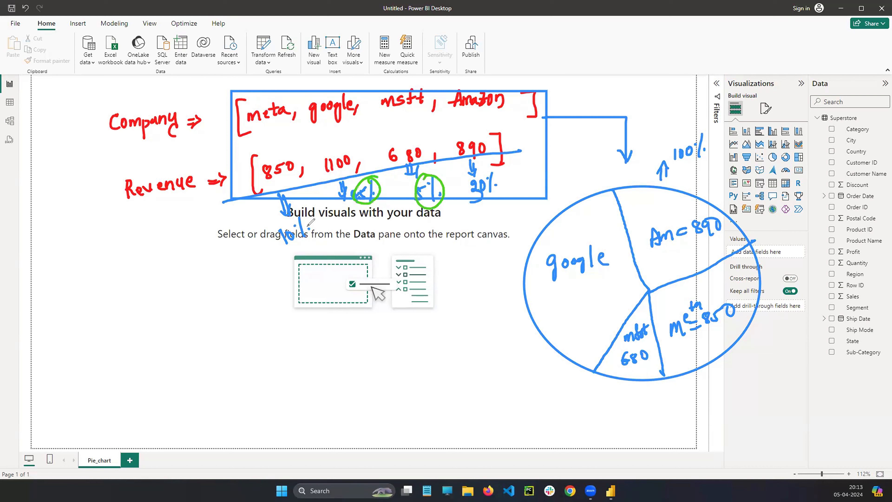
{"action": "mouse_move", "coordinate": [295, 211]}
{"action": "left_mouse_down"}
{"action": "mouse_move", "coordinate": [293, 259]}
{"action": "mouse_move", "coordinate": [300, 208]}
{"action": "left_mouse_up"}
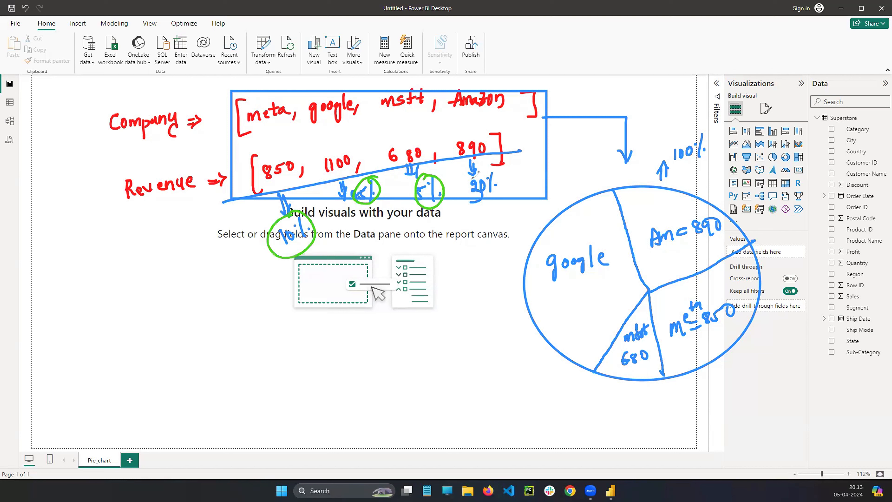
{"action": "mouse_move", "coordinate": [474, 174]}
{"action": "left_mouse_down"}
{"action": "mouse_move", "coordinate": [457, 171]}
{"action": "mouse_move", "coordinate": [490, 170]}
{"action": "left_mouse_up"}
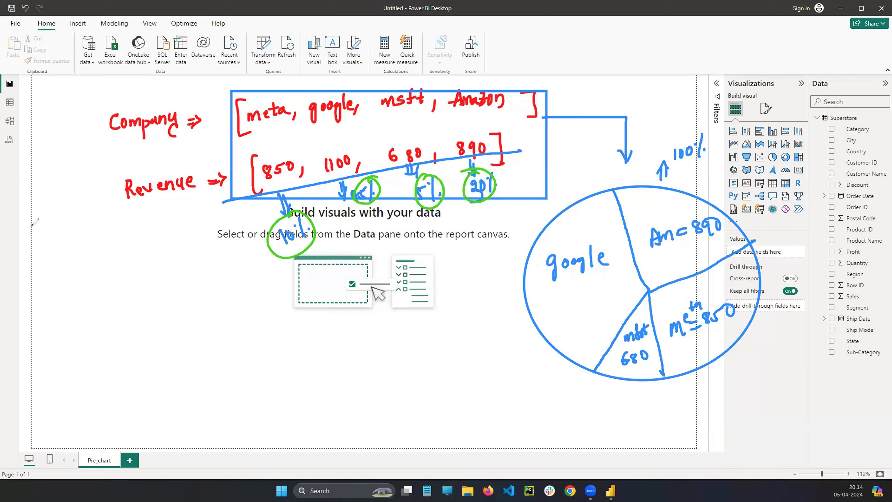
Erase the percentage notes, the underline and the blue rectangle around the company and revenue lists.
{"action": "mouse_move", "coordinate": [281, 213]}
{"action": "left_mouse_down"}
{"action": "mouse_move", "coordinate": [367, 190]}
{"action": "mouse_move", "coordinate": [488, 179]}
{"action": "mouse_move", "coordinate": [287, 239]}
{"action": "left_mouse_up"}
{"action": "left_click_drag", "start_coordinate": [405, 175], "coordinate": [413, 172]}
{"action": "left_click_drag", "start_coordinate": [281, 213], "coordinate": [281, 212]}
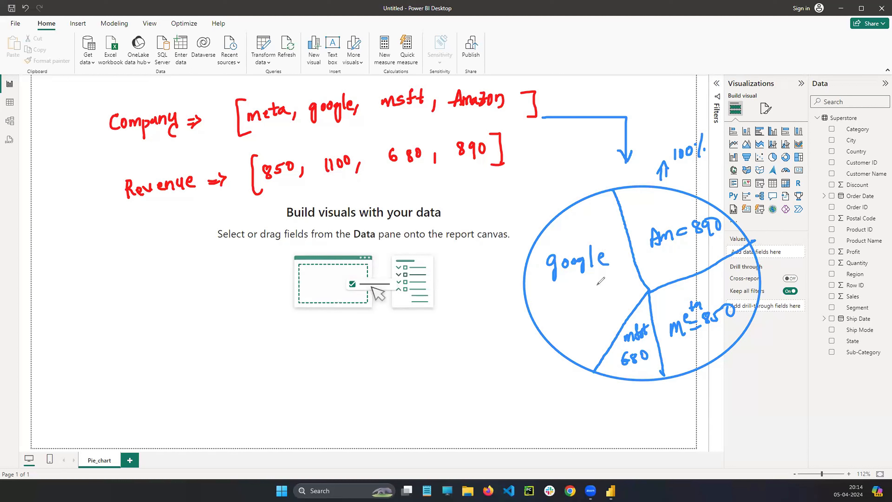
Write "=1100" and "(% value)" in green inside the google slice and circle the slice's name.
{"action": "left_click_drag", "start_coordinate": [547, 294], "coordinate": [557, 292]}
{"action": "left_click_drag", "start_coordinate": [549, 301], "coordinate": [564, 302]}
{"action": "mouse_move", "coordinate": [571, 285]}
{"action": "left_mouse_down"}
{"action": "mouse_move", "coordinate": [572, 300]}
{"action": "mouse_move", "coordinate": [598, 278]}
{"action": "left_mouse_up"}
{"action": "mouse_move", "coordinate": [576, 305]}
{"action": "left_mouse_down"}
{"action": "mouse_move", "coordinate": [568, 314]}
{"action": "mouse_move", "coordinate": [574, 336]}
{"action": "left_mouse_up"}
{"action": "mouse_move", "coordinate": [621, 293]}
{"action": "left_mouse_down"}
{"action": "mouse_move", "coordinate": [632, 304]}
{"action": "mouse_move", "coordinate": [624, 318]}
{"action": "left_mouse_up"}
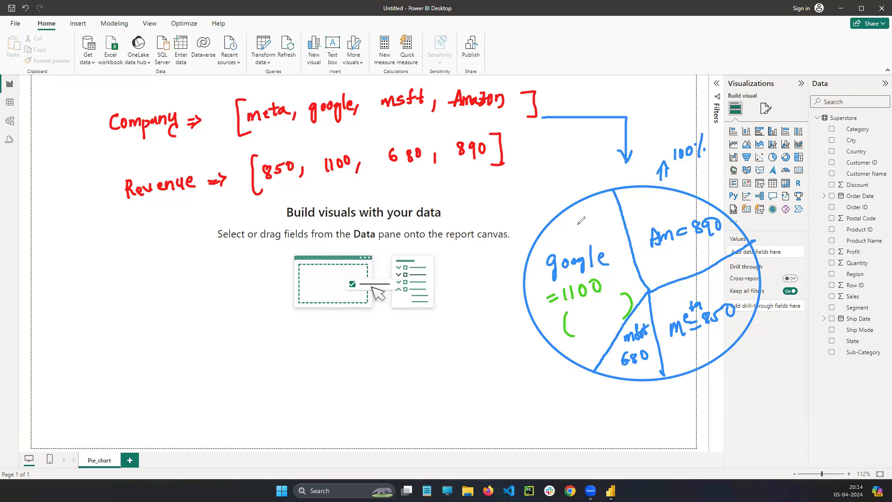
{"action": "left_click_drag", "start_coordinate": [546, 276], "coordinate": [549, 248]}
{"action": "mouse_move", "coordinate": [580, 311]}
{"action": "left_mouse_down"}
{"action": "mouse_move", "coordinate": [585, 329]}
{"action": "mouse_move", "coordinate": [610, 308]}
{"action": "left_mouse_up"}
{"action": "left_click_drag", "start_coordinate": [616, 308], "coordinate": [615, 308]}
{"action": "left_click_drag", "start_coordinate": [629, 298], "coordinate": [636, 303]}
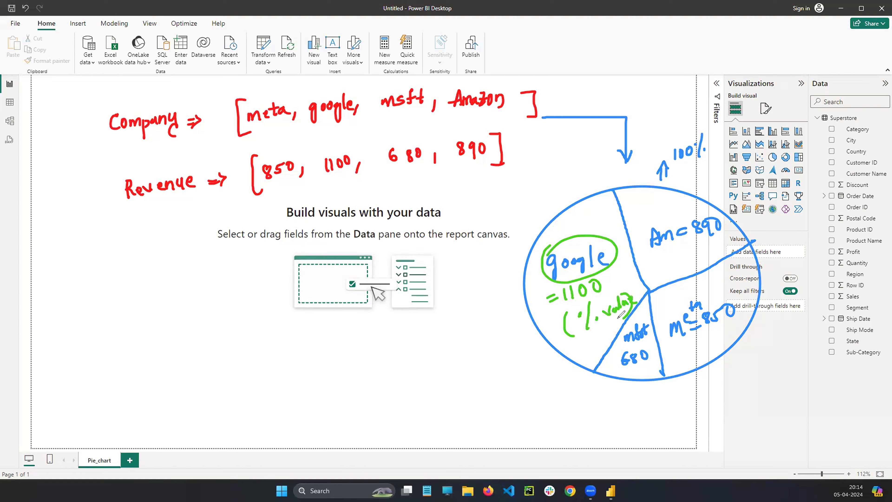
Add green brackets beneath "Am=890" and an arrow from meta to 850, and clear all annotations.
{"action": "left_click_drag", "start_coordinate": [659, 256], "coordinate": [662, 269]}
{"action": "left_click_drag", "start_coordinate": [702, 242], "coordinate": [701, 255]}
{"action": "mouse_move", "coordinate": [275, 119]}
{"action": "left_mouse_down"}
{"action": "mouse_move", "coordinate": [274, 160]}
{"action": "mouse_move", "coordinate": [282, 150]}
{"action": "left_mouse_up"}
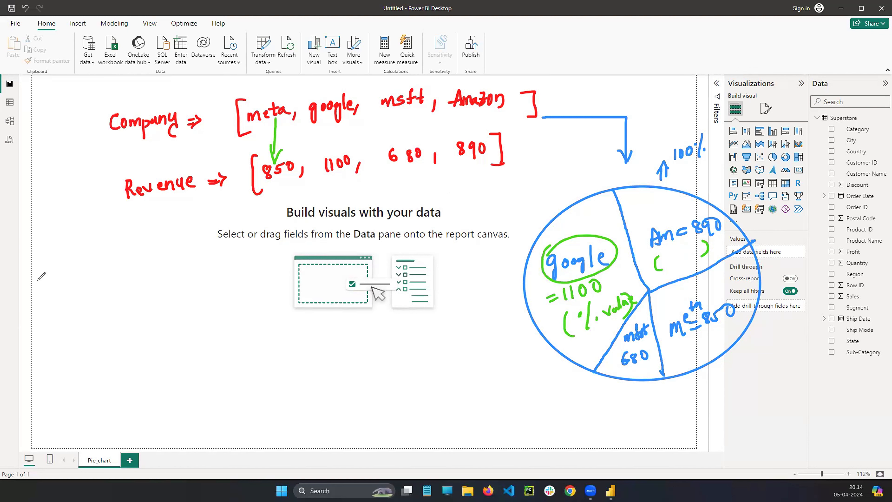
{"action": "left_click", "coordinate": [81, 288]}
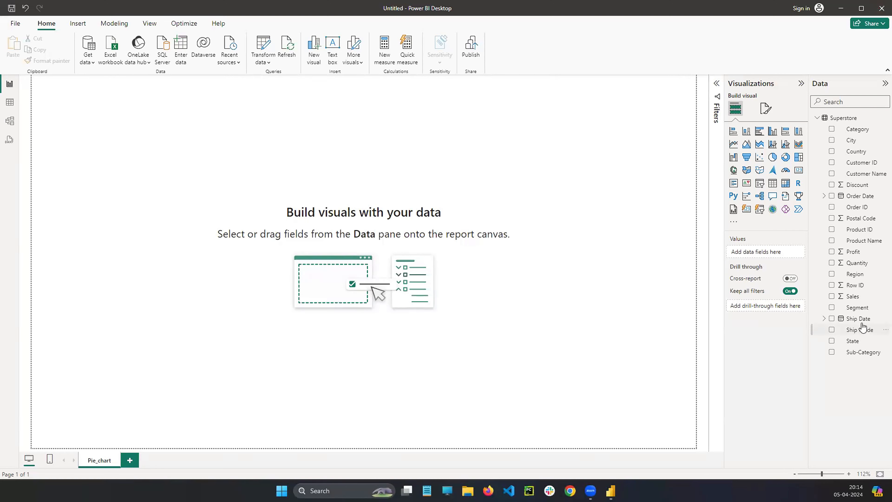
Place the Sub-Category field on the canvas as a table and make the table taller to fit every entry.
{"action": "left_click_drag", "start_coordinate": [857, 351], "coordinate": [230, 139]}
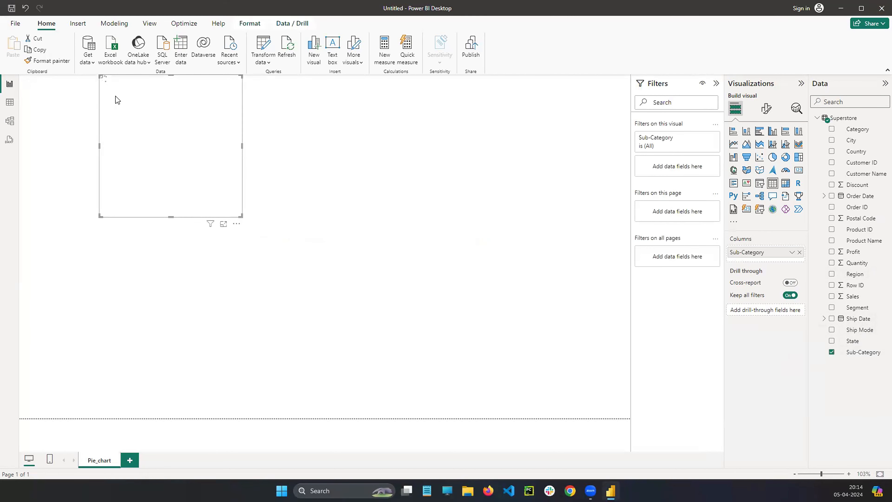
{"action": "scroll", "coordinate": [151, 186], "scroll_direction": "down", "scroll_amount": 1}
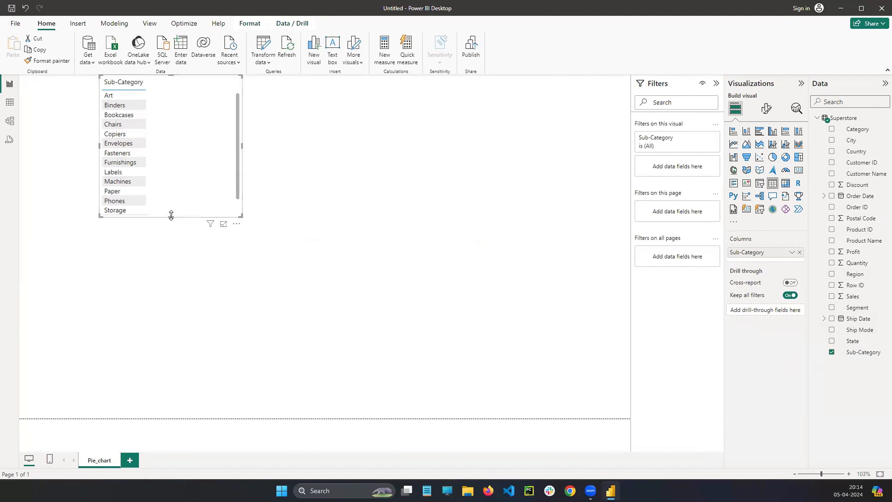
{"action": "left_click_drag", "start_coordinate": [171, 216], "coordinate": [172, 305]}
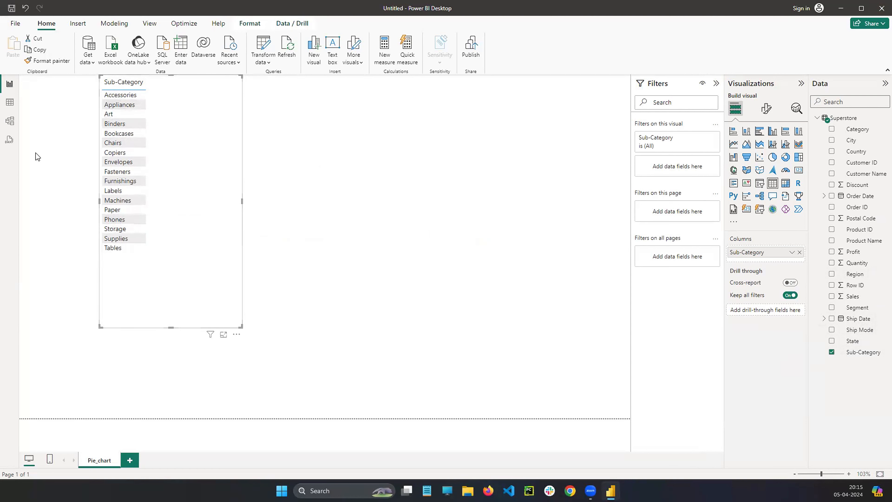
Circle the list of sub-categories in green and clear the annotation.
{"action": "mouse_move", "coordinate": [143, 88]}
{"action": "left_mouse_down"}
{"action": "mouse_move", "coordinate": [95, 87]}
{"action": "mouse_move", "coordinate": [95, 236]}
{"action": "mouse_move", "coordinate": [149, 245]}
{"action": "mouse_move", "coordinate": [153, 88]}
{"action": "mouse_move", "coordinate": [140, 84]}
{"action": "left_mouse_up"}
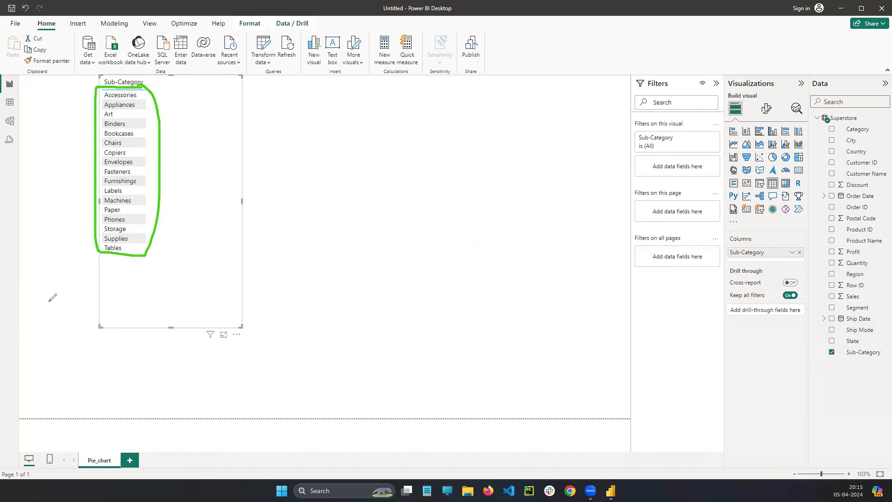
{"action": "mouse_move", "coordinate": [132, 213]}
{"action": "left_mouse_down"}
{"action": "mouse_move", "coordinate": [101, 214]}
{"action": "mouse_move", "coordinate": [135, 222]}
{"action": "mouse_move", "coordinate": [151, 211]}
{"action": "mouse_move", "coordinate": [127, 213]}
{"action": "left_mouse_up"}
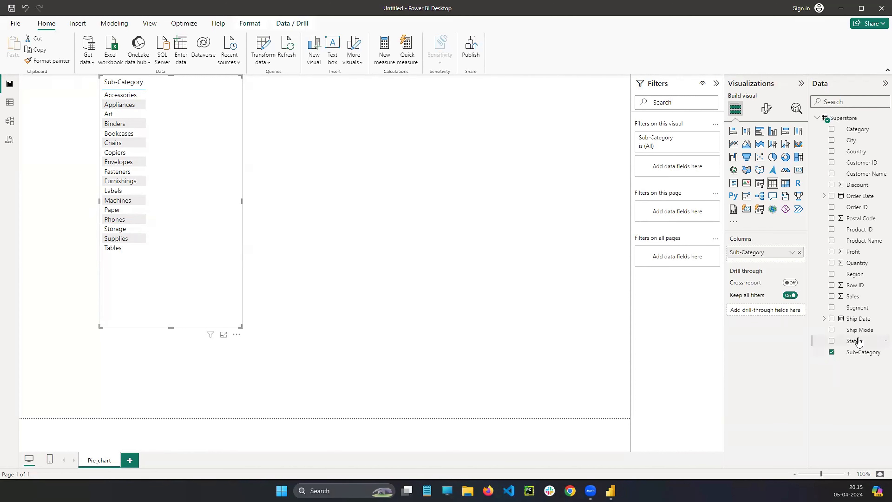
Try State as the table's second column, remove it and add Sales instead.
{"action": "left_click_drag", "start_coordinate": [856, 341], "coordinate": [203, 88]}
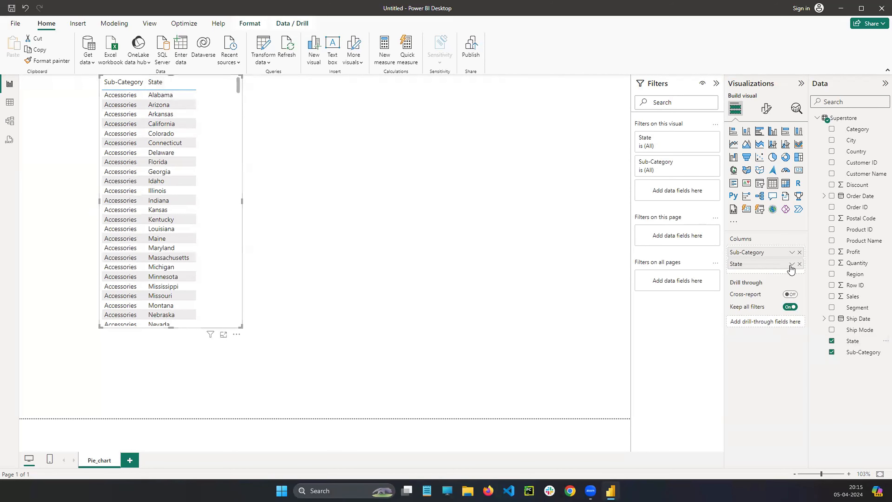
{"action": "left_click", "coordinate": [799, 264]}
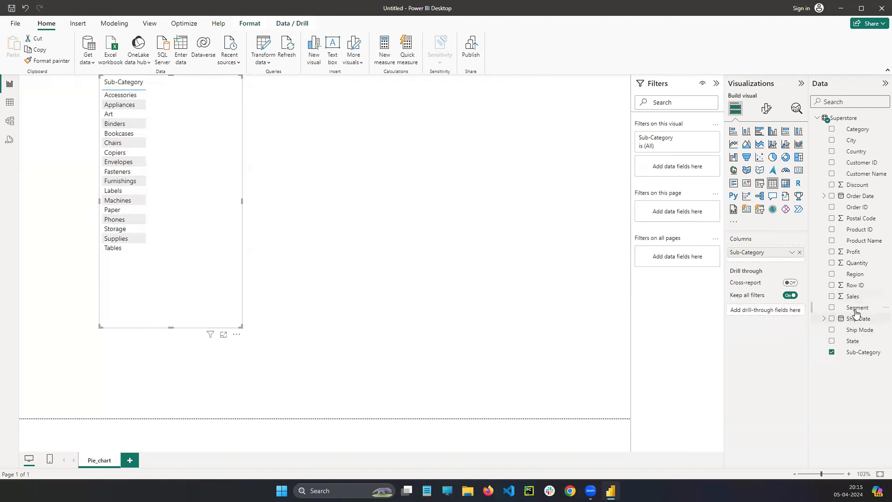
{"action": "left_click_drag", "start_coordinate": [846, 296], "coordinate": [765, 269]}
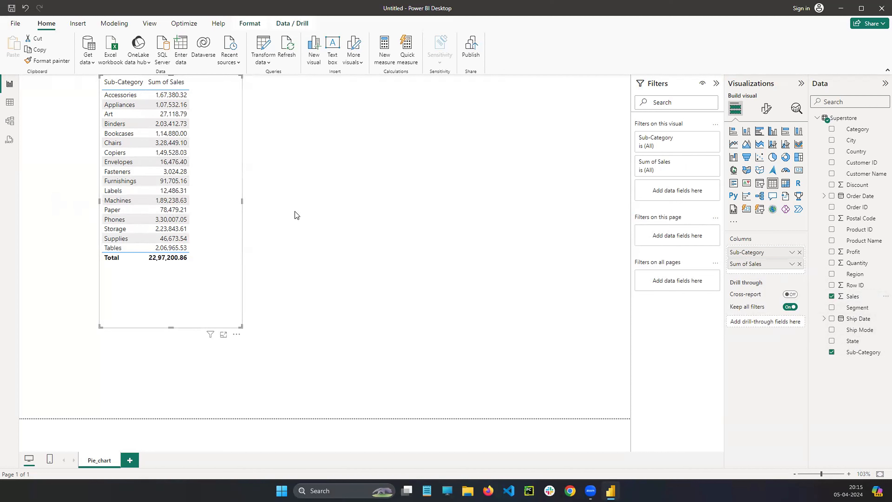
Circle the Sub-Category column's entries in red and undo the mark.
{"action": "left_click", "coordinate": [112, 106]}
{"action": "mouse_move", "coordinate": [134, 86]}
{"action": "left_mouse_down"}
{"action": "mouse_move", "coordinate": [94, 202]}
{"action": "mouse_move", "coordinate": [138, 246]}
{"action": "mouse_move", "coordinate": [140, 91]}
{"action": "left_mouse_up"}
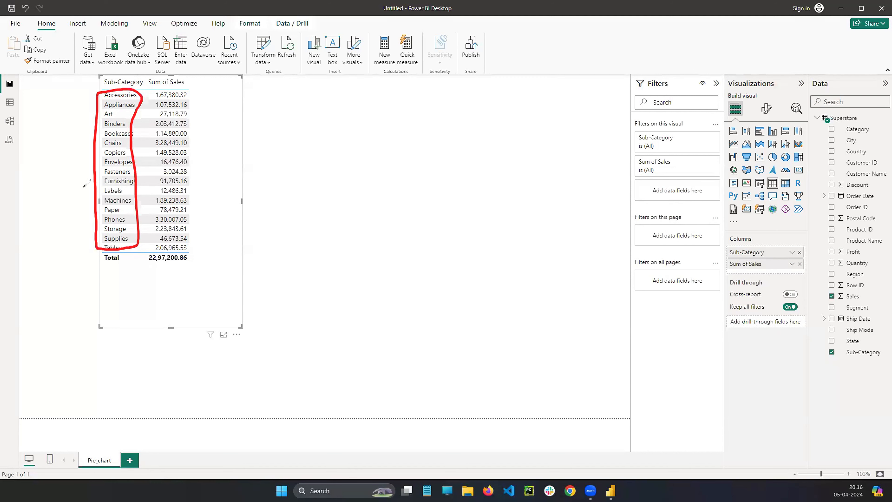
{"action": "key", "text": "ctrl+z"}
Link Phones, Copiers, Tables and several upper sub-categories to their sales sums with red circles and arrows.
{"action": "left_click_drag", "start_coordinate": [125, 215], "coordinate": [160, 212]}
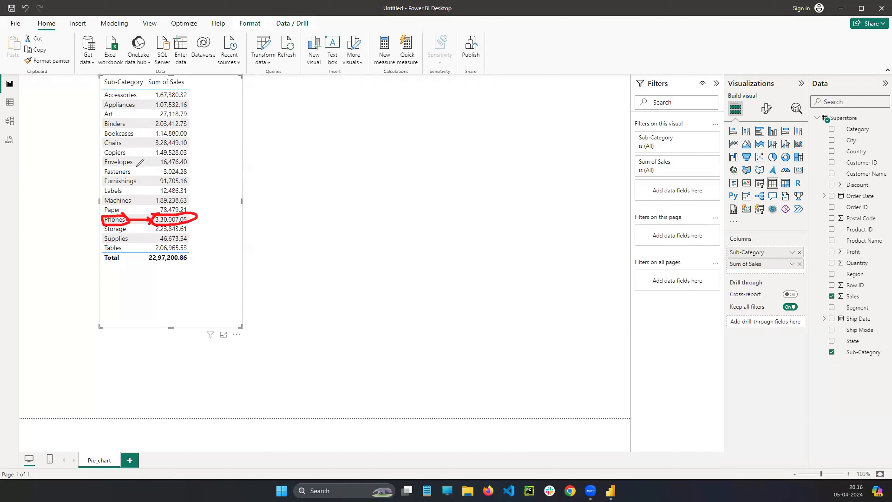
{"action": "mouse_move", "coordinate": [120, 149]}
{"action": "left_mouse_down"}
{"action": "mouse_move", "coordinate": [122, 158]}
{"action": "mouse_move", "coordinate": [181, 160]}
{"action": "mouse_move", "coordinate": [163, 147]}
{"action": "left_mouse_up"}
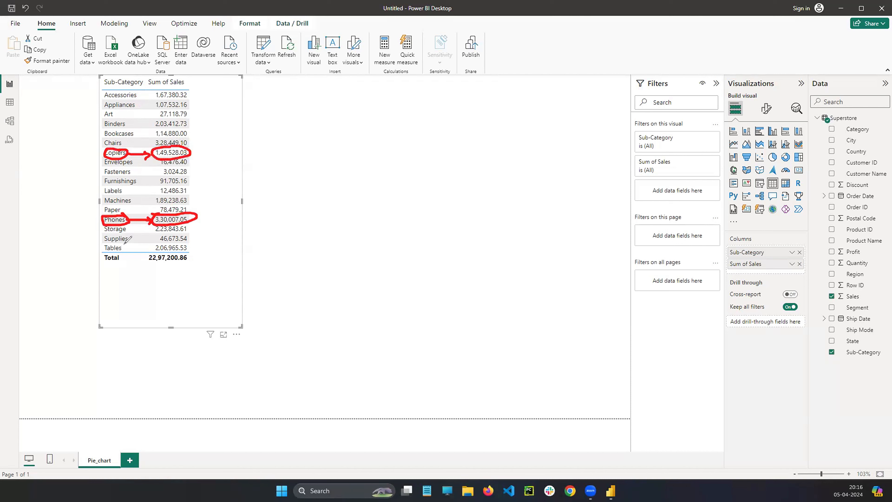
{"action": "mouse_move", "coordinate": [125, 242]}
{"action": "left_mouse_down"}
{"action": "mouse_move", "coordinate": [153, 256]}
{"action": "mouse_move", "coordinate": [177, 236]}
{"action": "left_mouse_up"}
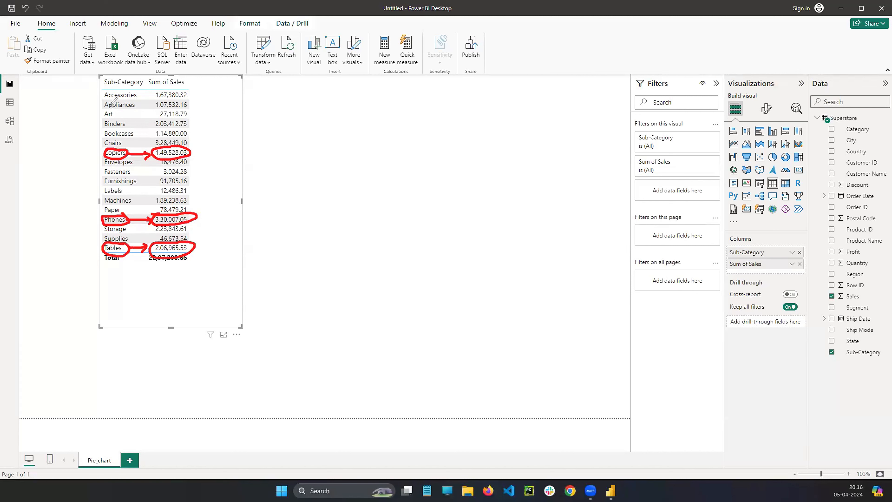
{"action": "mouse_move", "coordinate": [115, 100]}
{"action": "left_mouse_down"}
{"action": "mouse_move", "coordinate": [155, 103]}
{"action": "mouse_move", "coordinate": [159, 129]}
{"action": "mouse_move", "coordinate": [147, 145]}
{"action": "left_mouse_up"}
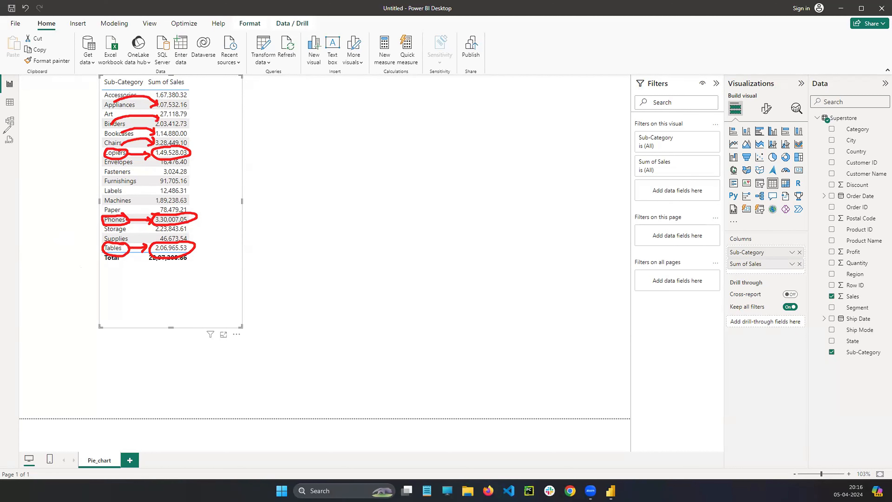
Clear the red annotations and remove the Sub-Category and Sales table from the page.
{"action": "left_click", "coordinate": [77, 287]}
{"action": "left_click", "coordinate": [236, 334]}
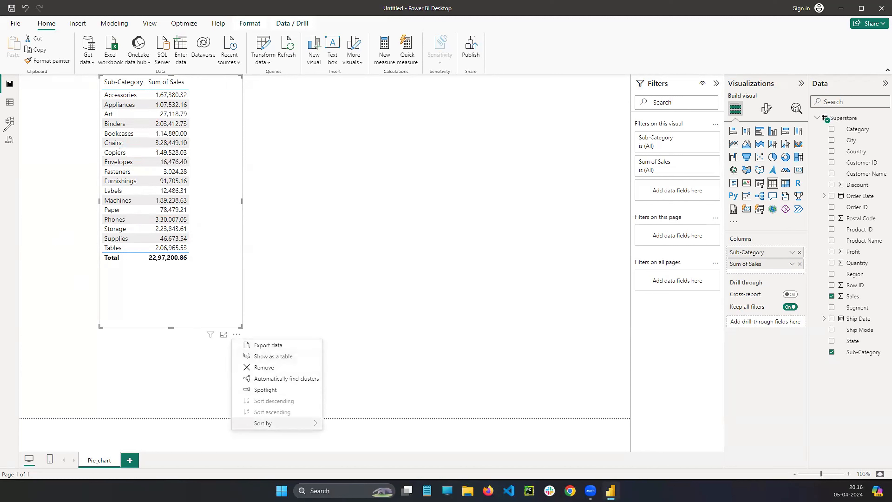
{"action": "left_click", "coordinate": [263, 368]}
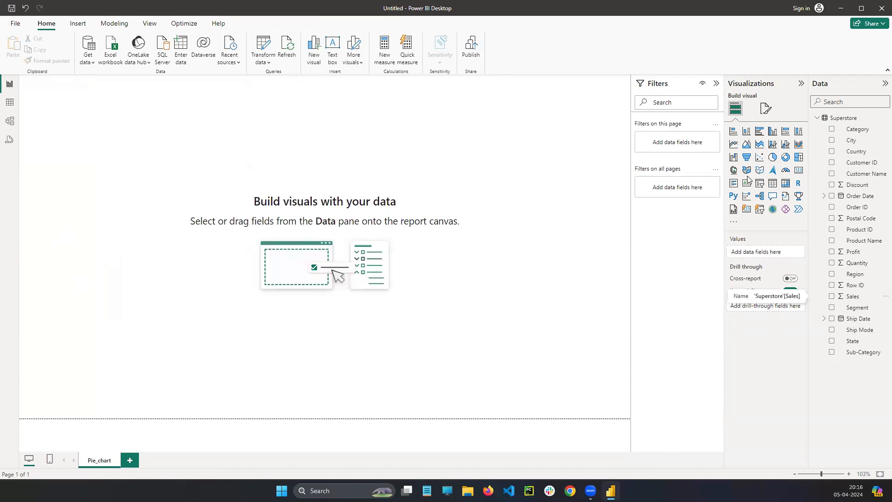
Insert an empty pie chart visual, enlarge it and place it around the middle of the page.
{"action": "left_click", "coordinate": [772, 157]}
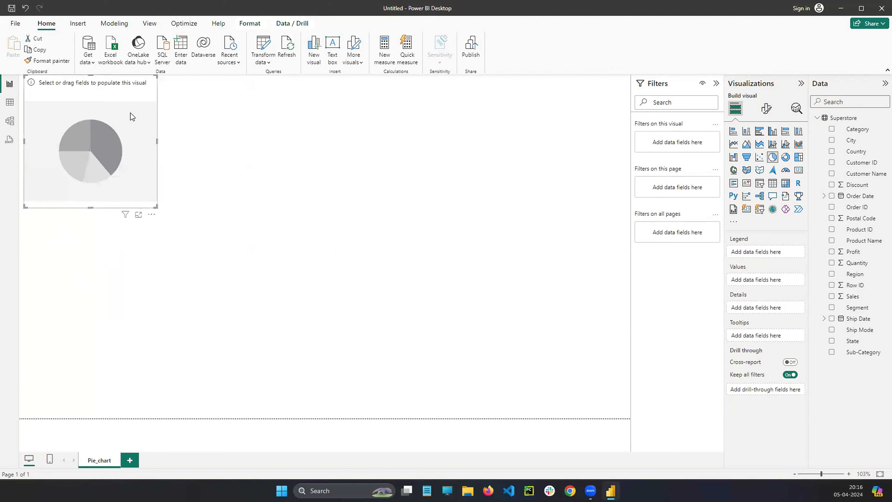
{"action": "left_click_drag", "start_coordinate": [103, 119], "coordinate": [285, 195]}
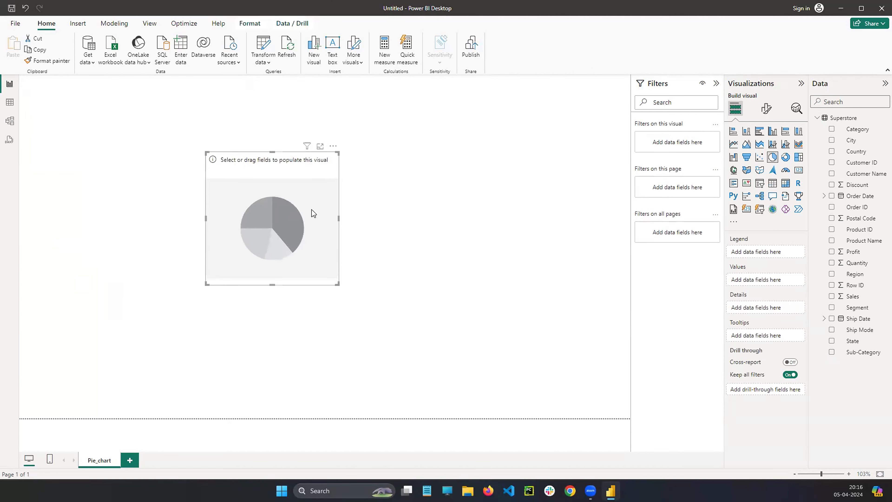
{"action": "left_click_drag", "start_coordinate": [340, 220], "coordinate": [451, 219]}
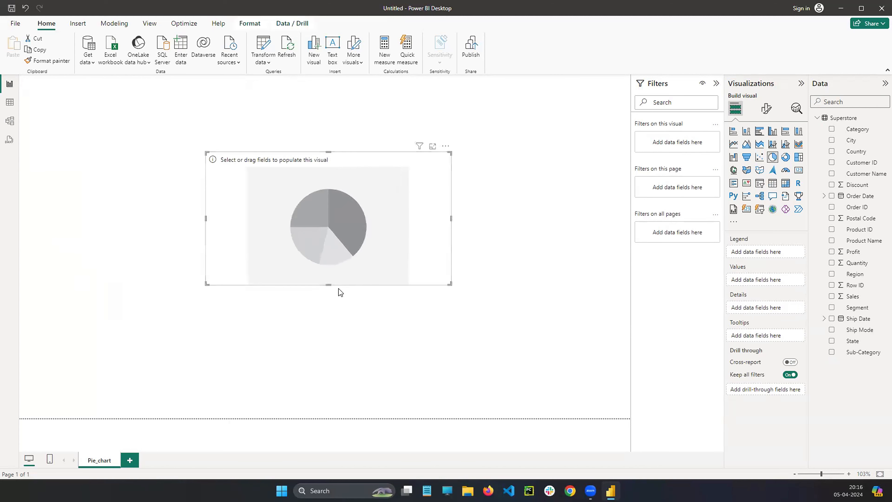
{"action": "left_click_drag", "start_coordinate": [328, 285], "coordinate": [315, 390]}
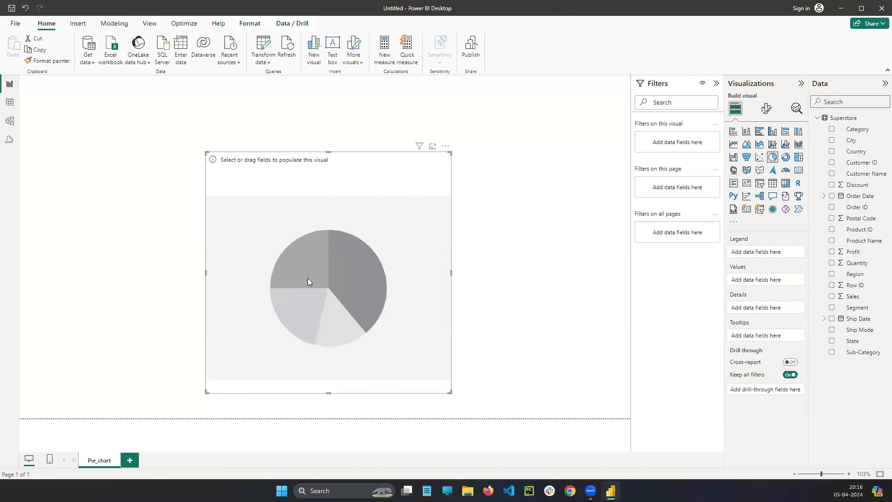
{"action": "left_click_drag", "start_coordinate": [308, 279], "coordinate": [304, 244]}
{"action": "left_click_drag", "start_coordinate": [202, 239], "coordinate": [153, 222]}
{"action": "left_click_drag", "start_coordinate": [262, 221], "coordinate": [306, 228]}
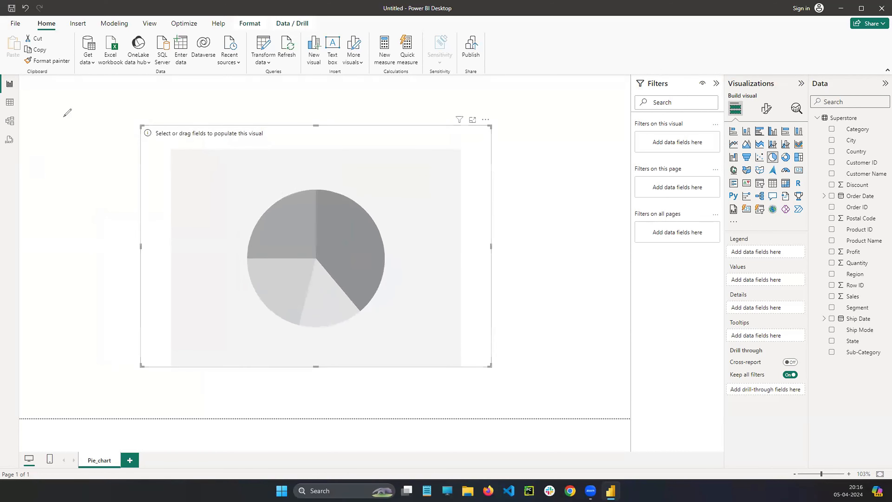
Write the red letters C, V and L beside the empty pie chart, with an arrow after the C.
{"action": "mouse_move", "coordinate": [73, 111]}
{"action": "left_mouse_down"}
{"action": "mouse_move", "coordinate": [71, 170]}
{"action": "mouse_move", "coordinate": [79, 157]}
{"action": "left_mouse_up"}
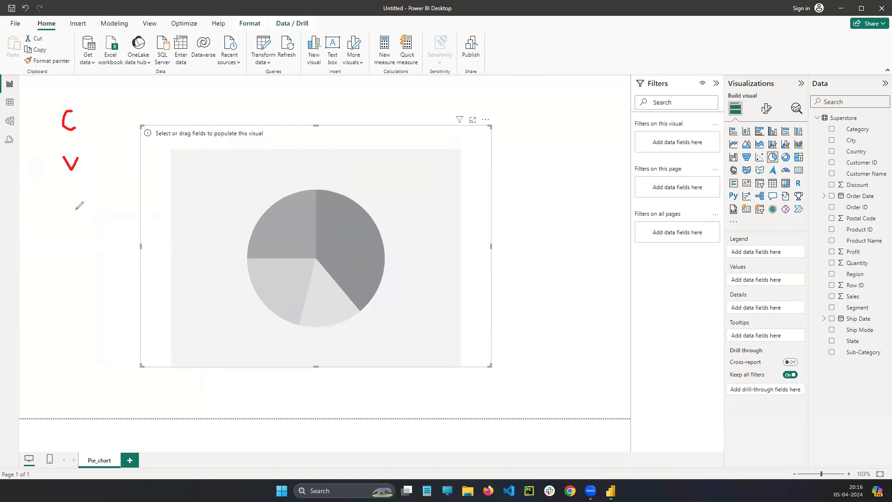
{"action": "left_click_drag", "start_coordinate": [75, 206], "coordinate": [87, 213]}
{"action": "mouse_move", "coordinate": [89, 112]}
{"action": "left_mouse_down"}
{"action": "mouse_move", "coordinate": [101, 112]}
{"action": "mouse_move", "coordinate": [88, 120]}
{"action": "left_mouse_up"}
Write m, g, mfst and AM in red beside the chart, separated by vertical lines.
{"action": "left_click_drag", "start_coordinate": [531, 158], "coordinate": [546, 168]}
{"action": "left_click_drag", "start_coordinate": [571, 134], "coordinate": [574, 210]}
{"action": "left_click_drag", "start_coordinate": [593, 161], "coordinate": [596, 179]}
{"action": "left_click_drag", "start_coordinate": [607, 137], "coordinate": [611, 208]}
{"action": "mouse_move", "coordinate": [619, 162]}
{"action": "left_mouse_down"}
{"action": "mouse_move", "coordinate": [659, 141]}
{"action": "mouse_move", "coordinate": [661, 161]}
{"action": "mouse_move", "coordinate": [677, 149]}
{"action": "mouse_move", "coordinate": [694, 160]}
{"action": "left_mouse_up"}
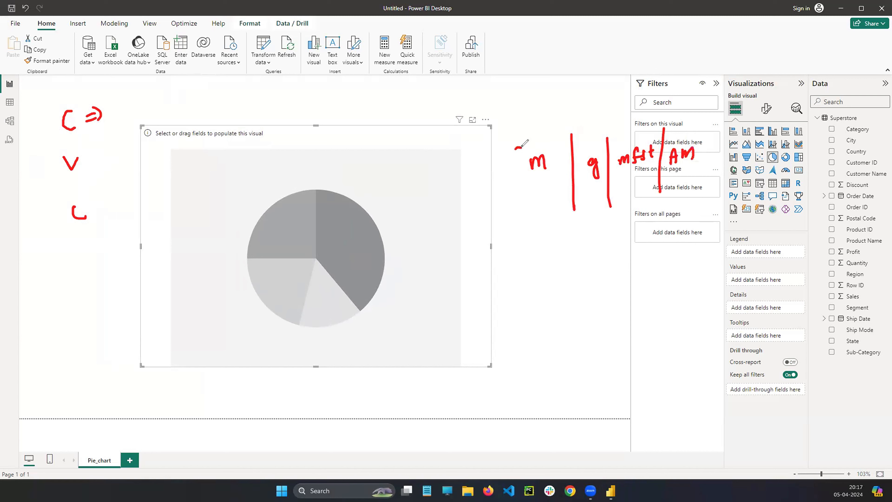
Enclose each of the four handwritten labels in red brackets, add an arrow below the m, and clear all annotations.
{"action": "mouse_move", "coordinate": [525, 147]}
{"action": "left_mouse_down"}
{"action": "mouse_move", "coordinate": [534, 183]}
{"action": "mouse_move", "coordinate": [547, 141]}
{"action": "mouse_move", "coordinate": [559, 177]}
{"action": "left_mouse_up"}
{"action": "mouse_move", "coordinate": [599, 148]}
{"action": "left_mouse_down"}
{"action": "mouse_move", "coordinate": [583, 186]}
{"action": "mouse_move", "coordinate": [606, 191]}
{"action": "left_mouse_up"}
{"action": "mouse_move", "coordinate": [625, 140]}
{"action": "left_mouse_down"}
{"action": "mouse_move", "coordinate": [622, 175]}
{"action": "mouse_move", "coordinate": [648, 174]}
{"action": "left_mouse_up"}
{"action": "mouse_move", "coordinate": [674, 141]}
{"action": "left_mouse_down"}
{"action": "mouse_move", "coordinate": [671, 175]}
{"action": "mouse_move", "coordinate": [687, 175]}
{"action": "left_mouse_up"}
{"action": "left_click_drag", "start_coordinate": [542, 197], "coordinate": [540, 215]}
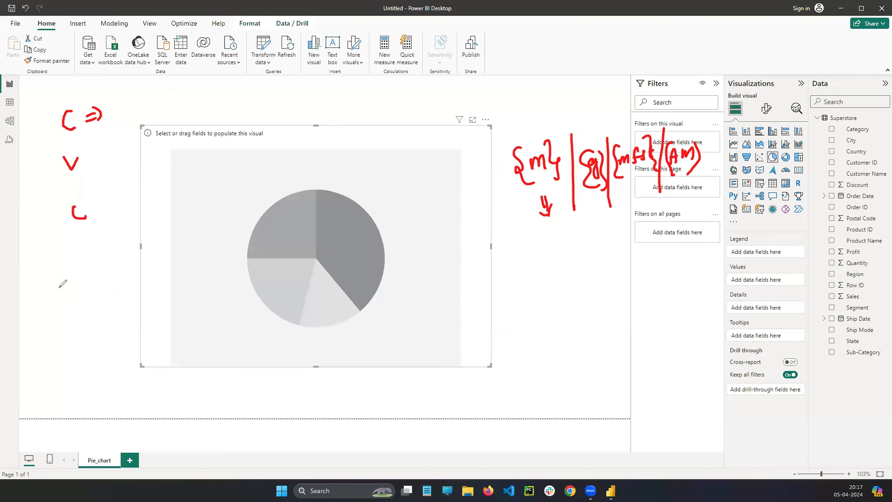
{"action": "key", "text": "e"}
Draw a row of red letters starting with p, t and c, each with an arrow down to an s, and erase the marks.
{"action": "left_click_drag", "start_coordinate": [525, 150], "coordinate": [525, 167]}
{"action": "left_click_drag", "start_coordinate": [524, 150], "coordinate": [522, 226]}
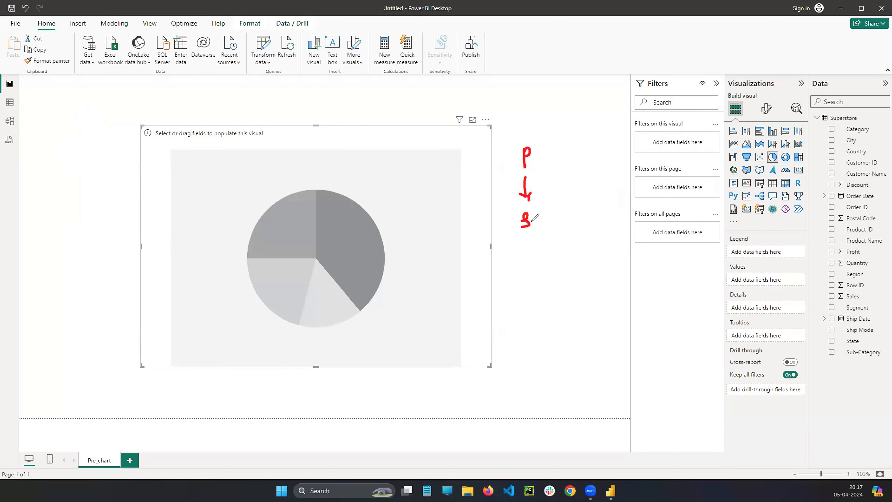
{"action": "left_click", "coordinate": [562, 149]}
{"action": "mouse_move", "coordinate": [568, 140]}
{"action": "left_mouse_down"}
{"action": "mouse_move", "coordinate": [571, 154]}
{"action": "mouse_move", "coordinate": [574, 147]}
{"action": "left_mouse_up"}
{"action": "left_click_drag", "start_coordinate": [569, 168], "coordinate": [564, 217]}
{"action": "left_click_drag", "start_coordinate": [608, 142], "coordinate": [607, 151]}
{"action": "left_click_drag", "start_coordinate": [604, 157], "coordinate": [604, 185]}
{"action": "left_click_drag", "start_coordinate": [598, 172], "coordinate": [610, 169]}
{"action": "left_click_drag", "start_coordinate": [602, 203], "coordinate": [601, 216]}
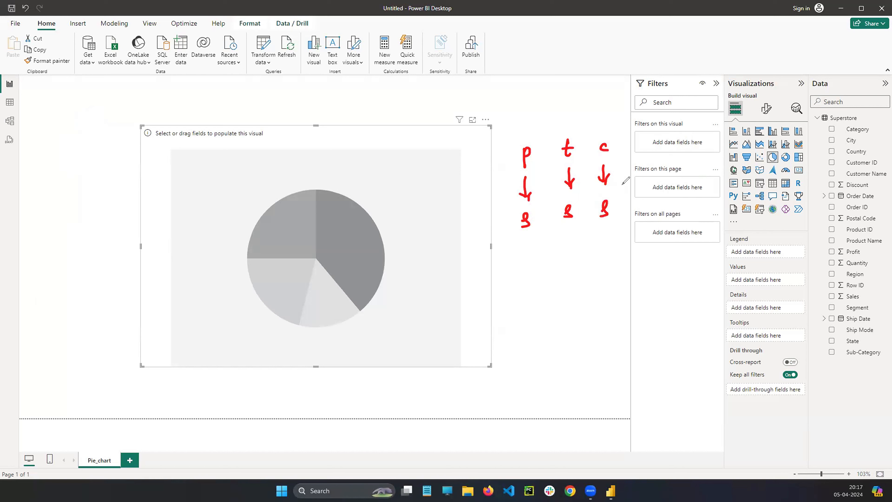
{"action": "left_click", "coordinate": [635, 142]}
{"action": "mouse_move", "coordinate": [635, 160]}
{"action": "left_mouse_down"}
{"action": "mouse_move", "coordinate": [634, 183]}
{"action": "mouse_move", "coordinate": [642, 172]}
{"action": "mouse_move", "coordinate": [633, 213]}
{"action": "left_mouse_up"}
{"action": "left_click", "coordinate": [33, 316]}
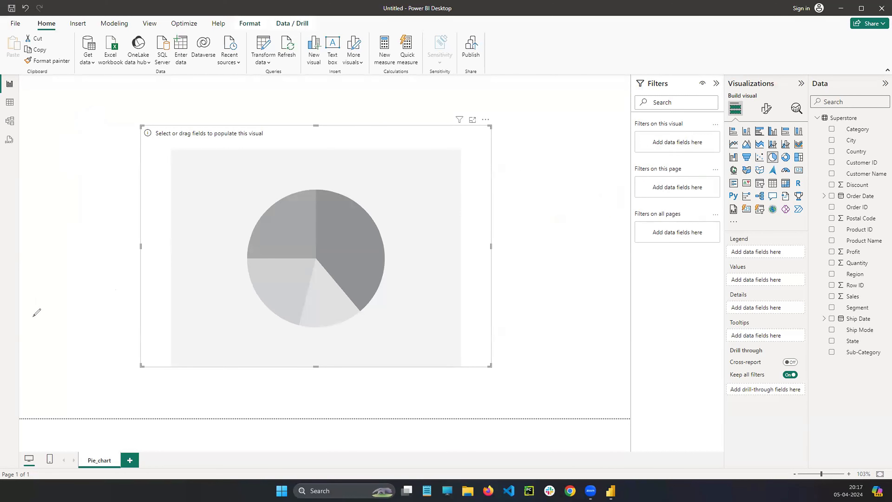
Assign Sub-Category as the pie chart's legend and Sales as its values.
{"action": "mouse_move", "coordinate": [317, 137]}
{"action": "left_mouse_down"}
{"action": "mouse_move", "coordinate": [325, 137]}
{"action": "mouse_move", "coordinate": [312, 137]}
{"action": "left_mouse_up"}
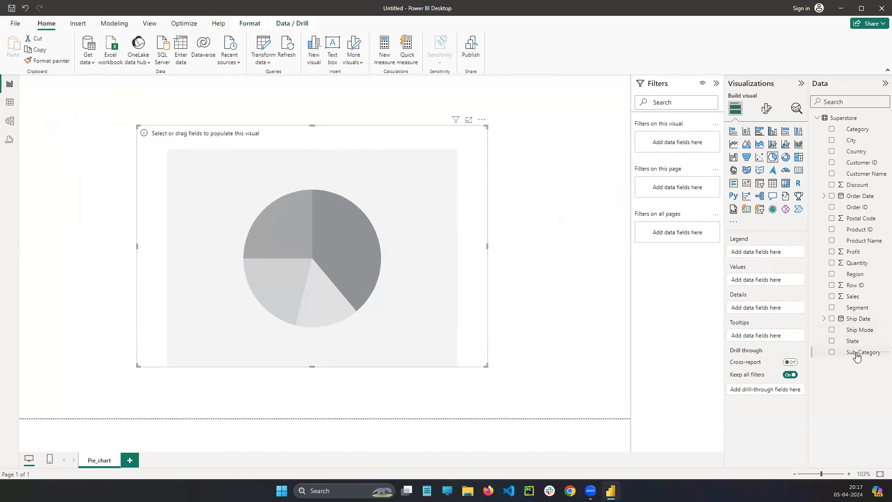
{"action": "left_click_drag", "start_coordinate": [857, 356], "coordinate": [760, 253]}
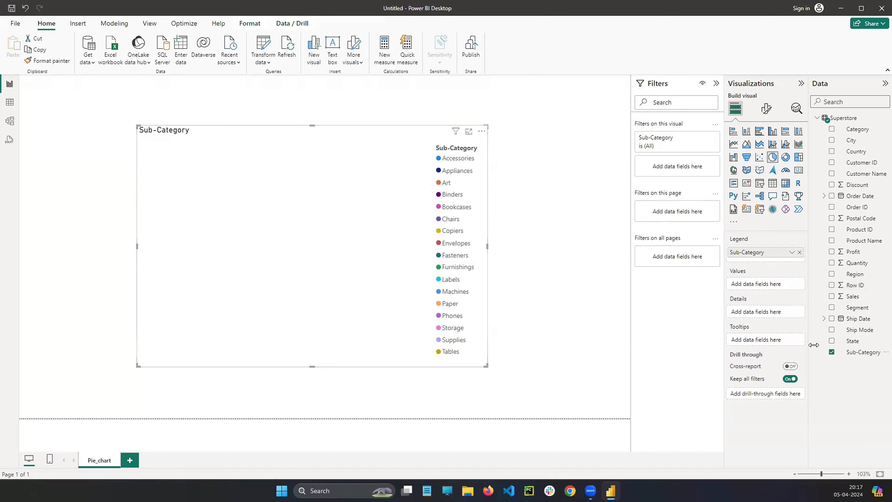
{"action": "left_click_drag", "start_coordinate": [853, 296], "coordinate": [765, 284]}
Enlarge and reposition the Sum of Sales by Sub-Category pie chart so it fills most of the page.
{"action": "left_click_drag", "start_coordinate": [487, 246], "coordinate": [588, 246]}
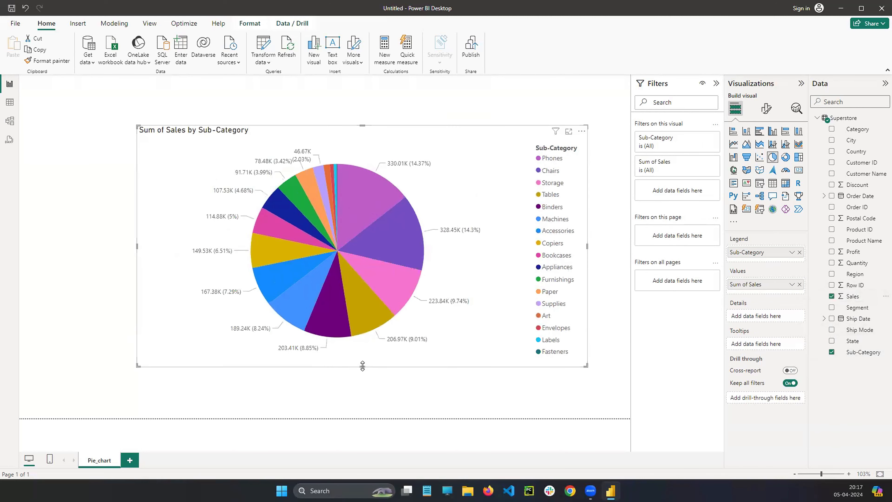
{"action": "left_click_drag", "start_coordinate": [362, 366], "coordinate": [349, 401]}
{"action": "left_click_drag", "start_coordinate": [137, 261], "coordinate": [48, 253]}
{"action": "left_click_drag", "start_coordinate": [317, 125], "coordinate": [322, 80]}
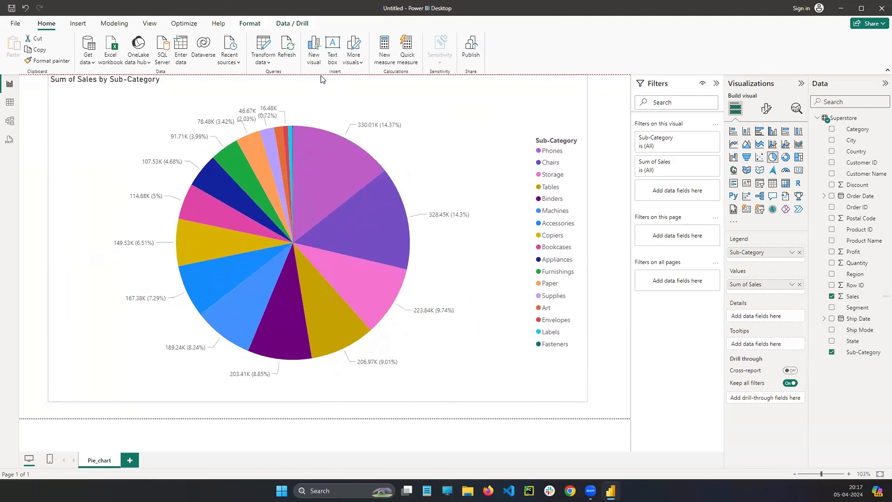
{"action": "left_click_drag", "start_coordinate": [372, 91], "coordinate": [357, 87]}
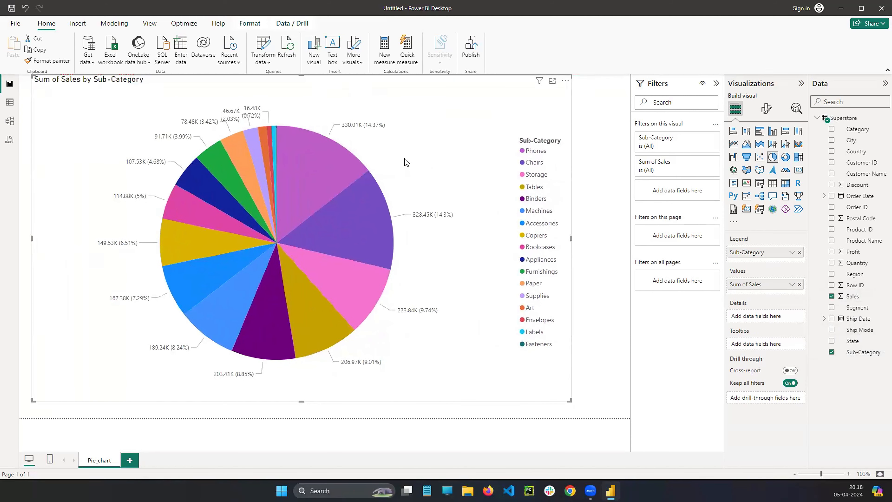
{"action": "left_click_drag", "start_coordinate": [568, 230], "coordinate": [629, 248]}
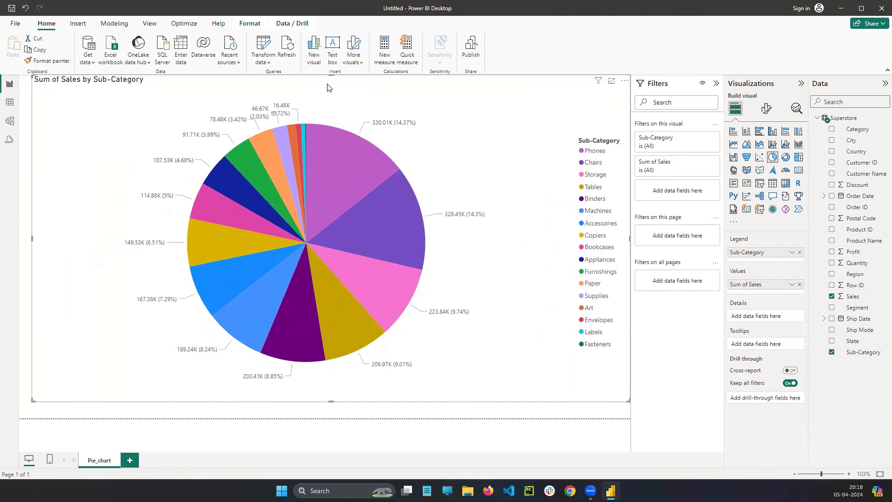
{"action": "left_click_drag", "start_coordinate": [328, 88], "coordinate": [340, 95]}
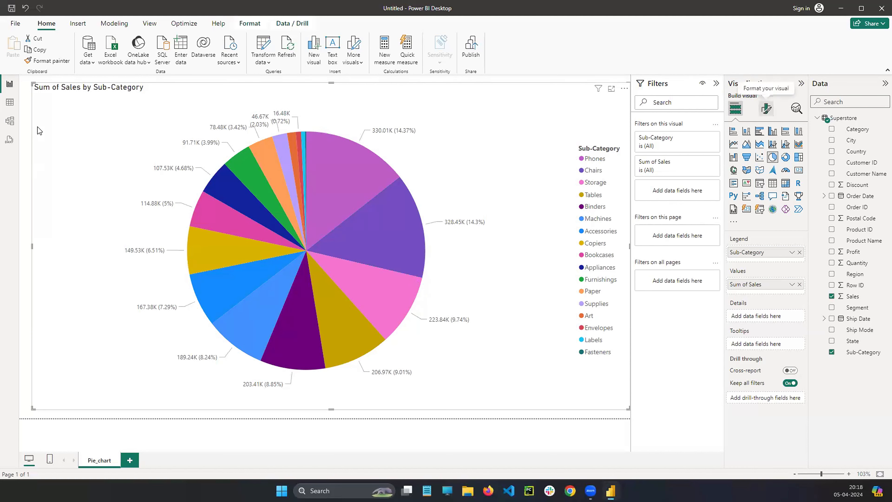
Examine the pie chart's detail label formatting, including its options and value settings.
{"action": "left_click", "coordinate": [766, 108]}
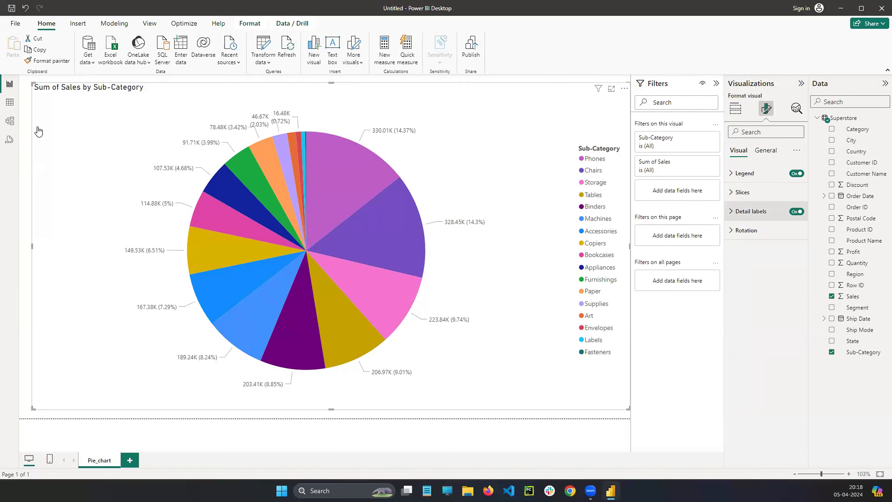
{"action": "left_click", "coordinate": [751, 211]}
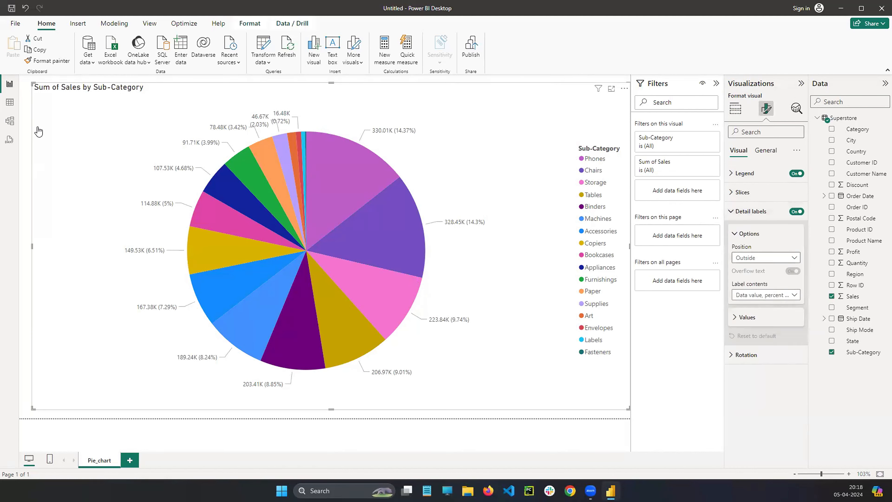
{"action": "left_click", "coordinate": [747, 317]}
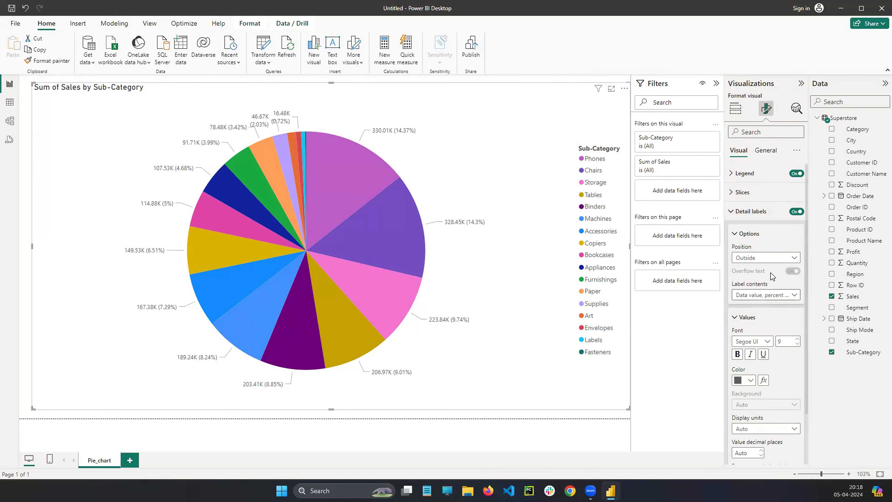
{"action": "left_click", "coordinate": [751, 211]}
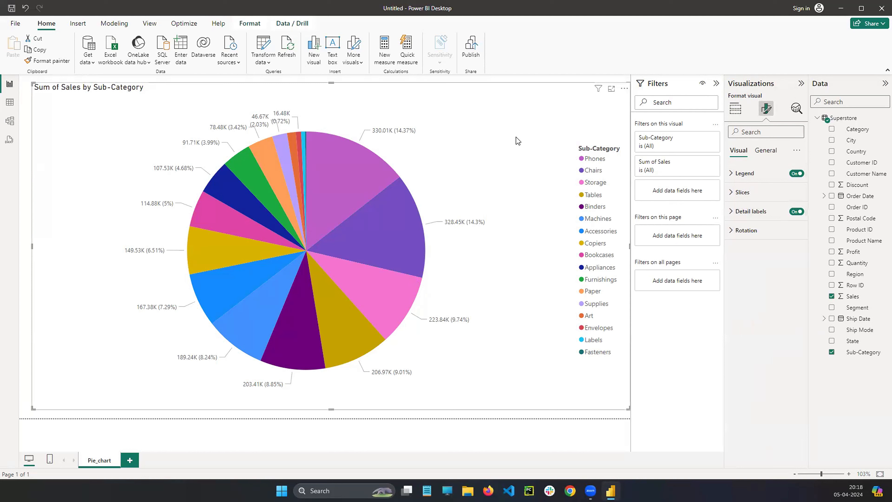
Try the legend position Center left and set it back to Center right.
{"action": "left_click", "coordinate": [732, 174]}
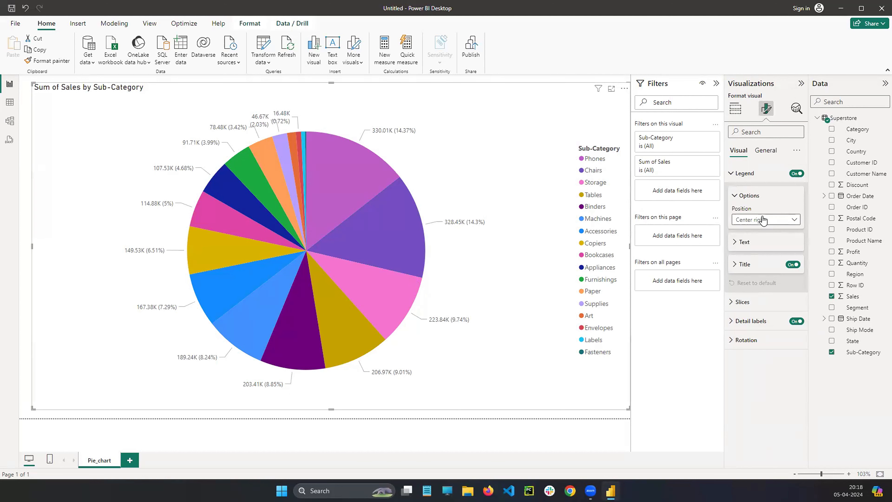
{"action": "left_click", "coordinate": [774, 221]}
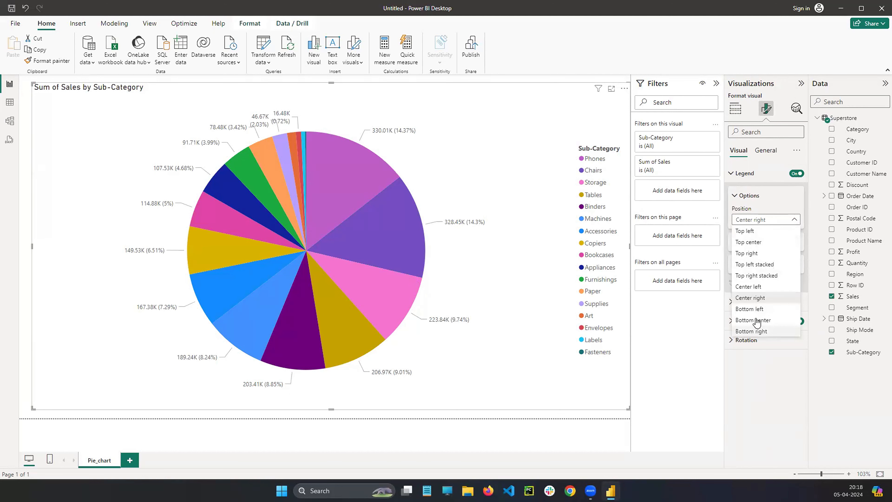
{"action": "left_click", "coordinate": [751, 286]}
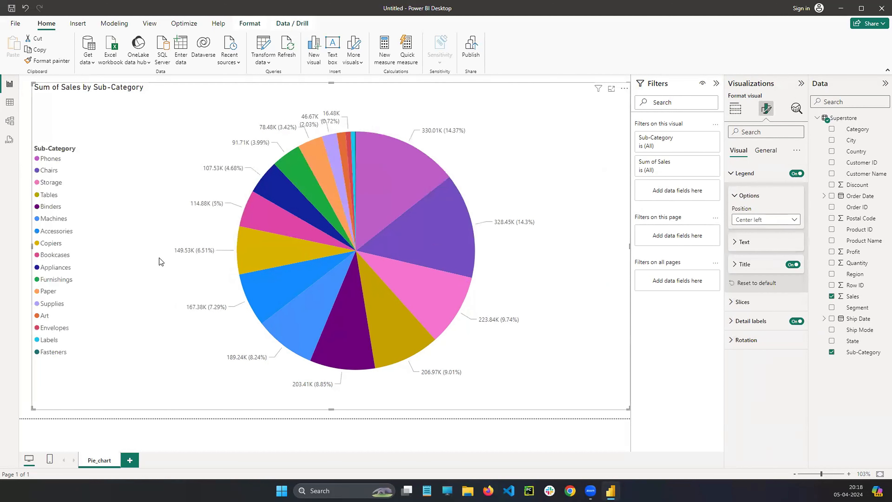
{"action": "left_click", "coordinate": [766, 220]}
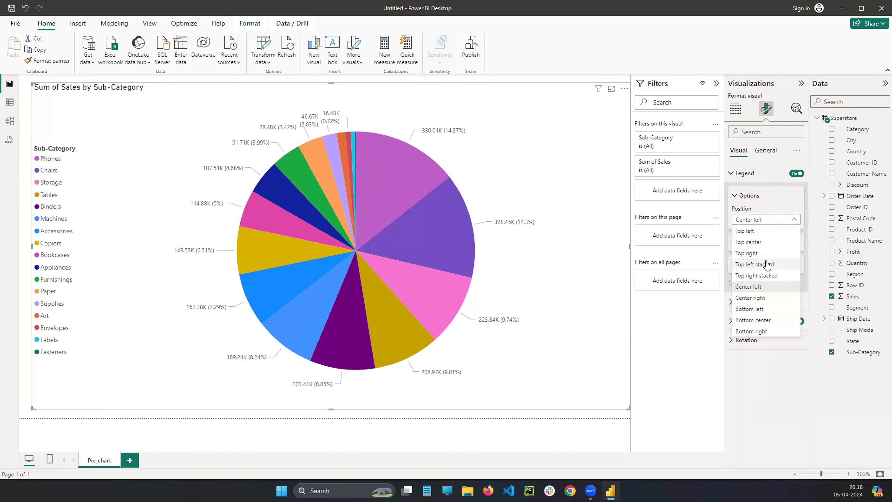
{"action": "left_click", "coordinate": [759, 298]}
{"action": "left_click", "coordinate": [735, 197]}
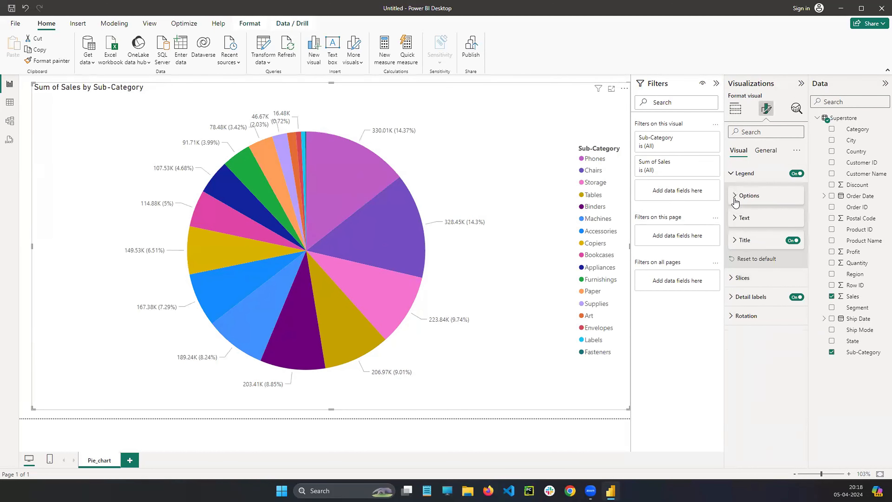
Format the legend text as bold Verdana at size 12, and view the available text colors without changing the color.
{"action": "left_click", "coordinate": [766, 217]}
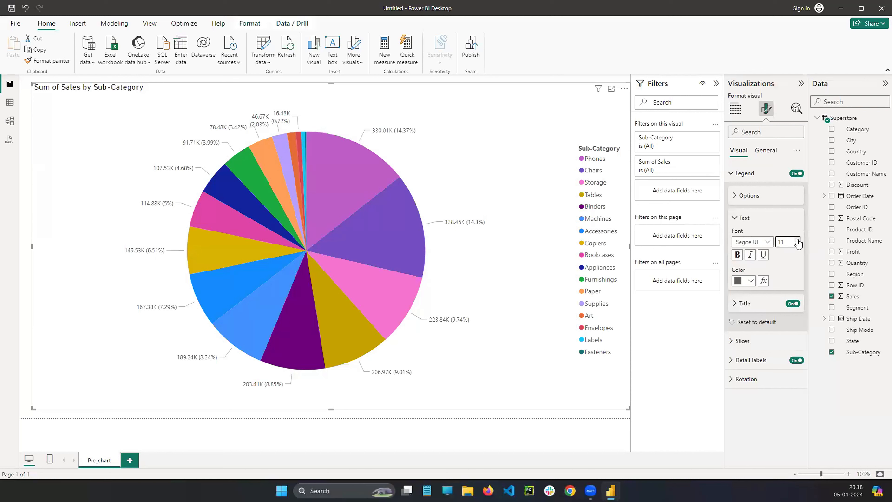
{"action": "left_click", "coordinate": [755, 242]}
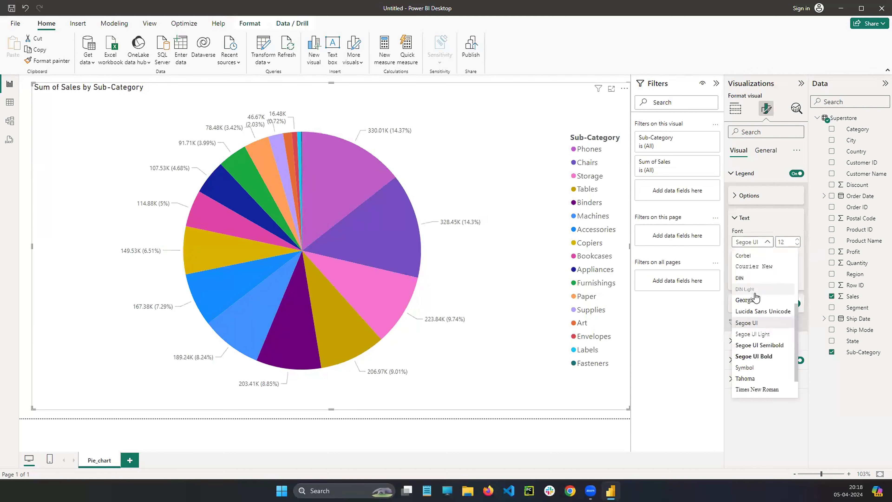
{"action": "left_click", "coordinate": [747, 381]}
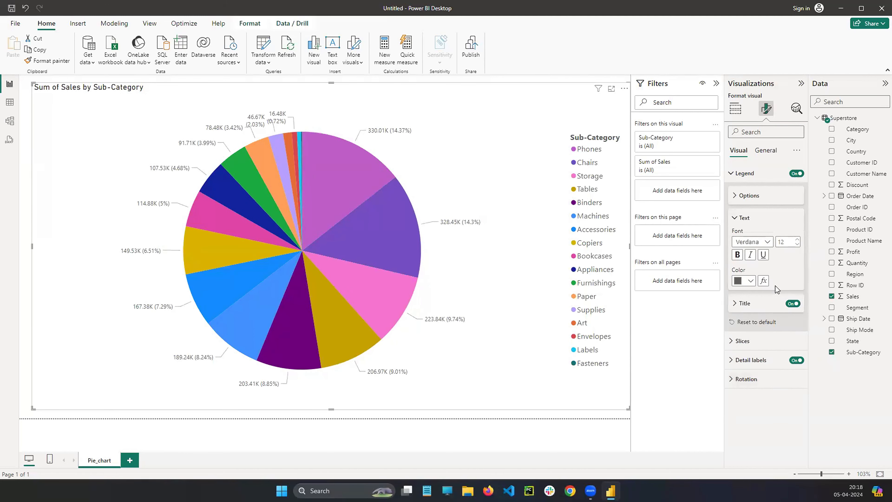
{"action": "left_click", "coordinate": [738, 254]}
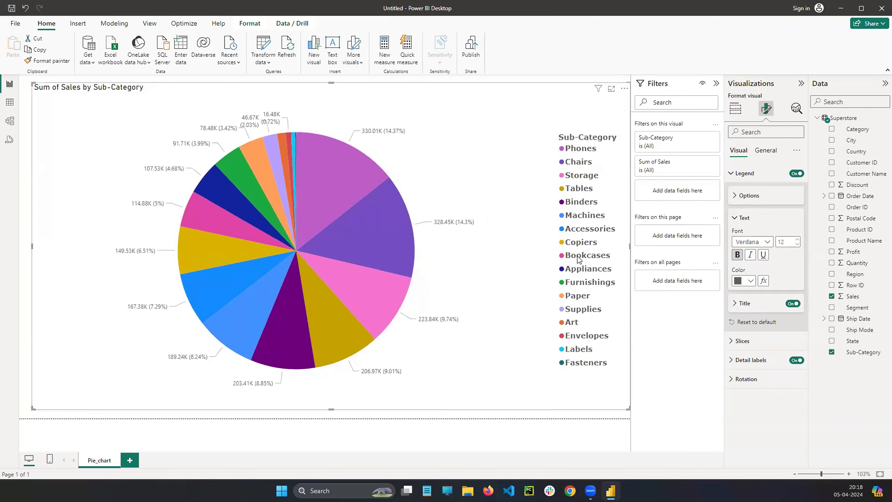
{"action": "left_click", "coordinate": [739, 281]}
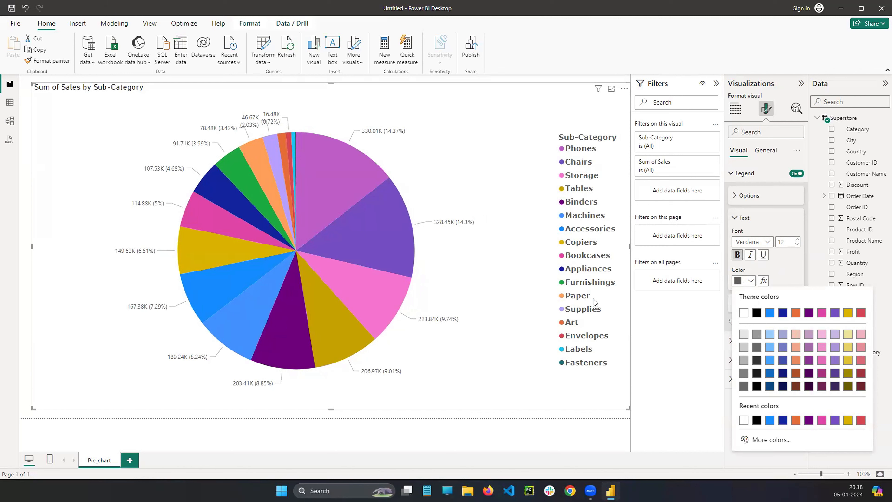
{"action": "left_click", "coordinate": [795, 279]}
{"action": "left_click", "coordinate": [735, 218]}
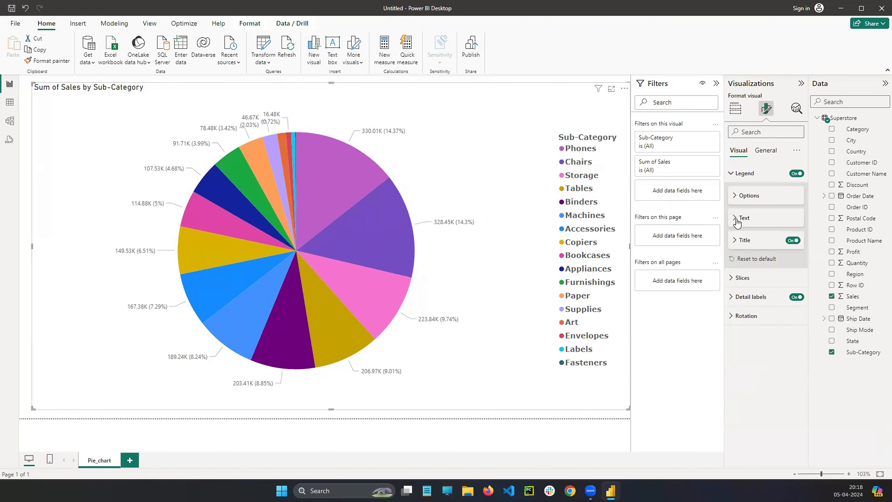
Turn off the legend's Sub-Category title.
{"action": "left_click", "coordinate": [735, 241]}
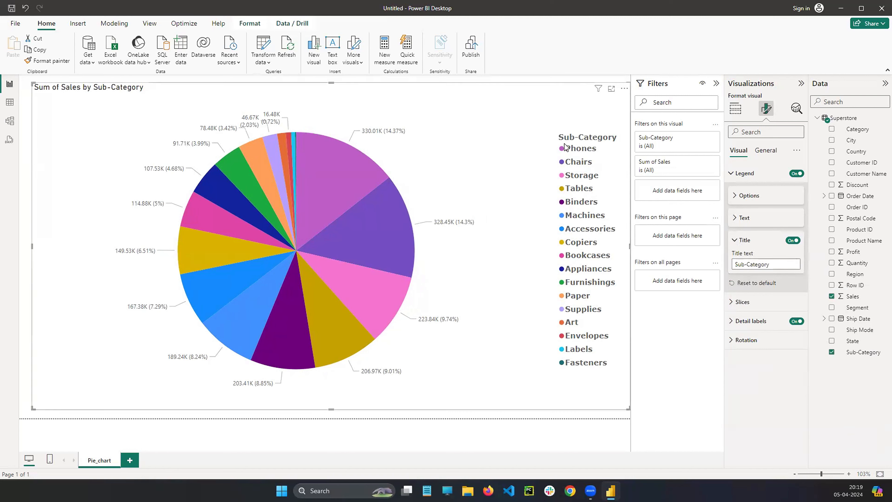
{"action": "left_click", "coordinate": [793, 241]}
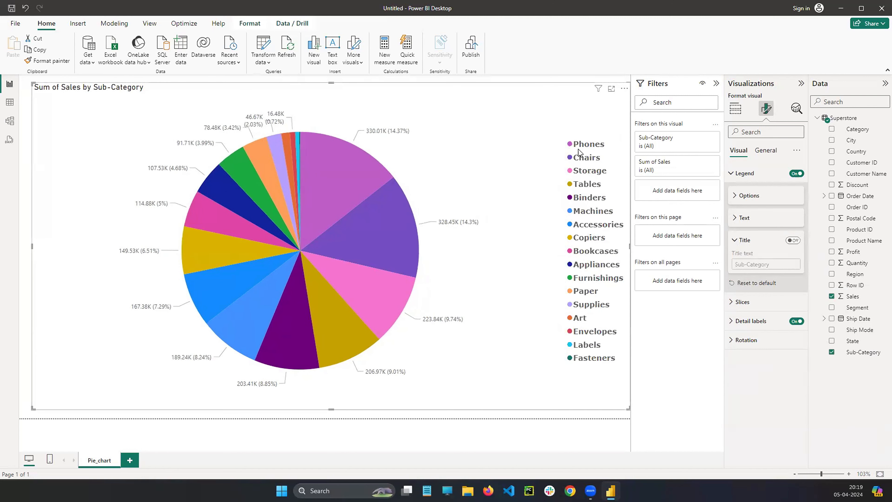
Turn the pie chart's legend title back on.
{"action": "left_click", "coordinate": [793, 240]}
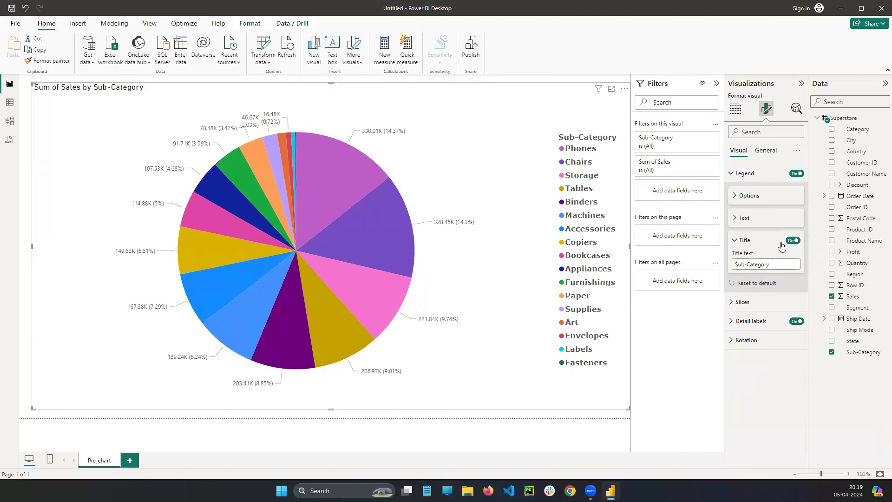
{"action": "left_click", "coordinate": [733, 174]}
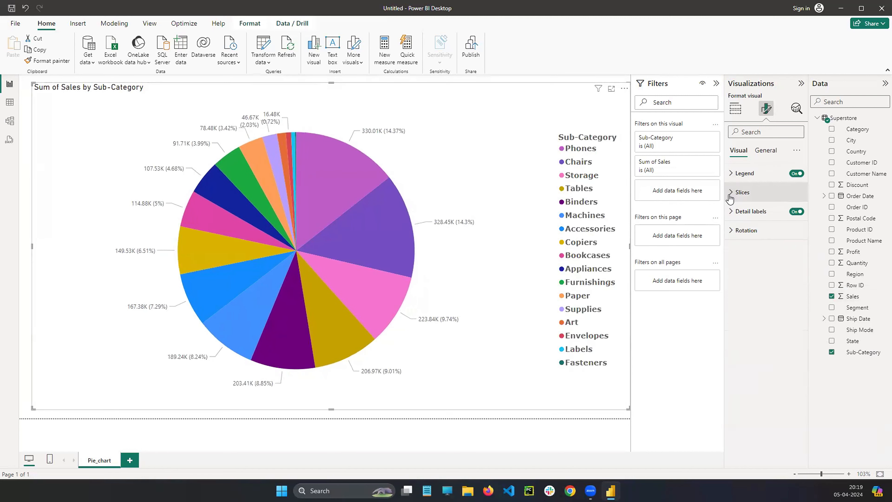
Examine the pie chart's slice color settings and its detail label options and values.
{"action": "left_click", "coordinate": [737, 193]}
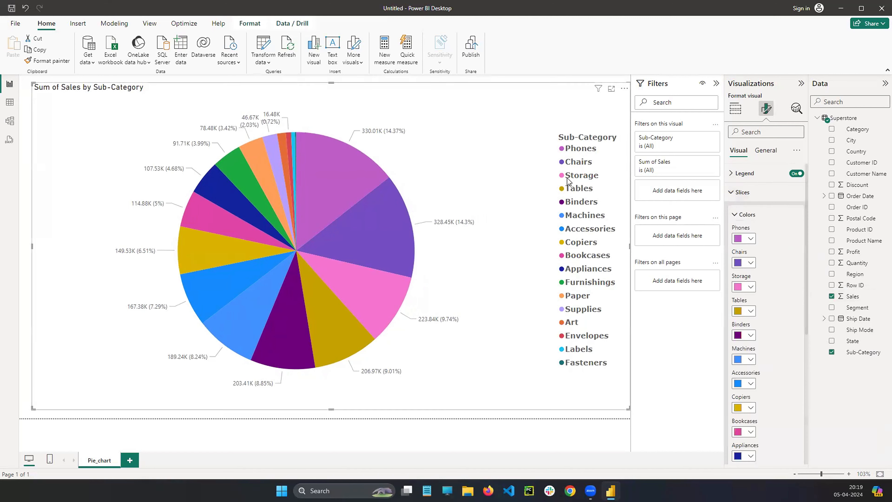
{"action": "scroll", "coordinate": [777, 284], "scroll_direction": "down", "scroll_amount": 5}
{"action": "scroll", "coordinate": [774, 289], "scroll_direction": "up", "scroll_amount": 5}
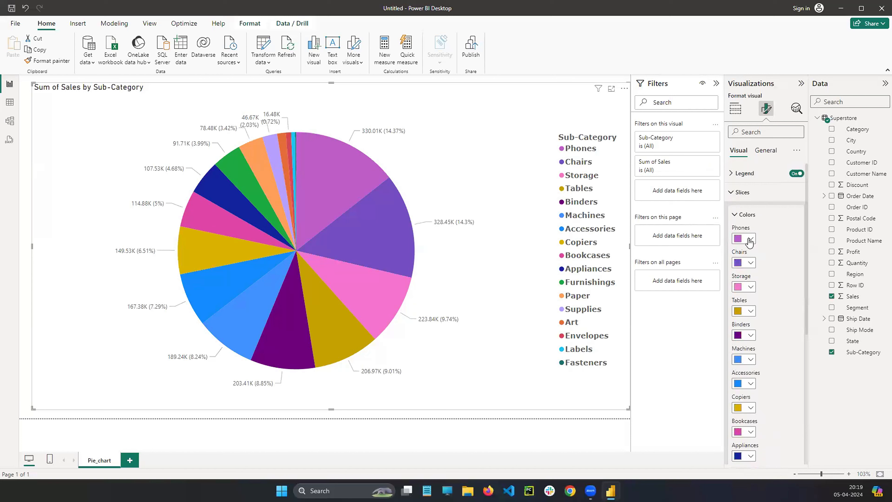
{"action": "left_click", "coordinate": [738, 194]}
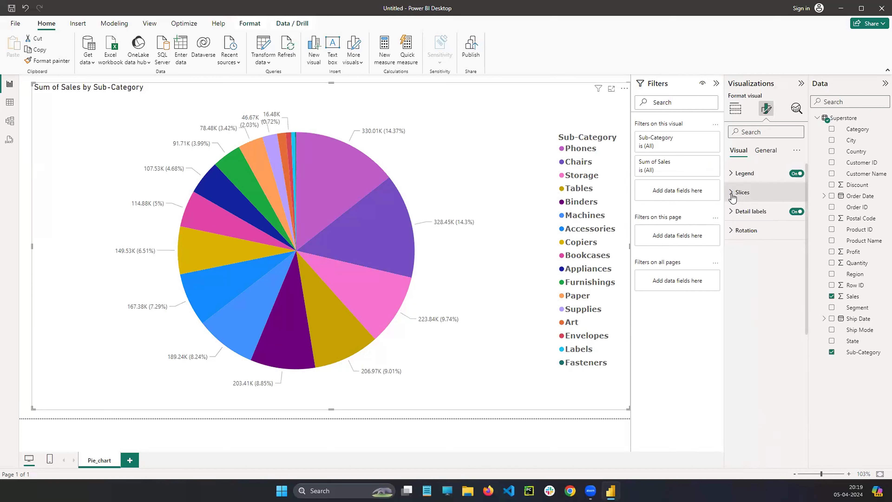
{"action": "left_click", "coordinate": [733, 213]}
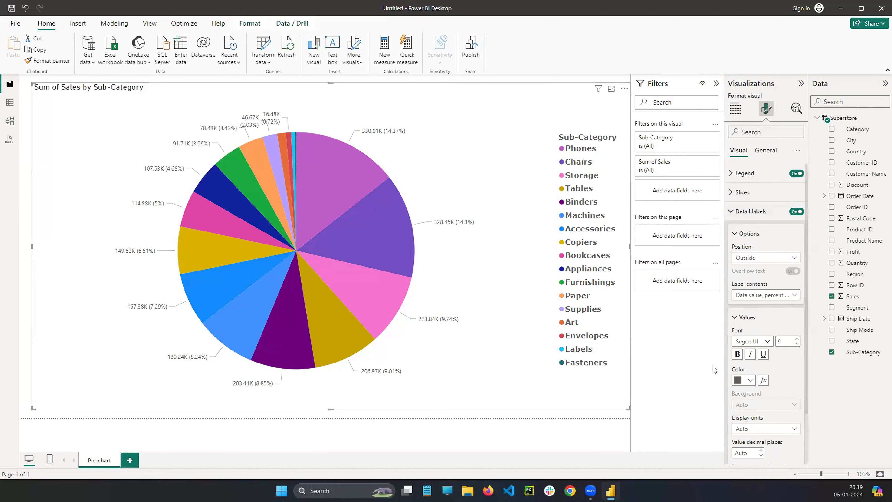
{"action": "scroll", "coordinate": [772, 345], "scroll_direction": "down", "scroll_amount": 3}
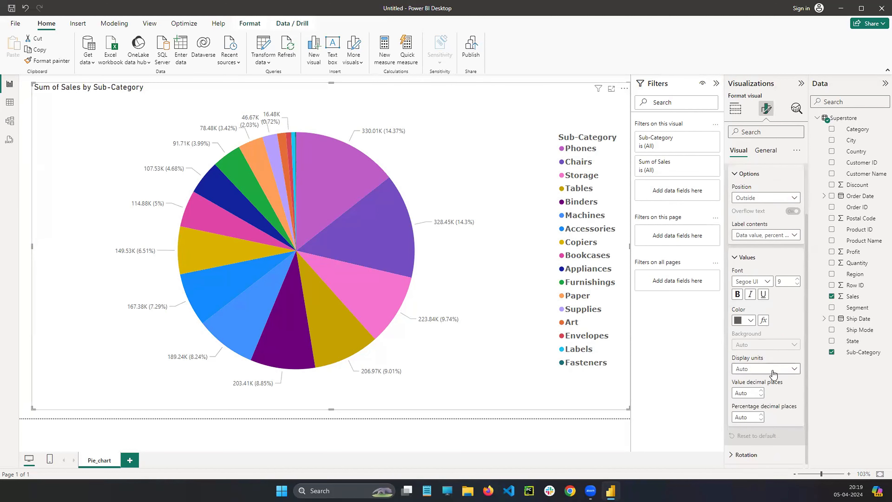
{"action": "scroll", "coordinate": [785, 369], "scroll_direction": "up", "scroll_amount": 3}
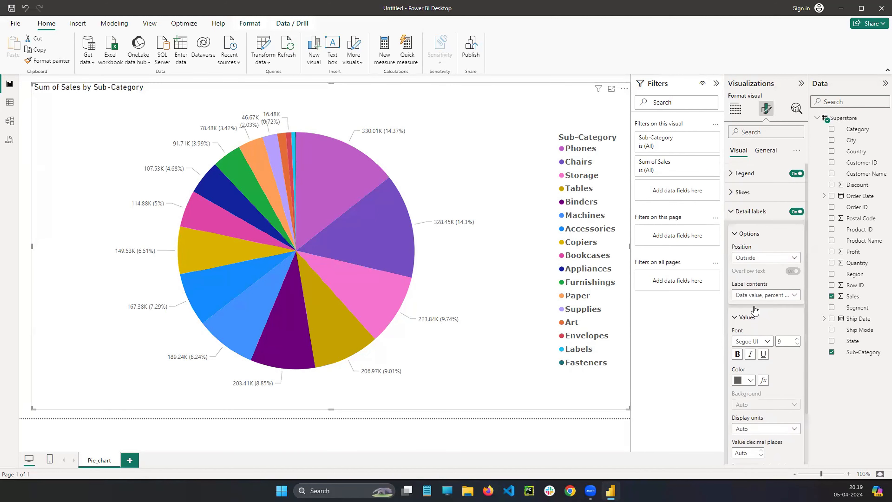
{"action": "left_click", "coordinate": [732, 212]}
Rotate the pie chart to 156° and return to its field setup.
{"action": "left_click", "coordinate": [730, 234]}
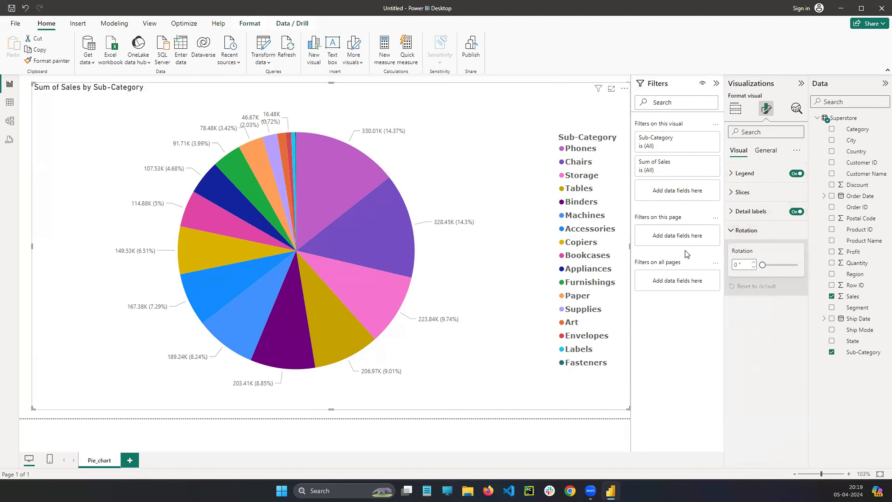
{"action": "left_click_drag", "start_coordinate": [761, 264], "coordinate": [777, 264]}
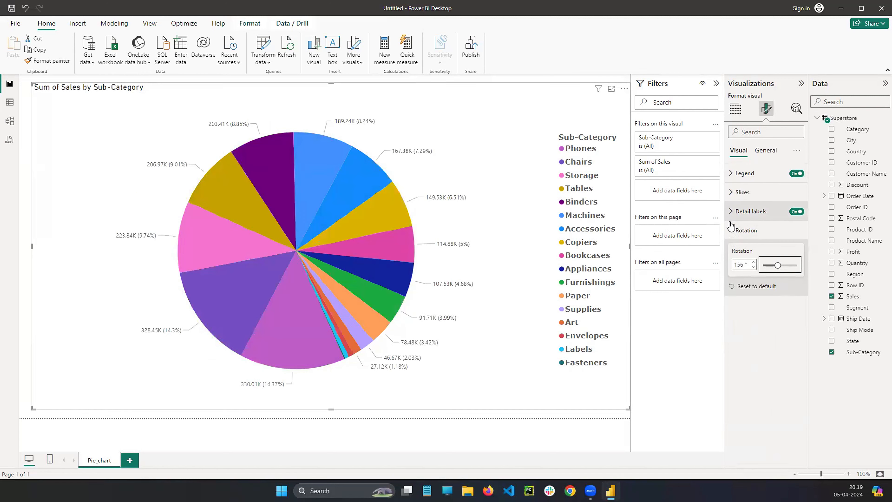
{"action": "left_click", "coordinate": [727, 232]}
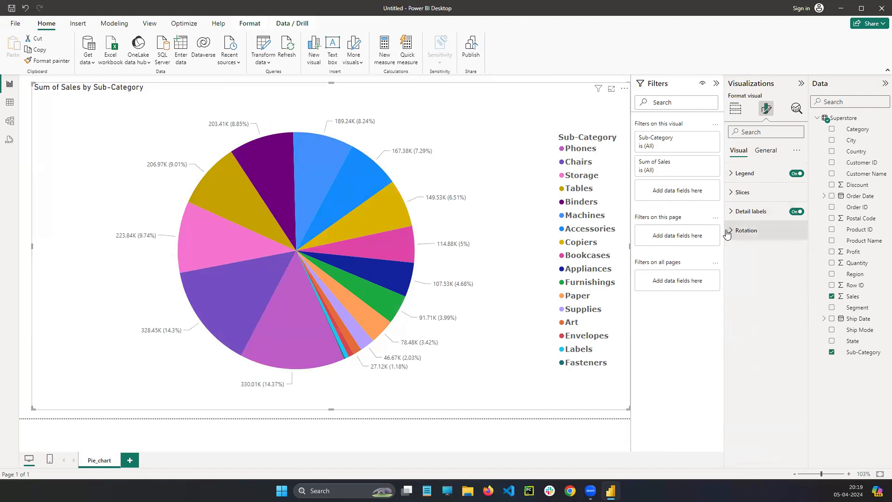
{"action": "left_click", "coordinate": [735, 109]}
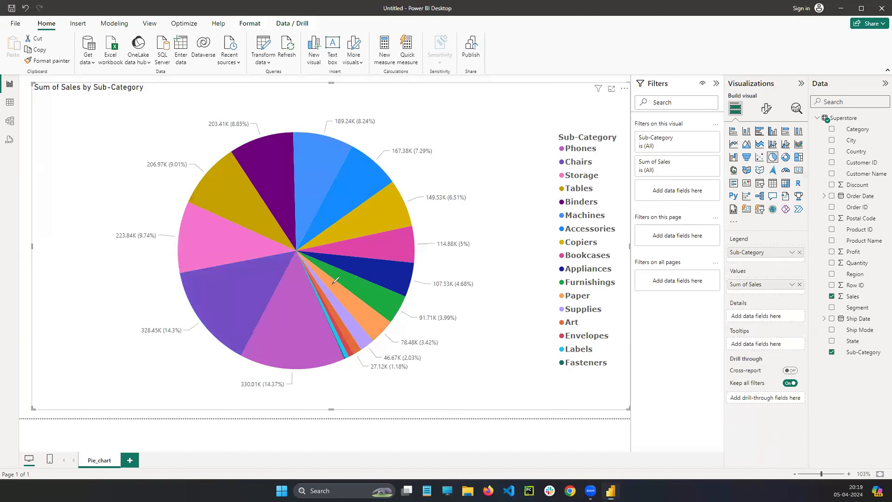
Mark the Binders slice with a red double arrow, circle its legend entry, and write "Binders" on the slice.
{"action": "left_click_drag", "start_coordinate": [246, 163], "coordinate": [288, 155]}
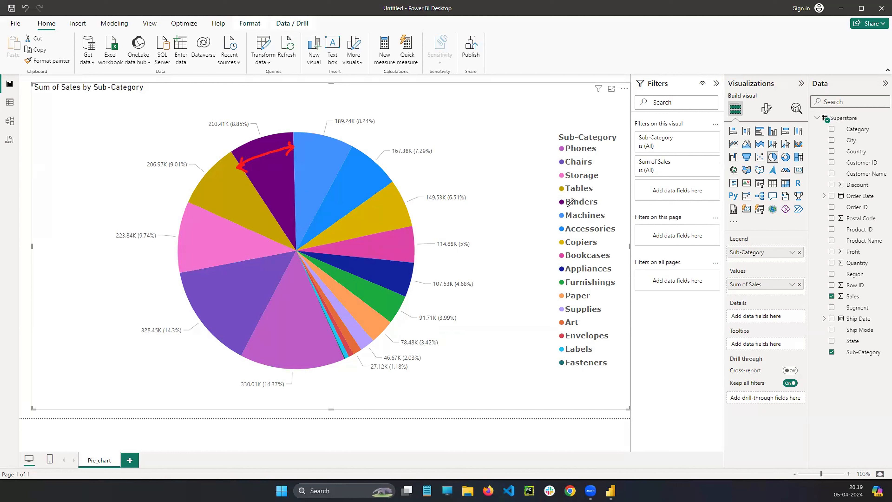
{"action": "mouse_move", "coordinate": [574, 198]}
{"action": "left_mouse_down"}
{"action": "mouse_move", "coordinate": [613, 203]}
{"action": "mouse_move", "coordinate": [578, 197]}
{"action": "left_mouse_up"}
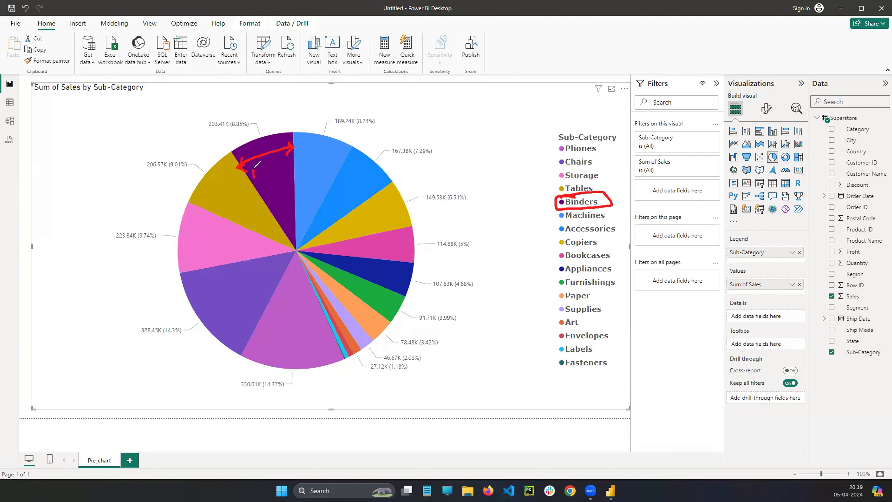
{"action": "left_click_drag", "start_coordinate": [275, 168], "coordinate": [289, 157]}
Circle the Binders slice's value and percentage, and write 203.41K, 8.85% and 100% as notes.
{"action": "mouse_move", "coordinate": [221, 113]}
{"action": "left_mouse_down"}
{"action": "mouse_move", "coordinate": [229, 133]}
{"action": "mouse_move", "coordinate": [215, 123]}
{"action": "left_mouse_up"}
{"action": "mouse_move", "coordinate": [126, 119]}
{"action": "left_mouse_down"}
{"action": "mouse_move", "coordinate": [180, 94]}
{"action": "mouse_move", "coordinate": [177, 118]}
{"action": "left_mouse_up"}
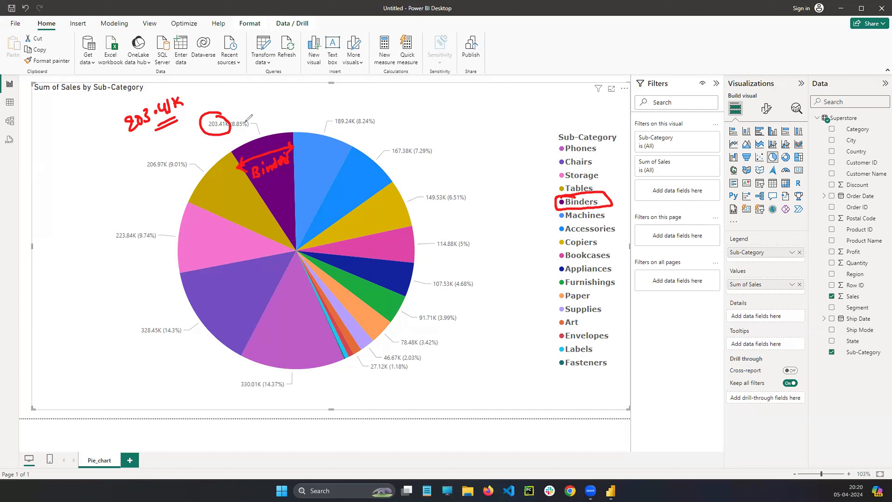
{"action": "mouse_move", "coordinate": [249, 118]}
{"action": "left_mouse_down"}
{"action": "mouse_move", "coordinate": [233, 115]}
{"action": "mouse_move", "coordinate": [253, 124]}
{"action": "mouse_move", "coordinate": [241, 88]}
{"action": "mouse_move", "coordinate": [280, 88]}
{"action": "mouse_move", "coordinate": [290, 99]}
{"action": "left_mouse_up"}
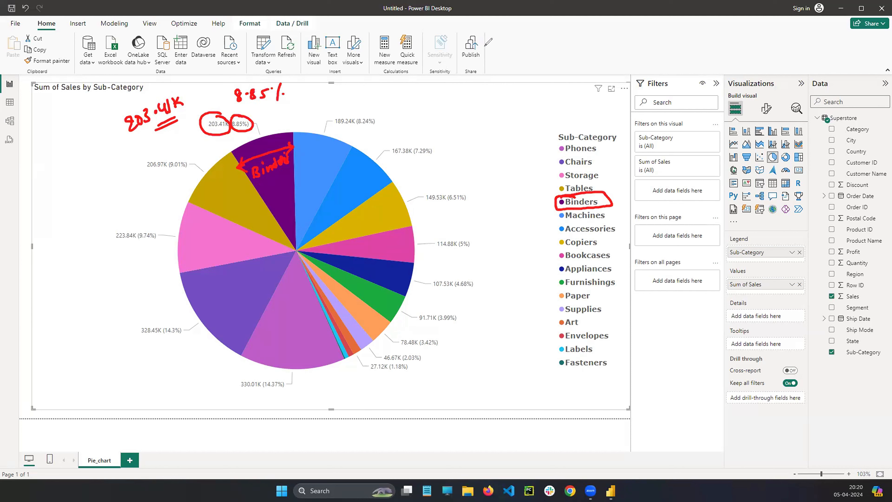
{"action": "left_click_drag", "start_coordinate": [484, 38], "coordinate": [520, 56]}
{"action": "mouse_move", "coordinate": [241, 83]}
{"action": "left_mouse_down"}
{"action": "mouse_move", "coordinate": [244, 110]}
{"action": "mouse_move", "coordinate": [250, 90]}
{"action": "left_mouse_up"}
{"action": "left_click_drag", "start_coordinate": [247, 131], "coordinate": [251, 144]}
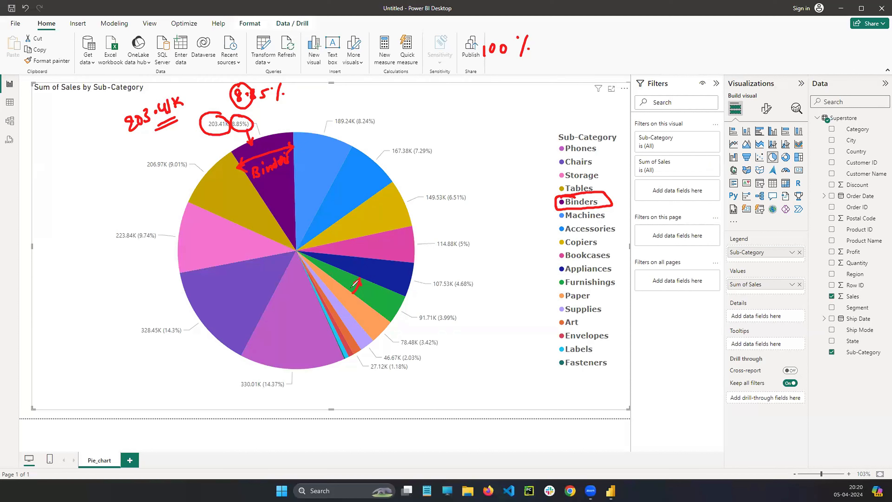
Mark the Furnishings slice and legend color, circle its value and percentage, and write 91.7K and 3% beside them.
{"action": "left_click_drag", "start_coordinate": [352, 287], "coordinate": [407, 326]}
{"action": "left_click_drag", "start_coordinate": [566, 277], "coordinate": [569, 279]}
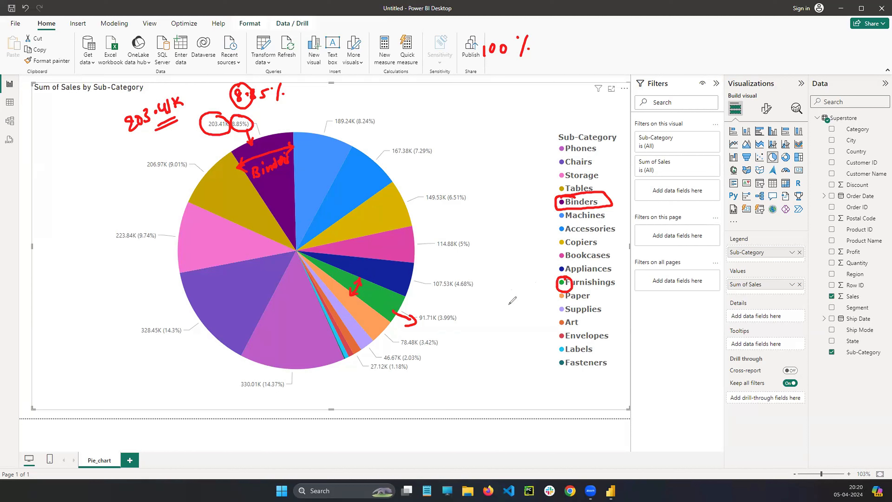
{"action": "left_click_drag", "start_coordinate": [427, 311], "coordinate": [436, 312]}
{"action": "left_click_drag", "start_coordinate": [450, 332], "coordinate": [449, 345]}
{"action": "mouse_move", "coordinate": [456, 331]}
{"action": "left_mouse_down"}
{"action": "mouse_move", "coordinate": [457, 342]}
{"action": "mouse_move", "coordinate": [468, 337]}
{"action": "left_mouse_up"}
{"action": "left_click_drag", "start_coordinate": [471, 330], "coordinate": [487, 341]}
{"action": "left_click_drag", "start_coordinate": [496, 330], "coordinate": [497, 337]}
{"action": "left_click_drag", "start_coordinate": [443, 306], "coordinate": [445, 307]}
{"action": "mouse_move", "coordinate": [471, 299]}
{"action": "left_mouse_down"}
{"action": "mouse_move", "coordinate": [472, 314]}
{"action": "mouse_move", "coordinate": [482, 301]}
{"action": "mouse_move", "coordinate": [487, 321]}
{"action": "left_mouse_up"}
{"action": "left_click_drag", "start_coordinate": [496, 313], "coordinate": [497, 315]}
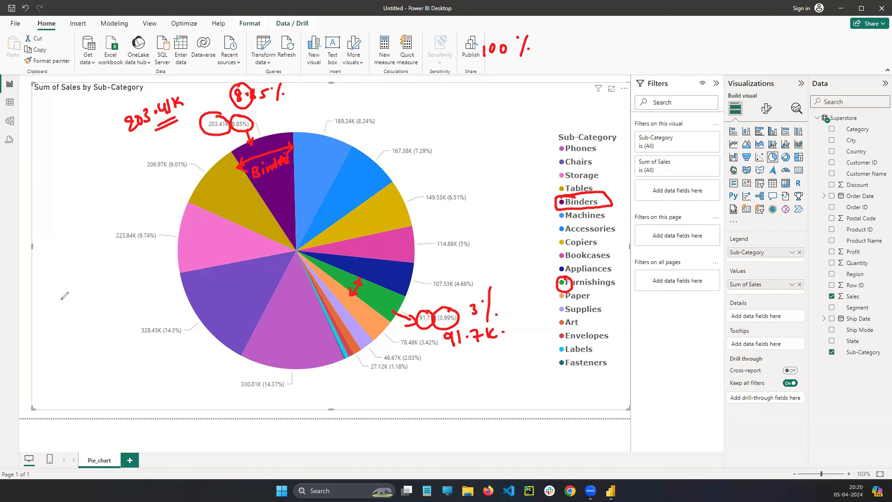
Clear the drawn annotations and replace Sub-Category with Region as the pie chart's legend field.
{"action": "left_click", "coordinate": [65, 290]}
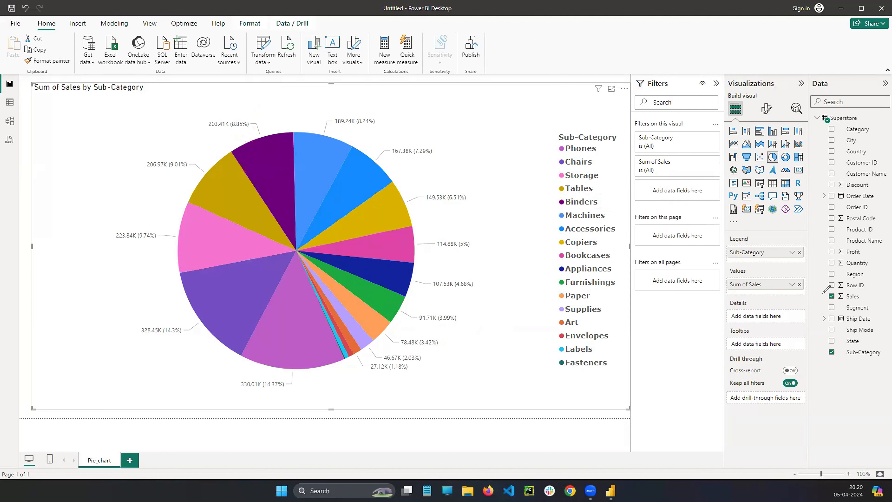
{"action": "left_click", "coordinate": [32, 113]}
{"action": "left_click", "coordinate": [799, 252]}
{"action": "left_click_drag", "start_coordinate": [855, 274], "coordinate": [771, 252]}
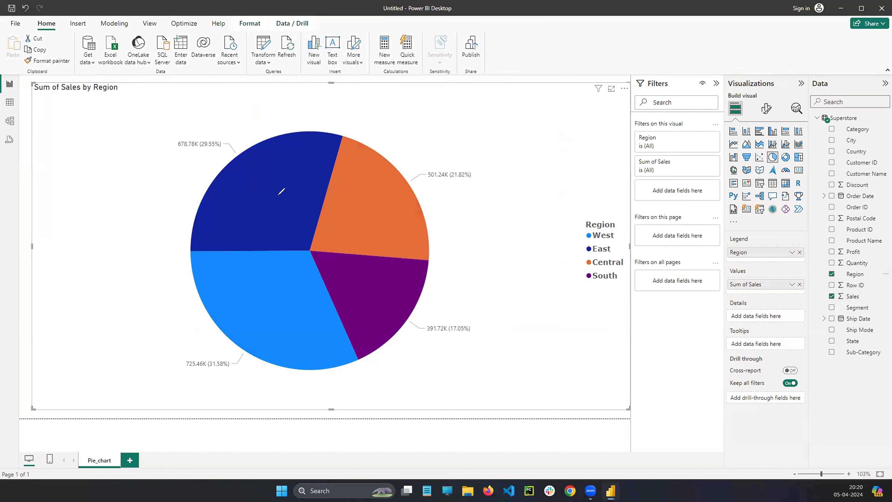
Handwrite the region names Central, West, South and East in red on their pie slices.
{"action": "mouse_move", "coordinate": [347, 212]}
{"action": "left_mouse_down"}
{"action": "mouse_move", "coordinate": [347, 227]}
{"action": "mouse_move", "coordinate": [363, 214]}
{"action": "left_mouse_up"}
{"action": "mouse_move", "coordinate": [367, 203]}
{"action": "left_mouse_down"}
{"action": "mouse_move", "coordinate": [367, 215]}
{"action": "mouse_move", "coordinate": [385, 192]}
{"action": "left_mouse_up"}
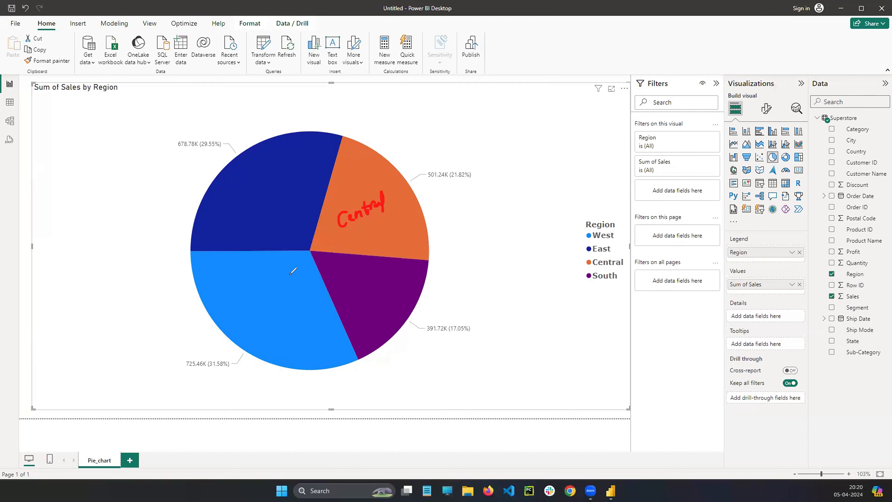
{"action": "left_click_drag", "start_coordinate": [241, 288], "coordinate": [271, 291]}
{"action": "left_click_drag", "start_coordinate": [265, 288], "coordinate": [278, 282]}
{"action": "mouse_move", "coordinate": [343, 285]}
{"action": "left_mouse_down"}
{"action": "mouse_move", "coordinate": [353, 296]}
{"action": "mouse_move", "coordinate": [368, 277]}
{"action": "mouse_move", "coordinate": [373, 287]}
{"action": "left_mouse_up"}
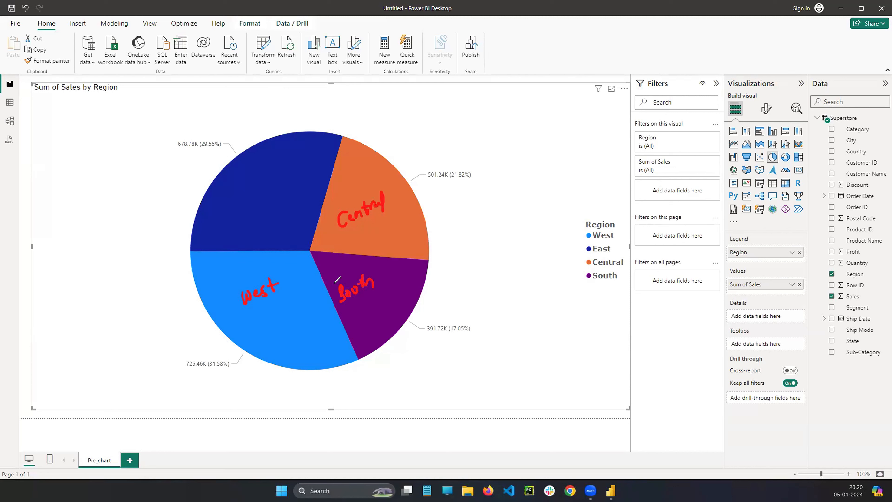
{"action": "left_click_drag", "start_coordinate": [231, 211], "coordinate": [240, 218]}
{"action": "left_click_drag", "start_coordinate": [231, 207], "coordinate": [237, 205]}
{"action": "left_click", "coordinate": [244, 207]}
{"action": "left_click_drag", "start_coordinate": [232, 213], "coordinate": [258, 210]}
{"action": "left_click_drag", "start_coordinate": [253, 208], "coordinate": [262, 206]}
Circle the Central label with an arrow to its sales value, and write 501.24K with a vertical line beside it.
{"action": "mouse_move", "coordinate": [346, 192]}
{"action": "left_mouse_down"}
{"action": "mouse_move", "coordinate": [395, 207]}
{"action": "mouse_move", "coordinate": [394, 196]}
{"action": "mouse_move", "coordinate": [435, 148]}
{"action": "mouse_move", "coordinate": [438, 159]}
{"action": "left_mouse_up"}
{"action": "left_click_drag", "start_coordinate": [443, 151], "coordinate": [444, 156]}
{"action": "left_click_drag", "start_coordinate": [482, 128], "coordinate": [536, 123]}
{"action": "left_click_drag", "start_coordinate": [541, 92], "coordinate": [540, 152]}
{"action": "left_click_drag", "start_coordinate": [428, 319], "coordinate": [436, 318]}
{"action": "mouse_move", "coordinate": [197, 353]}
{"action": "left_mouse_down"}
{"action": "mouse_move", "coordinate": [194, 373]}
{"action": "mouse_move", "coordinate": [194, 354]}
{"action": "left_mouse_up"}
{"action": "mouse_move", "coordinate": [189, 133]}
{"action": "left_mouse_down"}
{"action": "mouse_move", "coordinate": [195, 159]}
{"action": "mouse_move", "coordinate": [186, 131]}
{"action": "left_mouse_up"}
{"action": "mouse_move", "coordinate": [187, 227]}
{"action": "left_mouse_down"}
{"action": "mouse_move", "coordinate": [267, 393]}
{"action": "mouse_move", "coordinate": [413, 385]}
{"action": "mouse_move", "coordinate": [448, 146]}
{"action": "mouse_move", "coordinate": [546, 130]}
{"action": "mouse_move", "coordinate": [534, 135]}
{"action": "left_mouse_up"}
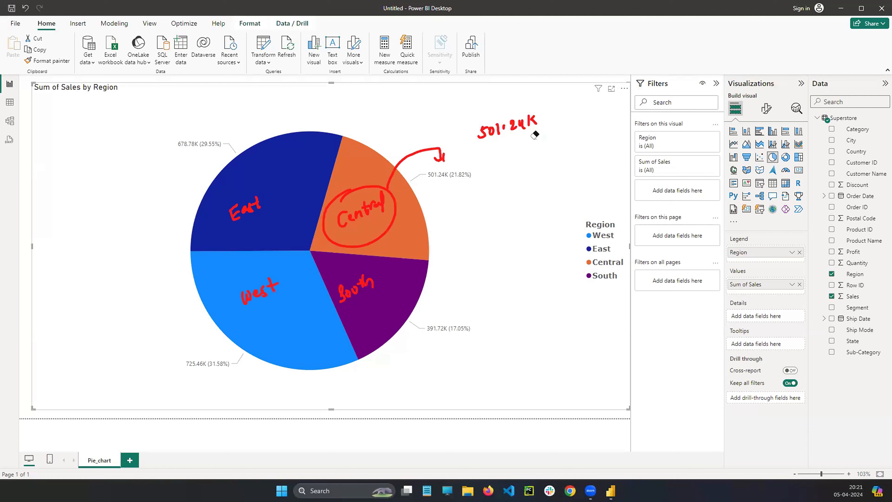
{"action": "left_click_drag", "start_coordinate": [545, 93], "coordinate": [545, 146]}
Write 100% with a double underline in green in the empty area beside the pie.
{"action": "mouse_move", "coordinate": [298, 151]}
{"action": "left_mouse_down"}
{"action": "mouse_move", "coordinate": [423, 211]}
{"action": "mouse_move", "coordinate": [264, 184]}
{"action": "left_mouse_up"}
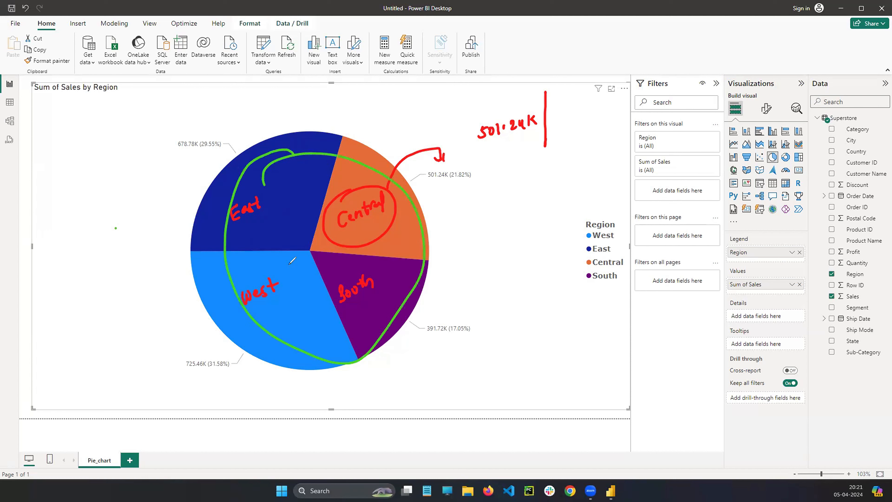
{"action": "key", "text": "ctrl+z"}
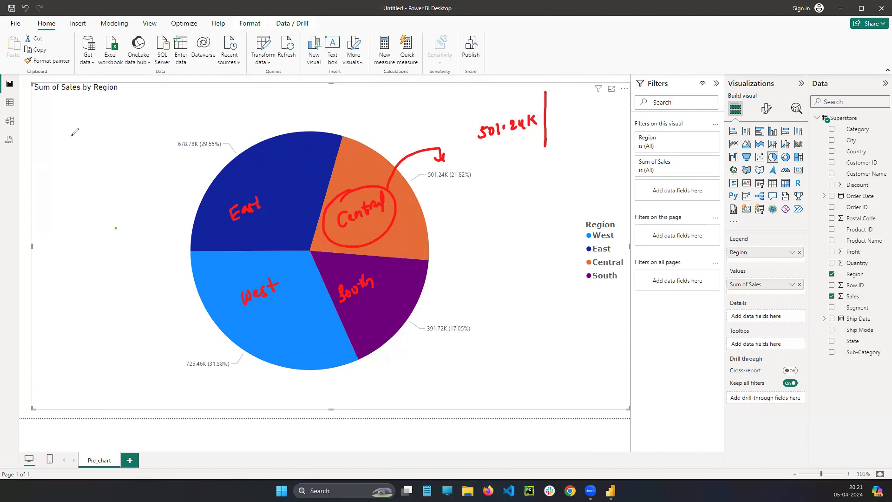
{"action": "mouse_move", "coordinate": [56, 131]}
{"action": "left_mouse_down"}
{"action": "mouse_move", "coordinate": [55, 146]}
{"action": "mouse_move", "coordinate": [64, 133]}
{"action": "left_mouse_up"}
{"action": "mouse_move", "coordinate": [73, 133]}
{"action": "left_mouse_down"}
{"action": "mouse_move", "coordinate": [69, 141]}
{"action": "mouse_move", "coordinate": [73, 134]}
{"action": "mouse_move", "coordinate": [104, 149]}
{"action": "left_mouse_up"}
{"action": "left_click", "coordinate": [79, 129]}
{"action": "left_click", "coordinate": [92, 133]}
{"action": "left_click_drag", "start_coordinate": [47, 165], "coordinate": [106, 156]}
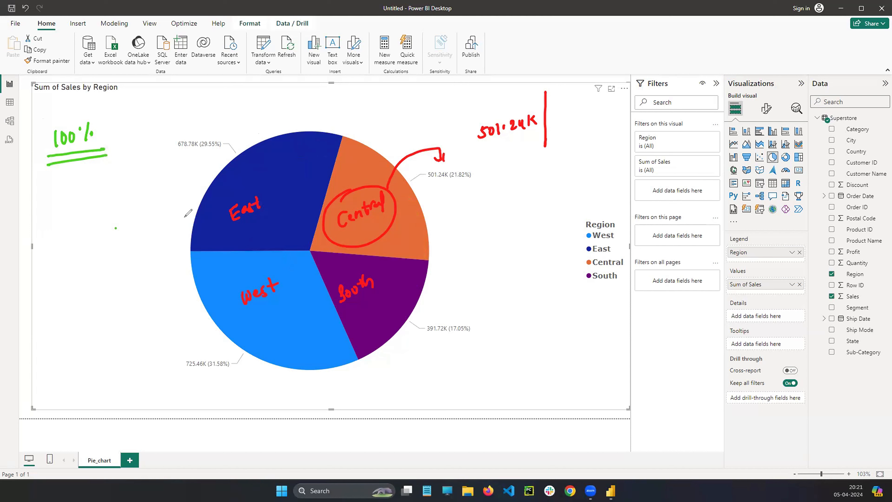
Mark the Central slice with a green double arrow, point out its percentage, and write 21.82 below the 100% note.
{"action": "mouse_move", "coordinate": [341, 146]}
{"action": "left_mouse_down"}
{"action": "mouse_move", "coordinate": [397, 228]}
{"action": "mouse_move", "coordinate": [401, 259]}
{"action": "left_mouse_up"}
{"action": "left_click_drag", "start_coordinate": [406, 242], "coordinate": [402, 261]}
{"action": "left_click_drag", "start_coordinate": [434, 179], "coordinate": [460, 188]}
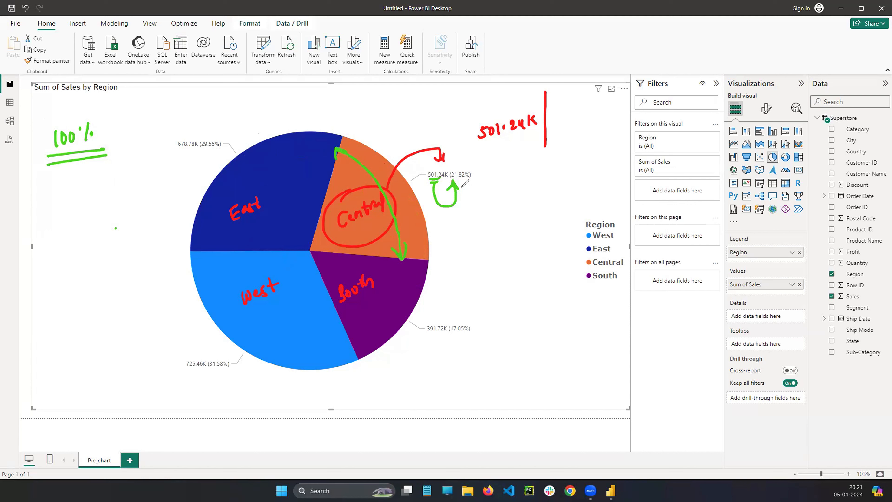
{"action": "mouse_move", "coordinate": [62, 175]}
{"action": "left_mouse_down"}
{"action": "mouse_move", "coordinate": [76, 189]}
{"action": "mouse_move", "coordinate": [97, 175]}
{"action": "mouse_move", "coordinate": [102, 185]}
{"action": "mouse_move", "coordinate": [113, 182]}
{"action": "left_mouse_up"}
{"action": "left_click", "coordinate": [86, 182]}
Mark the South slice with a green double arrow and write 17.05 in the percentage list.
{"action": "mouse_move", "coordinate": [389, 264]}
{"action": "left_mouse_down"}
{"action": "mouse_move", "coordinate": [357, 329]}
{"action": "mouse_move", "coordinate": [365, 335]}
{"action": "left_mouse_up"}
{"action": "mouse_move", "coordinate": [387, 276]}
{"action": "left_mouse_down"}
{"action": "mouse_move", "coordinate": [390, 265]}
{"action": "mouse_move", "coordinate": [394, 277]}
{"action": "left_mouse_up"}
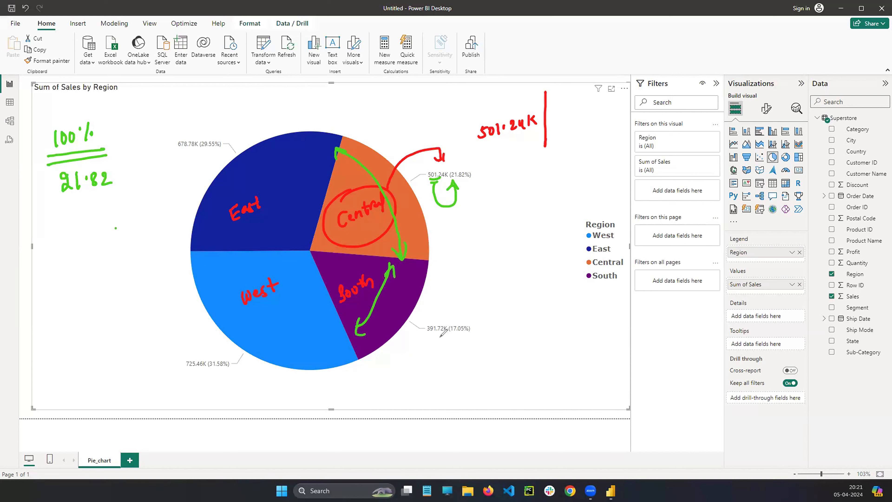
{"action": "mouse_move", "coordinate": [66, 201]}
{"action": "left_mouse_down"}
{"action": "mouse_move", "coordinate": [66, 217]}
{"action": "mouse_move", "coordinate": [93, 203]}
{"action": "mouse_move", "coordinate": [103, 210]}
{"action": "mouse_move", "coordinate": [113, 197]}
{"action": "left_mouse_up"}
{"action": "left_click", "coordinate": [84, 208]}
Underline the West slice's percentage label and write 31.58% in the percentage list.
{"action": "left_click_drag", "start_coordinate": [210, 374], "coordinate": [225, 376]}
{"action": "mouse_move", "coordinate": [67, 233]}
{"action": "left_mouse_down"}
{"action": "mouse_move", "coordinate": [67, 248]}
{"action": "mouse_move", "coordinate": [78, 248]}
{"action": "mouse_move", "coordinate": [98, 231]}
{"action": "left_mouse_up"}
{"action": "left_click", "coordinate": [83, 240]}
{"action": "left_click_drag", "start_coordinate": [106, 232], "coordinate": [120, 244]}
{"action": "left_click", "coordinate": [116, 228]}
{"action": "left_click", "coordinate": [127, 239]}
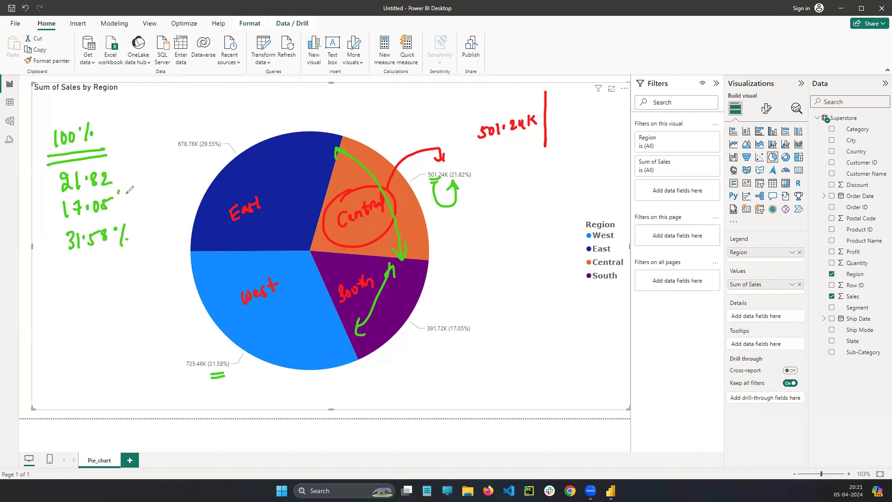
Add percent signs to the handwritten 17.05 and 21.82.
{"action": "left_click", "coordinate": [118, 192]}
{"action": "left_click_drag", "start_coordinate": [124, 195], "coordinate": [122, 209]}
{"action": "left_click_drag", "start_coordinate": [132, 198], "coordinate": [132, 204]}
{"action": "left_click", "coordinate": [123, 172]}
{"action": "left_click_drag", "start_coordinate": [132, 159], "coordinate": [130, 185]}
{"action": "left_click", "coordinate": [138, 172]}
Underline the East slice's percentage label and write 29.55% in the percentage list.
{"action": "left_click_drag", "start_coordinate": [199, 151], "coordinate": [215, 151]}
{"action": "left_click_drag", "start_coordinate": [199, 156], "coordinate": [212, 155]}
{"action": "mouse_move", "coordinate": [69, 268]}
{"action": "left_mouse_down"}
{"action": "mouse_move", "coordinate": [83, 284]}
{"action": "mouse_move", "coordinate": [97, 267]}
{"action": "mouse_move", "coordinate": [123, 278]}
{"action": "left_mouse_up"}
{"action": "left_click", "coordinate": [91, 271]}
{"action": "left_click", "coordinate": [119, 257]}
{"action": "left_click", "coordinate": [132, 267]}
Draw green arc arrows across the East and West slices and a line under the percentage list.
{"action": "mouse_move", "coordinate": [334, 149]}
{"action": "left_mouse_down"}
{"action": "mouse_move", "coordinate": [293, 157]}
{"action": "mouse_move", "coordinate": [242, 237]}
{"action": "left_mouse_up"}
{"action": "mouse_move", "coordinate": [240, 227]}
{"action": "left_mouse_down"}
{"action": "mouse_move", "coordinate": [285, 328]}
{"action": "mouse_move", "coordinate": [348, 357]}
{"action": "left_mouse_up"}
{"action": "left_click_drag", "start_coordinate": [345, 345], "coordinate": [339, 367]}
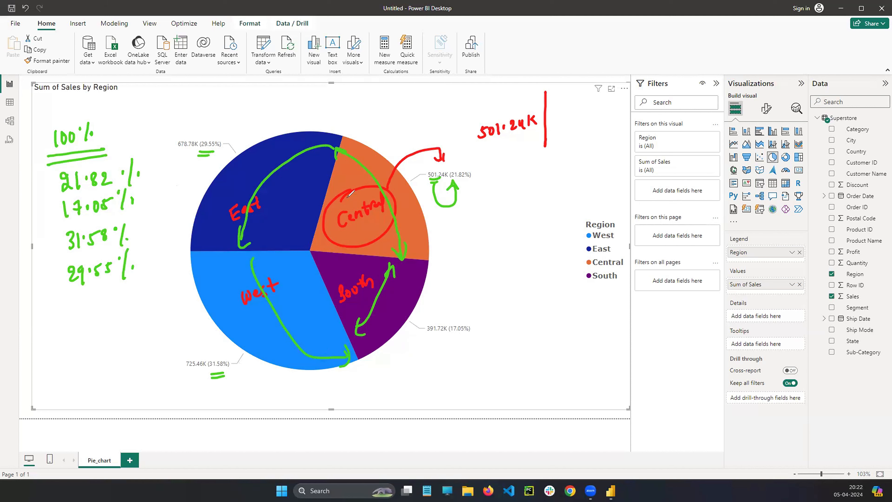
{"action": "left_click_drag", "start_coordinate": [37, 307], "coordinate": [184, 283]}
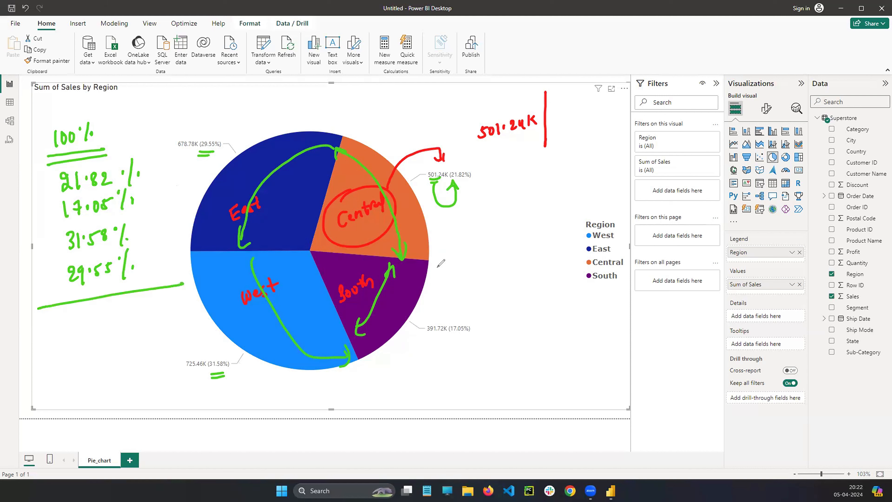
Write 21.82, 17.05, 31.58 and 29.55 as an addition column below the legend and draw a sum line under it.
{"action": "left_click_drag", "start_coordinate": [517, 302], "coordinate": [531, 317]}
{"action": "mouse_move", "coordinate": [536, 295]}
{"action": "left_mouse_down"}
{"action": "mouse_move", "coordinate": [536, 316]}
{"action": "mouse_move", "coordinate": [596, 301]}
{"action": "left_mouse_up"}
{"action": "mouse_move", "coordinate": [528, 332]}
{"action": "left_mouse_down"}
{"action": "mouse_move", "coordinate": [527, 349]}
{"action": "mouse_move", "coordinate": [560, 335]}
{"action": "left_mouse_up"}
{"action": "mouse_move", "coordinate": [575, 326]}
{"action": "left_mouse_down"}
{"action": "mouse_move", "coordinate": [571, 334]}
{"action": "mouse_move", "coordinate": [574, 327]}
{"action": "left_mouse_up"}
{"action": "left_click_drag", "start_coordinate": [593, 323], "coordinate": [608, 322]}
{"action": "mouse_move", "coordinate": [528, 364]}
{"action": "left_mouse_down"}
{"action": "mouse_move", "coordinate": [536, 368]}
{"action": "mouse_move", "coordinate": [529, 377]}
{"action": "mouse_move", "coordinate": [547, 376]}
{"action": "left_mouse_up"}
{"action": "mouse_move", "coordinate": [566, 364]}
{"action": "left_mouse_down"}
{"action": "mouse_move", "coordinate": [582, 369]}
{"action": "mouse_move", "coordinate": [599, 352]}
{"action": "left_mouse_up"}
{"action": "left_click_drag", "start_coordinate": [537, 391], "coordinate": [553, 407]}
{"action": "left_click_drag", "start_coordinate": [566, 391], "coordinate": [562, 413]}
{"action": "left_click_drag", "start_coordinate": [576, 392], "coordinate": [605, 394]}
{"action": "left_click_drag", "start_coordinate": [606, 380], "coordinate": [621, 378]}
{"action": "left_click_drag", "start_coordinate": [522, 430], "coordinate": [634, 415]}
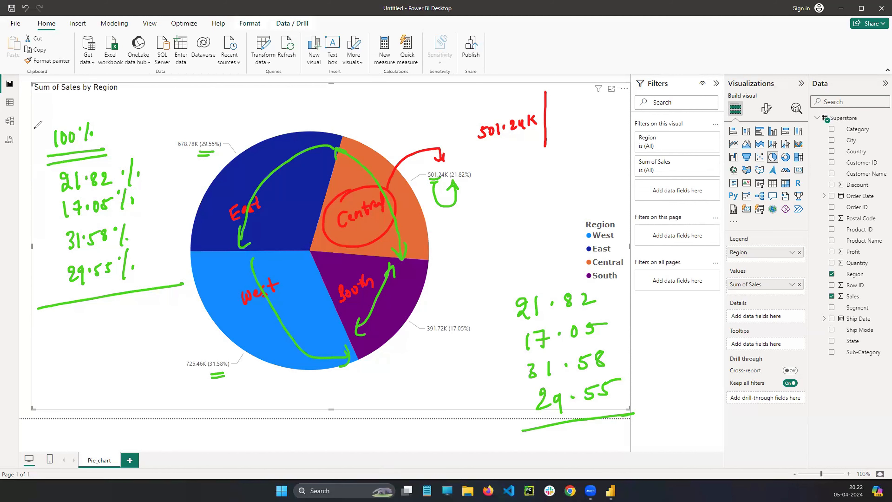
Search for the Windows Calculator app and open it.
{"action": "key", "text": "super"}
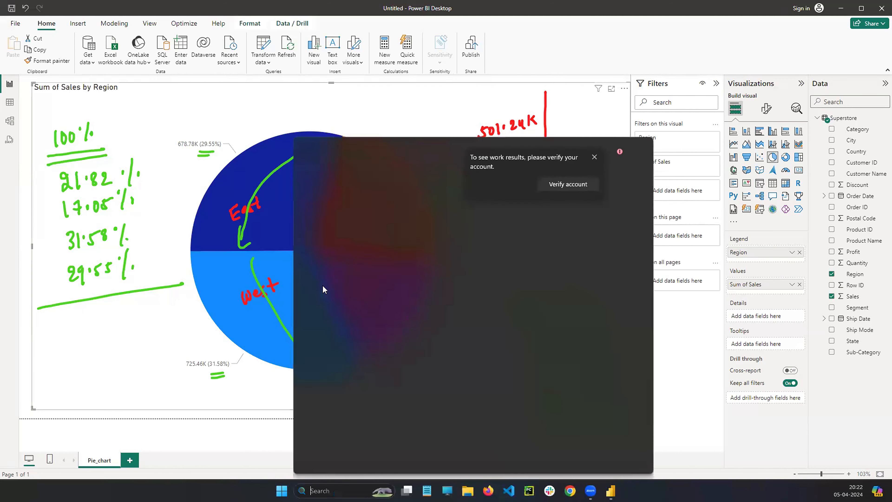
{"action": "type", "text": "calculator"}
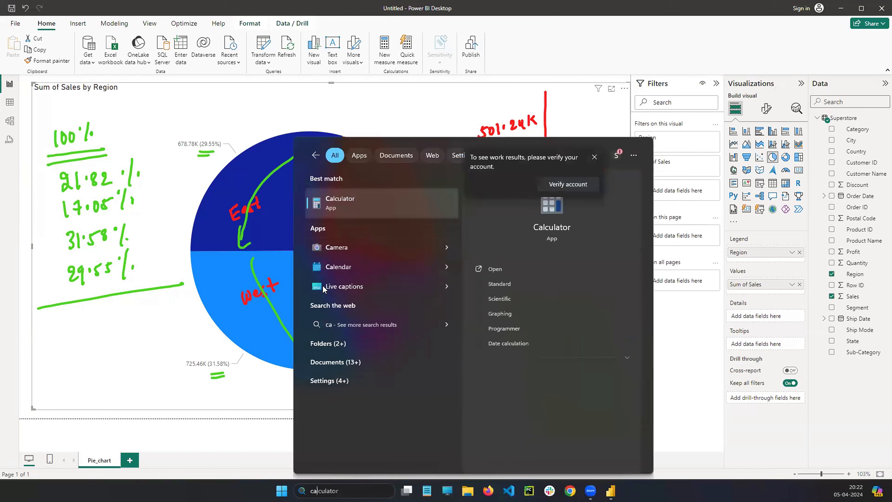
{"action": "key", "text": "Return"}
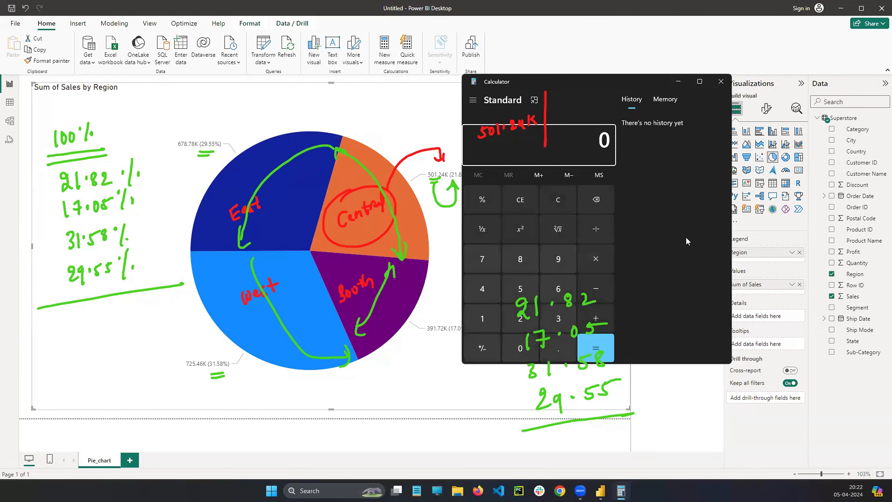
Add up the four slice percentages in Calculator: 21.82 + 17.05 + 31.58 + 29.55.
{"action": "type", "text": "21.82+"}
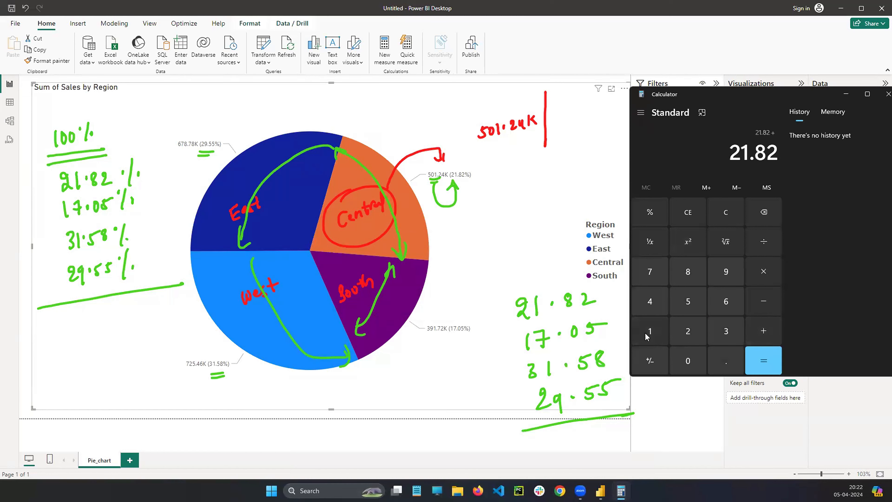
{"action": "type", "text": "17."}
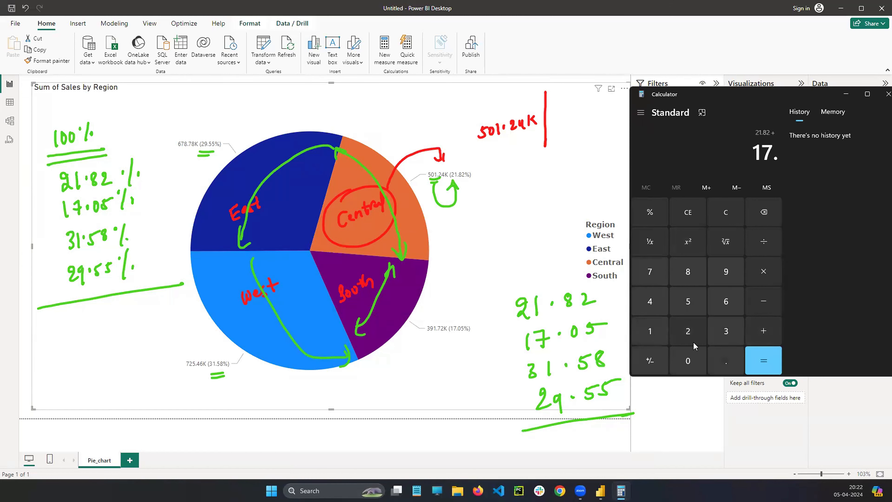
{"action": "type", "text": "05"}
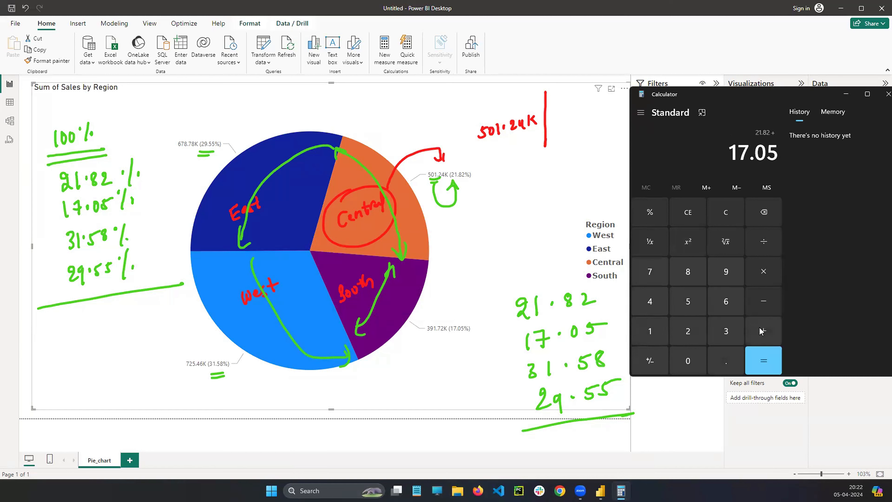
{"action": "type", "text": "+3"}
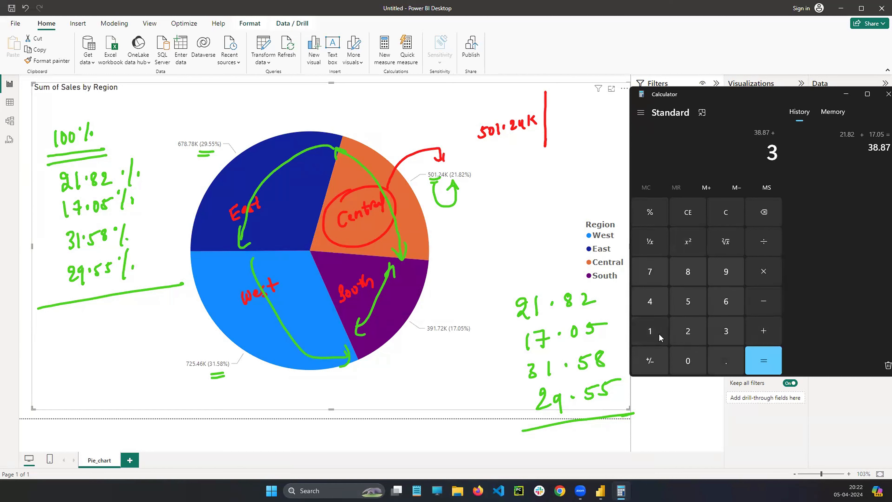
{"action": "type", "text": "1.5"}
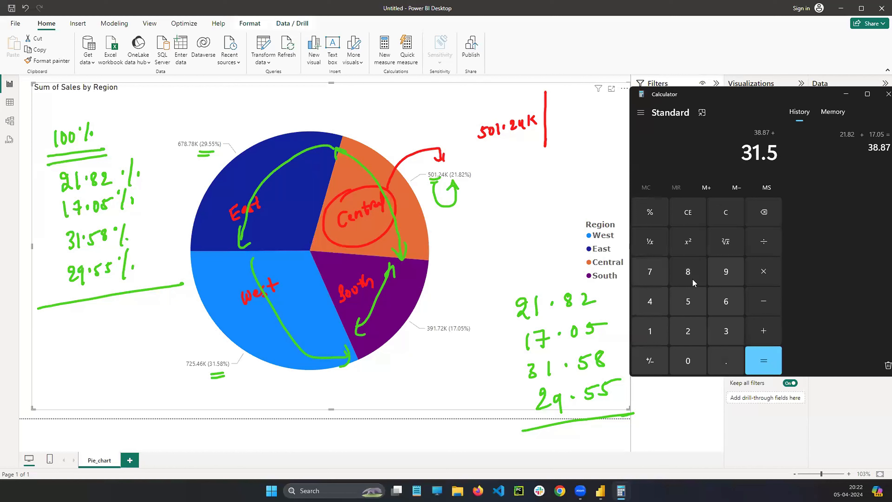
{"action": "type", "text": "8+"}
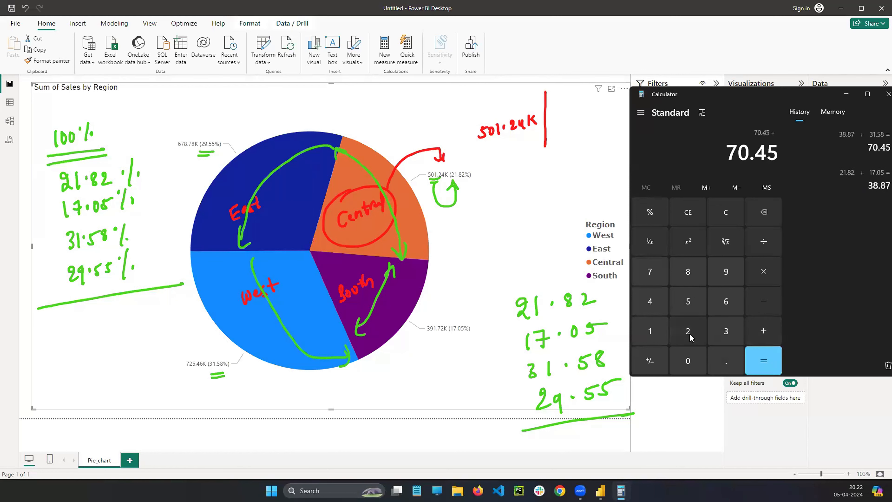
{"action": "left_click", "coordinate": [690, 336]}
{"action": "left_click", "coordinate": [727, 277]}
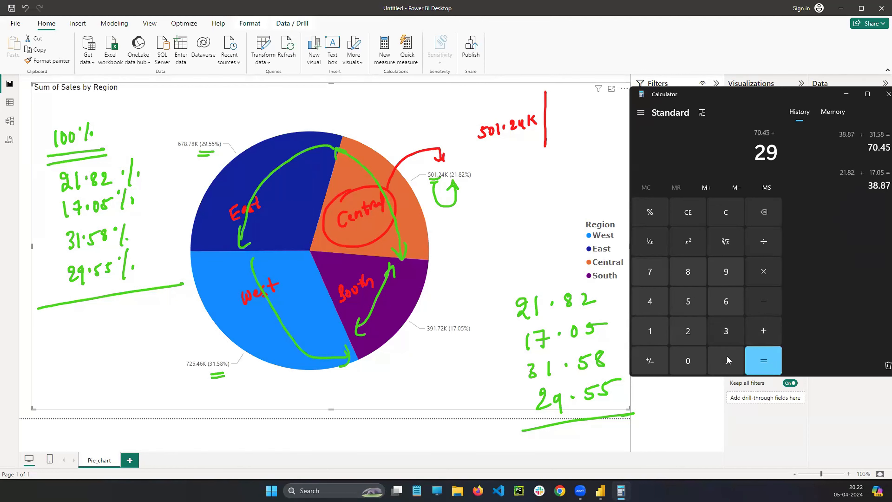
{"action": "left_click", "coordinate": [733, 367]}
{"action": "left_click", "coordinate": [687, 301]}
{"action": "left_click", "coordinate": [688, 301]}
{"action": "left_click", "coordinate": [766, 364]}
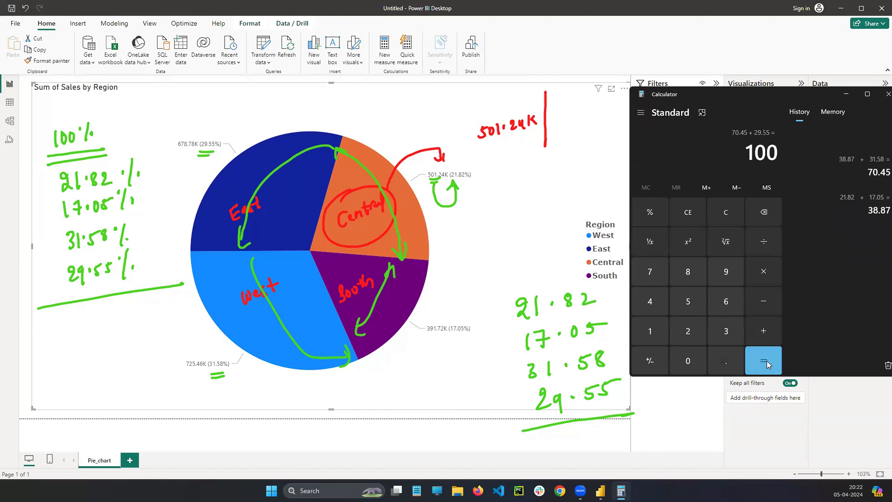
Highlight the calculated total and close Calculator to return to the Power BI report.
{"action": "left_click_drag", "start_coordinate": [745, 151], "coordinate": [788, 156]}
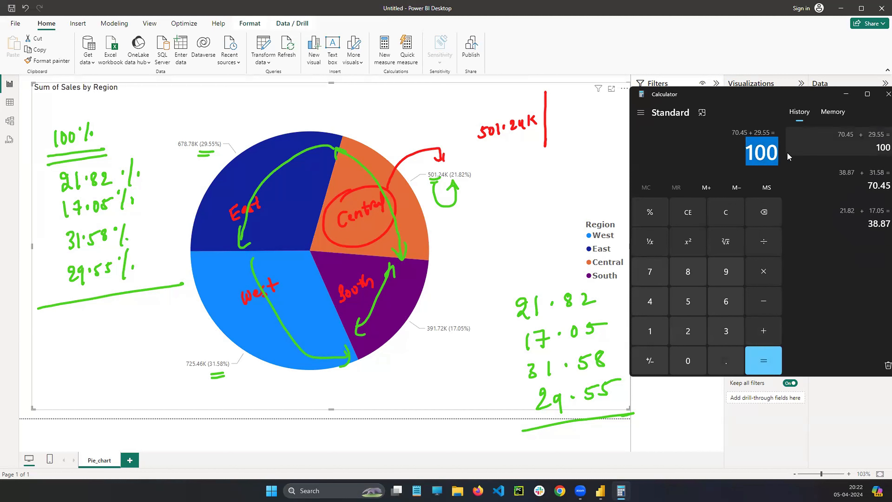
{"action": "left_click", "coordinate": [754, 151]}
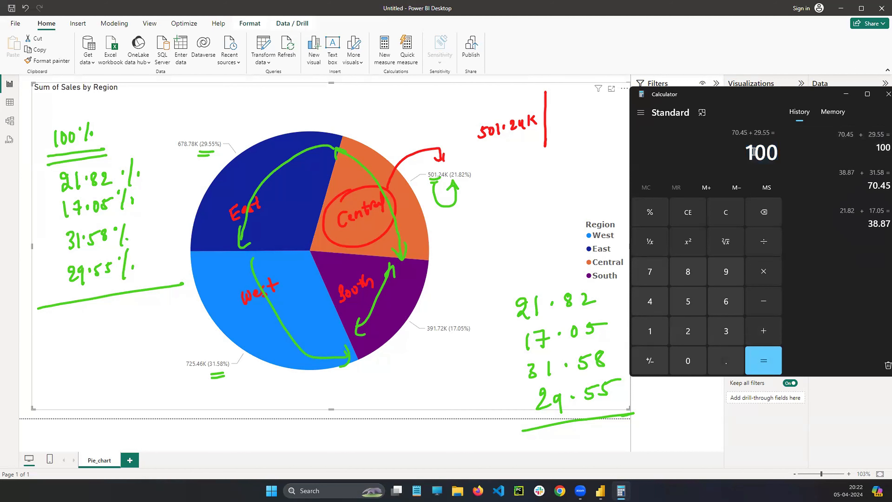
{"action": "left_click_drag", "start_coordinate": [775, 99], "coordinate": [661, 98]}
{"action": "left_click", "coordinate": [774, 94]}
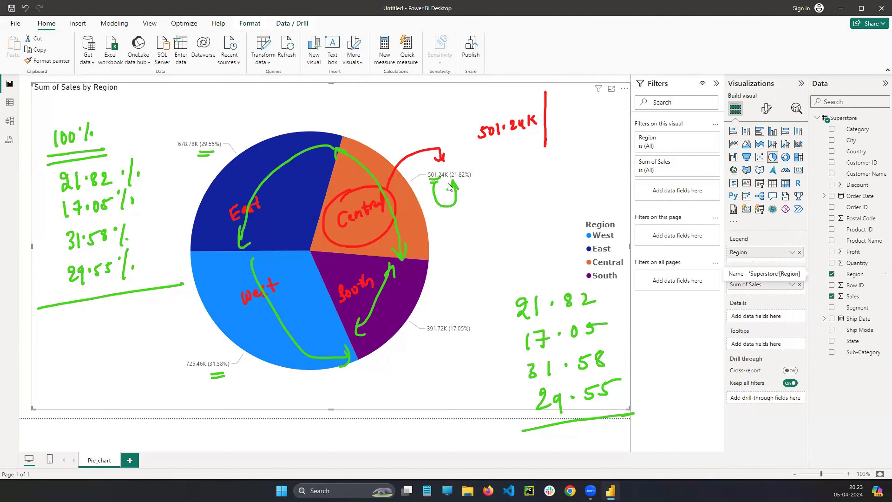
Clear all handwritten notes and replace Region with Sub-Category as the pie chart's legend field.
{"action": "left_click", "coordinate": [36, 281]}
{"action": "left_click", "coordinate": [62, 234]}
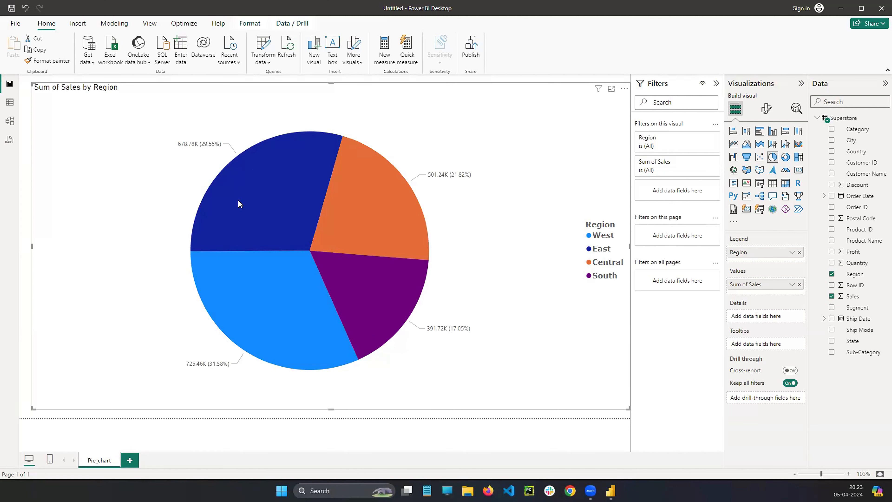
{"action": "mouse_move", "coordinate": [242, 199]}
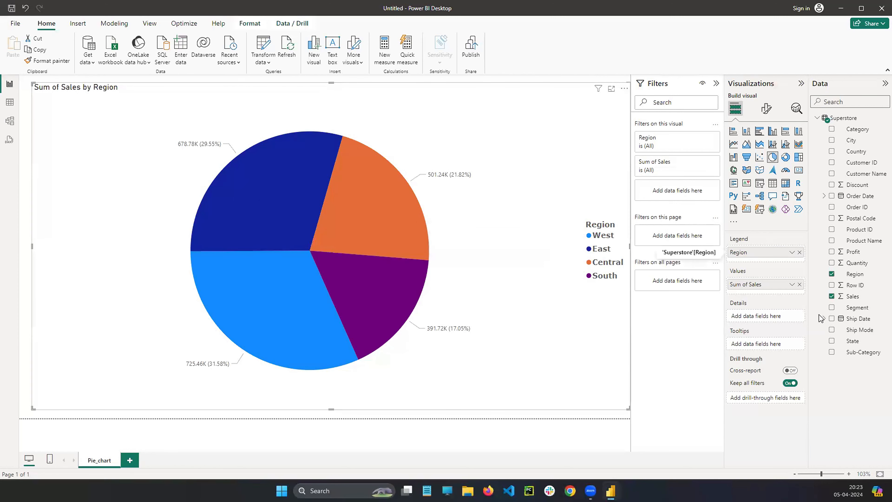
{"action": "left_click", "coordinate": [800, 253]}
{"action": "left_click_drag", "start_coordinate": [860, 355], "coordinate": [763, 252]}
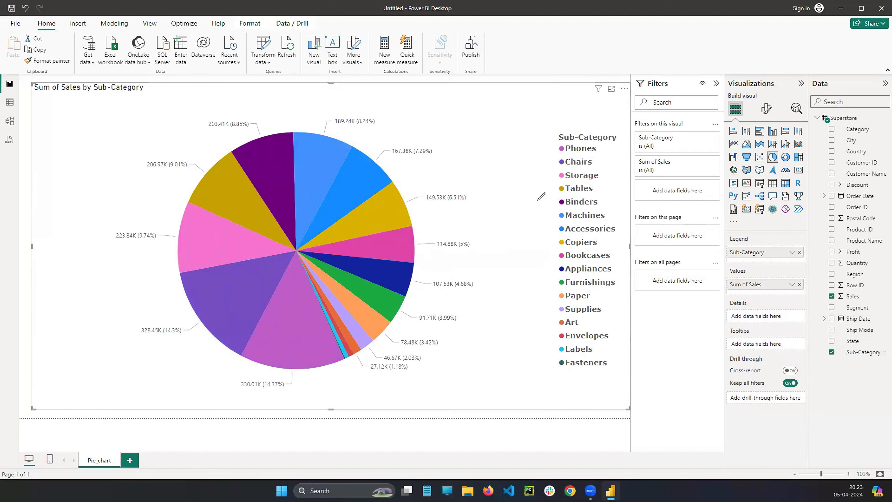
Circle the similar blue Machines and Accessories markers in the legend in green, and clear the drawing.
{"action": "mouse_move", "coordinate": [566, 209]}
{"action": "left_mouse_down"}
{"action": "mouse_move", "coordinate": [556, 232]}
{"action": "mouse_move", "coordinate": [566, 209]}
{"action": "left_mouse_up"}
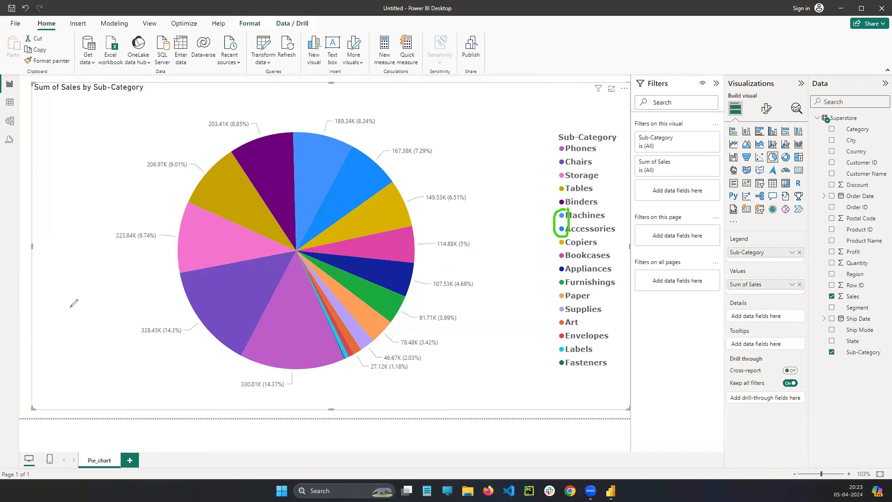
{"action": "key", "text": "Escape"}
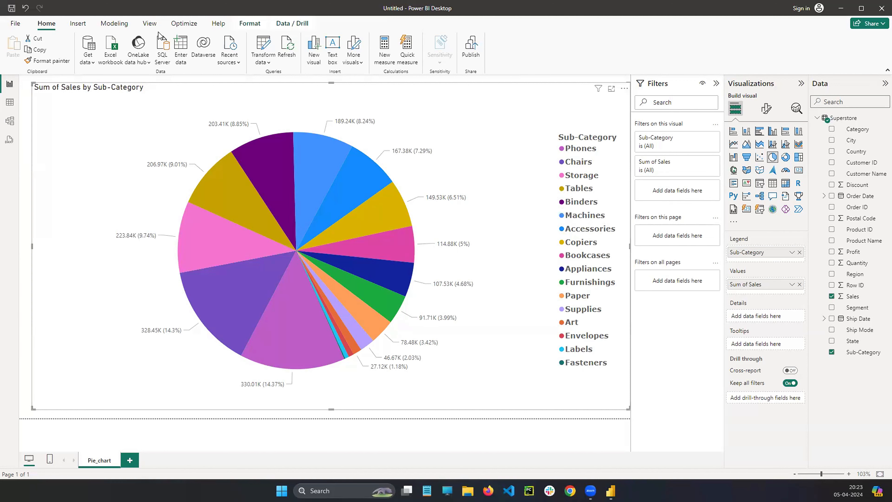
Try the City park theme and another light Power BI theme on the report.
{"action": "left_click", "coordinate": [150, 23]}
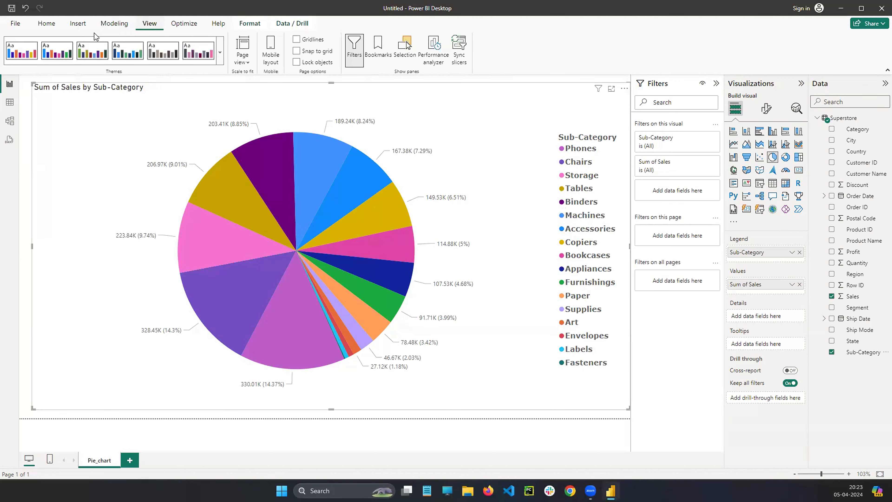
{"action": "left_click", "coordinate": [220, 46]}
{"action": "left_click", "coordinate": [137, 221]}
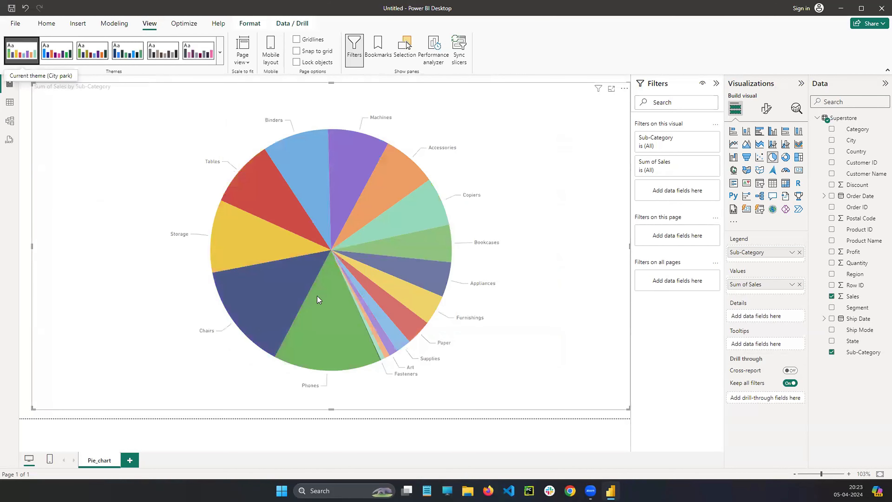
{"action": "left_click", "coordinate": [219, 51]}
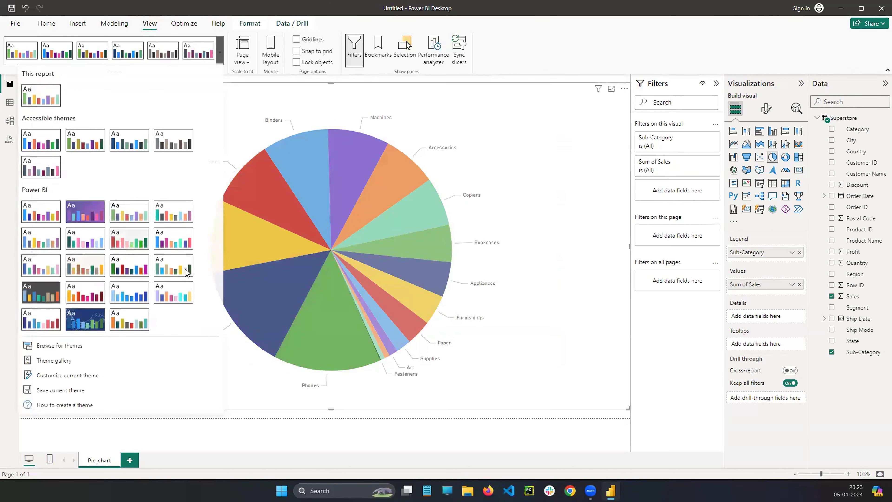
{"action": "left_click", "coordinate": [179, 268]}
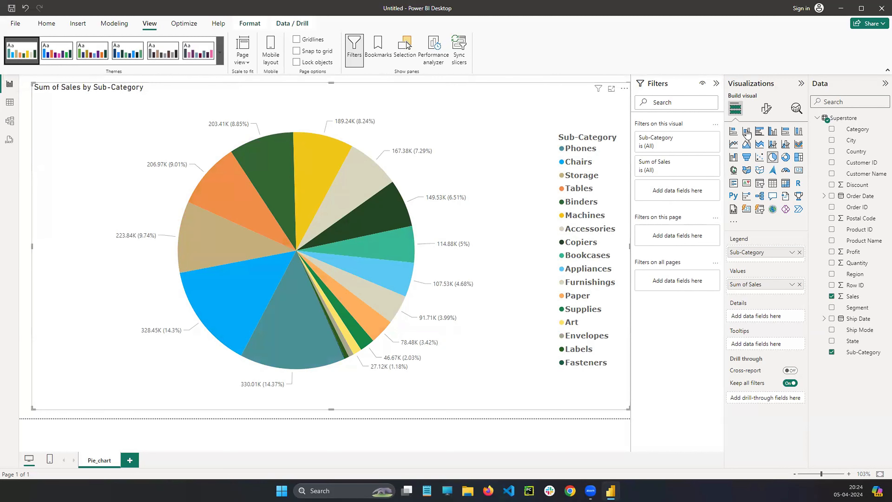
Apply the Power BI theme with the dark grey background to the report.
{"action": "left_click", "coordinate": [220, 52]}
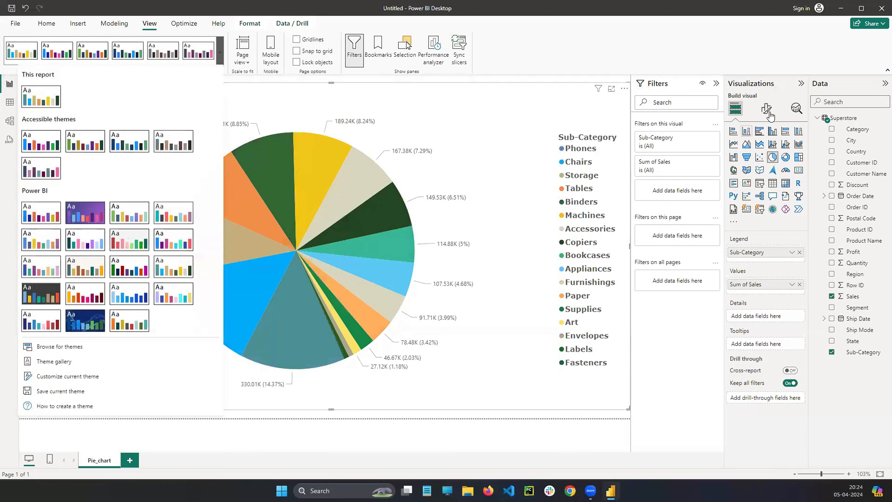
{"action": "left_click", "coordinate": [68, 316]}
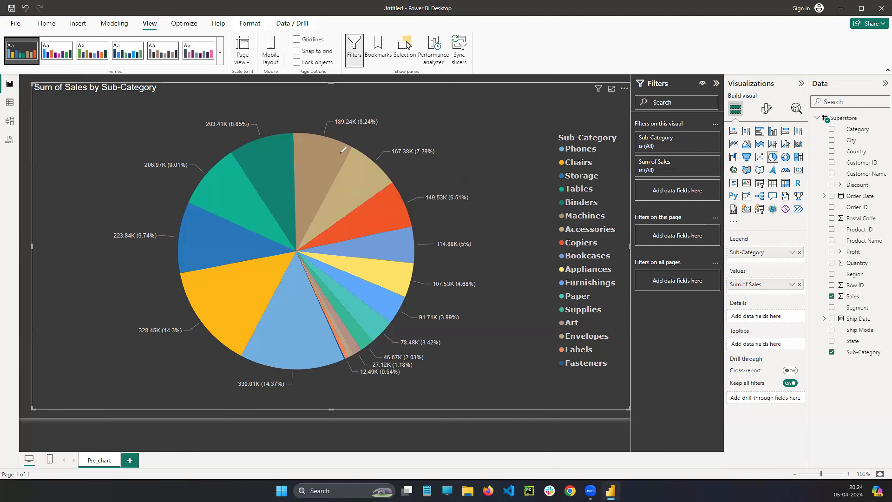
Mark the Copiers and Labels slices with arrows, and circle their colour markers in the legend.
{"action": "mouse_move", "coordinate": [384, 232]}
{"action": "left_mouse_down"}
{"action": "mouse_move", "coordinate": [374, 196]}
{"action": "mouse_move", "coordinate": [373, 203]}
{"action": "left_mouse_up"}
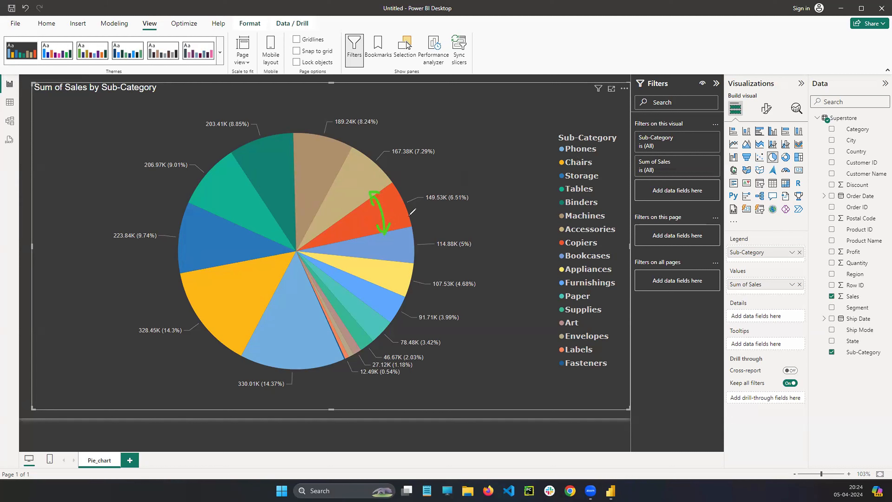
{"action": "mouse_move", "coordinate": [400, 218]}
{"action": "left_mouse_down"}
{"action": "mouse_move", "coordinate": [424, 217]}
{"action": "mouse_move", "coordinate": [420, 223]}
{"action": "left_mouse_up"}
{"action": "mouse_move", "coordinate": [561, 235]}
{"action": "left_mouse_down"}
{"action": "mouse_move", "coordinate": [558, 253]}
{"action": "mouse_move", "coordinate": [562, 235]}
{"action": "mouse_move", "coordinate": [577, 252]}
{"action": "left_mouse_up"}
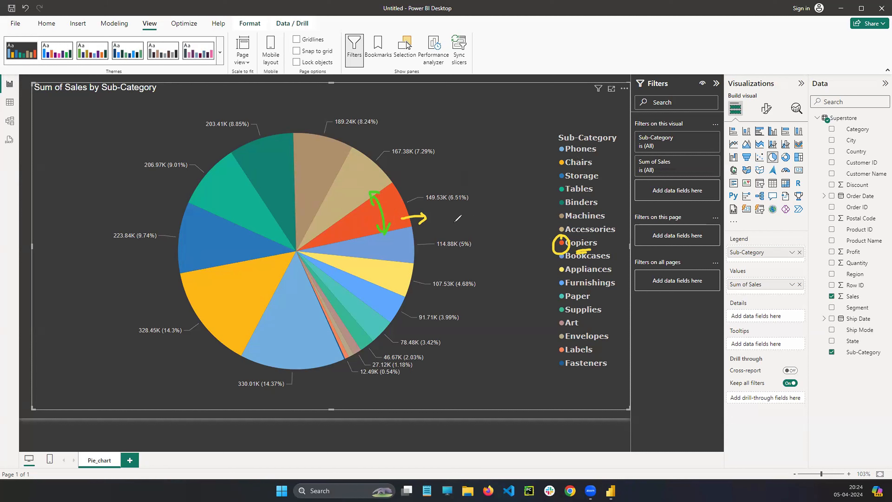
{"action": "left_click_drag", "start_coordinate": [345, 356], "coordinate": [352, 375]}
{"action": "left_click_drag", "start_coordinate": [562, 343], "coordinate": [560, 345]}
Handwrite the Copiers name and (149.53K) beside the Copiers slice, and circle the sales value in its label.
{"action": "mouse_move", "coordinate": [395, 198]}
{"action": "left_mouse_down"}
{"action": "mouse_move", "coordinate": [389, 206]}
{"action": "mouse_move", "coordinate": [427, 180]}
{"action": "mouse_move", "coordinate": [421, 204]}
{"action": "mouse_move", "coordinate": [448, 191]}
{"action": "mouse_move", "coordinate": [440, 174]}
{"action": "left_mouse_up"}
{"action": "mouse_move", "coordinate": [444, 155]}
{"action": "left_mouse_down"}
{"action": "mouse_move", "coordinate": [448, 174]}
{"action": "mouse_move", "coordinate": [485, 159]}
{"action": "mouse_move", "coordinate": [473, 174]}
{"action": "left_mouse_up"}
{"action": "mouse_move", "coordinate": [439, 148]}
{"action": "left_mouse_down"}
{"action": "mouse_move", "coordinate": [429, 159]}
{"action": "mouse_move", "coordinate": [443, 182]}
{"action": "left_mouse_up"}
{"action": "left_click_drag", "start_coordinate": [495, 125], "coordinate": [497, 160]}
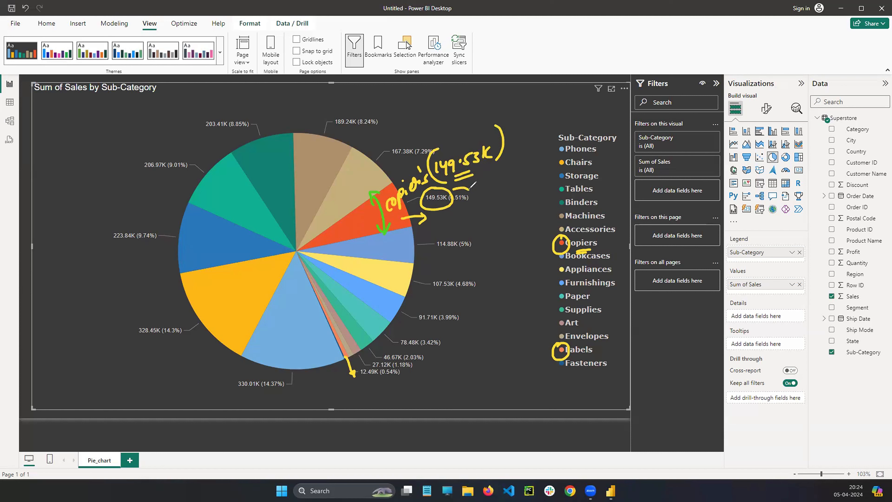
Circle the percentage in the Copiers slice's label and write 100% above the handwritten sales value.
{"action": "left_click_drag", "start_coordinate": [457, 190], "coordinate": [469, 192]}
{"action": "left_click_drag", "start_coordinate": [484, 104], "coordinate": [483, 115]}
{"action": "left_click_drag", "start_coordinate": [492, 104], "coordinate": [507, 105]}
{"action": "left_click", "coordinate": [504, 92]}
{"action": "left_click", "coordinate": [514, 98]}
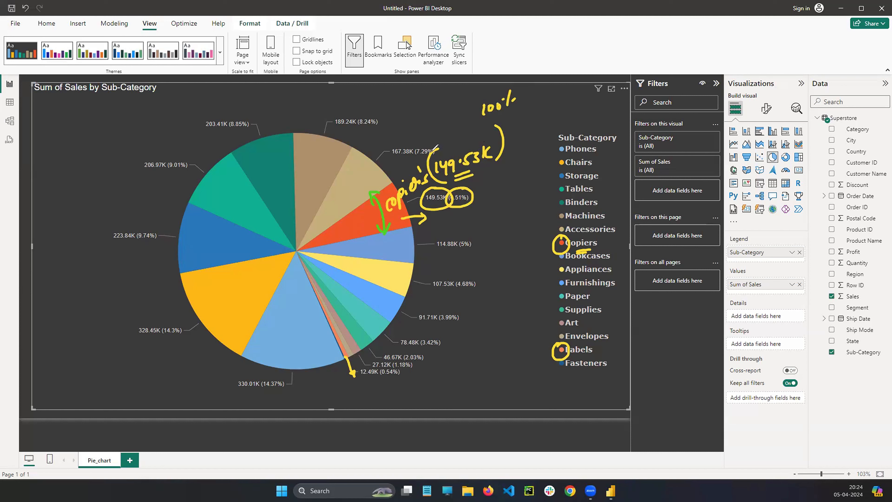
Erase the circles and arrow around the Copiers label and write a circled 6% below the handwritten 149.53K.
{"action": "left_click", "coordinate": [41, 263]}
{"action": "left_click_drag", "start_coordinate": [450, 197], "coordinate": [411, 217]}
{"action": "left_click", "coordinate": [31, 188]}
{"action": "mouse_move", "coordinate": [493, 180]}
{"action": "left_mouse_down"}
{"action": "mouse_move", "coordinate": [489, 192]}
{"action": "mouse_move", "coordinate": [503, 193]}
{"action": "mouse_move", "coordinate": [516, 168]}
{"action": "mouse_move", "coordinate": [490, 170]}
{"action": "left_mouse_up"}
{"action": "left_click", "coordinate": [512, 189]}
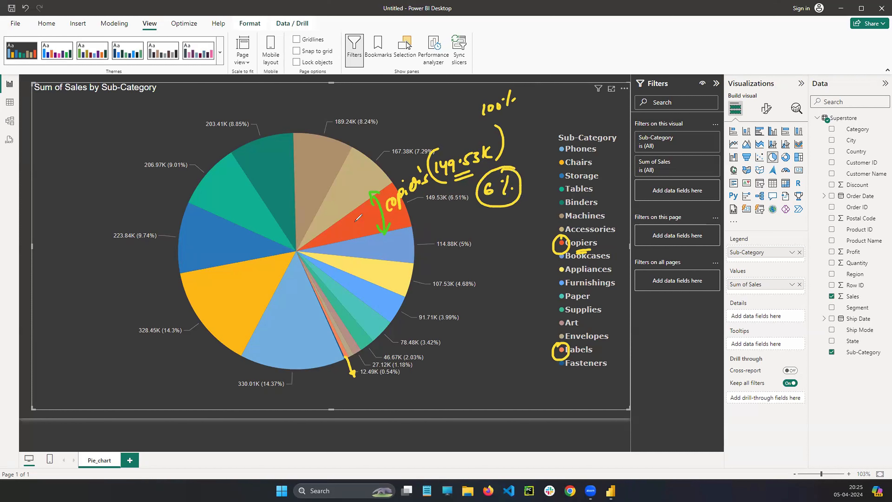
Write a circled 6% on the Copiers slice, underline the handwritten name, and clear all annotations.
{"action": "mouse_move", "coordinate": [356, 213]}
{"action": "left_mouse_down"}
{"action": "mouse_move", "coordinate": [351, 227]}
{"action": "mouse_move", "coordinate": [365, 218]}
{"action": "mouse_move", "coordinate": [362, 228]}
{"action": "left_mouse_up"}
{"action": "left_click", "coordinate": [373, 218]}
{"action": "mouse_move", "coordinate": [359, 230]}
{"action": "left_mouse_down"}
{"action": "mouse_move", "coordinate": [370, 232]}
{"action": "mouse_move", "coordinate": [366, 208]}
{"action": "mouse_move", "coordinate": [428, 207]}
{"action": "left_mouse_up"}
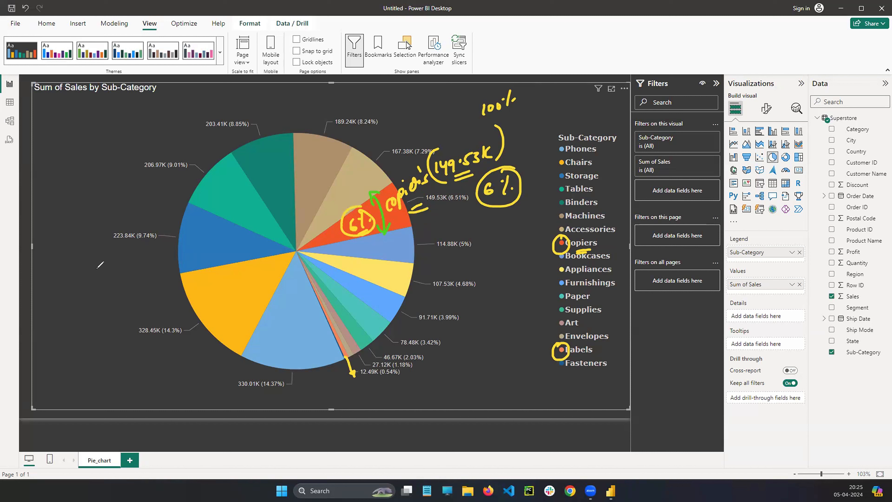
{"action": "left_click", "coordinate": [34, 262]}
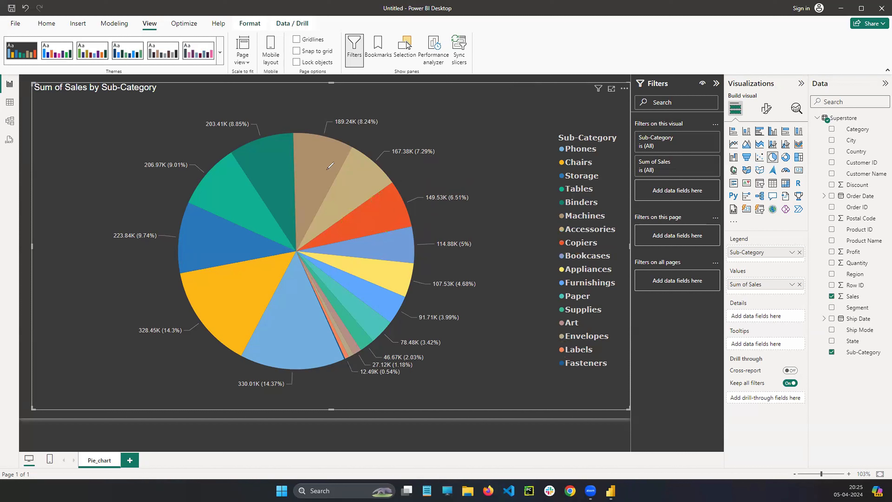
Mark the Machines slice with an arc arrow, circle its legend marker and sales value, and write "machine" beside it.
{"action": "mouse_move", "coordinate": [295, 161]}
{"action": "left_mouse_down"}
{"action": "mouse_move", "coordinate": [338, 171]}
{"action": "mouse_move", "coordinate": [295, 171]}
{"action": "left_mouse_up"}
{"action": "mouse_move", "coordinate": [567, 211]}
{"action": "left_mouse_down"}
{"action": "mouse_move", "coordinate": [561, 221]}
{"action": "mouse_move", "coordinate": [566, 211]}
{"action": "left_mouse_up"}
{"action": "mouse_move", "coordinate": [341, 146]}
{"action": "left_mouse_down"}
{"action": "mouse_move", "coordinate": [350, 134]}
{"action": "mouse_move", "coordinate": [415, 116]}
{"action": "left_mouse_up"}
{"action": "mouse_move", "coordinate": [349, 119]}
{"action": "left_mouse_down"}
{"action": "mouse_move", "coordinate": [340, 112]}
{"action": "mouse_move", "coordinate": [361, 120]}
{"action": "left_mouse_up"}
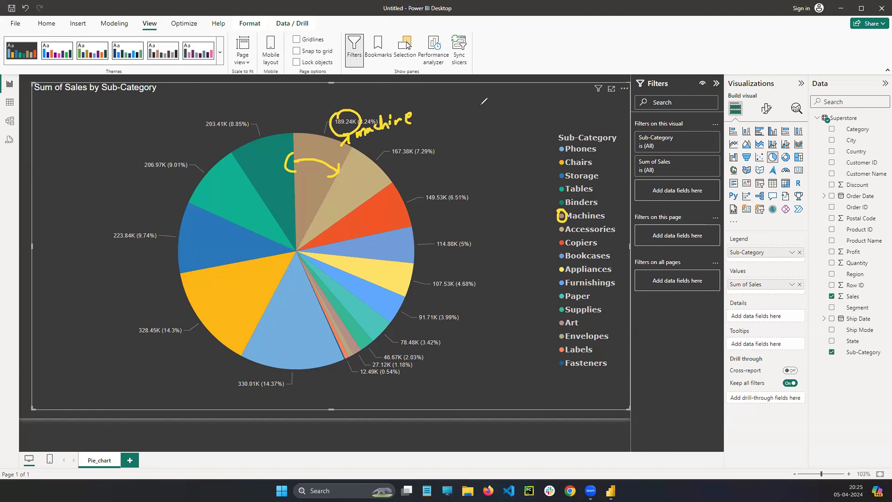
Draw an arrow after the handwritten "machine" and write 189.24K.
{"action": "left_click_drag", "start_coordinate": [424, 115], "coordinate": [431, 120]}
{"action": "mouse_move", "coordinate": [435, 106]}
{"action": "left_mouse_down"}
{"action": "mouse_move", "coordinate": [438, 118]}
{"action": "mouse_move", "coordinate": [463, 92]}
{"action": "mouse_move", "coordinate": [498, 89]}
{"action": "mouse_move", "coordinate": [498, 100]}
{"action": "left_mouse_up"}
{"action": "left_click_drag", "start_coordinate": [504, 92], "coordinate": [506, 98]}
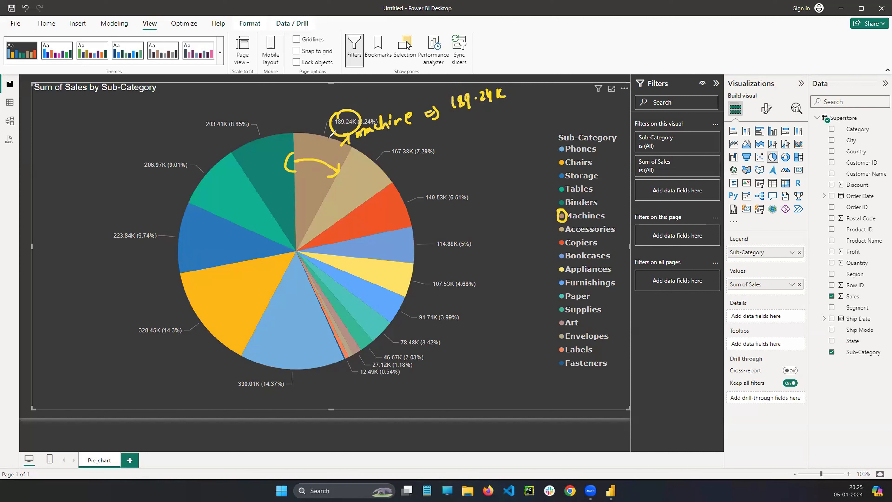
Erase the circle around the Machines sales label, and write 8.24 circled and underlined below the handwritten 189.24K.
{"action": "left_click", "coordinate": [33, 225]}
{"action": "left_click", "coordinate": [356, 115]}
{"action": "left_click_drag", "start_coordinate": [443, 120], "coordinate": [477, 121]}
{"action": "left_click", "coordinate": [453, 123]}
{"action": "mouse_move", "coordinate": [478, 113]}
{"action": "left_mouse_down"}
{"action": "mouse_move", "coordinate": [478, 125]}
{"action": "mouse_move", "coordinate": [478, 112]}
{"action": "mouse_move", "coordinate": [455, 129]}
{"action": "left_mouse_up"}
{"action": "left_click_drag", "start_coordinate": [450, 135], "coordinate": [455, 134]}
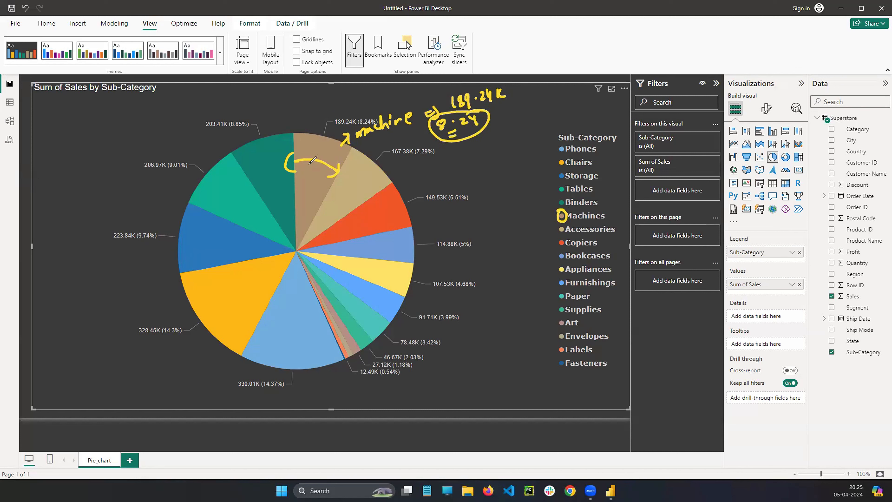
Underline the handwritten "machine" note with two strokes and clear all annotations.
{"action": "left_click_drag", "start_coordinate": [372, 138], "coordinate": [389, 132]}
{"action": "left_click_drag", "start_coordinate": [371, 146], "coordinate": [386, 141]}
{"action": "key", "text": "Escape"}
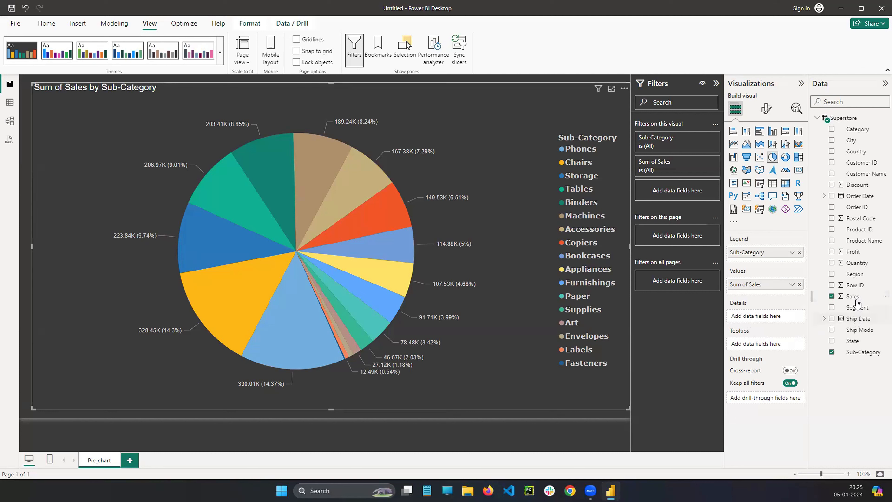
Add the Region field to the pie chart's details and circle that field with a handwritten mark.
{"action": "left_click_drag", "start_coordinate": [852, 278], "coordinate": [756, 316]}
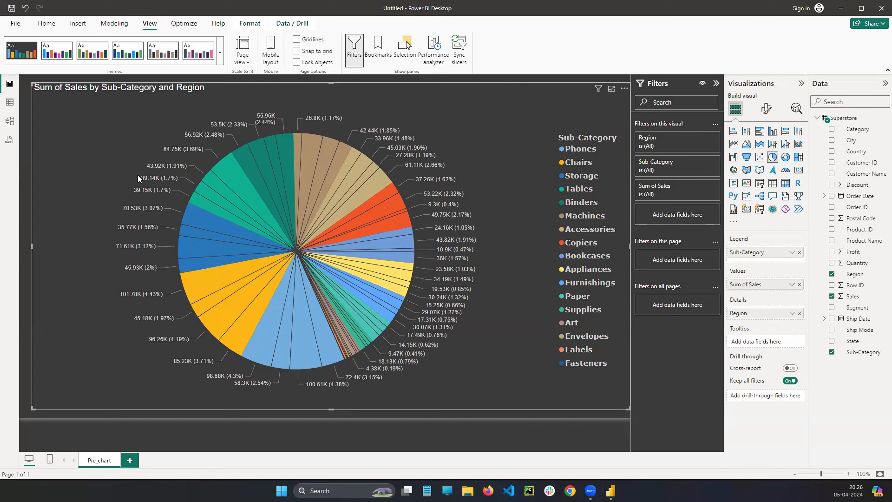
{"action": "left_click", "coordinate": [101, 134]}
{"action": "mouse_move", "coordinate": [755, 303]}
{"action": "left_mouse_down"}
{"action": "mouse_move", "coordinate": [719, 322]}
{"action": "mouse_move", "coordinate": [759, 308]}
{"action": "left_mouse_up"}
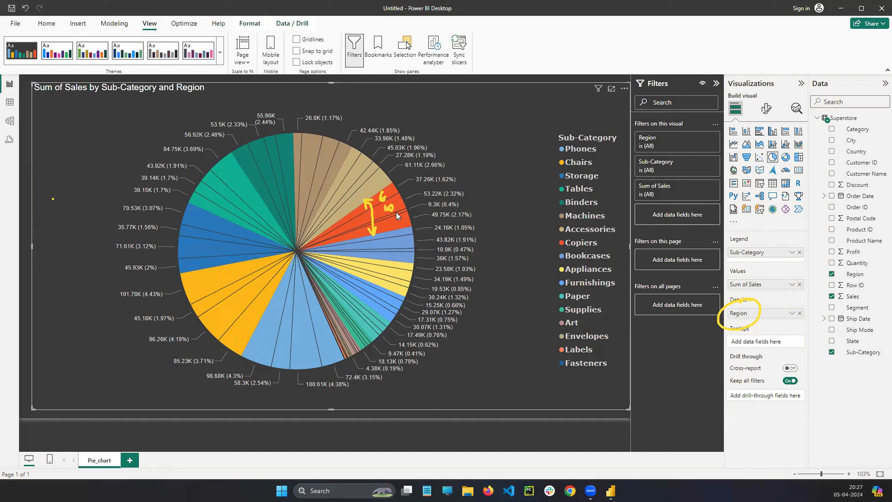
Mark the region divisions of the Copiers and Machines slices with handwritten arrows and strokes, and clear the annotations.
{"action": "left_click_drag", "start_coordinate": [388, 202], "coordinate": [390, 211]}
{"action": "mouse_move", "coordinate": [390, 186]}
{"action": "left_mouse_down"}
{"action": "mouse_move", "coordinate": [418, 173]}
{"action": "mouse_move", "coordinate": [435, 202]}
{"action": "mouse_move", "coordinate": [426, 225]}
{"action": "left_mouse_up"}
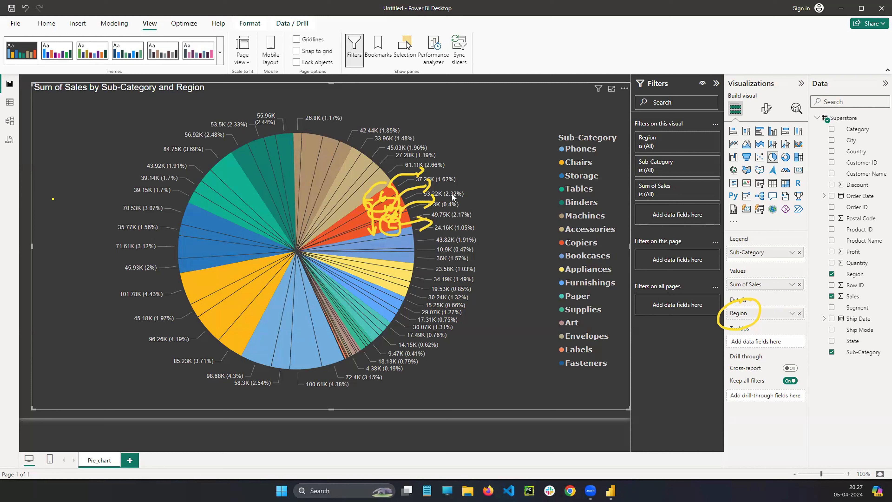
{"action": "left_click", "coordinate": [34, 297]}
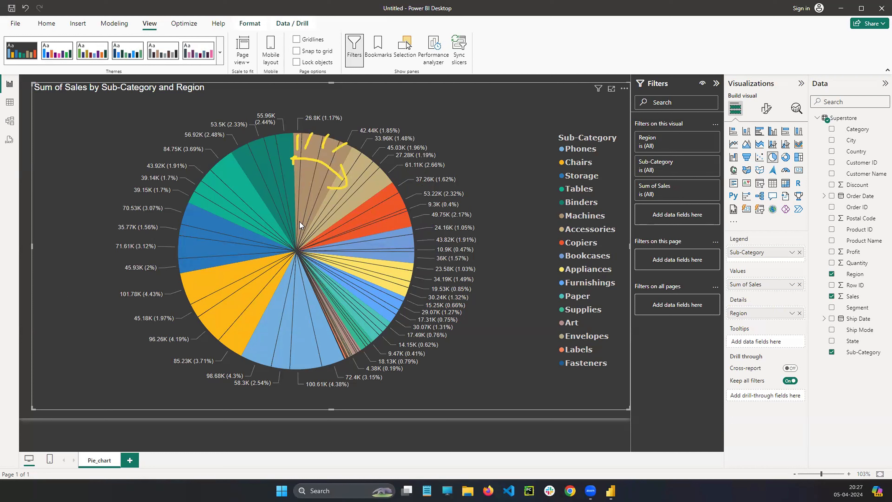
{"action": "left_click", "coordinate": [105, 290]}
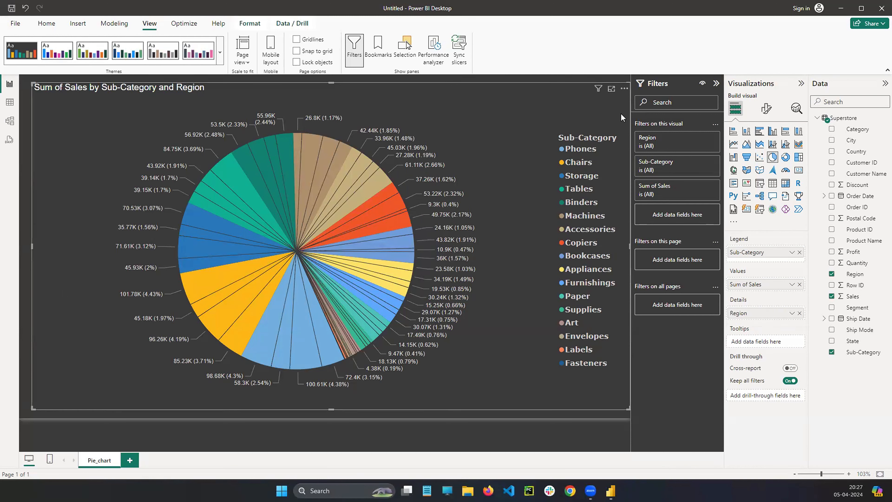
{"action": "left_click", "coordinate": [768, 109]}
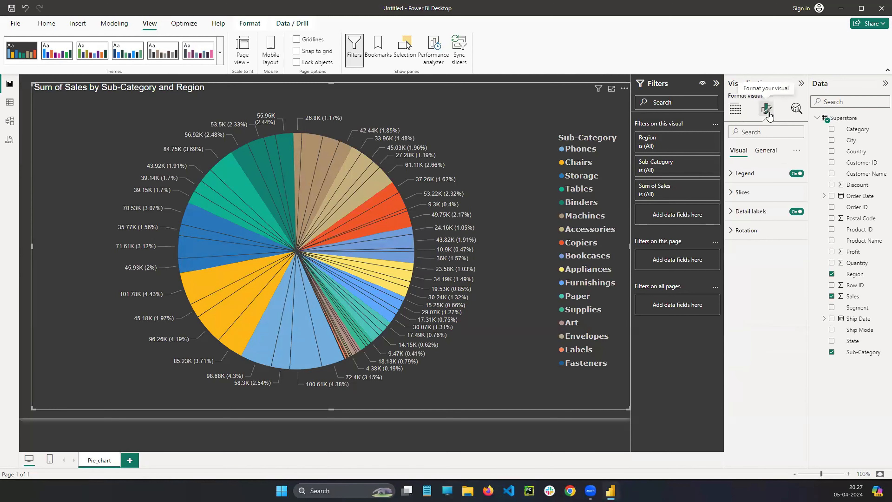
{"action": "left_click", "coordinate": [733, 174]}
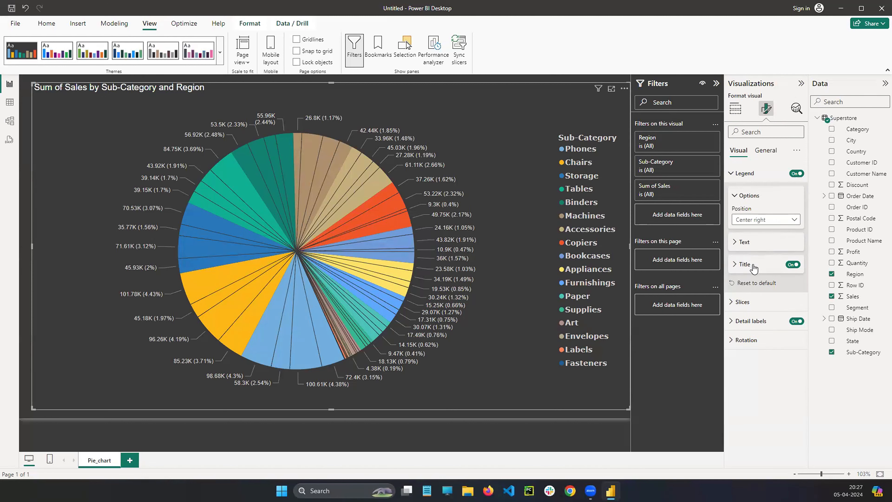
{"action": "left_click", "coordinate": [732, 176]}
{"action": "left_click", "coordinate": [741, 193]}
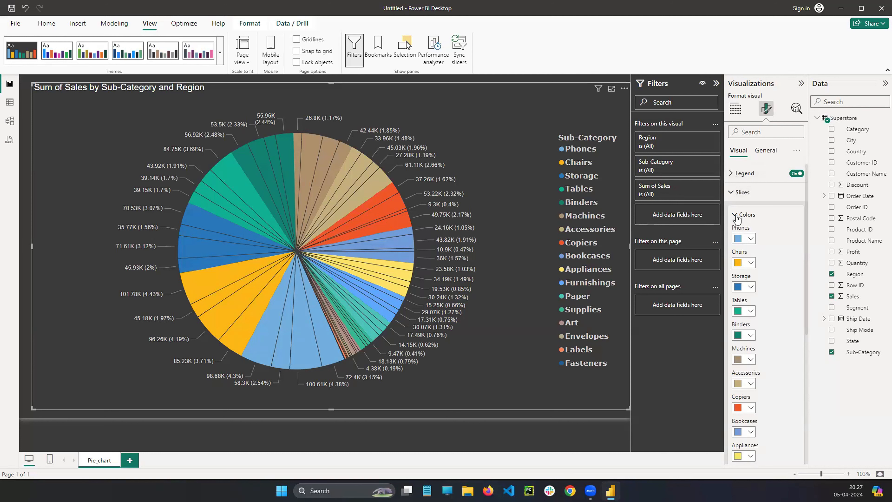
{"action": "key", "text": "super"}
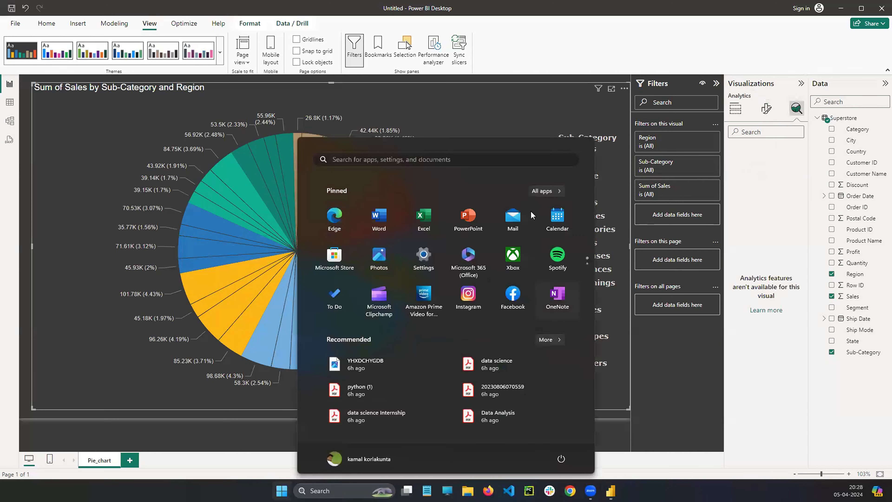
{"action": "key", "text": "super"}
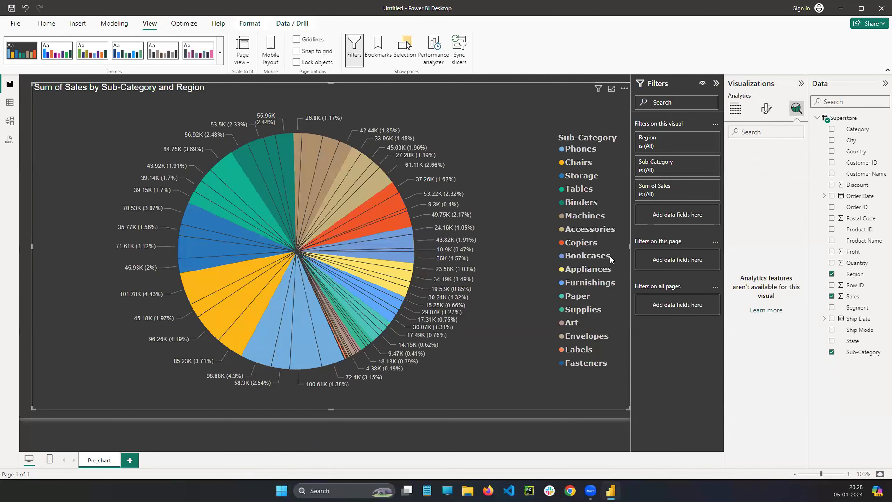
Set the pie chart's detail label values to font size 11 and bold.
{"action": "left_click", "coordinate": [767, 109]}
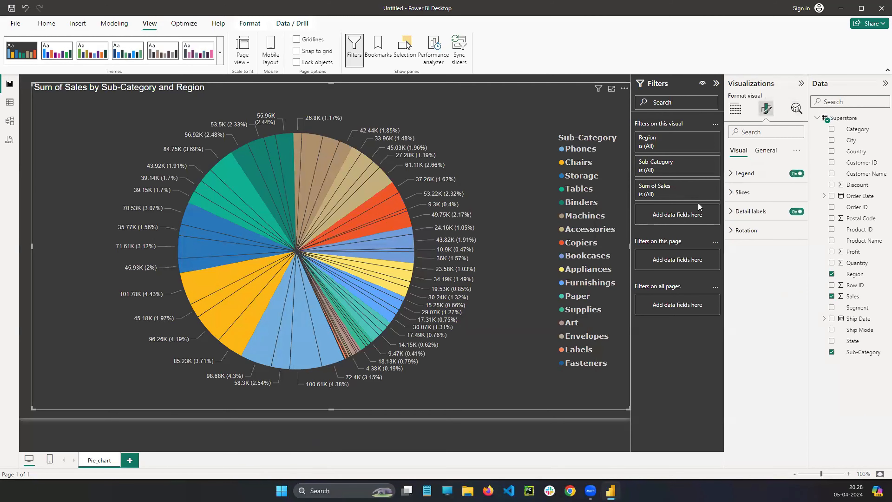
{"action": "left_click", "coordinate": [735, 213]}
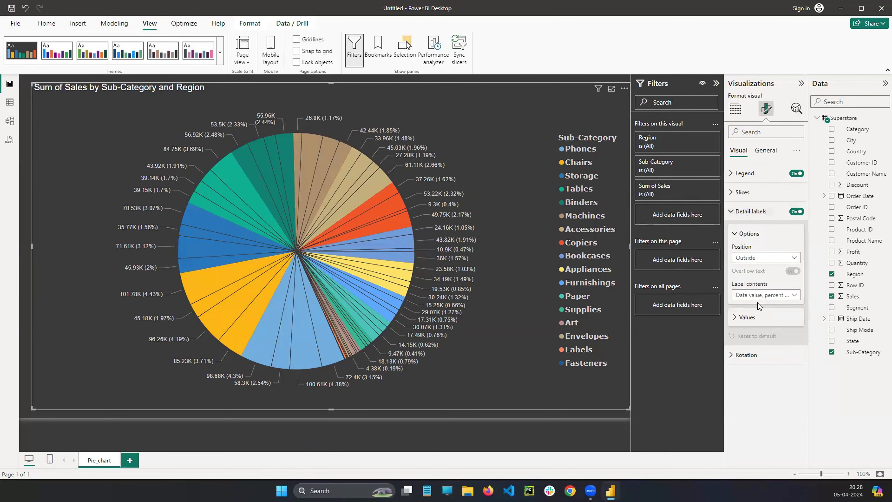
{"action": "left_click", "coordinate": [737, 317]}
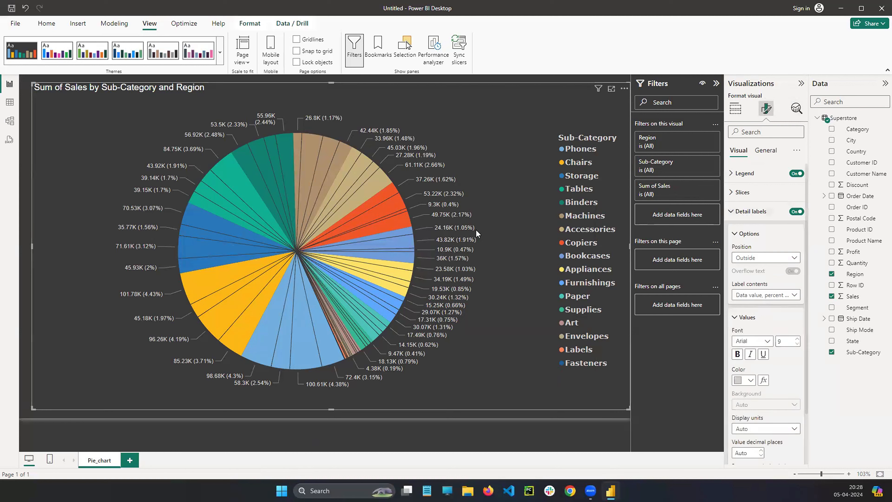
{"action": "left_click", "coordinate": [797, 339]}
{"action": "left_click", "coordinate": [797, 340]}
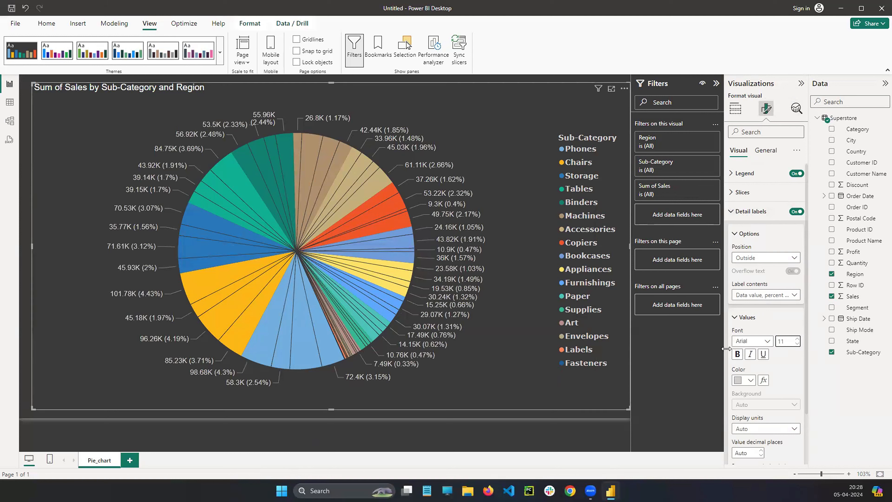
{"action": "left_click", "coordinate": [738, 354]}
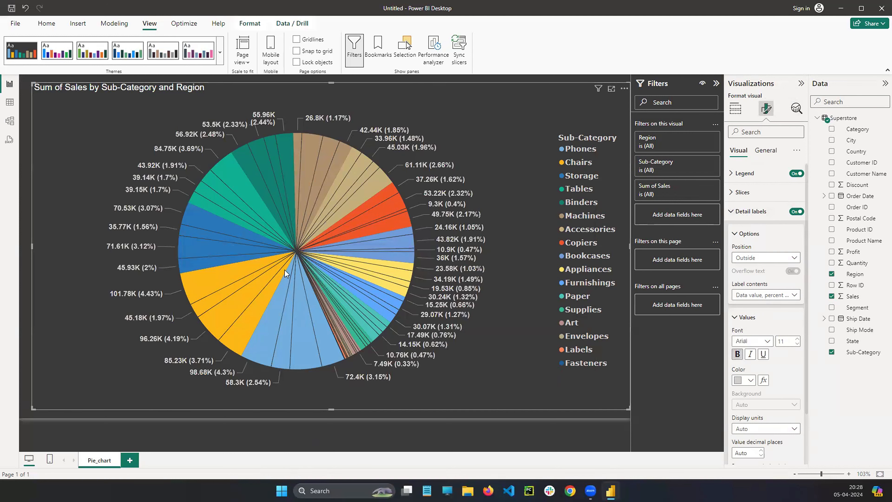
{"action": "left_click", "coordinate": [736, 320]}
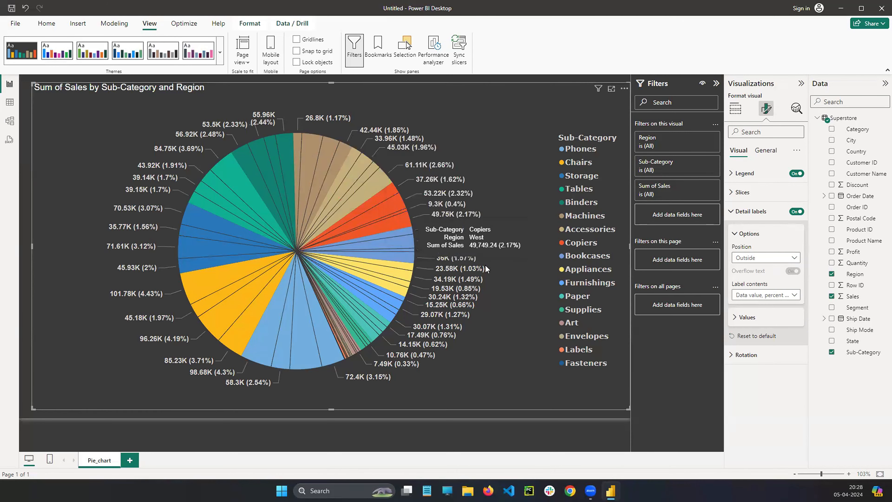
Try the Inside position for the pie chart's detail labels and choose Outside again.
{"action": "left_click", "coordinate": [755, 257]}
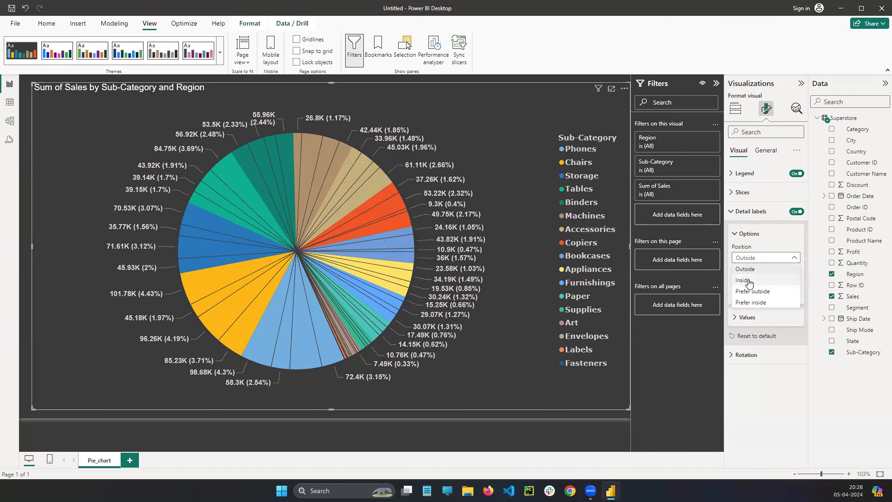
{"action": "left_click", "coordinate": [743, 281]}
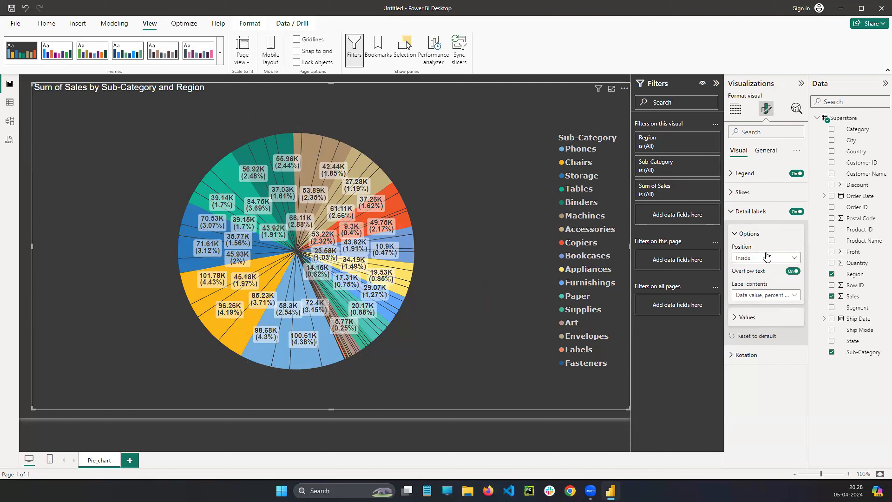
{"action": "left_click", "coordinate": [763, 259]}
{"action": "left_click", "coordinate": [750, 270]}
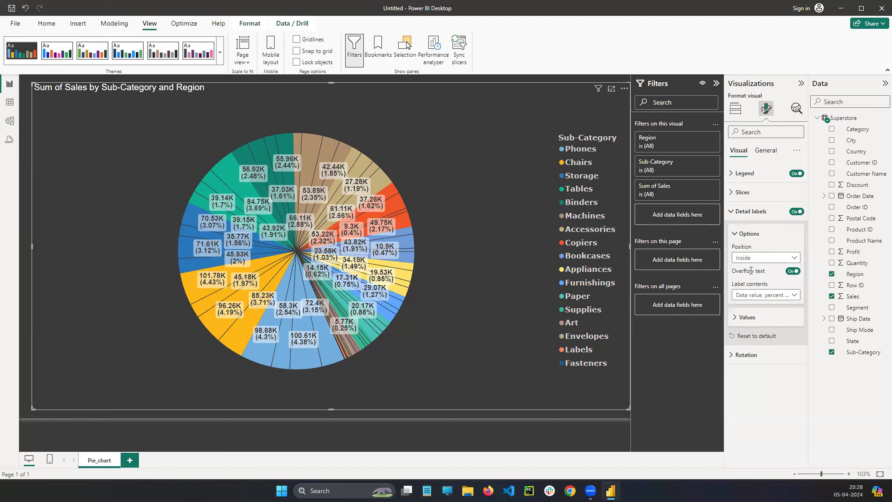
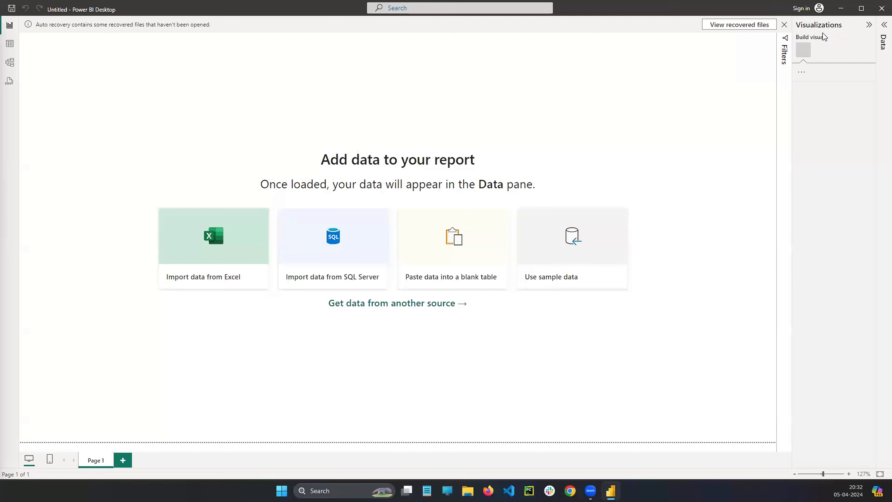
Load the Superstore CSV file from the PowerBI folder into the blank report as a Text/CSV source.
{"action": "left_click", "coordinate": [882, 100]}
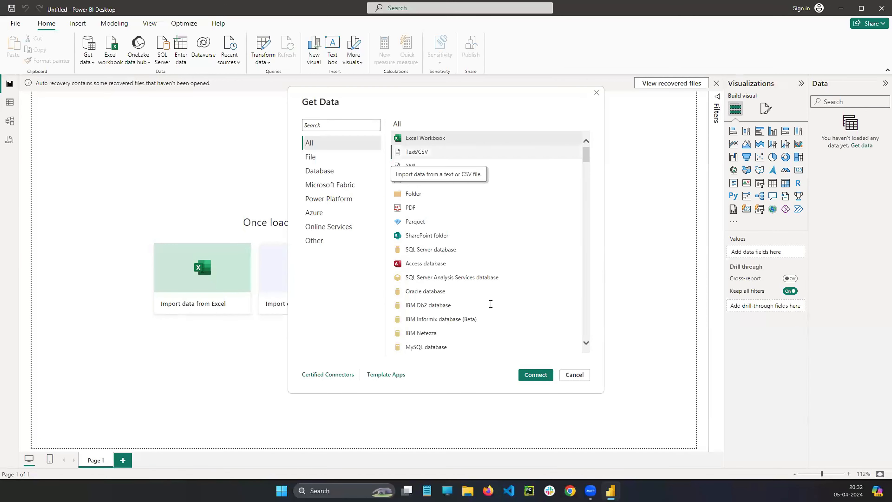
{"action": "left_click", "coordinate": [423, 152]}
{"action": "left_click", "coordinate": [535, 373]}
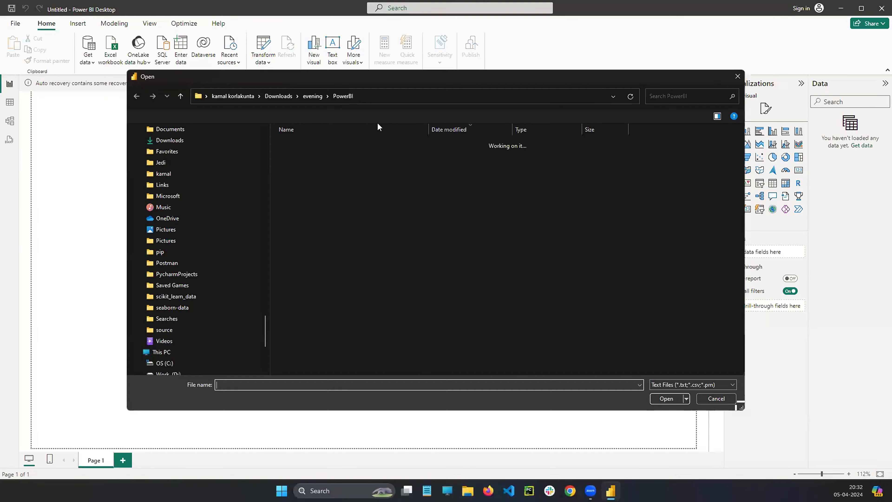
{"action": "left_click", "coordinate": [326, 157]}
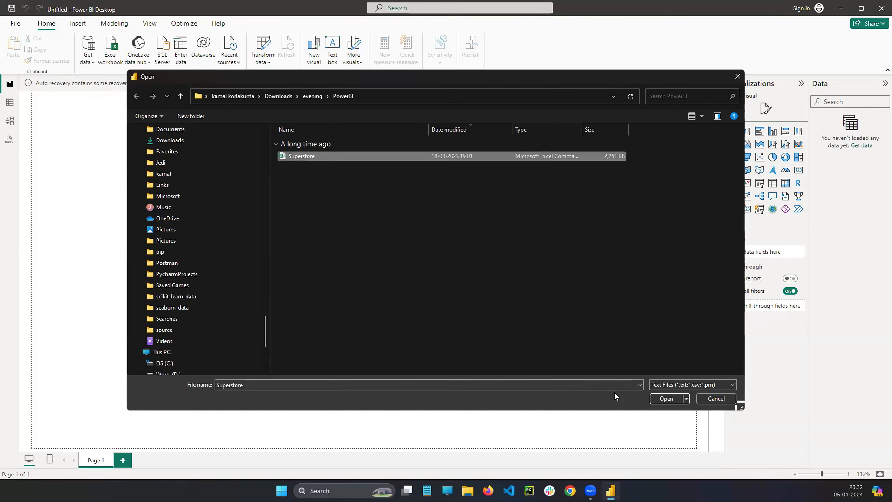
{"action": "left_click", "coordinate": [665, 398]}
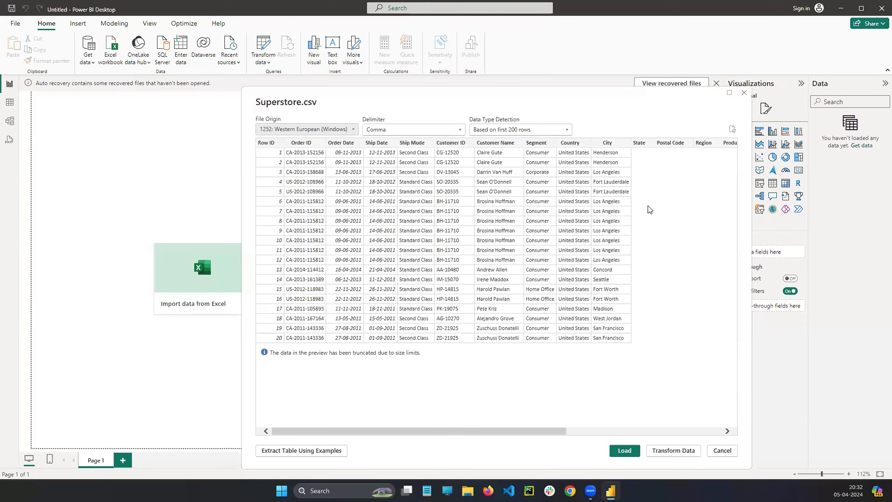
{"action": "left_click", "coordinate": [625, 450]}
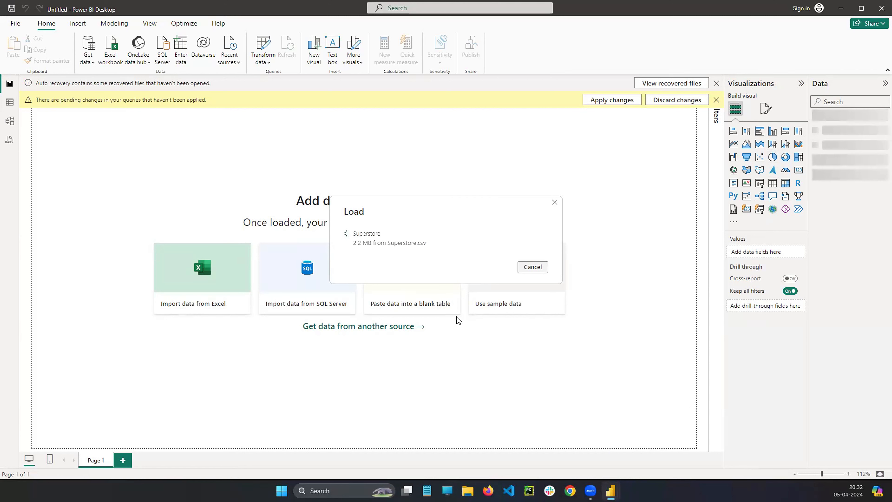
Rename the report page Page 1 as Pie_chart.
{"action": "right_click", "coordinate": [96, 463]}
{"action": "left_click", "coordinate": [128, 448]}
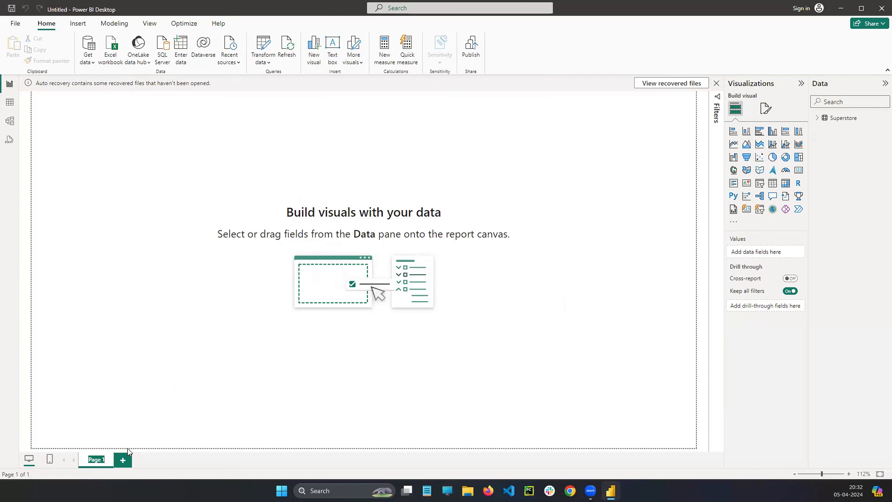
{"action": "type", "text": "Pie_chart"}
{"action": "key", "text": "Return"}
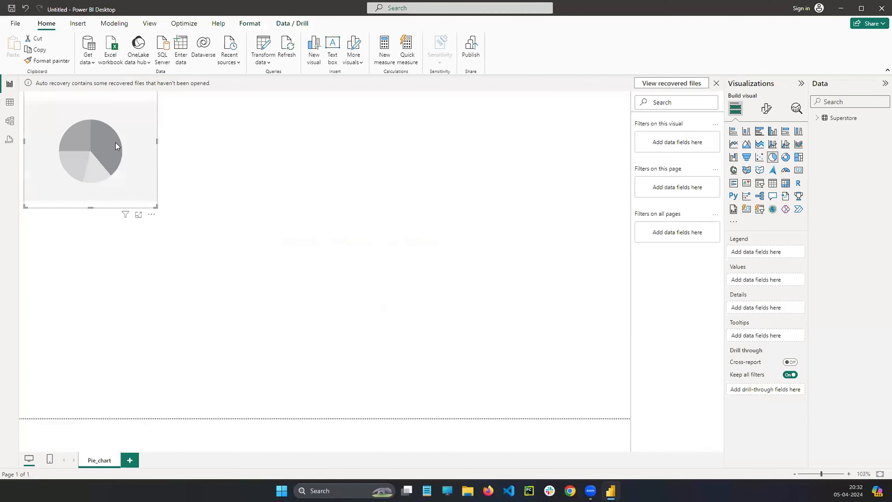
Enlarge the empty pie chart in width and height and place it in the middle of the page.
{"action": "left_click_drag", "start_coordinate": [117, 143], "coordinate": [456, 225]}
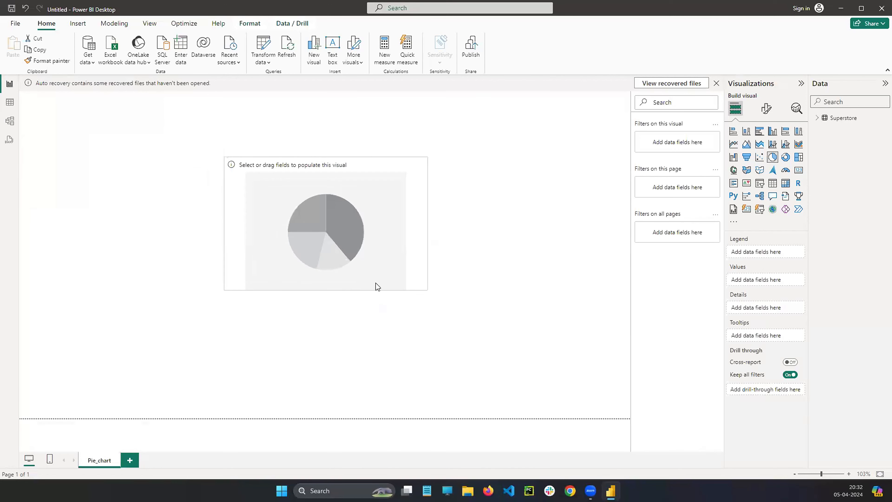
{"action": "left_click_drag", "start_coordinate": [340, 290], "coordinate": [341, 364]}
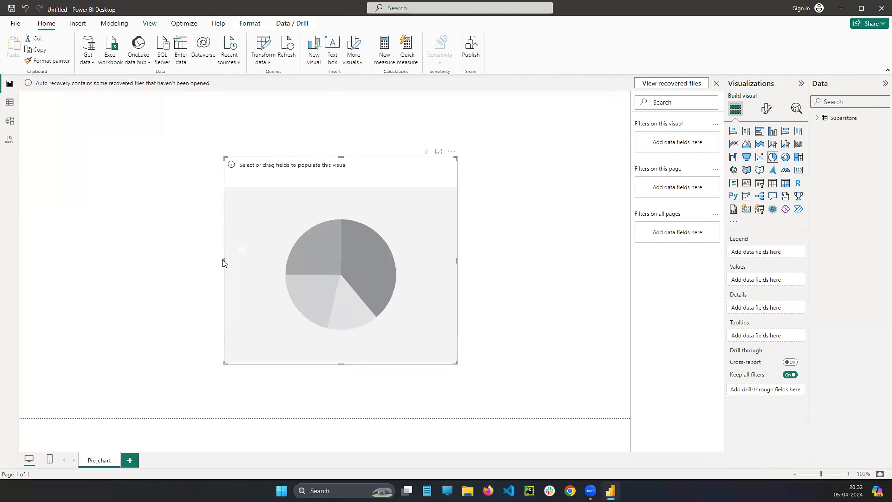
{"action": "left_click_drag", "start_coordinate": [224, 260], "coordinate": [96, 228]}
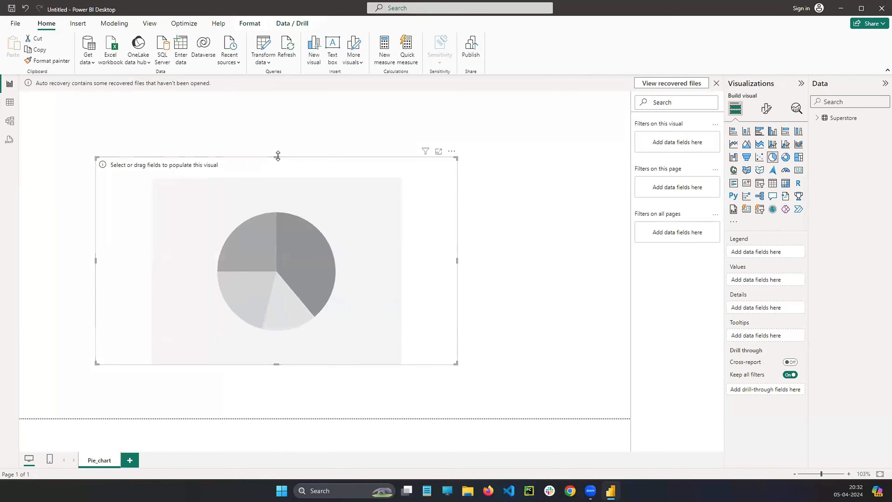
{"action": "left_click_drag", "start_coordinate": [276, 157], "coordinate": [289, 110]}
{"action": "left_click_drag", "start_coordinate": [315, 207], "coordinate": [322, 215]}
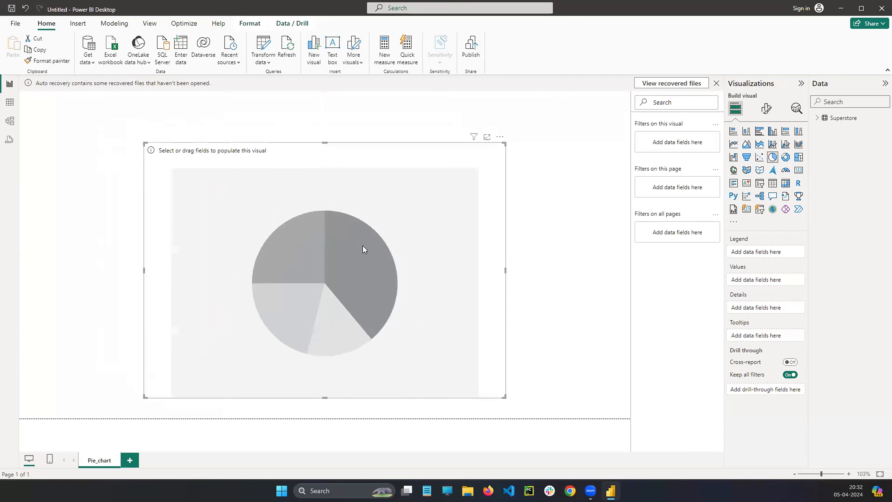
Expand the Superstore table and assign Sub-Category to the pie chart's legend and Sales to its values.
{"action": "left_click", "coordinate": [819, 119]}
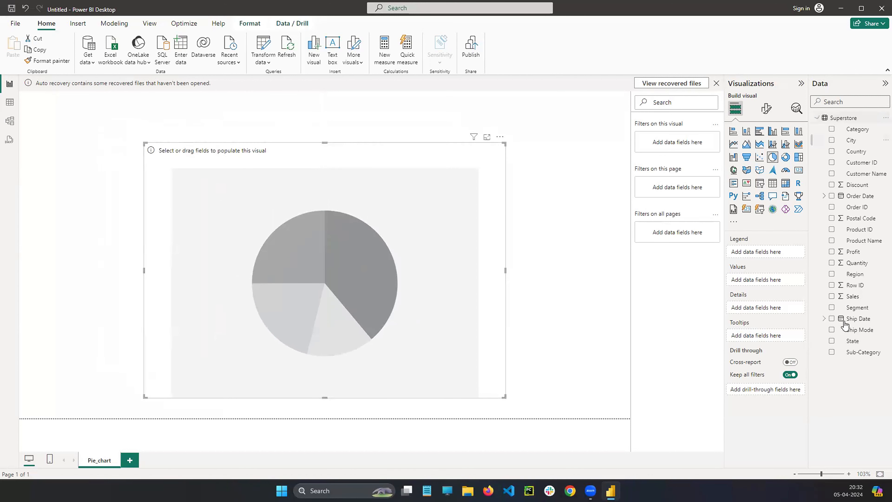
{"action": "left_click_drag", "start_coordinate": [854, 353], "coordinate": [781, 273]}
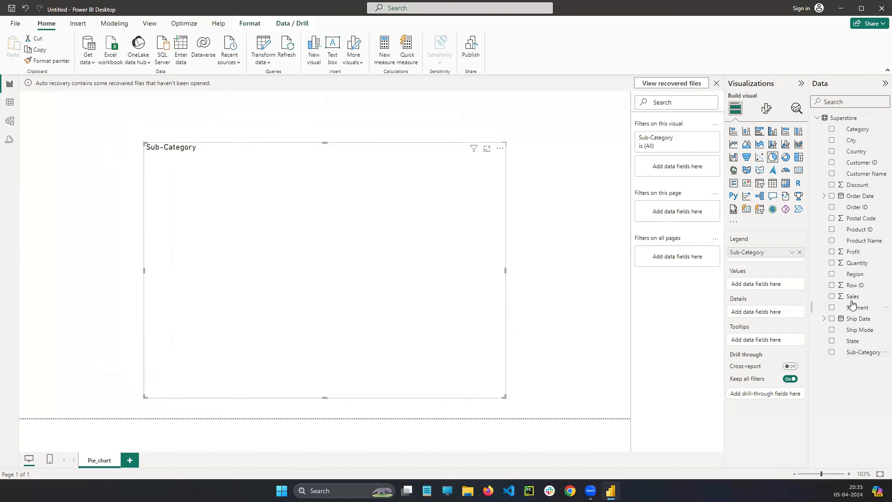
{"action": "left_click_drag", "start_coordinate": [853, 296], "coordinate": [796, 299]}
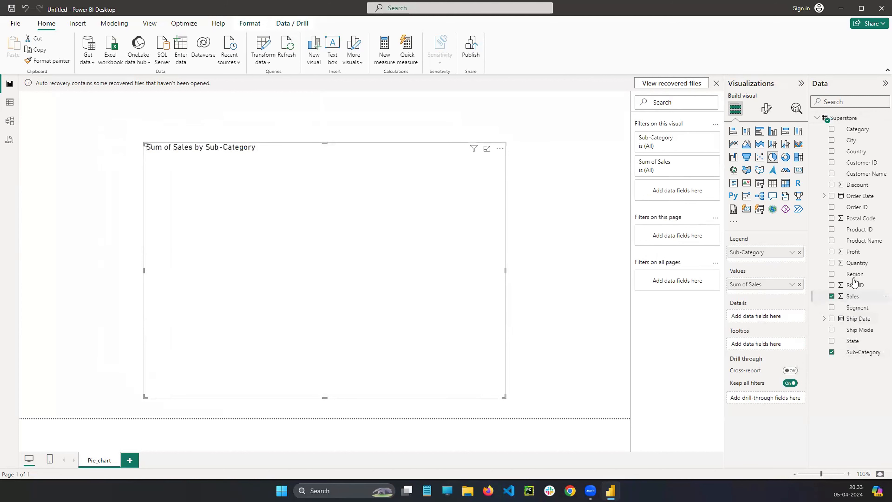
Add Region to the pie chart's details and enlarge the chart upwards and sideways to fill most of the page.
{"action": "left_click_drag", "start_coordinate": [852, 275], "coordinate": [778, 314]}
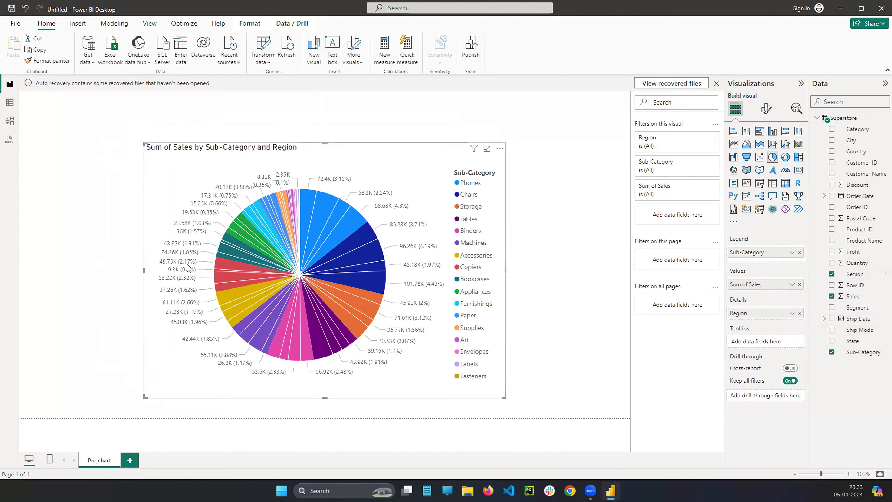
{"action": "left_click_drag", "start_coordinate": [144, 270], "coordinate": [39, 269]}
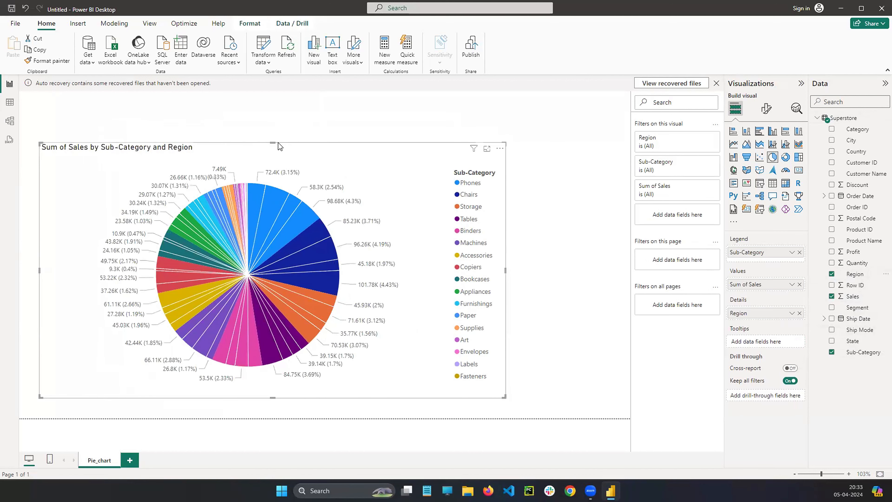
{"action": "left_click_drag", "start_coordinate": [273, 142], "coordinate": [284, 96]}
{"action": "left_click_drag", "start_coordinate": [322, 117], "coordinate": [364, 116]}
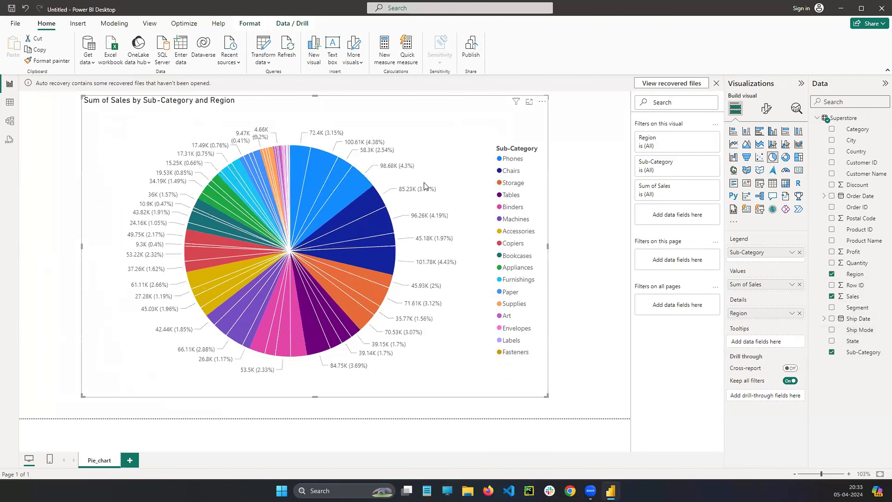
{"action": "left_click_drag", "start_coordinate": [546, 252], "coordinate": [613, 249]}
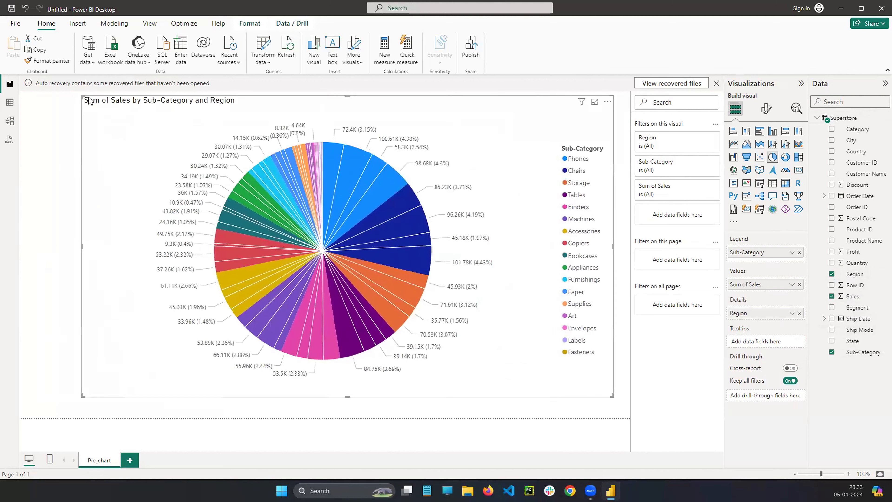
Apply the built-in dark grey theme to the report and extend the pie chart to the page's left and bottom edges.
{"action": "left_click", "coordinate": [150, 23]}
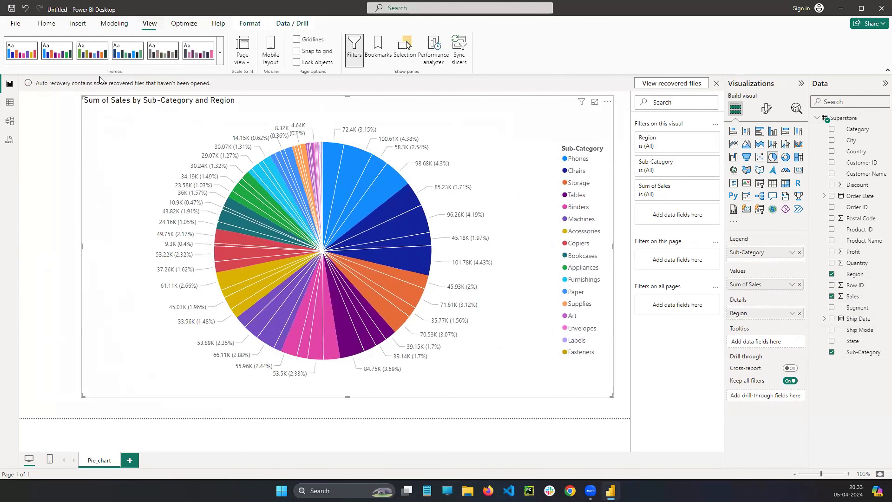
{"action": "left_click", "coordinate": [219, 51]}
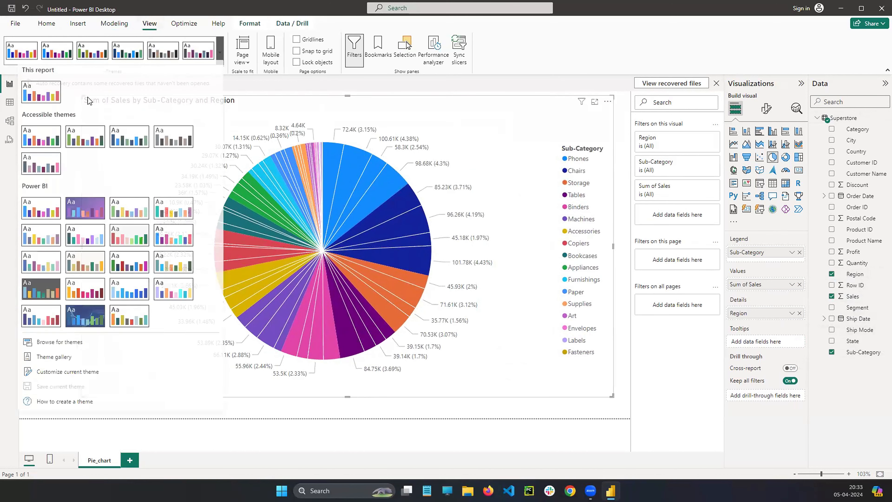
{"action": "left_click", "coordinate": [40, 298]}
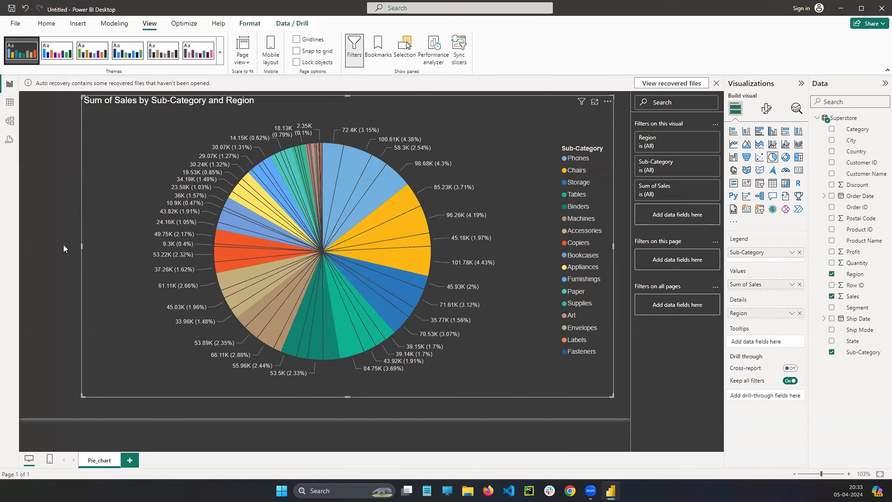
{"action": "left_click_drag", "start_coordinate": [14, 248], "coordinate": [15, 248]}
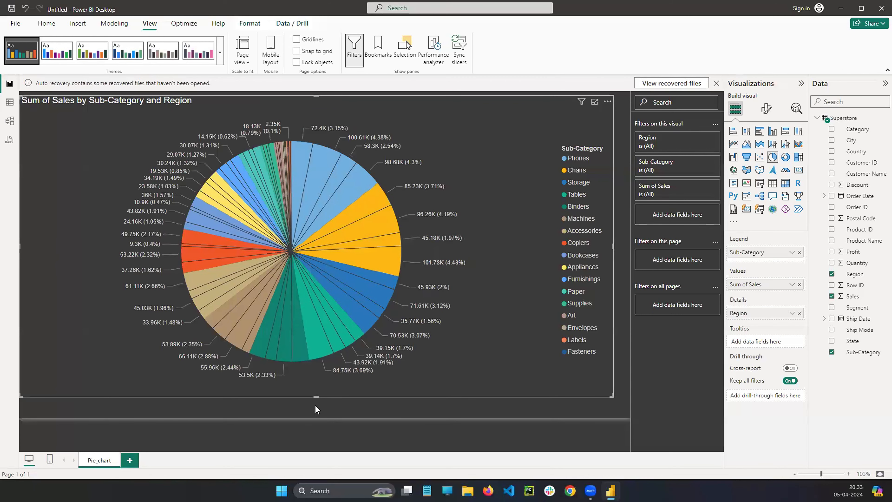
{"action": "left_click_drag", "start_coordinate": [315, 405], "coordinate": [315, 417]}
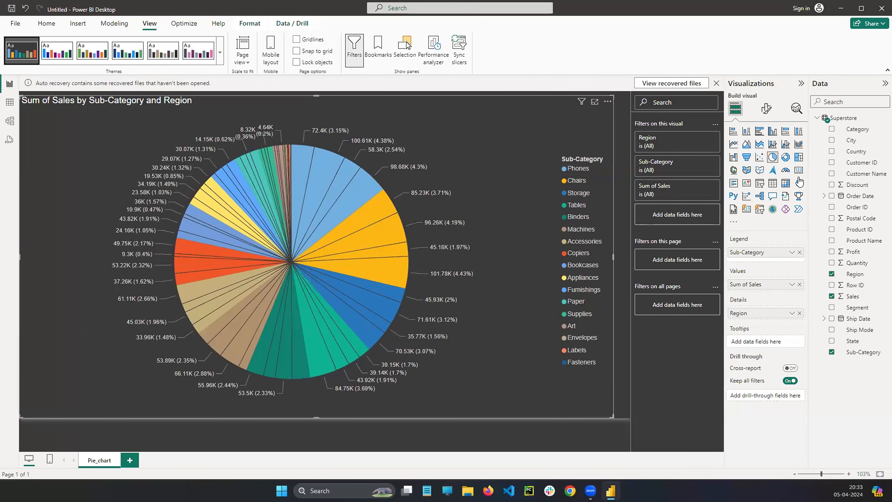
Set the rotation of the pie chart's slices to 41°.
{"action": "left_click", "coordinate": [767, 109]}
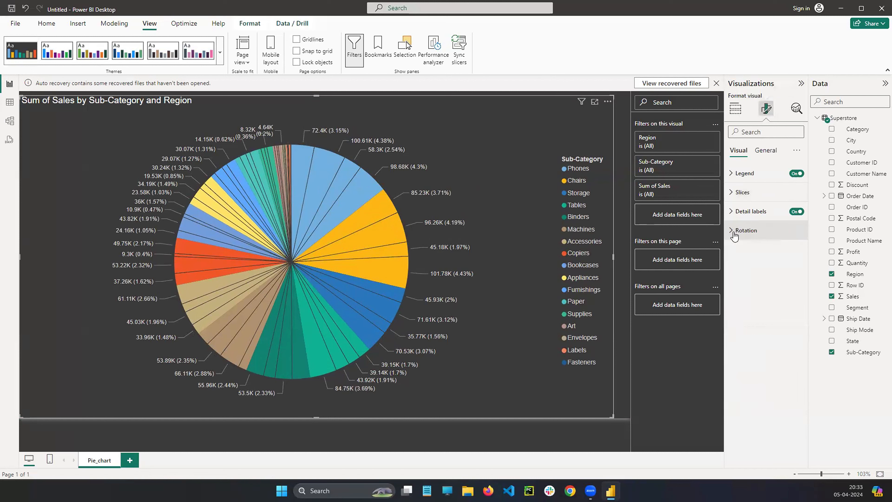
{"action": "left_click", "coordinate": [755, 230]}
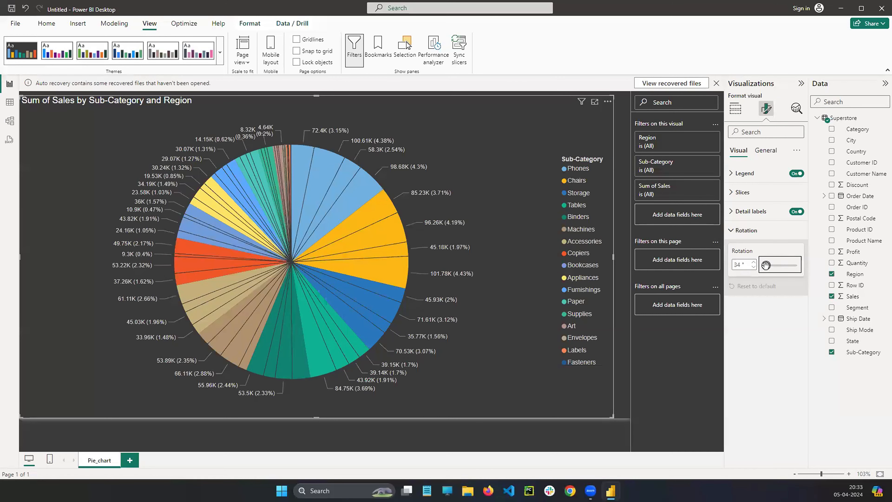
{"action": "left_click_drag", "start_coordinate": [764, 265], "coordinate": [766, 266]}
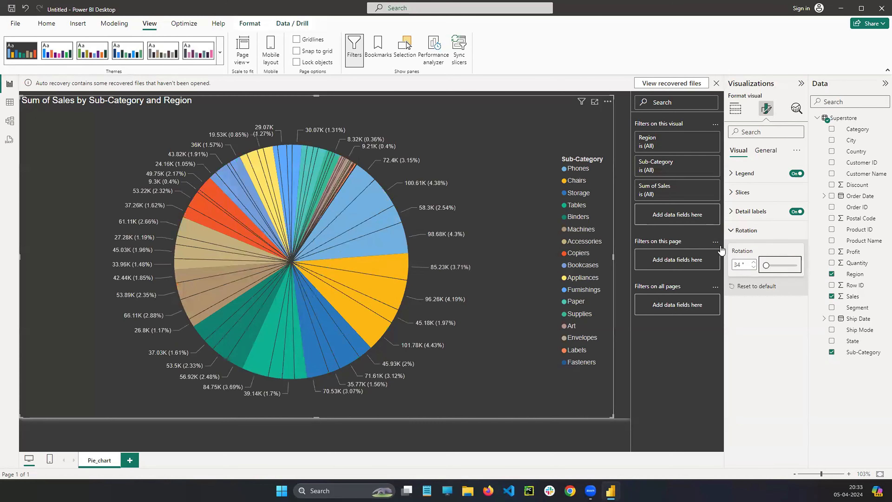
{"action": "left_click", "coordinate": [755, 263]}
{"action": "left_click", "coordinate": [755, 263]}
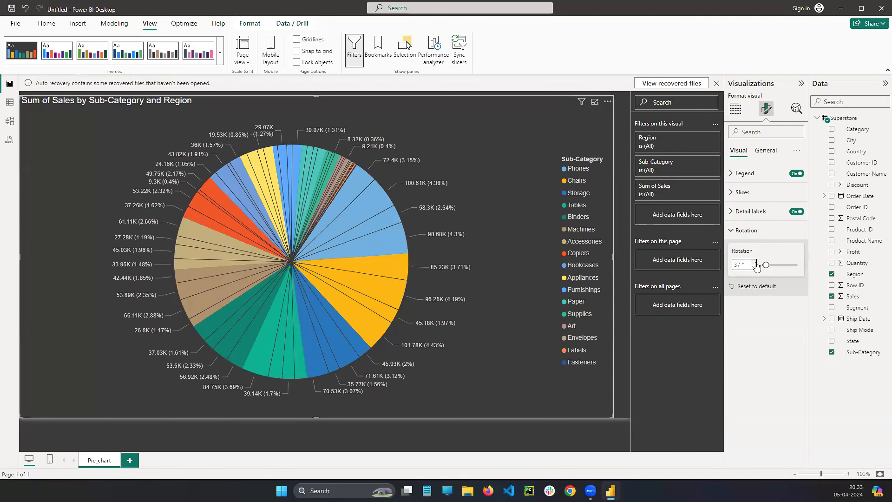
{"action": "left_click", "coordinate": [755, 263]}
{"action": "left_click", "coordinate": [755, 263]}
{"action": "left_click", "coordinate": [755, 263]}
{"action": "left_click", "coordinate": [755, 263]}
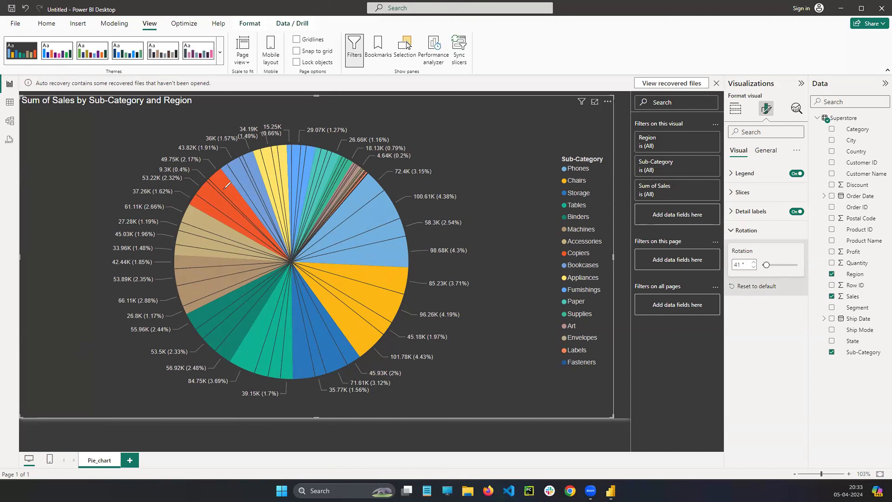
{"action": "mouse_move", "coordinate": [232, 182]}
{"action": "left_mouse_down"}
{"action": "mouse_move", "coordinate": [194, 213]}
{"action": "mouse_move", "coordinate": [231, 191]}
{"action": "left_mouse_up"}
{"action": "left_click_drag", "start_coordinate": [548, 252], "coordinate": [571, 252]}
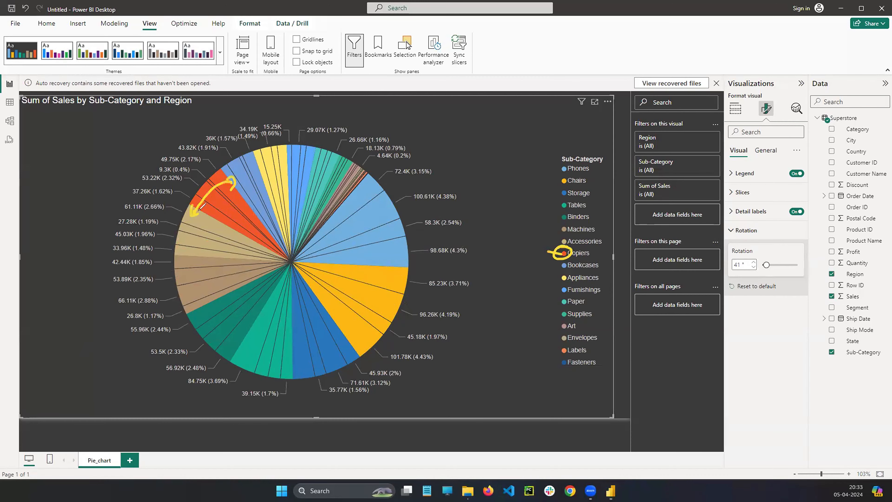
{"action": "mouse_move", "coordinate": [197, 199]}
{"action": "left_mouse_down"}
{"action": "mouse_move", "coordinate": [183, 201]}
{"action": "mouse_move", "coordinate": [216, 181]}
{"action": "mouse_move", "coordinate": [212, 168]}
{"action": "mouse_move", "coordinate": [215, 178]}
{"action": "mouse_move", "coordinate": [169, 203]}
{"action": "mouse_move", "coordinate": [189, 157]}
{"action": "left_mouse_up"}
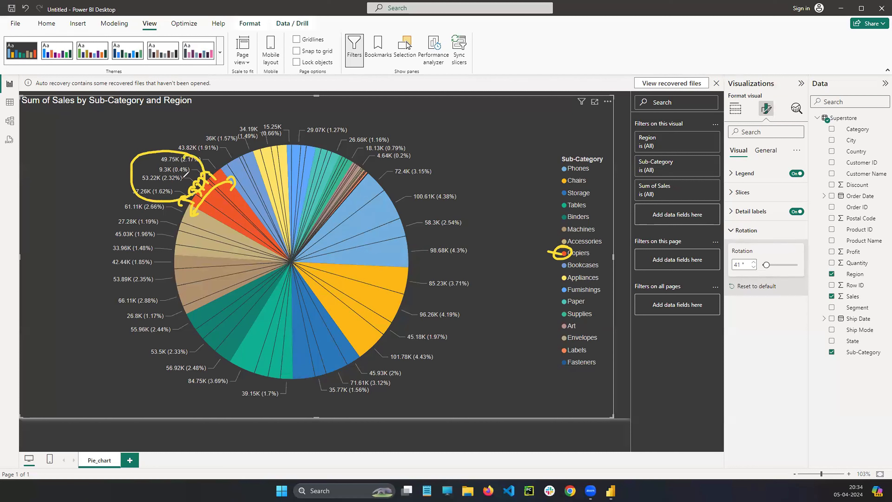
{"action": "left_click_drag", "start_coordinate": [159, 200], "coordinate": [196, 159]}
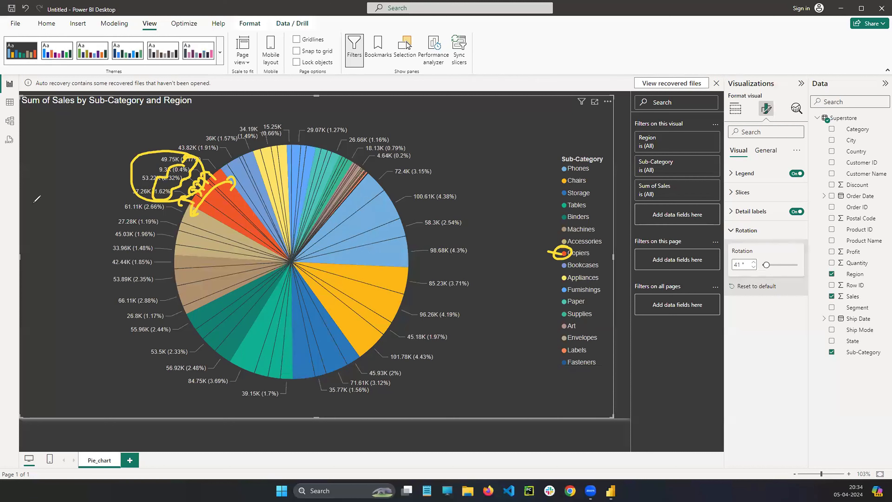
{"action": "key", "text": "e"}
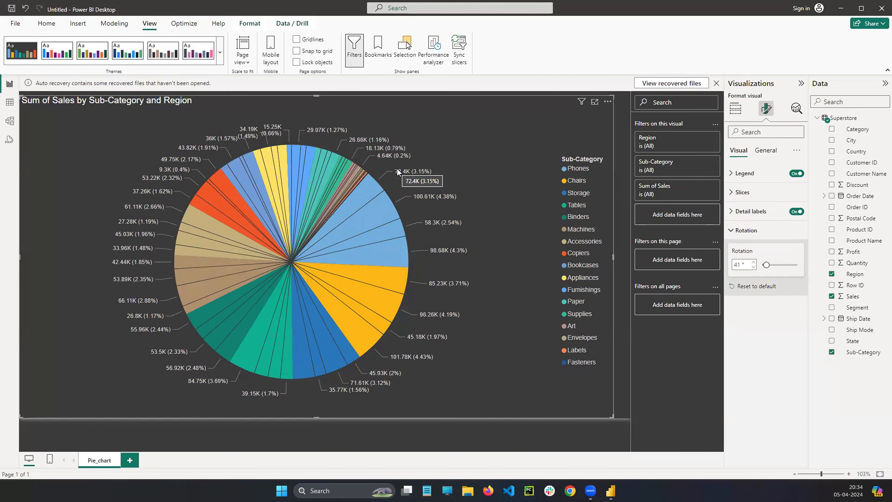
{"action": "left_click", "coordinate": [736, 108]}
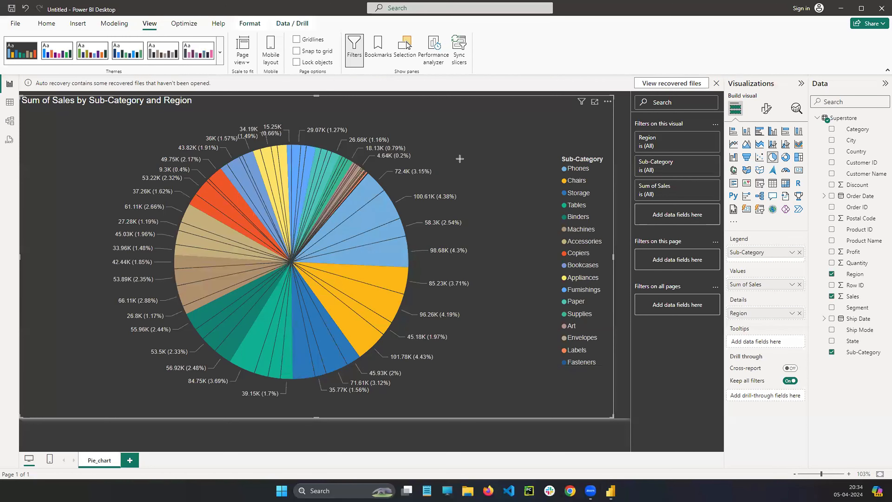
{"action": "left_click_drag", "start_coordinate": [426, 107], "coordinate": [541, 222]}
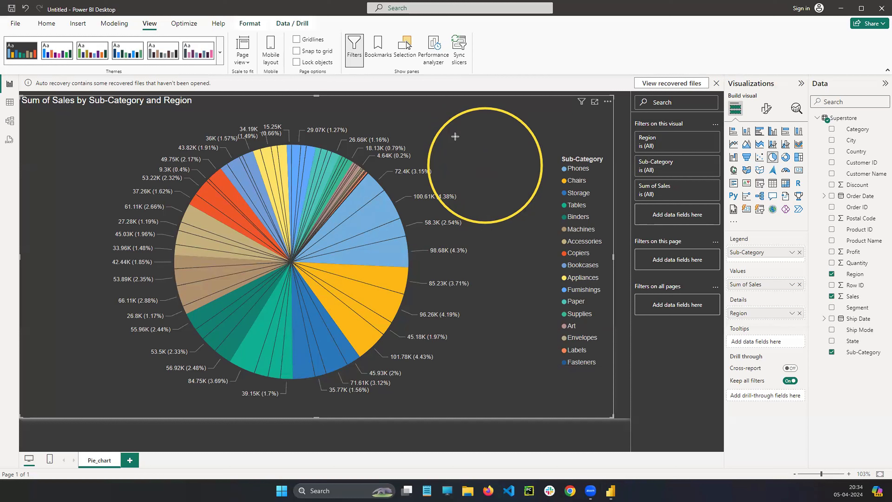
{"action": "left_click_drag", "start_coordinate": [455, 136], "coordinate": [517, 201]}
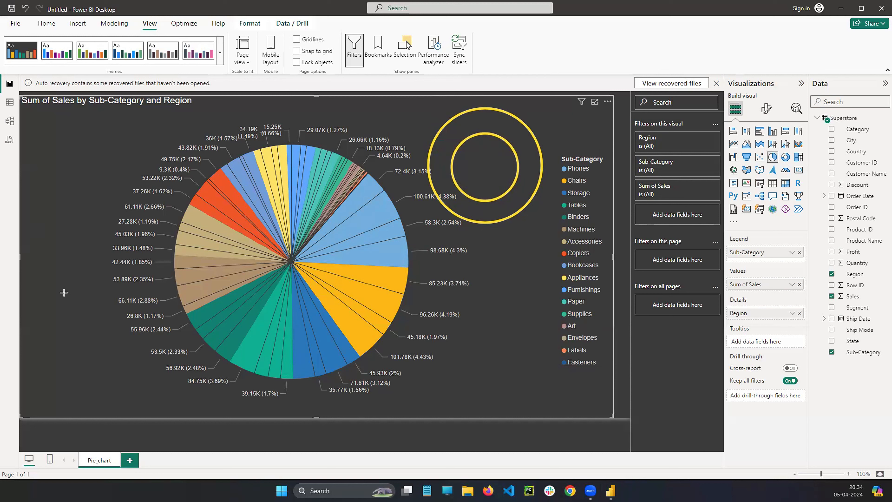
{"action": "left_click", "coordinate": [57, 277]}
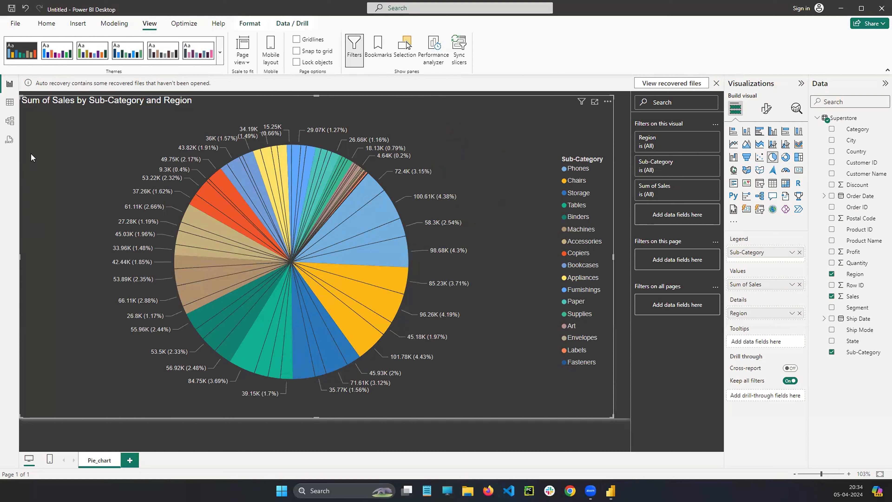
{"action": "mouse_move", "coordinate": [469, 125]}
{"action": "left_mouse_down"}
{"action": "mouse_move", "coordinate": [471, 135]}
{"action": "mouse_move", "coordinate": [482, 124]}
{"action": "mouse_move", "coordinate": [486, 150]}
{"action": "left_mouse_up"}
{"action": "left_click_drag", "start_coordinate": [502, 119], "coordinate": [496, 213]}
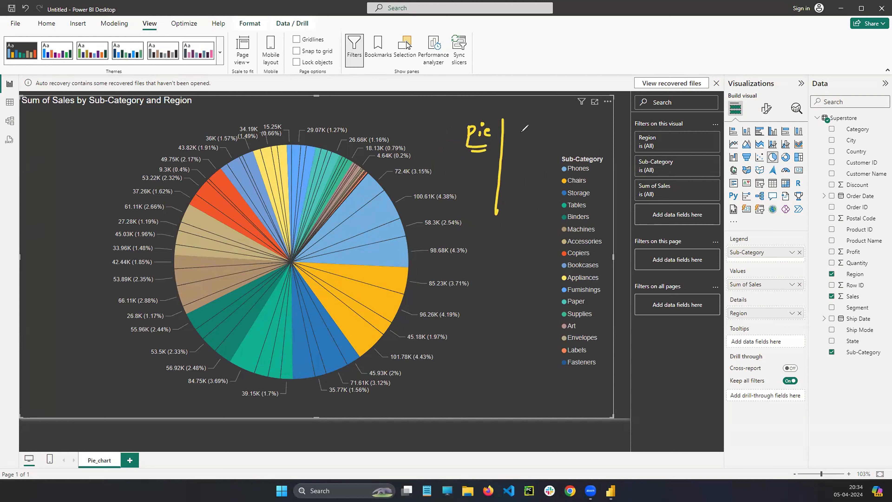
{"action": "left_click_drag", "start_coordinate": [527, 127], "coordinate": [570, 127]}
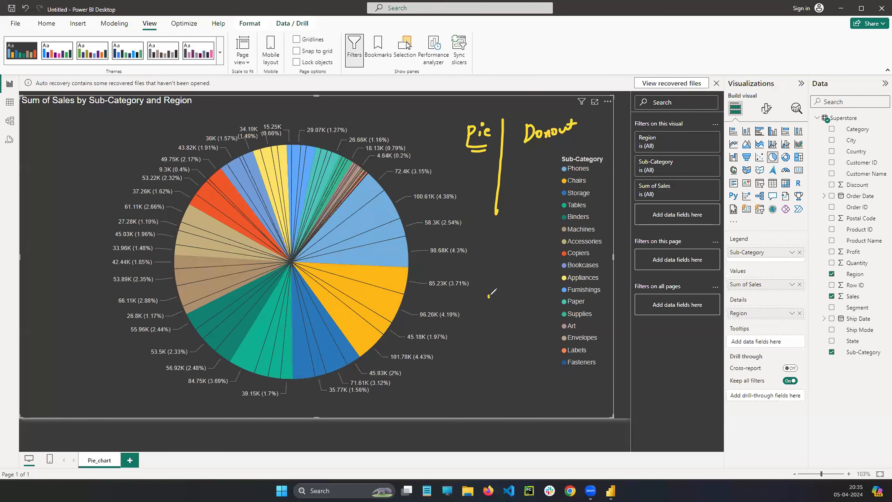
{"action": "mouse_move", "coordinate": [486, 289]}
{"action": "left_mouse_down"}
{"action": "mouse_move", "coordinate": [496, 305]}
{"action": "mouse_move", "coordinate": [560, 303]}
{"action": "left_mouse_up"}
{"action": "left_click_drag", "start_coordinate": [497, 311], "coordinate": [558, 312]}
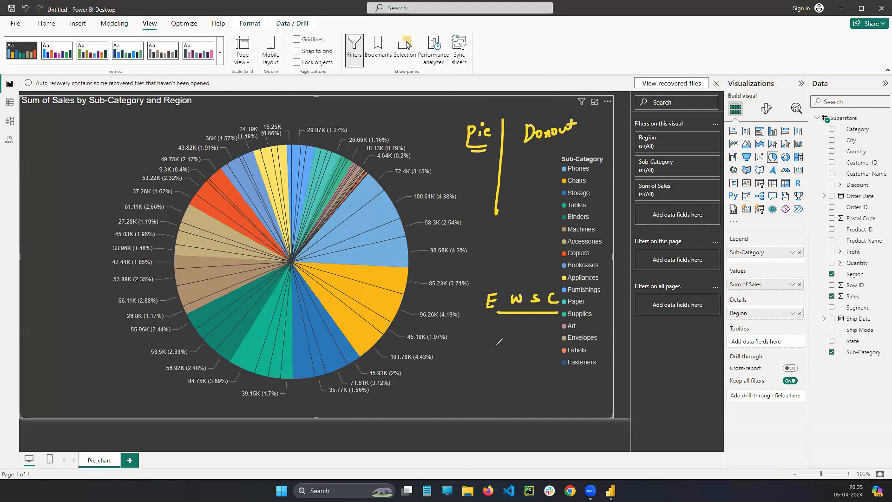
{"action": "mouse_move", "coordinate": [492, 332]}
{"action": "left_mouse_down"}
{"action": "mouse_move", "coordinate": [463, 378]}
{"action": "mouse_move", "coordinate": [520, 333]}
{"action": "mouse_move", "coordinate": [484, 331]}
{"action": "mouse_move", "coordinate": [493, 369]}
{"action": "mouse_move", "coordinate": [487, 401]}
{"action": "left_mouse_up"}
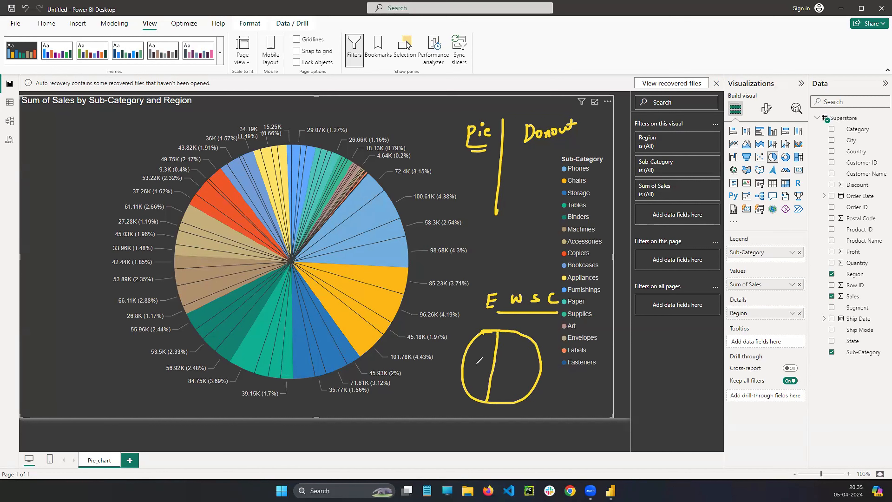
{"action": "left_click_drag", "start_coordinate": [465, 365], "coordinate": [545, 371]}
{"action": "mouse_move", "coordinate": [482, 346]}
{"action": "left_mouse_down"}
{"action": "mouse_move", "coordinate": [482, 359]}
{"action": "mouse_move", "coordinate": [516, 355]}
{"action": "left_mouse_up"}
{"action": "left_click_drag", "start_coordinate": [477, 373], "coordinate": [472, 382]}
{"action": "left_click_drag", "start_coordinate": [506, 377], "coordinate": [505, 386]}
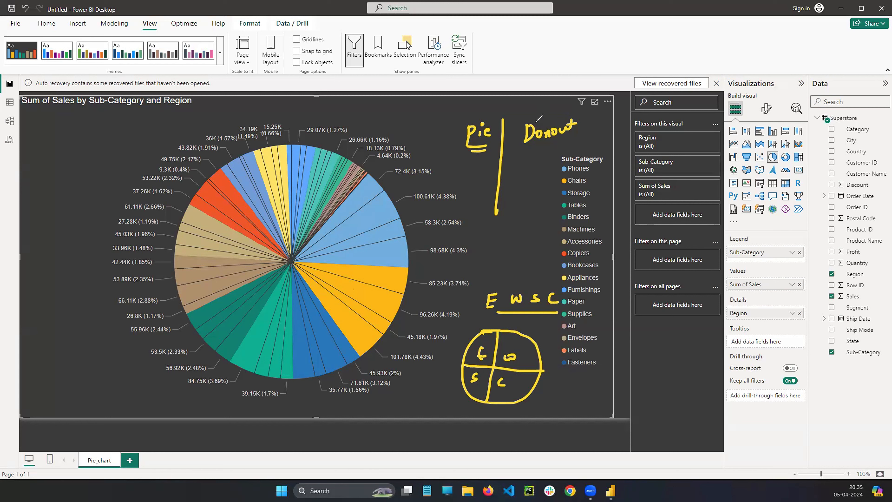
{"action": "mouse_move", "coordinate": [532, 158]}
{"action": "left_mouse_down"}
{"action": "mouse_move", "coordinate": [523, 213]}
{"action": "mouse_move", "coordinate": [548, 155]}
{"action": "mouse_move", "coordinate": [524, 159]}
{"action": "mouse_move", "coordinate": [558, 194]}
{"action": "mouse_move", "coordinate": [537, 171]}
{"action": "mouse_move", "coordinate": [579, 195]}
{"action": "mouse_move", "coordinate": [573, 174]}
{"action": "left_mouse_up"}
{"action": "left_click_drag", "start_coordinate": [532, 208], "coordinate": [526, 214]}
{"action": "left_click_drag", "start_coordinate": [536, 206], "coordinate": [547, 204]}
{"action": "mouse_move", "coordinate": [517, 171]}
{"action": "left_mouse_down"}
{"action": "mouse_move", "coordinate": [529, 178]}
{"action": "mouse_move", "coordinate": [517, 194]}
{"action": "mouse_move", "coordinate": [531, 171]}
{"action": "left_mouse_up"}
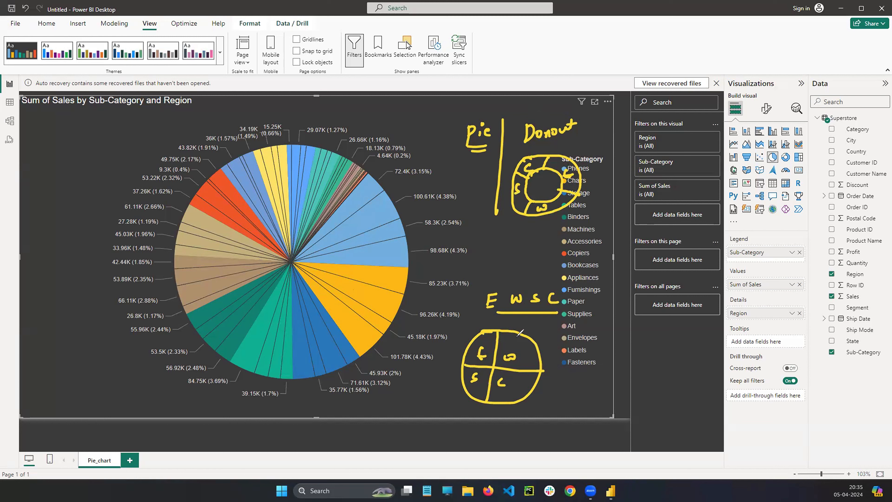
{"action": "mouse_move", "coordinate": [519, 332]}
{"action": "left_mouse_down"}
{"action": "mouse_move", "coordinate": [542, 227]}
{"action": "mouse_move", "coordinate": [532, 245]}
{"action": "left_mouse_up"}
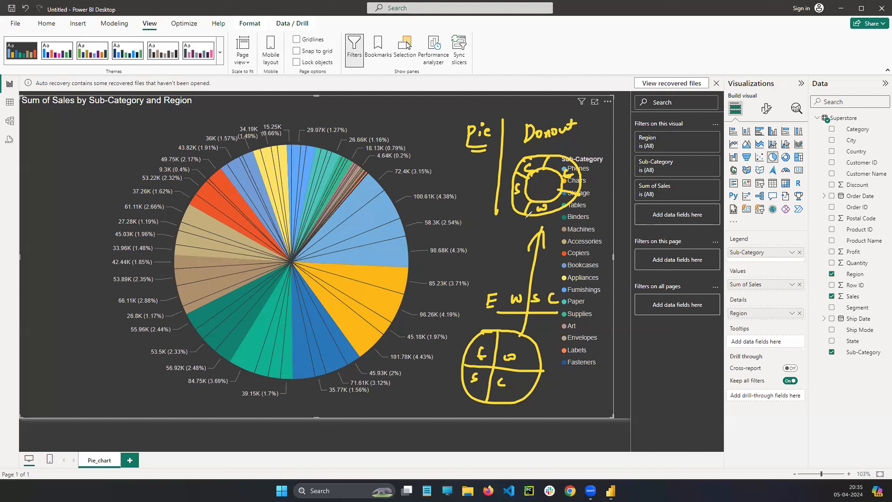
{"action": "left_click_drag", "start_coordinate": [538, 144], "coordinate": [553, 144]}
{"action": "left_click_drag", "start_coordinate": [538, 150], "coordinate": [555, 149]}
{"action": "mouse_move", "coordinate": [544, 383]}
{"action": "left_mouse_down"}
{"action": "mouse_move", "coordinate": [544, 404]}
{"action": "mouse_move", "coordinate": [545, 391]}
{"action": "left_mouse_up"}
{"action": "left_click", "coordinate": [555, 379]}
{"action": "mouse_move", "coordinate": [555, 386]}
{"action": "left_mouse_down"}
{"action": "mouse_move", "coordinate": [555, 396]}
{"action": "mouse_move", "coordinate": [566, 394]}
{"action": "left_mouse_up"}
{"action": "left_click_drag", "start_coordinate": [568, 136], "coordinate": [577, 133]}
{"action": "left_click_drag", "start_coordinate": [569, 142], "coordinate": [577, 139]}
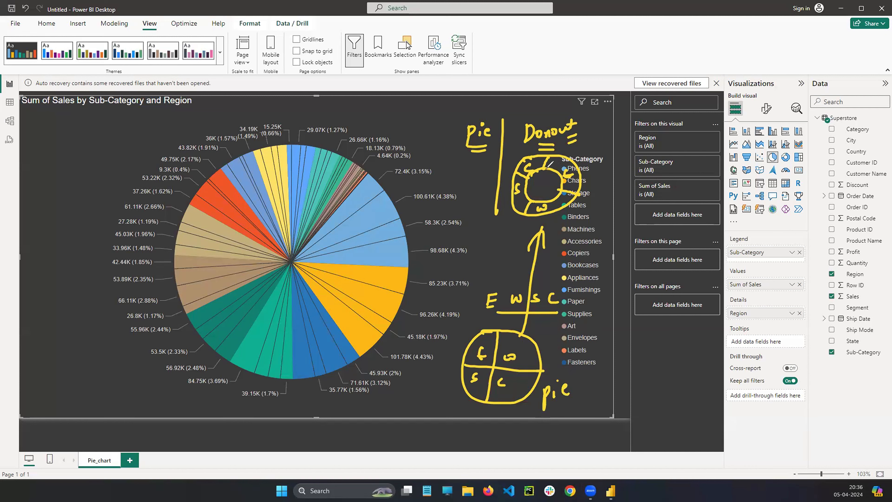
{"action": "mouse_move", "coordinate": [534, 164]}
{"action": "left_mouse_down"}
{"action": "mouse_move", "coordinate": [567, 170]}
{"action": "mouse_move", "coordinate": [531, 175]}
{"action": "mouse_move", "coordinate": [522, 212]}
{"action": "left_mouse_up"}
{"action": "mouse_move", "coordinate": [519, 210]}
{"action": "left_mouse_down"}
{"action": "mouse_move", "coordinate": [525, 200]}
{"action": "mouse_move", "coordinate": [545, 214]}
{"action": "mouse_move", "coordinate": [544, 174]}
{"action": "mouse_move", "coordinate": [546, 189]}
{"action": "mouse_move", "coordinate": [527, 183]}
{"action": "mouse_move", "coordinate": [559, 177]}
{"action": "left_mouse_up"}
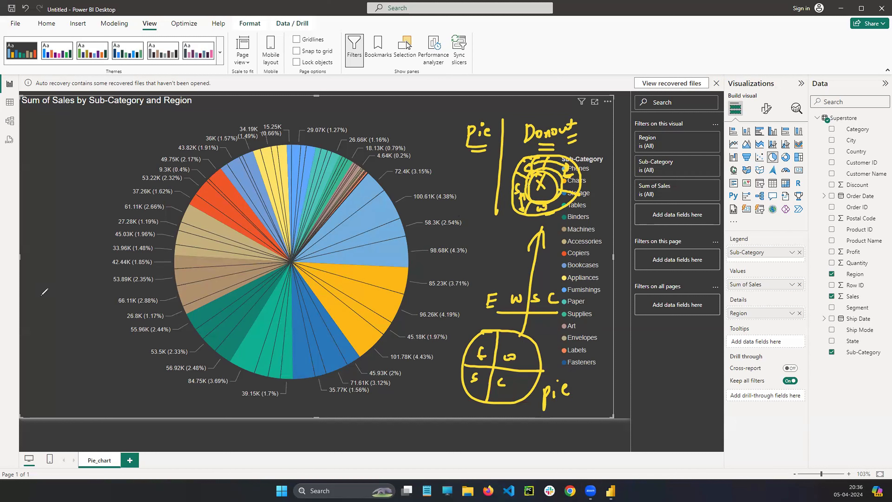
{"action": "left_click", "coordinate": [48, 260]}
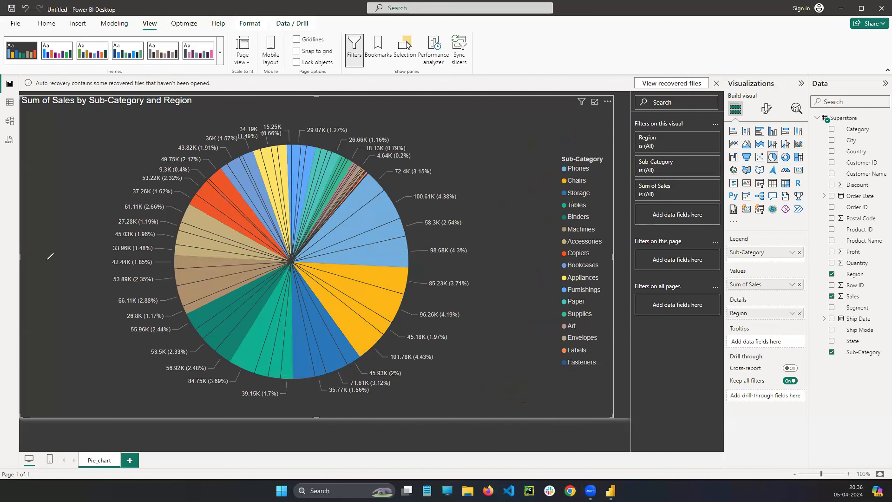
Add a new report page and rename it Donut_chart.
{"action": "left_click", "coordinate": [129, 460]}
{"action": "right_click", "coordinate": [135, 461]}
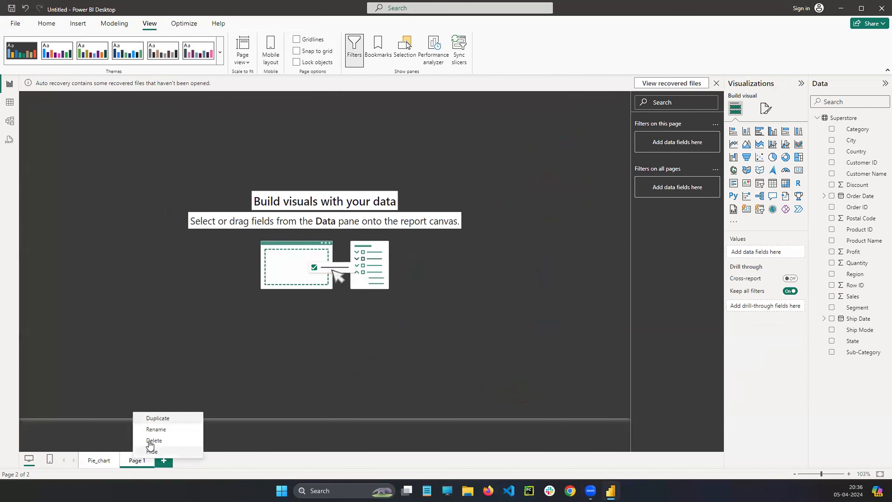
{"action": "left_click", "coordinate": [155, 430]}
{"action": "type", "text": "D"}
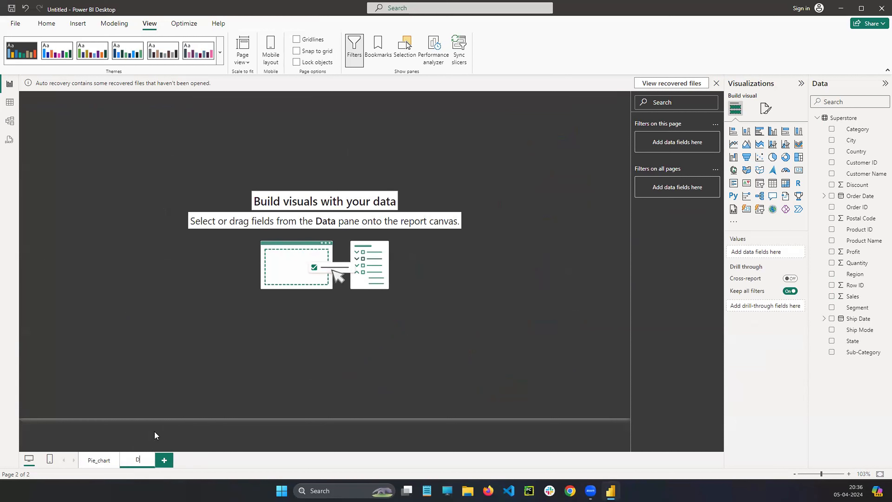
{"action": "type", "text": "onut_chart"}
{"action": "key", "text": "Return"}
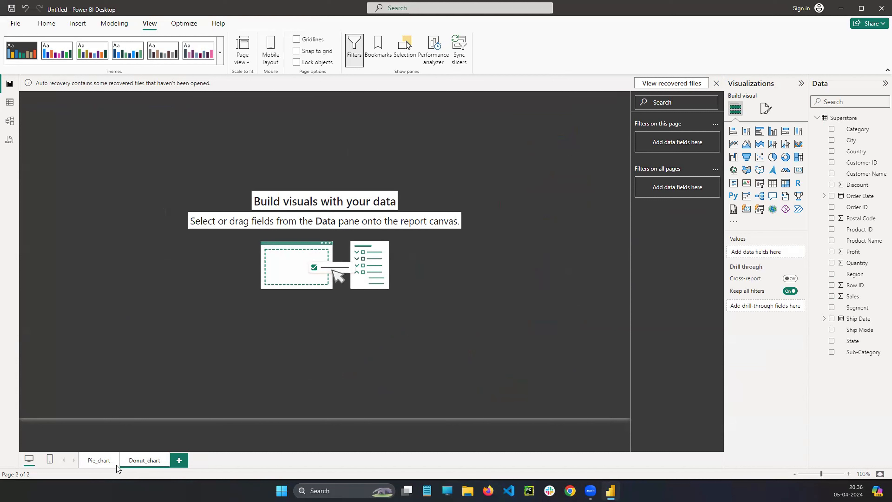
Insert a donut chart on the Donut_chart page, centre it and enlarge it to fill most of the page.
{"action": "left_click", "coordinate": [785, 157]}
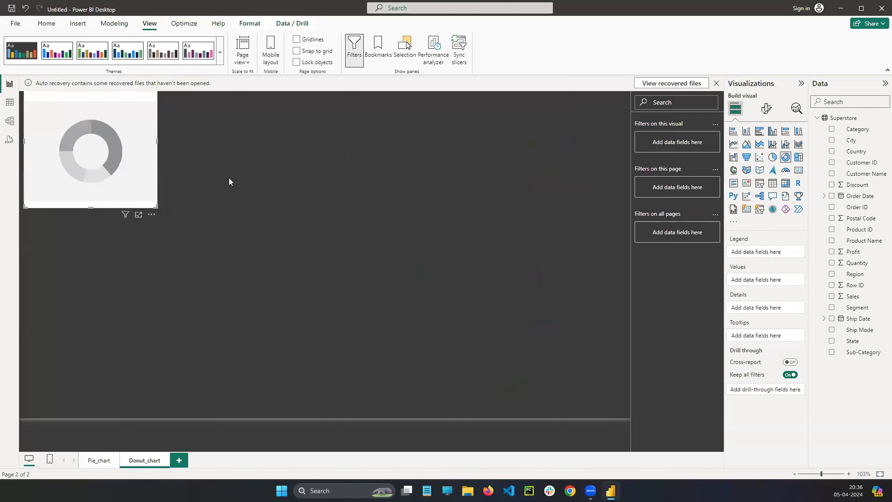
{"action": "left_click_drag", "start_coordinate": [135, 174], "coordinate": [537, 235]}
{"action": "left_click_drag", "start_coordinate": [381, 299], "coordinate": [378, 390]}
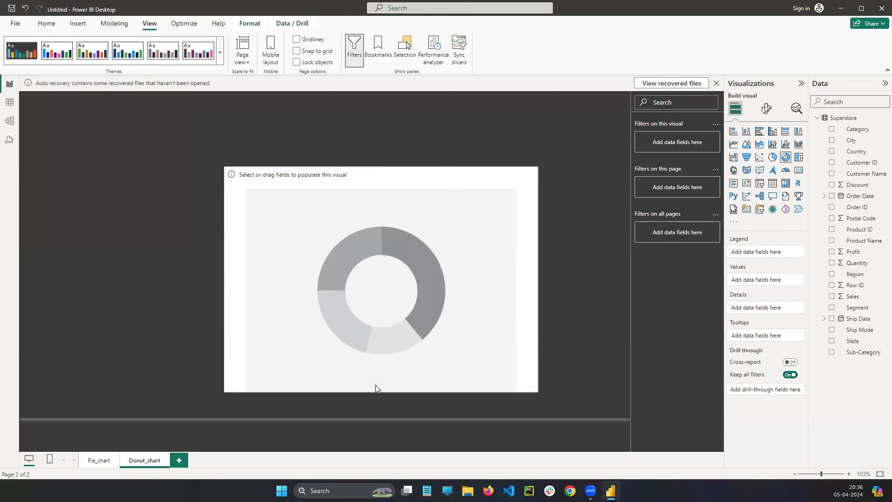
{"action": "left_click_drag", "start_coordinate": [224, 279], "coordinate": [120, 276]}
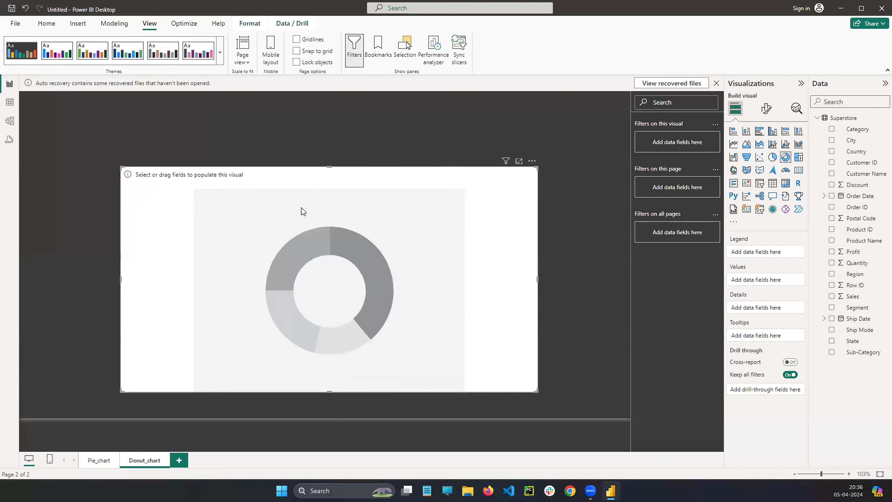
{"action": "left_click_drag", "start_coordinate": [329, 167], "coordinate": [328, 90]}
{"action": "left_click_drag", "start_coordinate": [303, 143], "coordinate": [299, 169]}
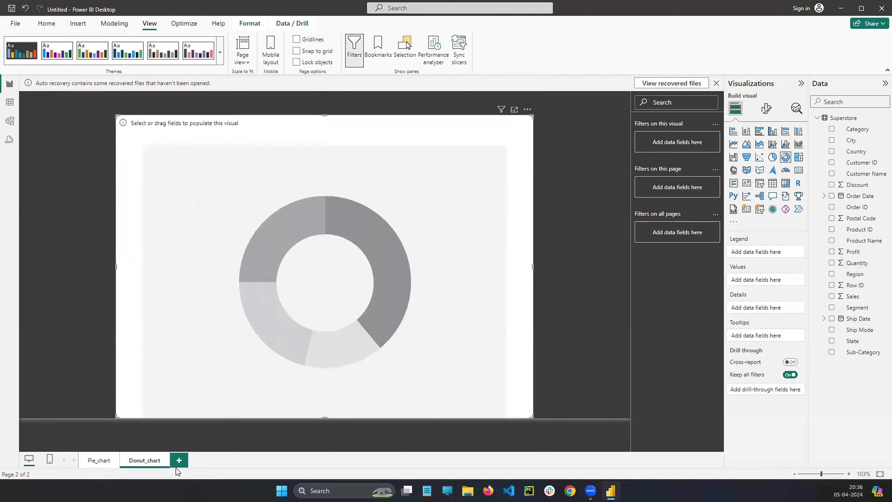
Assign Sub-Category to the donut chart's legend and Sales to its values.
{"action": "left_click", "coordinate": [100, 461]}
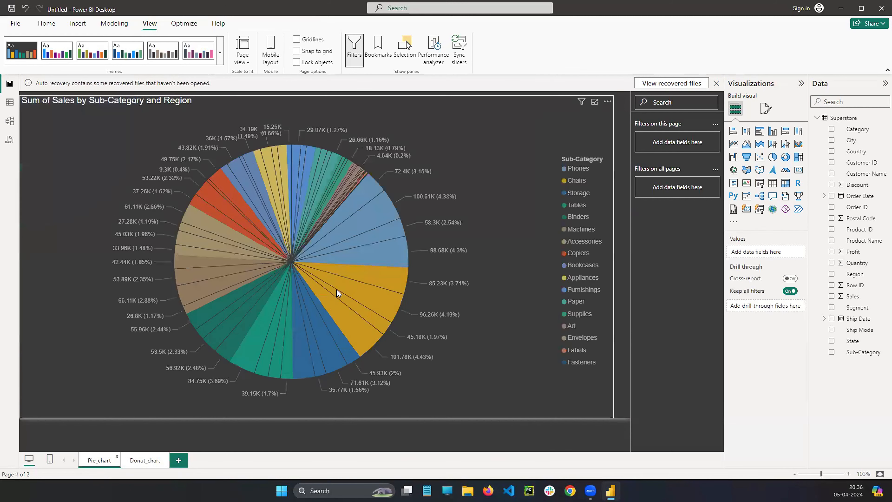
{"action": "left_click", "coordinate": [150, 461]}
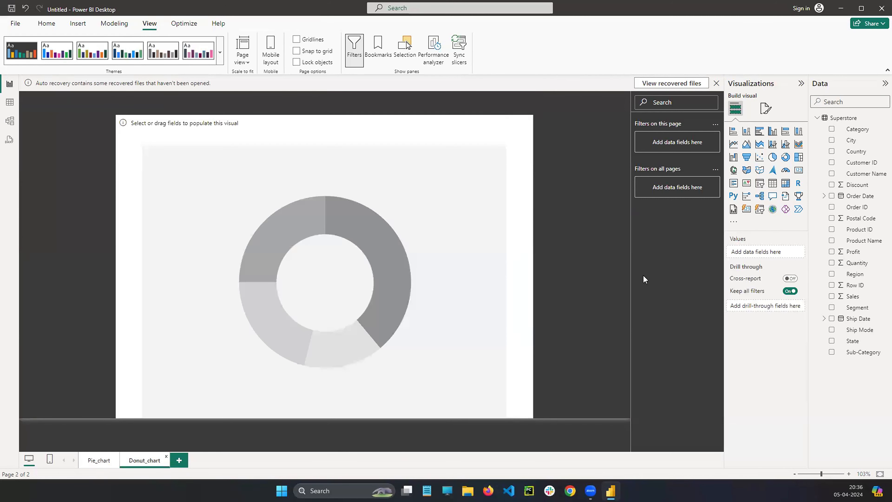
{"action": "left_click", "coordinate": [377, 263]}
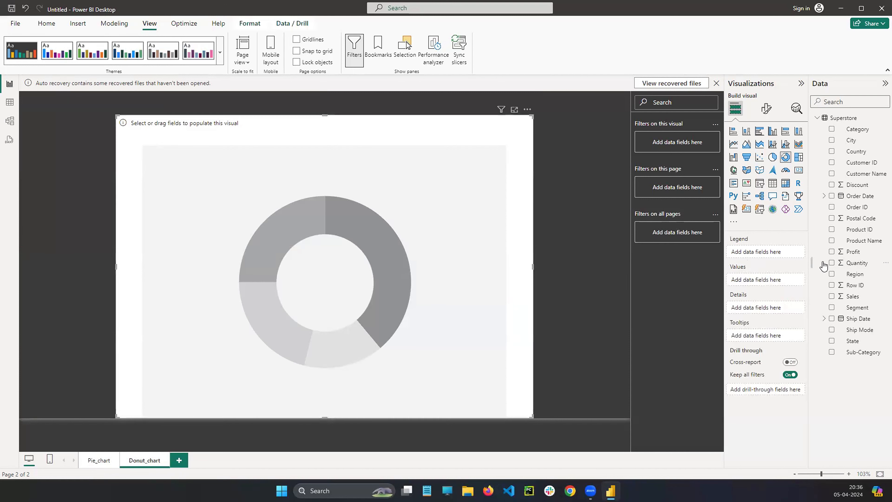
{"action": "left_click_drag", "start_coordinate": [858, 352], "coordinate": [762, 254]}
{"action": "left_click_drag", "start_coordinate": [855, 297], "coordinate": [776, 286]}
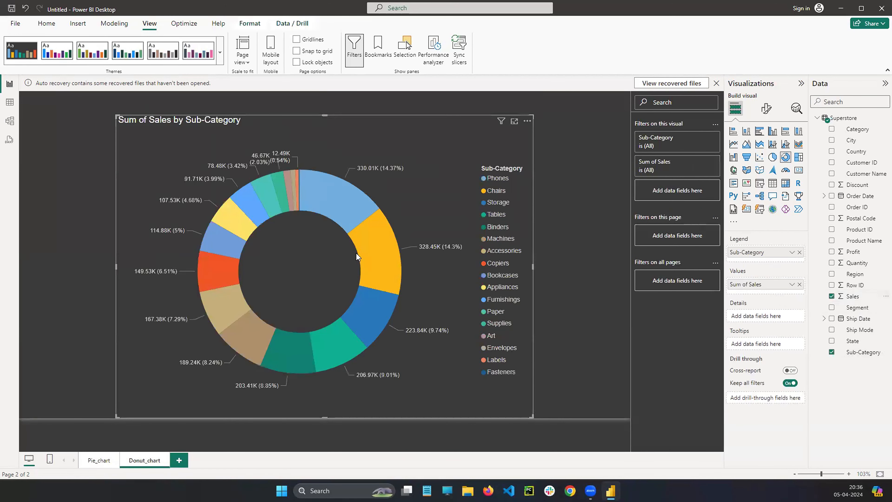
{"action": "left_click", "coordinate": [44, 206]}
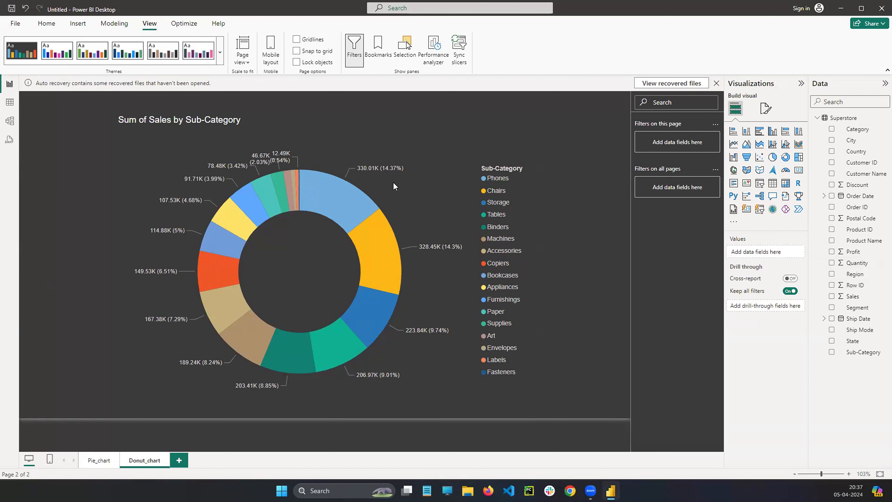
Add Region to the donut chart's details and extend the chart sideways and upwards to nearly fill the page.
{"action": "left_click", "coordinate": [452, 204]}
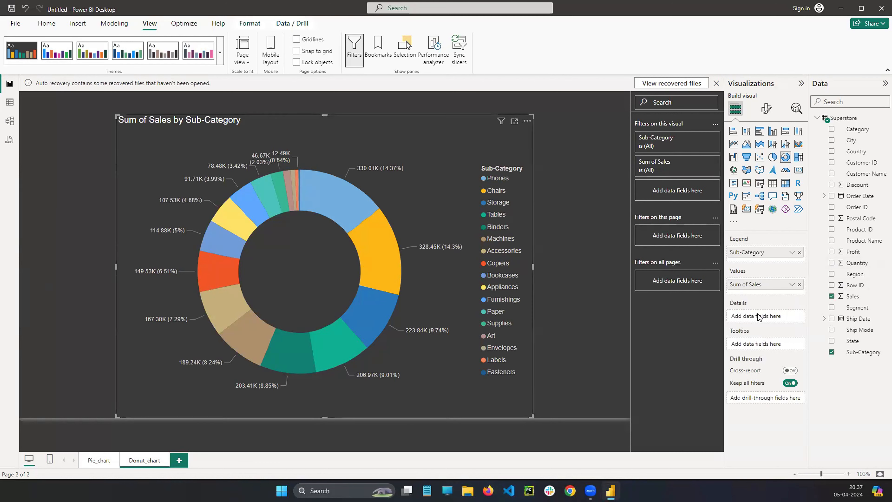
{"action": "left_click_drag", "start_coordinate": [854, 274], "coordinate": [766, 315]}
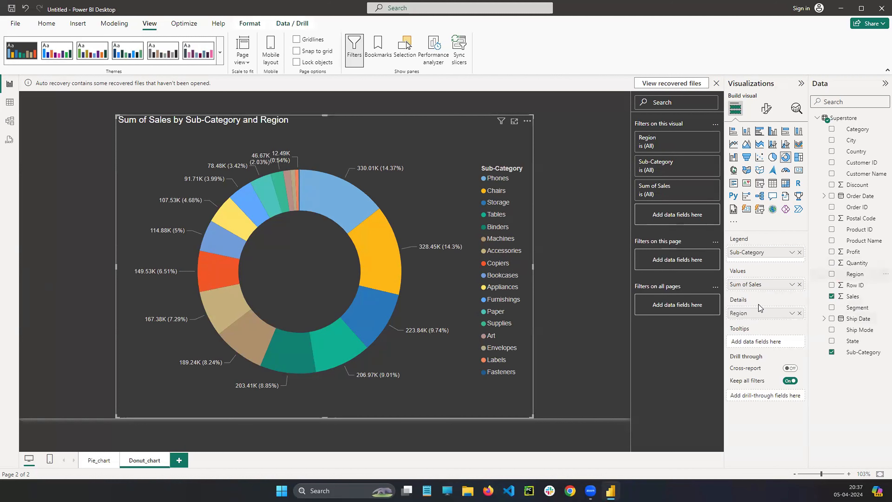
{"action": "left_click_drag", "start_coordinate": [117, 267], "coordinate": [45, 266]}
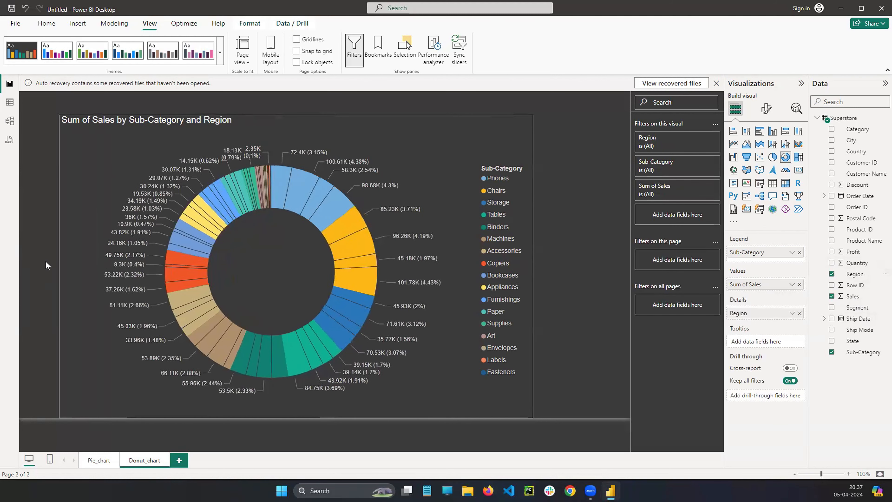
{"action": "left_click_drag", "start_coordinate": [533, 266], "coordinate": [613, 266]}
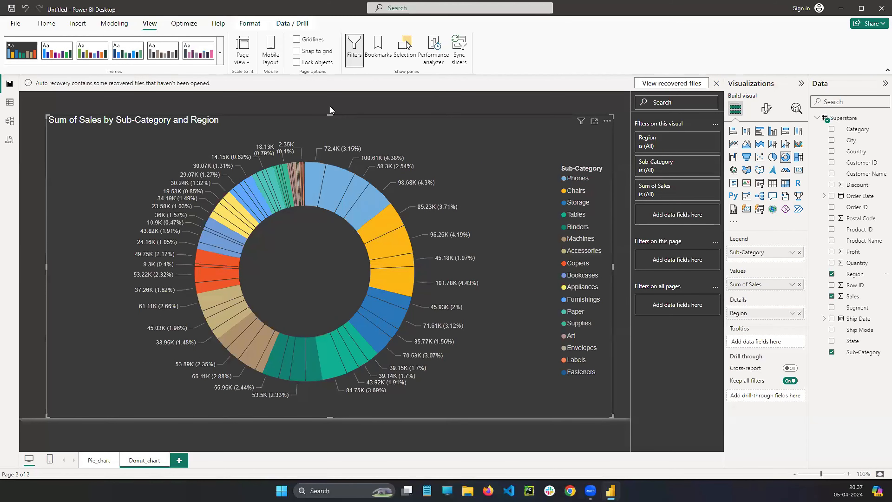
{"action": "left_click_drag", "start_coordinate": [331, 110], "coordinate": [332, 86]}
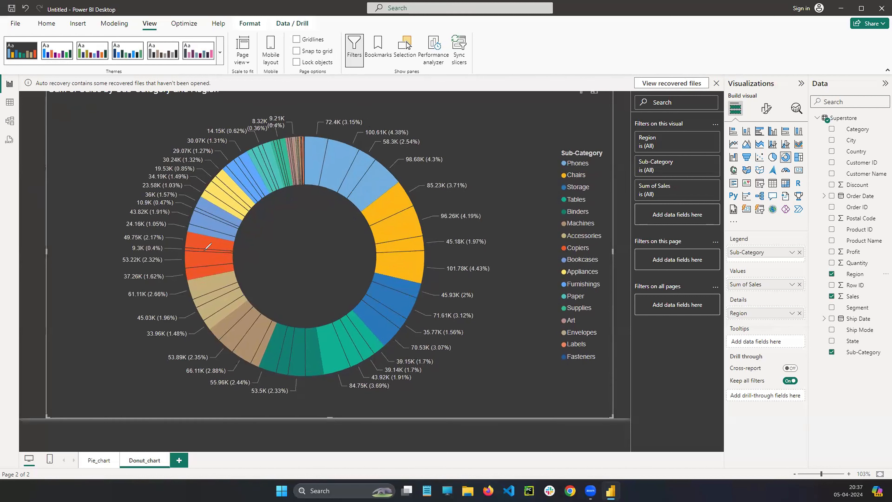
Examine the regional segments of Copiers on the donut chart and compare the chart with the one on the Pie_chart page.
{"action": "left_click_drag", "start_coordinate": [204, 242], "coordinate": [205, 268]}
{"action": "mouse_move", "coordinate": [200, 269]}
{"action": "left_mouse_down"}
{"action": "mouse_move", "coordinate": [210, 263]}
{"action": "mouse_move", "coordinate": [192, 243]}
{"action": "mouse_move", "coordinate": [196, 275]}
{"action": "left_mouse_up"}
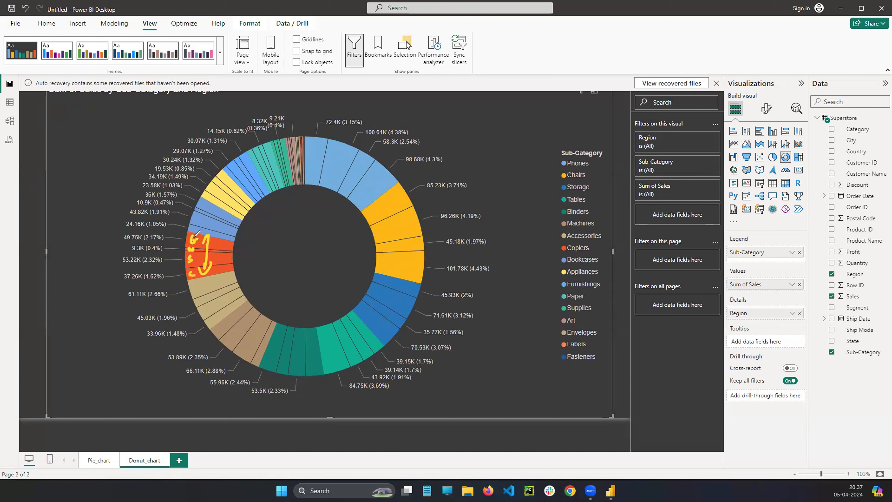
{"action": "mouse_move", "coordinate": [194, 237]}
{"action": "left_mouse_down"}
{"action": "mouse_move", "coordinate": [193, 246]}
{"action": "mouse_move", "coordinate": [163, 239]}
{"action": "left_mouse_up"}
{"action": "mouse_move", "coordinate": [162, 239]}
{"action": "left_mouse_down"}
{"action": "mouse_move", "coordinate": [191, 248]}
{"action": "mouse_move", "coordinate": [174, 253]}
{"action": "mouse_move", "coordinate": [174, 263]}
{"action": "left_mouse_up"}
{"action": "left_click_drag", "start_coordinate": [195, 273], "coordinate": [174, 280]}
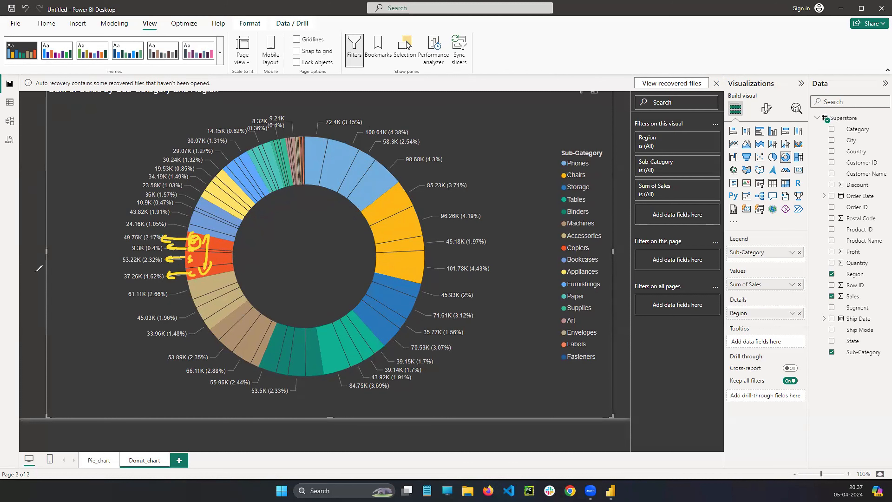
{"action": "left_click", "coordinate": [99, 460]}
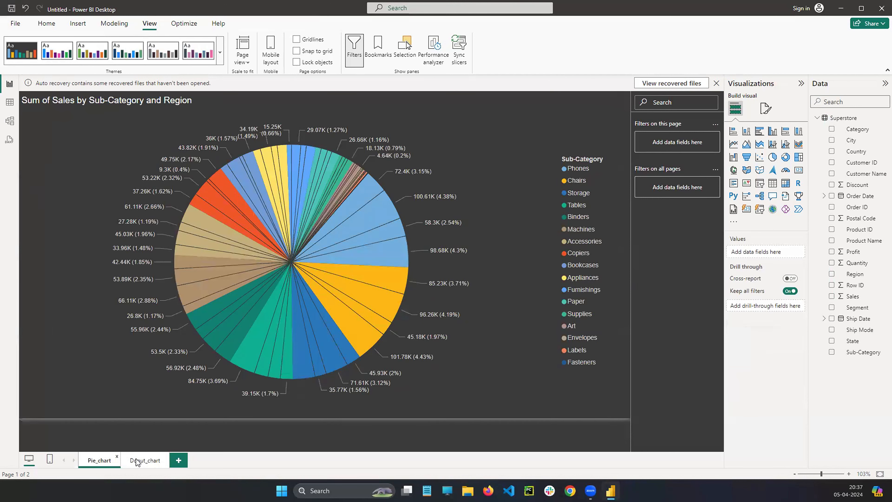
{"action": "left_click", "coordinate": [139, 461]}
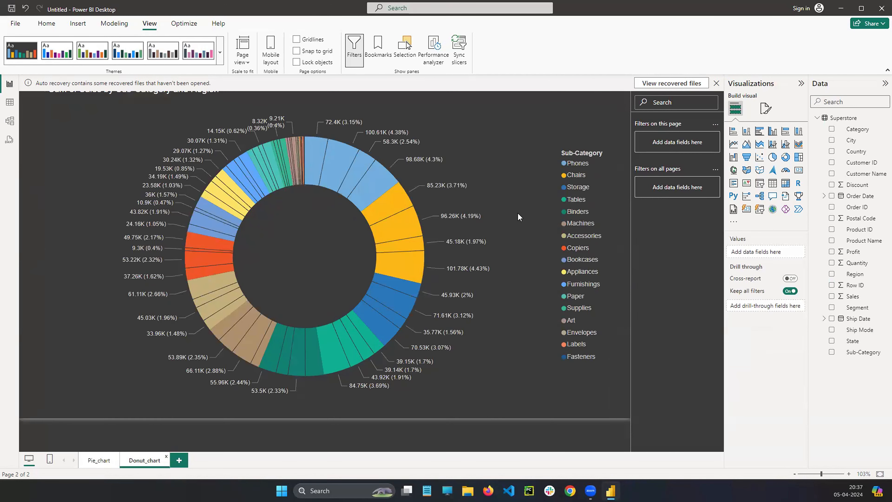
Set the rotation of the donut chart's slices to 126°.
{"action": "left_click", "coordinate": [525, 205]}
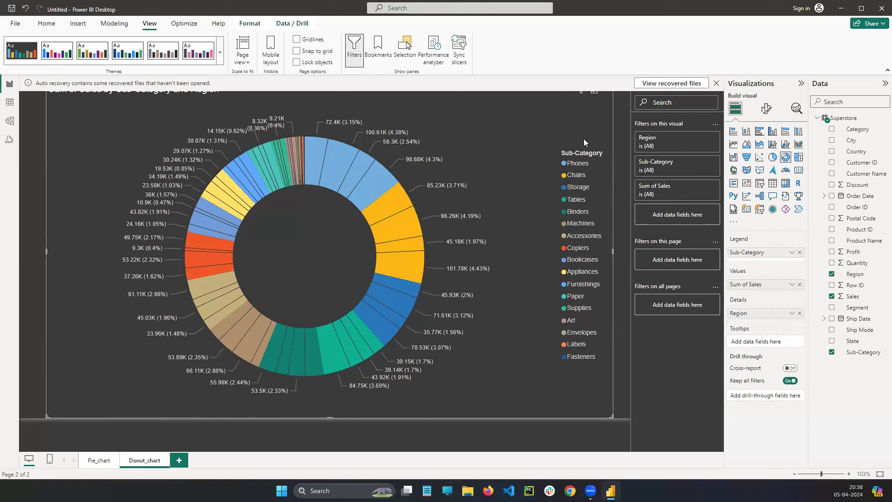
{"action": "left_click", "coordinate": [766, 109]}
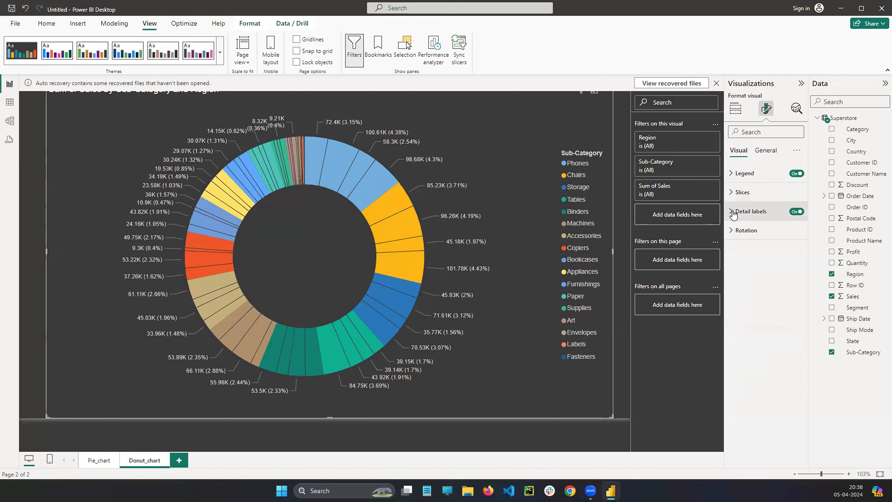
{"action": "left_click", "coordinate": [737, 231]}
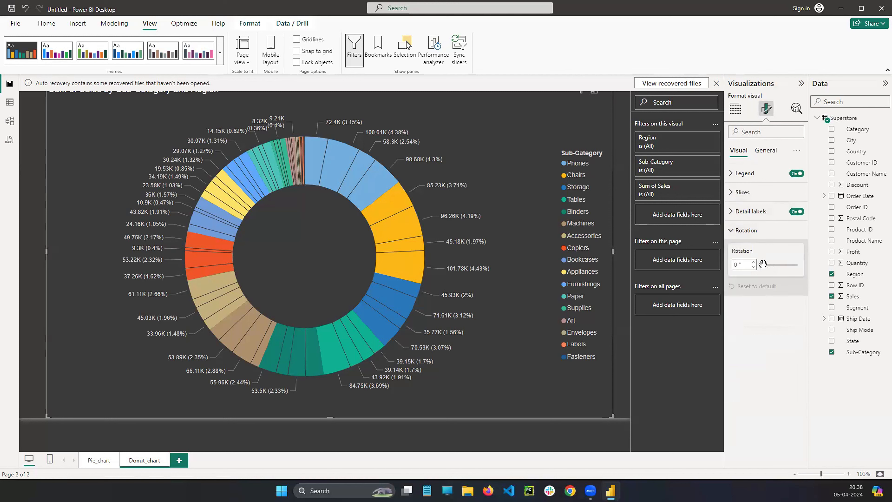
{"action": "left_click_drag", "start_coordinate": [763, 264], "coordinate": [775, 265]}
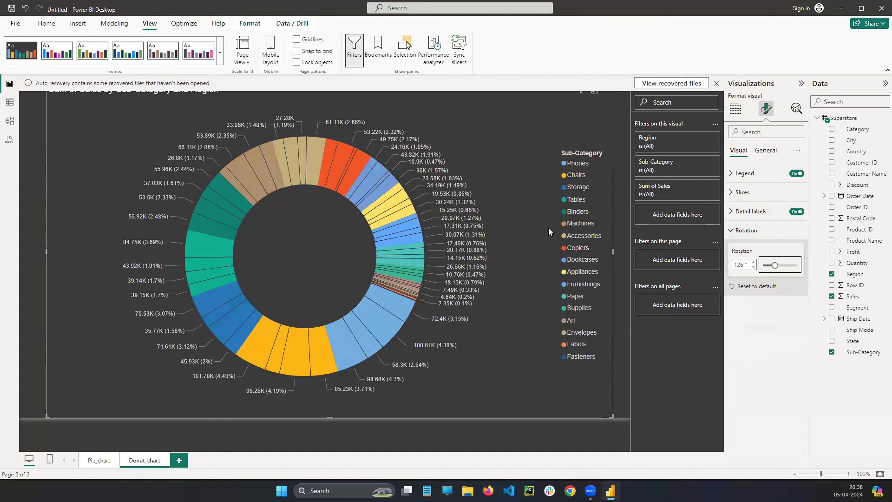
{"action": "left_click", "coordinate": [735, 229]}
{"action": "left_click", "coordinate": [734, 211]}
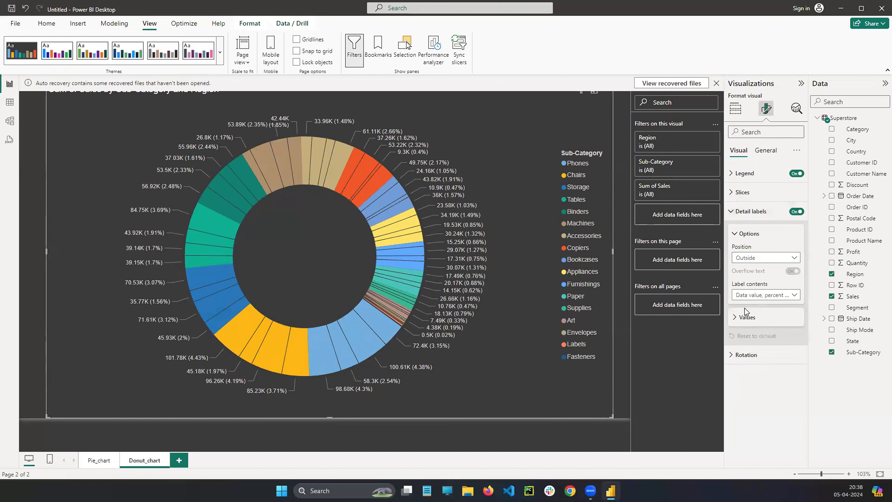
{"action": "left_click", "coordinate": [735, 211]}
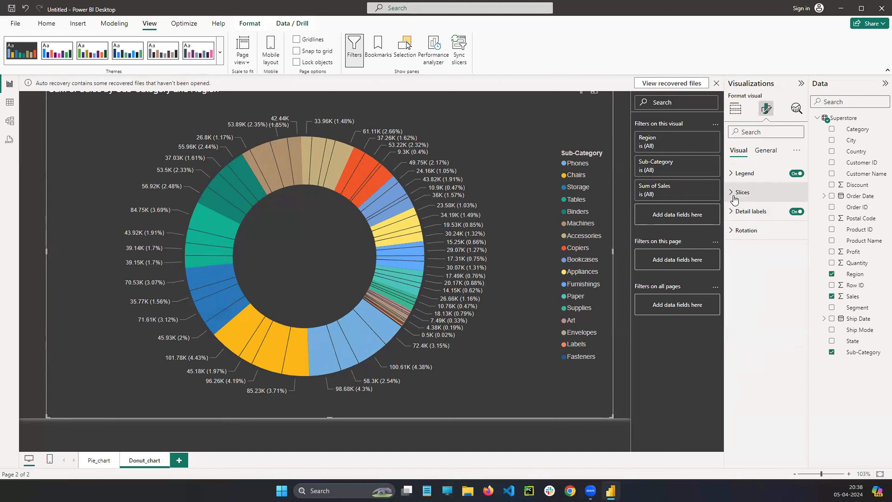
{"action": "left_click", "coordinate": [734, 196]}
{"action": "left_click", "coordinate": [734, 196]}
Set the donut chart's legend position to Center right and its text to bold at size 12.
{"action": "left_click", "coordinate": [732, 174]}
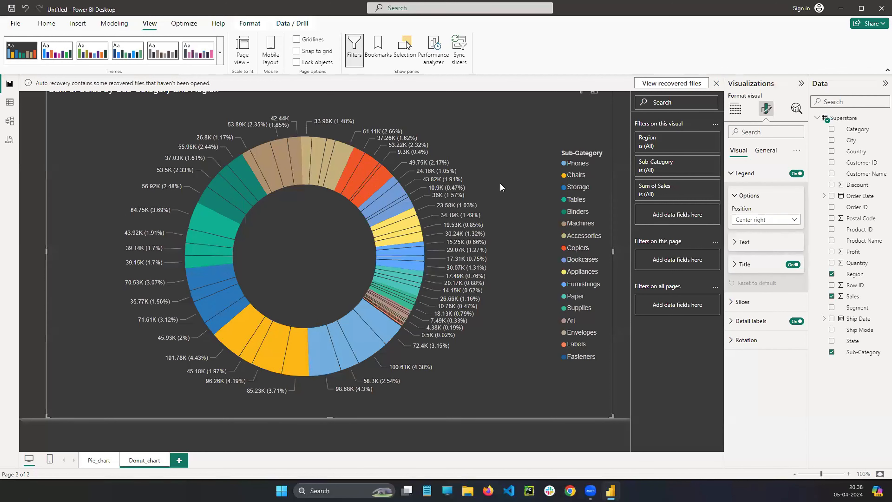
{"action": "left_click", "coordinate": [761, 220]}
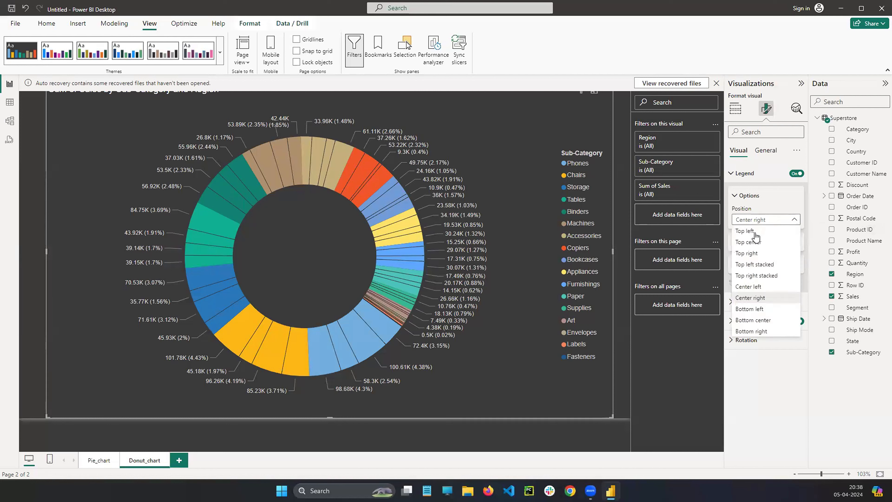
{"action": "left_click", "coordinate": [748, 298]}
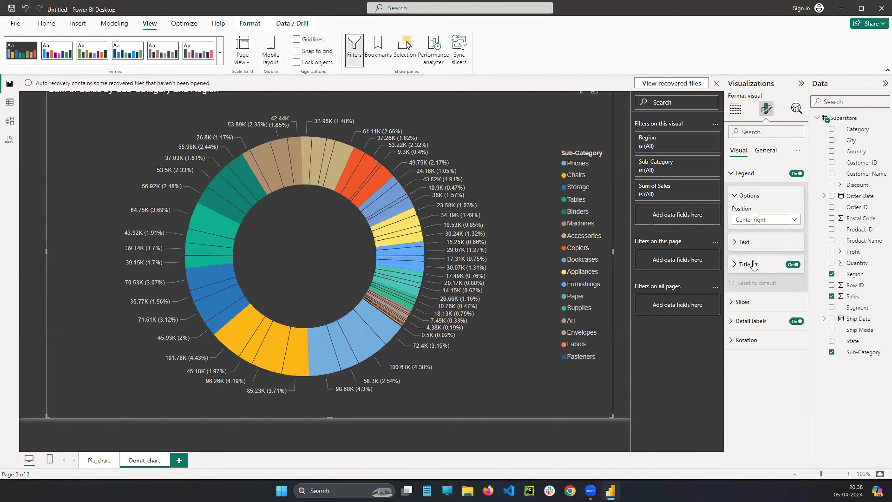
{"action": "left_click", "coordinate": [743, 242]}
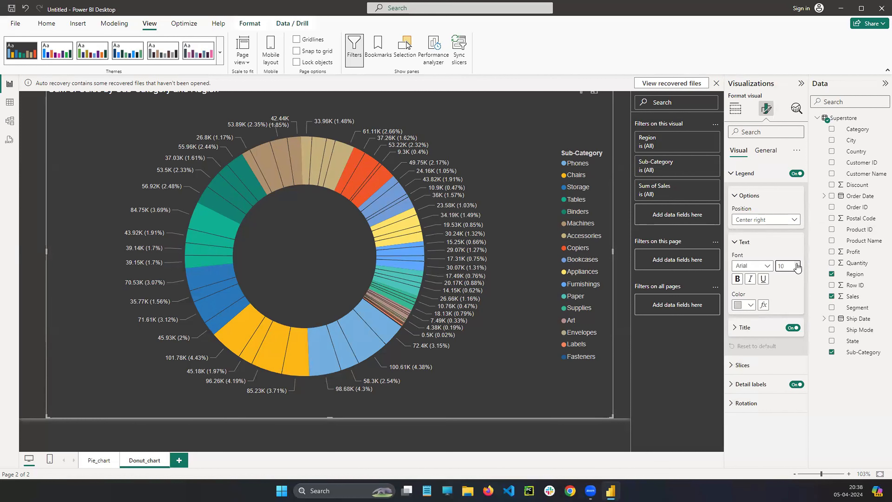
{"action": "left_click", "coordinate": [738, 279]}
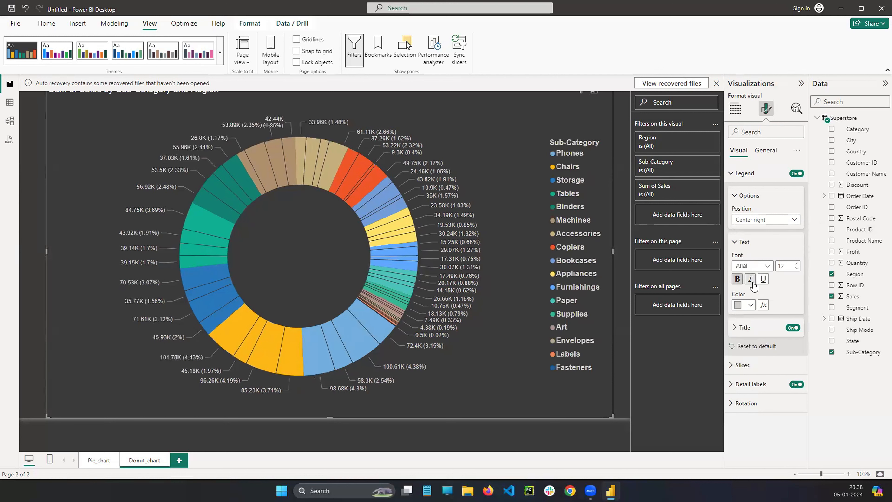
{"action": "left_click", "coordinate": [735, 196]}
{"action": "left_click", "coordinate": [735, 218]}
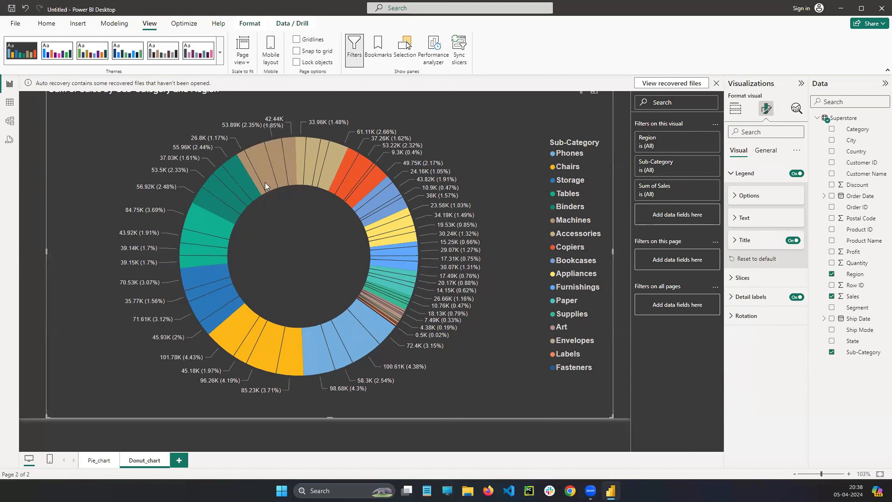
{"action": "left_click", "coordinate": [735, 108]}
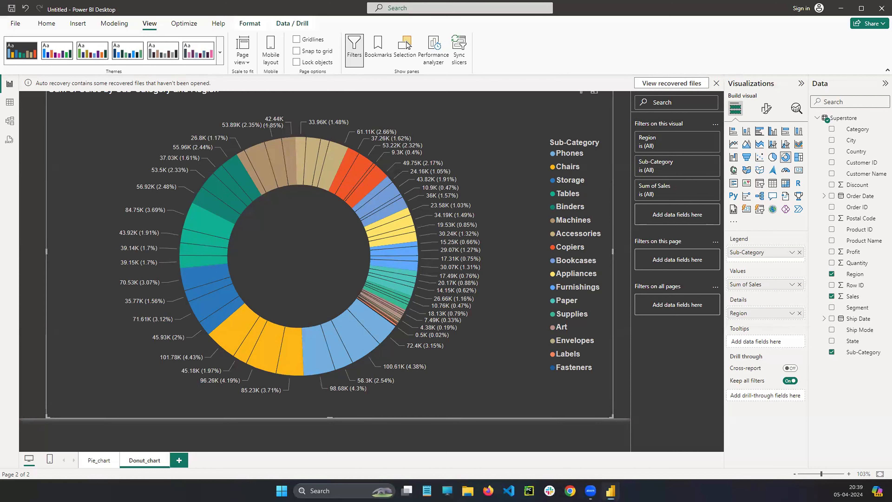
Dismiss the auto recovery notice by removing the unopened recovered files, and lower the donut chart's upper edge slightly.
{"action": "mouse_move", "coordinate": [577, 133]}
{"action": "left_mouse_down"}
{"action": "mouse_move", "coordinate": [542, 355]}
{"action": "mouse_move", "coordinate": [611, 305]}
{"action": "mouse_move", "coordinate": [613, 223]}
{"action": "mouse_move", "coordinate": [566, 133]}
{"action": "left_mouse_up"}
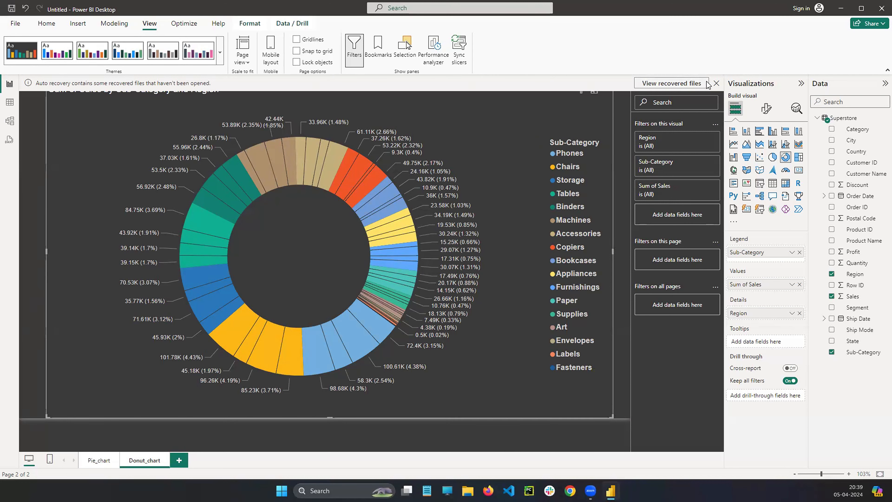
{"action": "left_click", "coordinate": [717, 84]}
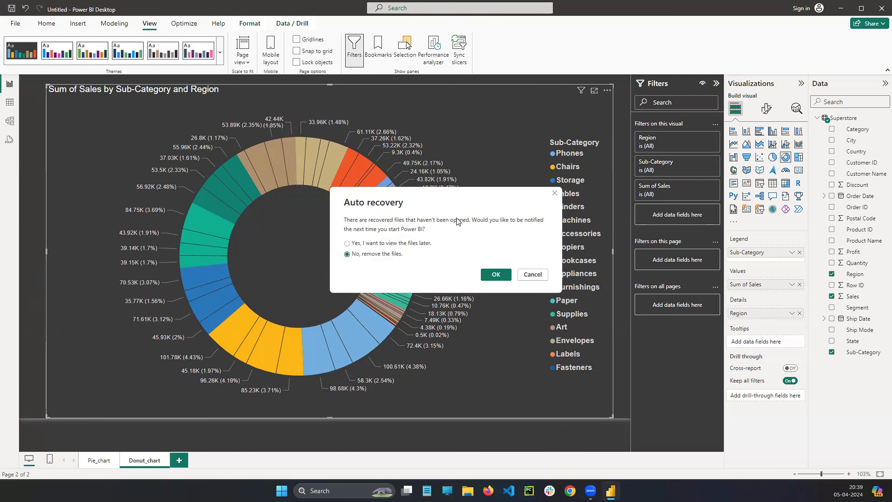
{"action": "left_click", "coordinate": [532, 274]}
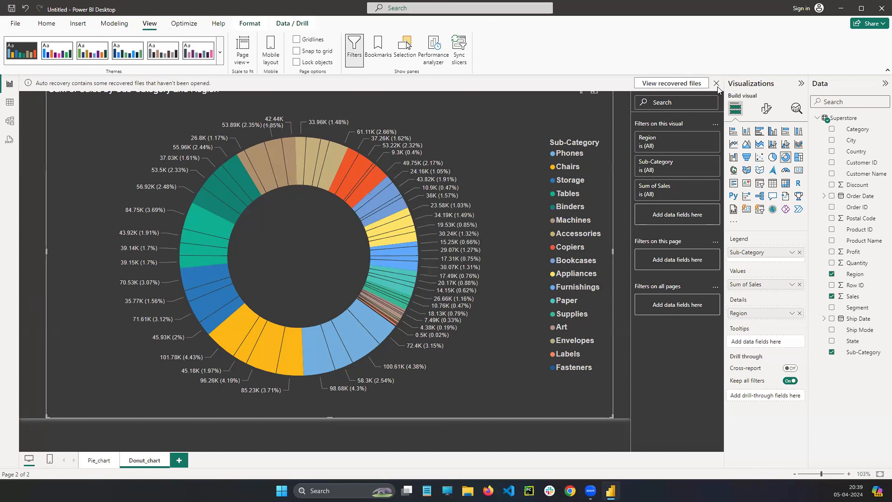
{"action": "left_click", "coordinate": [716, 85]}
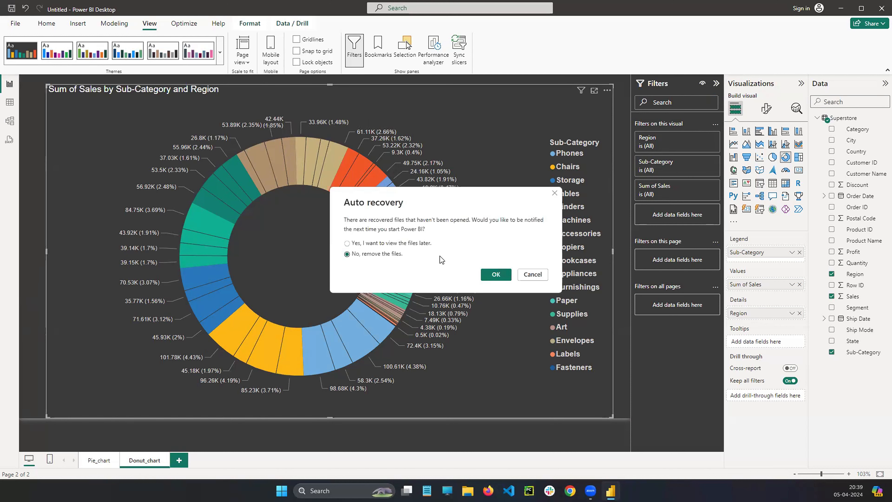
{"action": "left_click", "coordinate": [497, 276]}
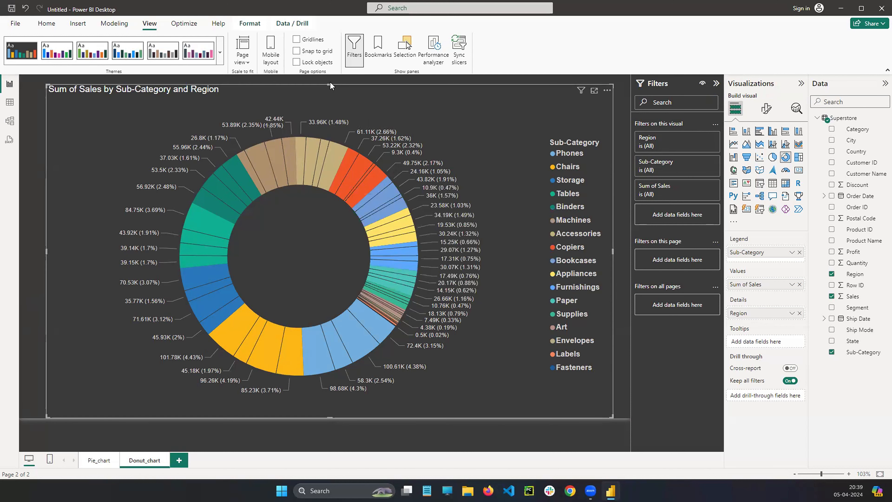
{"action": "left_click_drag", "start_coordinate": [330, 84], "coordinate": [329, 90]}
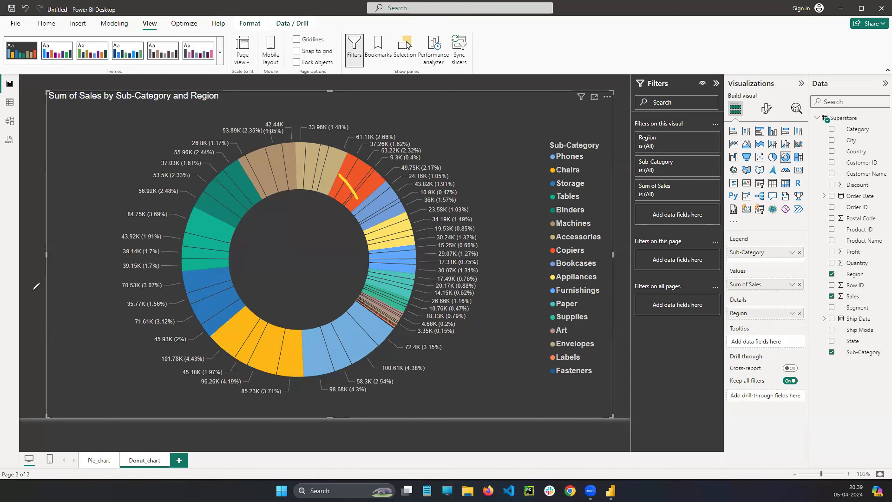
Set the rotation of the donut chart's slices to 0°.
{"action": "mouse_move", "coordinate": [345, 170]}
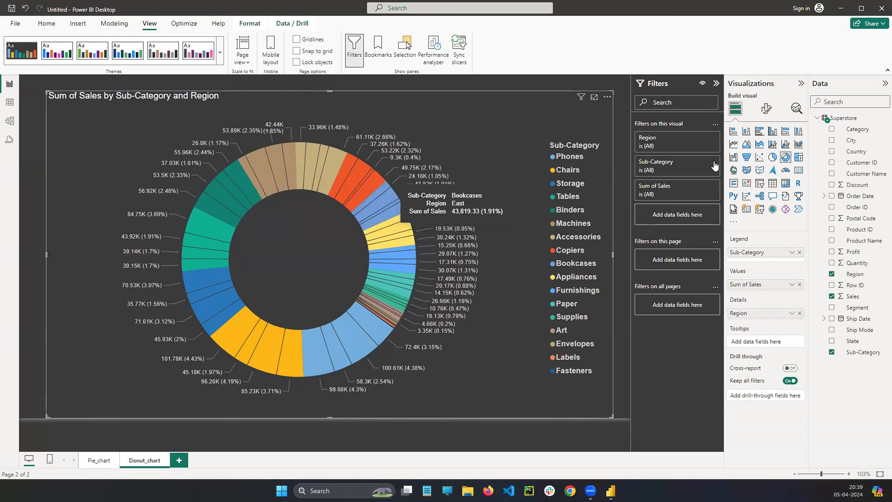
{"action": "left_click", "coordinate": [766, 108]}
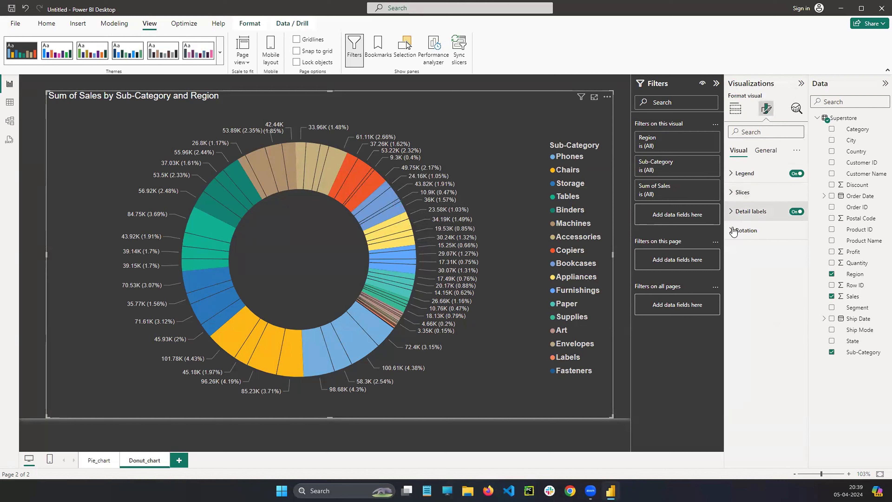
{"action": "left_click", "coordinate": [742, 230]}
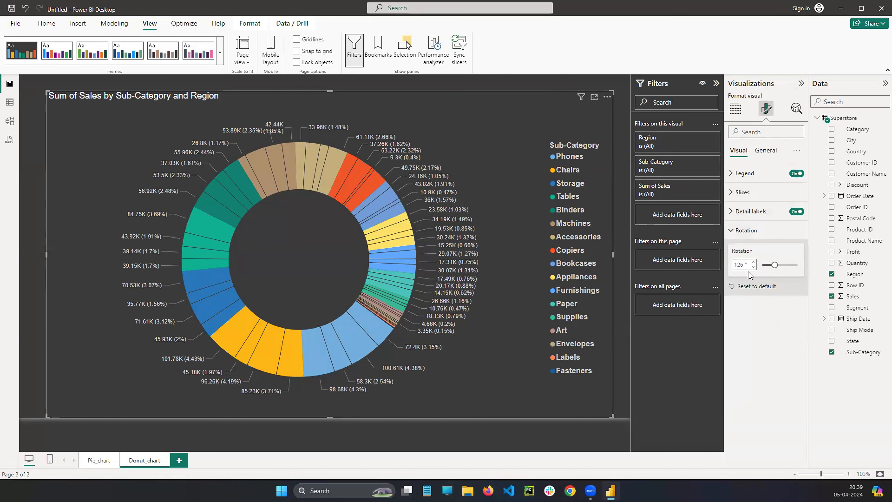
{"action": "left_click_drag", "start_coordinate": [772, 265], "coordinate": [763, 265]}
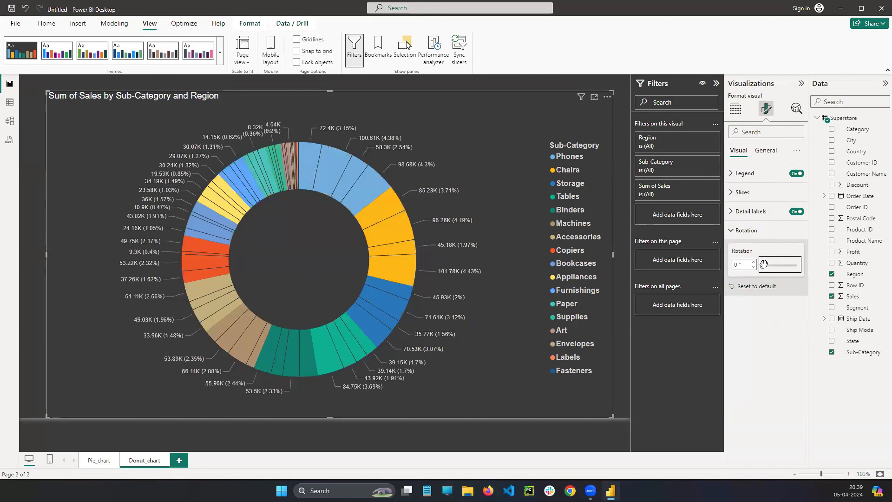
{"action": "left_click", "coordinate": [732, 231]}
Try a different position for the donut chart's detail labels and return it to Outside.
{"action": "left_click", "coordinate": [745, 211]}
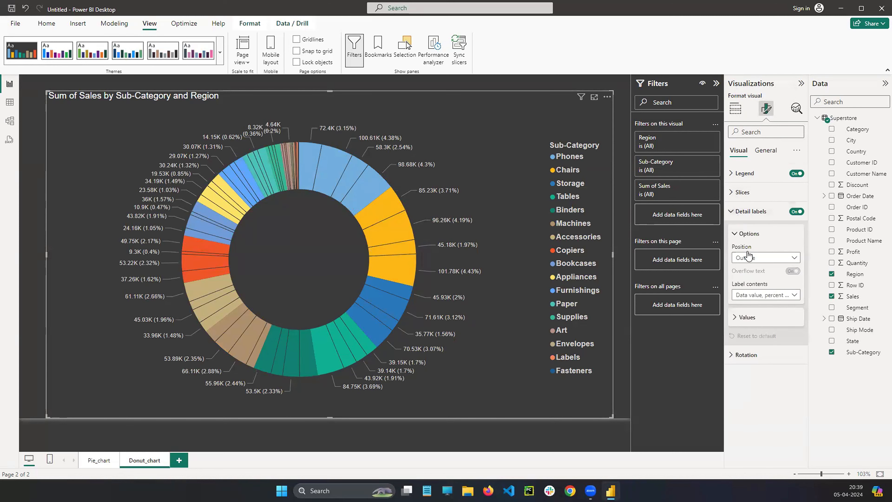
{"action": "left_click", "coordinate": [763, 260]}
{"action": "left_click", "coordinate": [752, 280]}
{"action": "left_click", "coordinate": [755, 259]}
{"action": "left_click", "coordinate": [770, 270]}
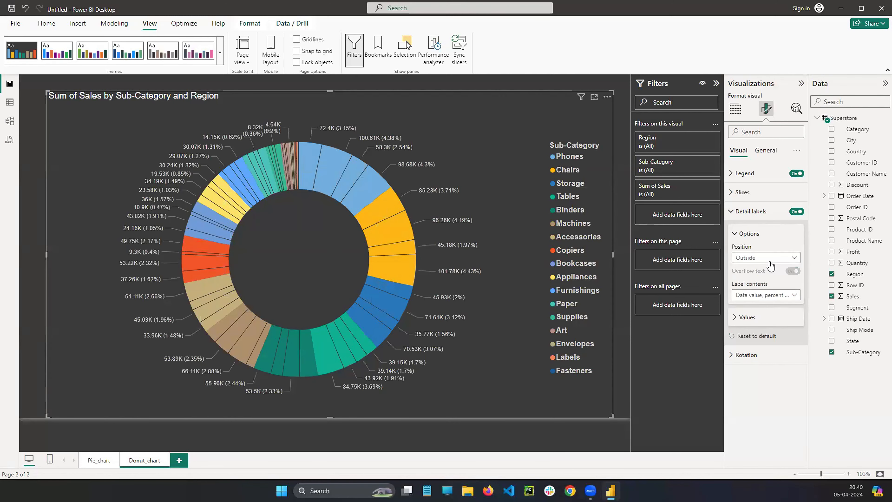
Try Percent of total and Data value as the detail label contents, and return to Data value, percent of total.
{"action": "left_click", "coordinate": [759, 296]}
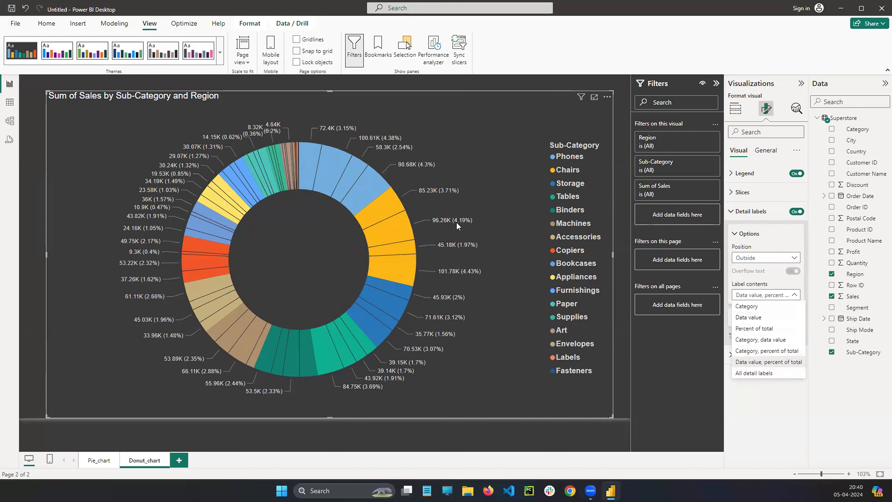
{"action": "left_click", "coordinate": [762, 330]}
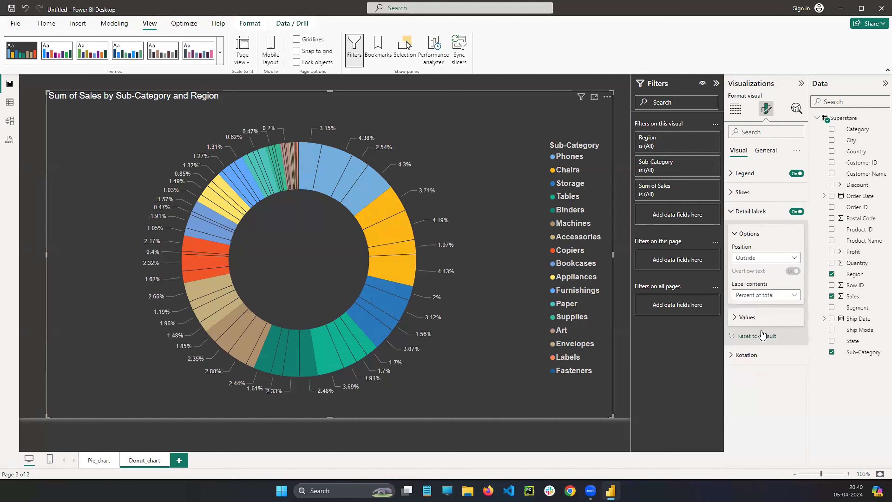
{"action": "left_click", "coordinate": [755, 297]}
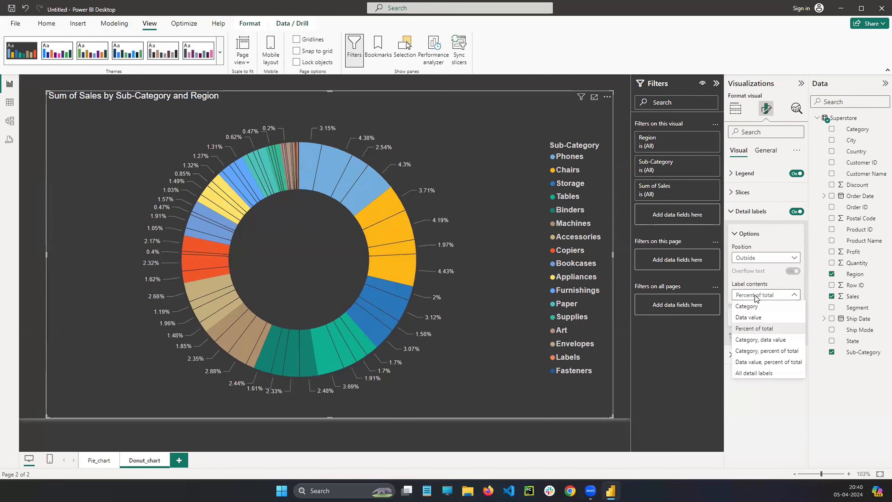
{"action": "left_click", "coordinate": [755, 316]}
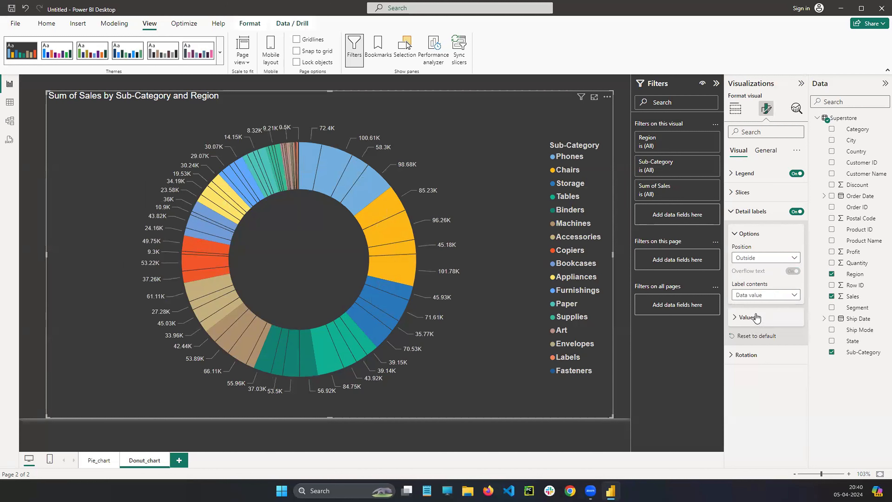
{"action": "left_click", "coordinate": [754, 297]}
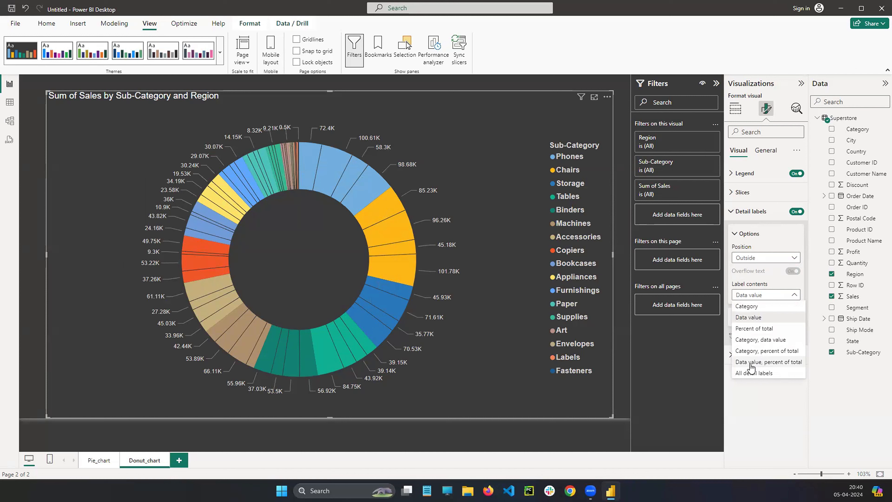
{"action": "left_click", "coordinate": [778, 364]}
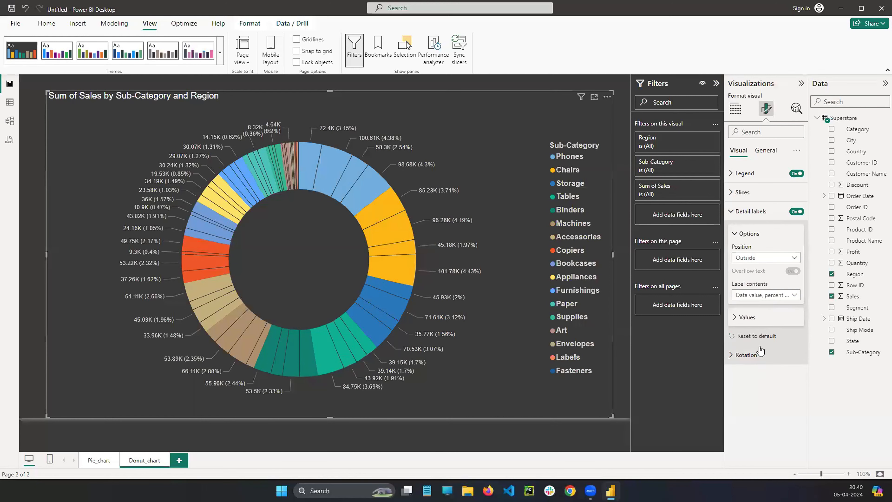
{"action": "left_click", "coordinate": [734, 235]}
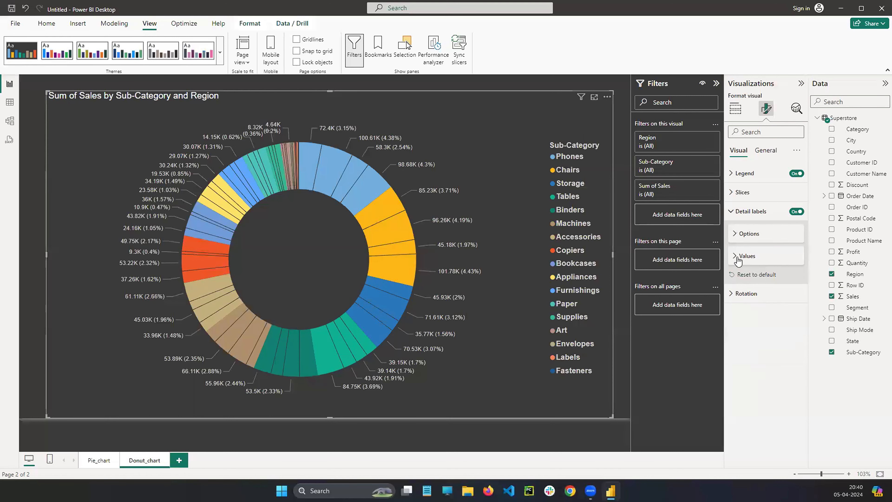
{"action": "left_click", "coordinate": [733, 212]}
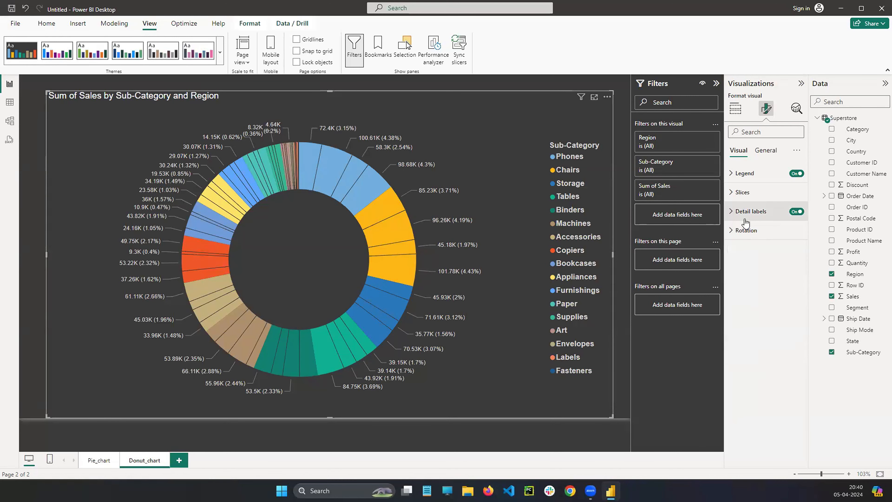
Change the color of the donut chart's Phones slices to red, #E8060A.
{"action": "left_click", "coordinate": [733, 193]}
{"action": "scroll", "coordinate": [757, 260], "scroll_direction": "down", "scroll_amount": 5}
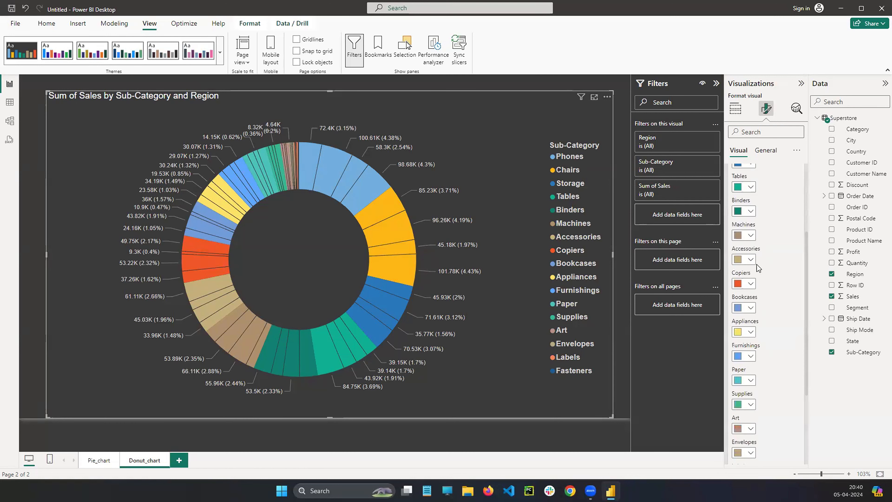
{"action": "scroll", "coordinate": [755, 352], "scroll_direction": "up", "scroll_amount": 5}
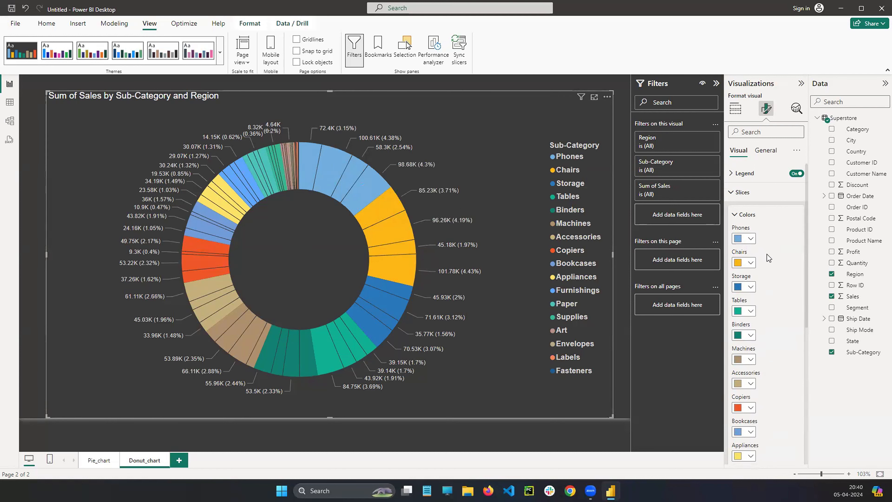
{"action": "left_click", "coordinate": [751, 239]}
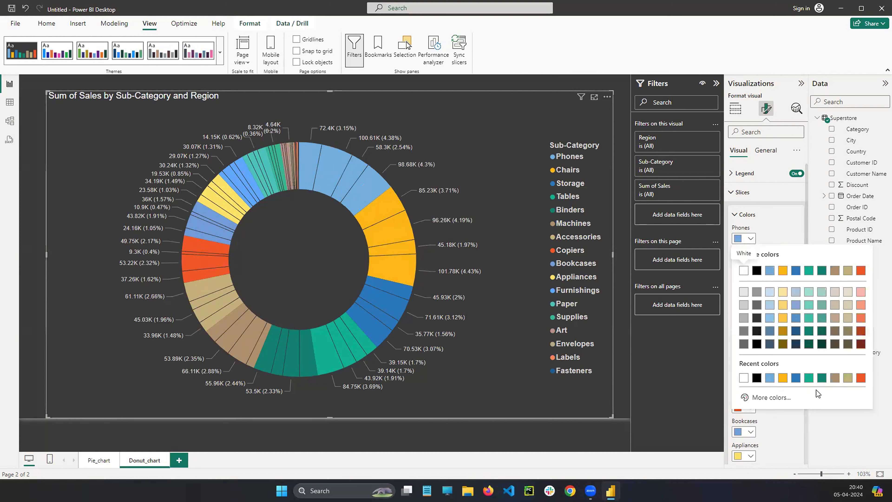
{"action": "left_click", "coordinate": [771, 396]}
{"action": "left_click_drag", "start_coordinate": [811, 366], "coordinate": [862, 365]}
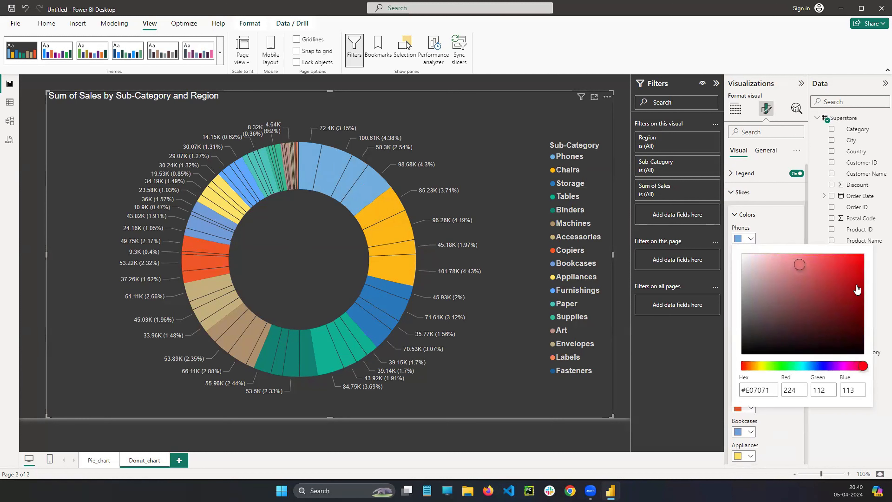
{"action": "left_click", "coordinate": [857, 262]}
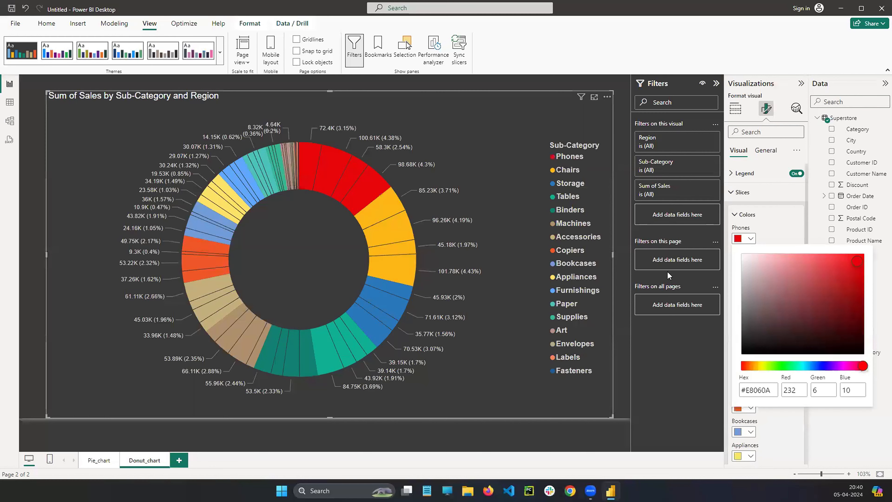
{"action": "left_click", "coordinate": [705, 329]}
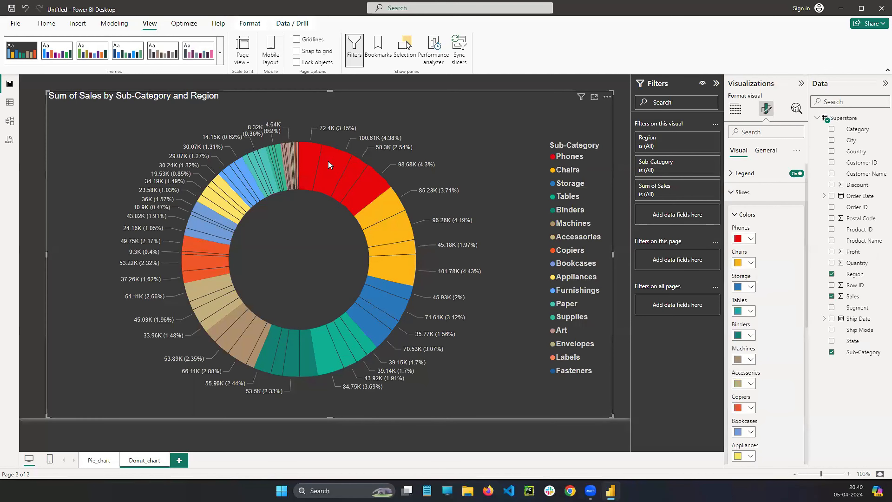
{"action": "mouse_move", "coordinate": [364, 188]}
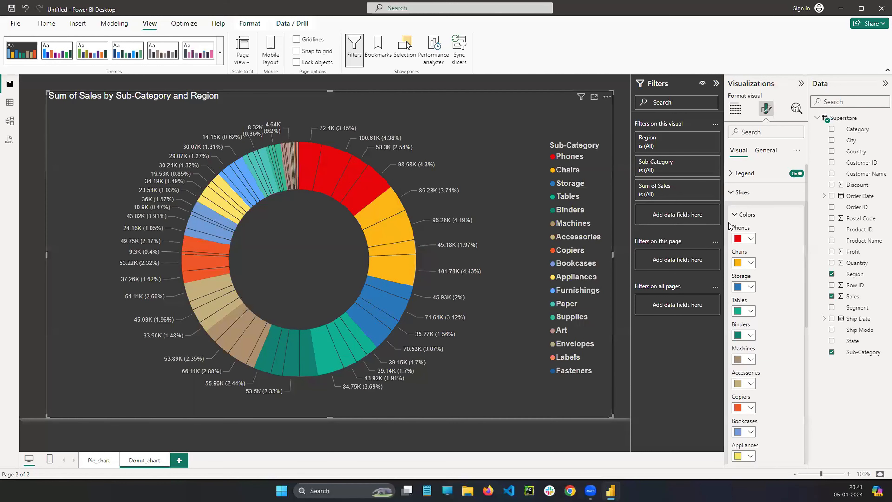
Try inner radii of 0% and 99% for the donut chart's slices and settle on 50%.
{"action": "left_click", "coordinate": [735, 215]}
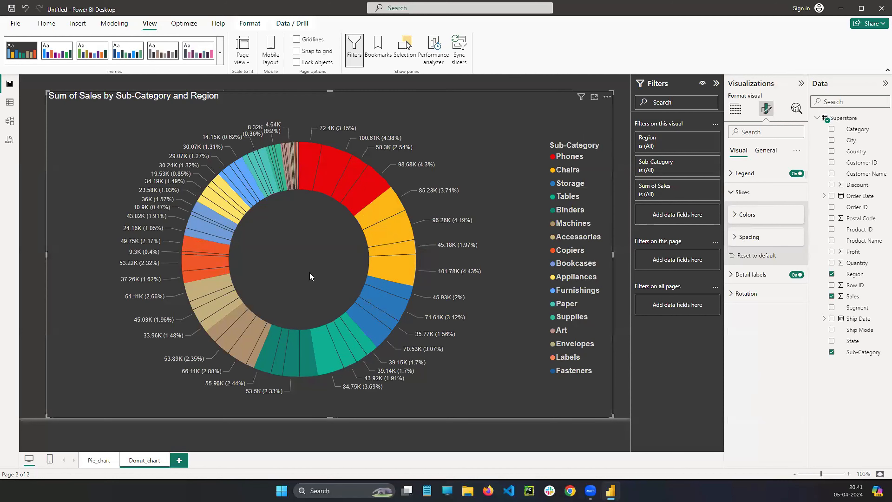
{"action": "left_click", "coordinate": [739, 242]}
{"action": "left_click_drag", "start_coordinate": [780, 262], "coordinate": [763, 261]}
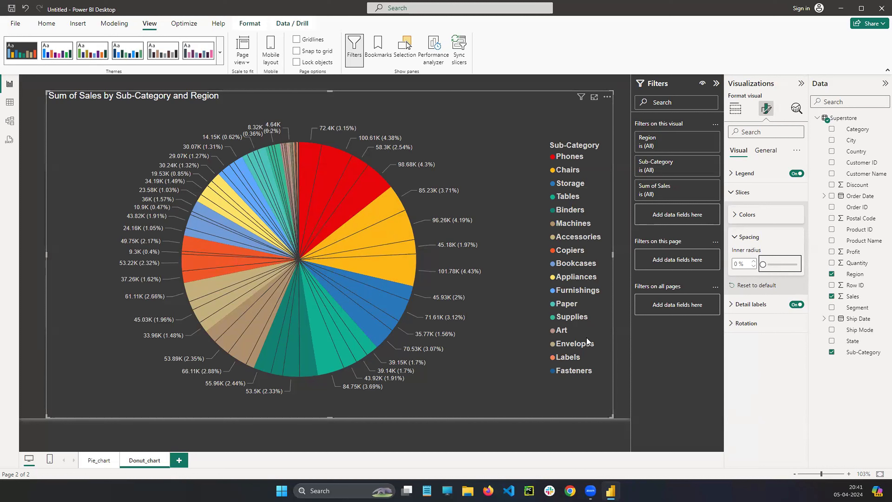
{"action": "left_click_drag", "start_coordinate": [763, 264], "coordinate": [806, 269]}
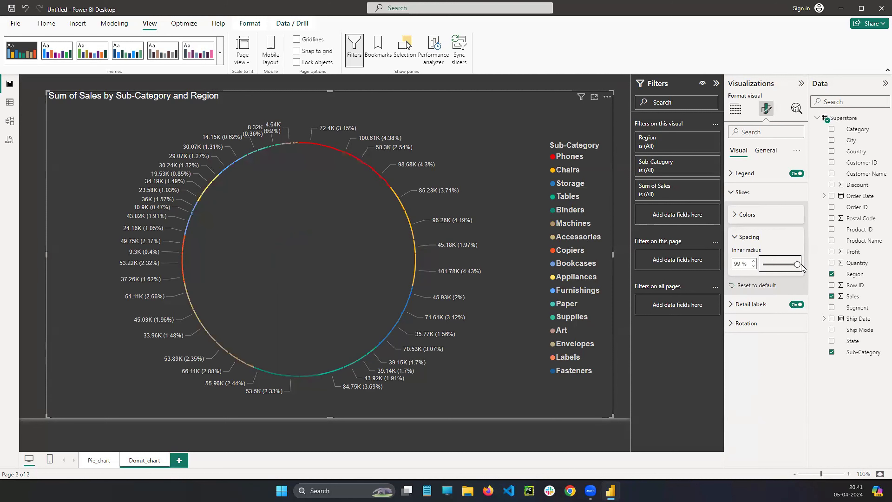
{"action": "left_click_drag", "start_coordinate": [797, 264], "coordinate": [783, 279]}
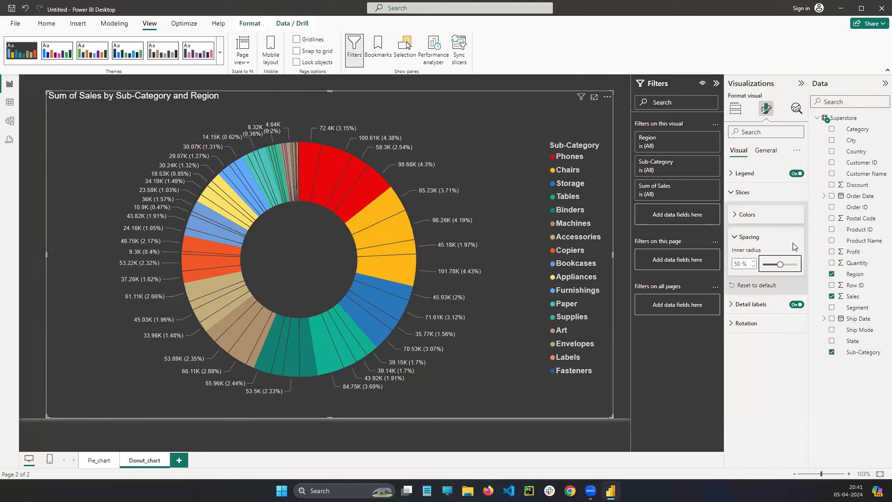
{"action": "left_click", "coordinate": [738, 238]}
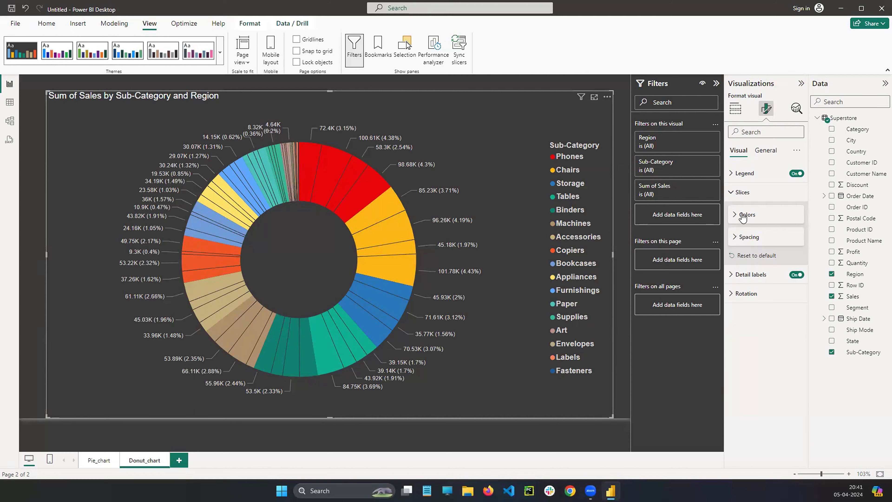
{"action": "left_click", "coordinate": [736, 194]}
Compare the Pie_chart page with the Donut_chart page and add a new blank report page.
{"action": "left_click", "coordinate": [99, 461]}
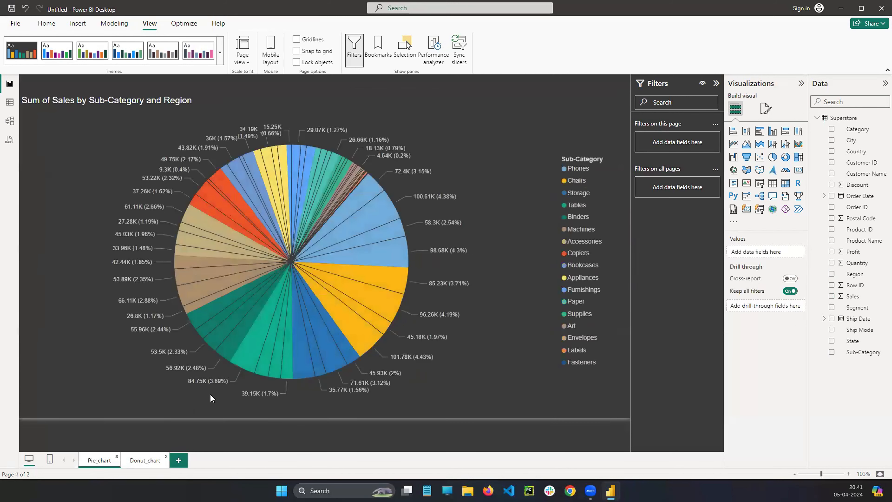
{"action": "left_click", "coordinate": [145, 461]}
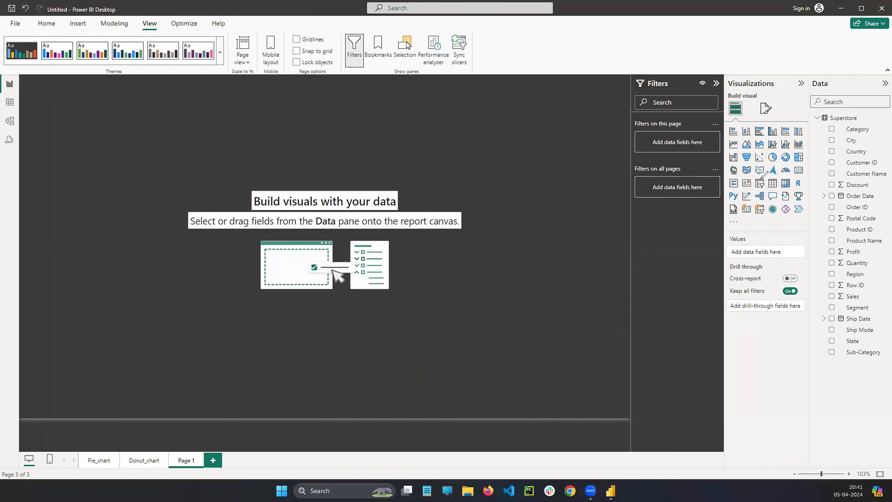
{"action": "mouse_move", "coordinate": [769, 175]}
{"action": "left_mouse_down"}
{"action": "mouse_move", "coordinate": [769, 193]}
{"action": "mouse_move", "coordinate": [791, 177]}
{"action": "left_mouse_up"}
{"action": "mouse_move", "coordinate": [768, 176]}
{"action": "left_mouse_down"}
{"action": "mouse_move", "coordinate": [796, 187]}
{"action": "mouse_move", "coordinate": [796, 172]}
{"action": "mouse_move", "coordinate": [795, 186]}
{"action": "left_mouse_up"}
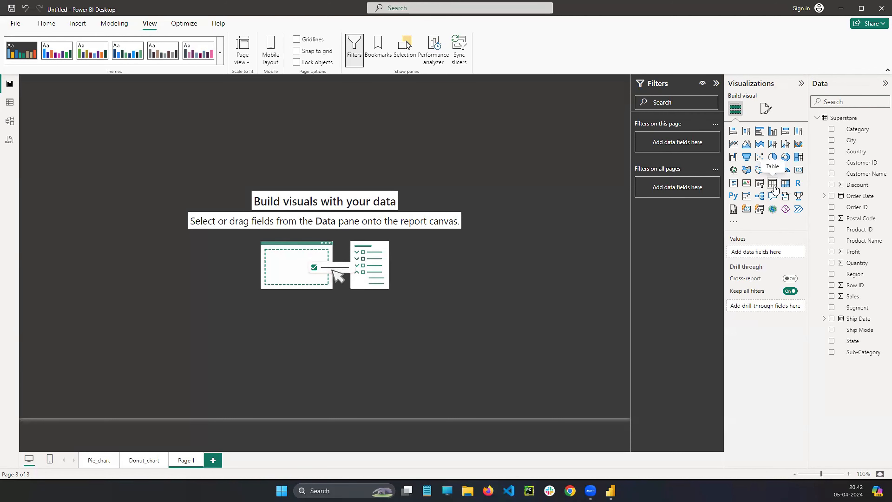
Review the donut and pie charts on the Donut_chart and Pie_chart pages and return to Page 1.
{"action": "left_click", "coordinate": [136, 463]}
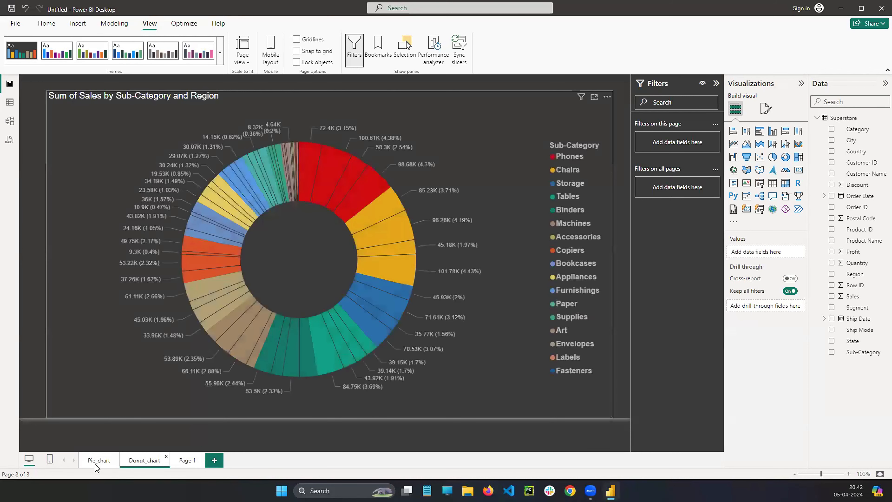
{"action": "left_click", "coordinate": [99, 461]}
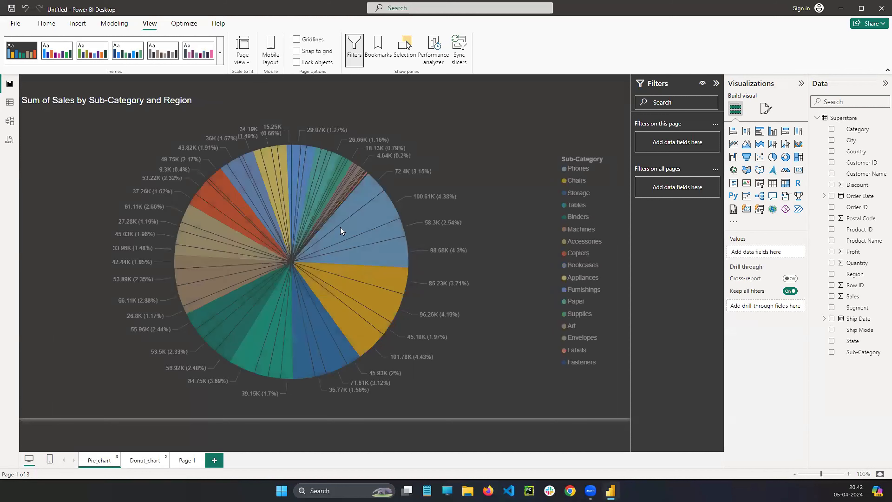
{"action": "left_click", "coordinate": [147, 460]}
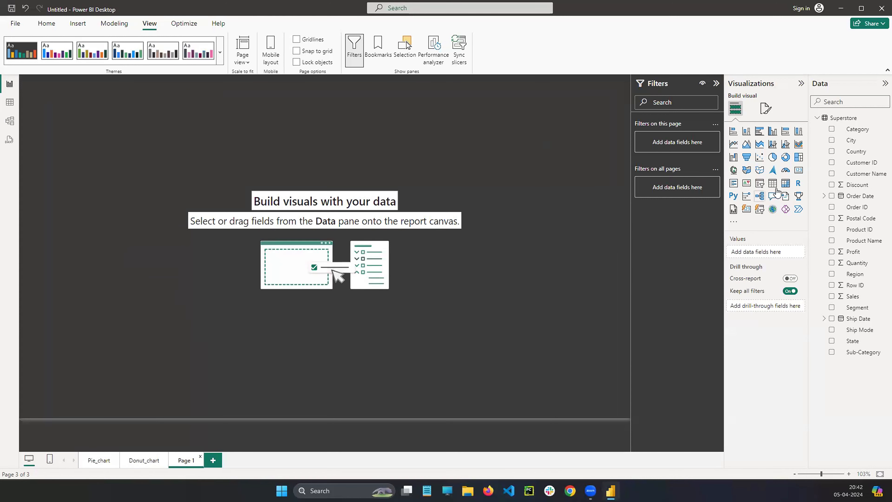
{"action": "left_click", "coordinate": [772, 185]}
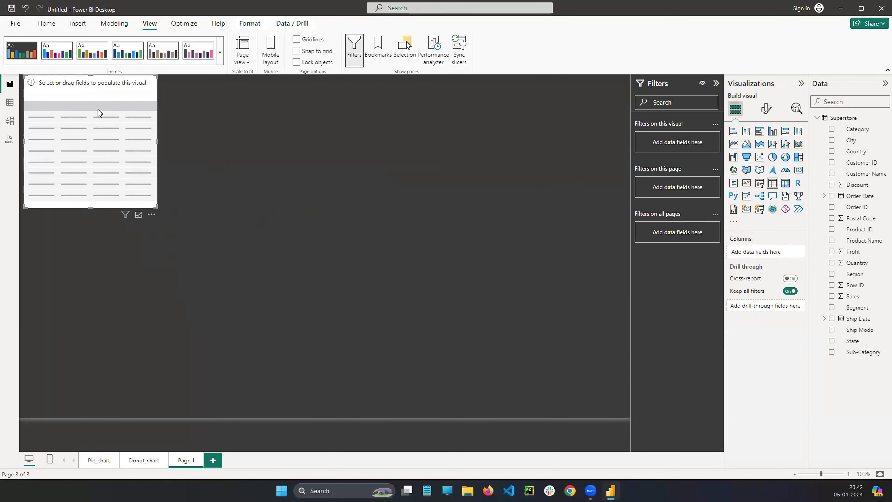
{"action": "left_click_drag", "start_coordinate": [99, 112], "coordinate": [288, 184]}
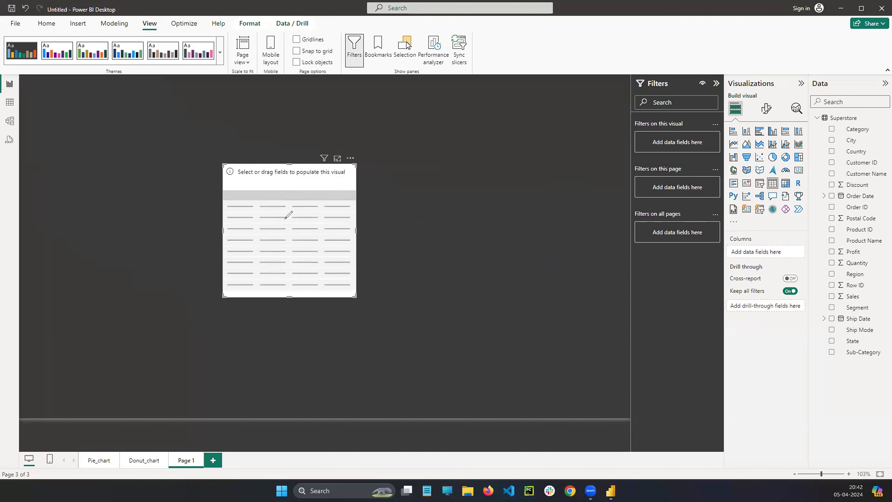
{"action": "mouse_move", "coordinate": [241, 183]}
{"action": "left_mouse_down"}
{"action": "mouse_move", "coordinate": [239, 199]}
{"action": "mouse_move", "coordinate": [302, 192]}
{"action": "mouse_move", "coordinate": [328, 204]}
{"action": "mouse_move", "coordinate": [335, 193]}
{"action": "left_mouse_up"}
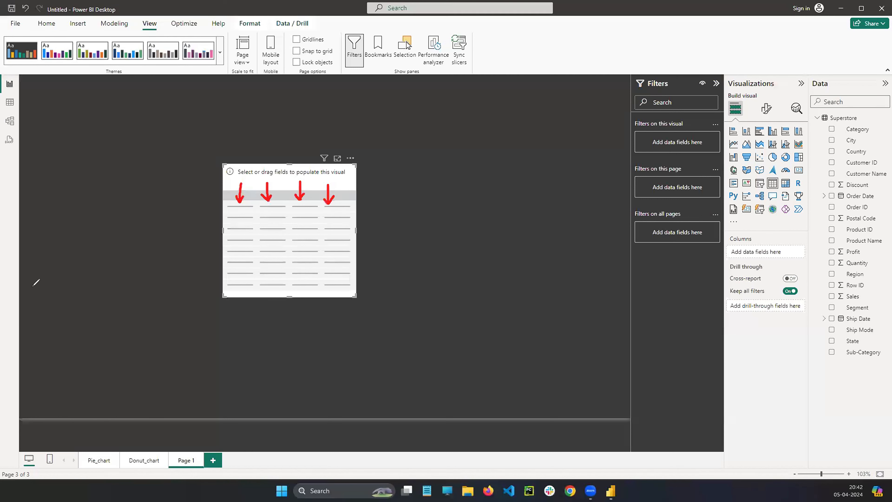
{"action": "key", "text": "Escape"}
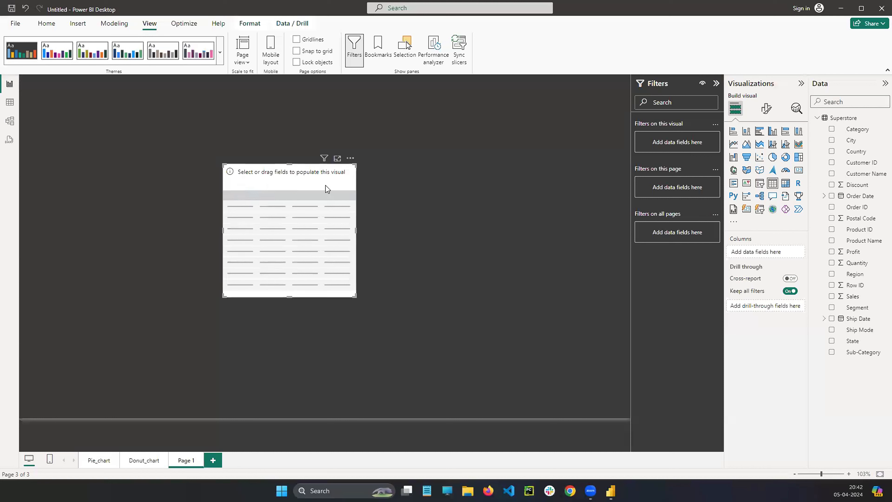
{"action": "left_click", "coordinate": [350, 157]}
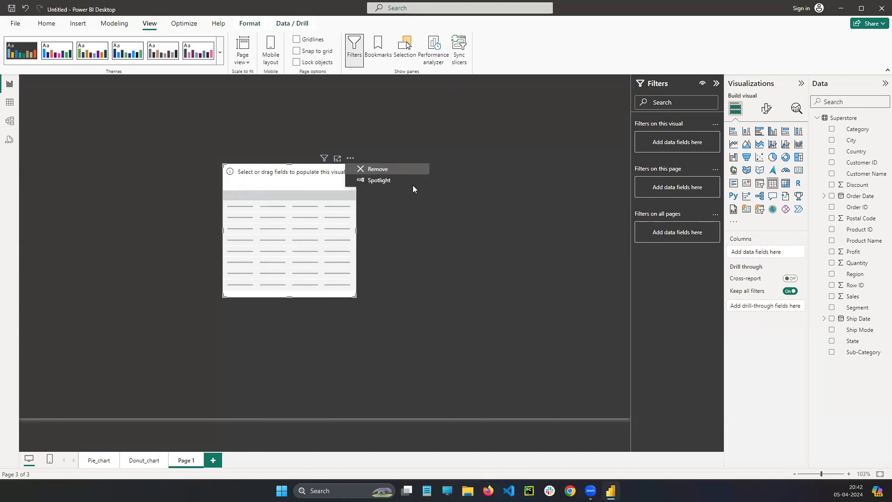
{"action": "left_click", "coordinate": [373, 170]}
{"action": "left_click", "coordinate": [773, 185]}
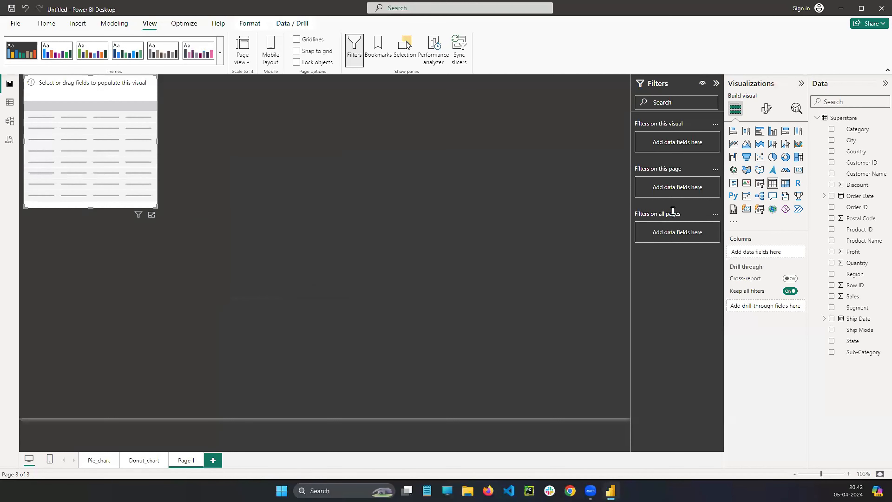
{"action": "left_click_drag", "start_coordinate": [98, 136], "coordinate": [316, 228]}
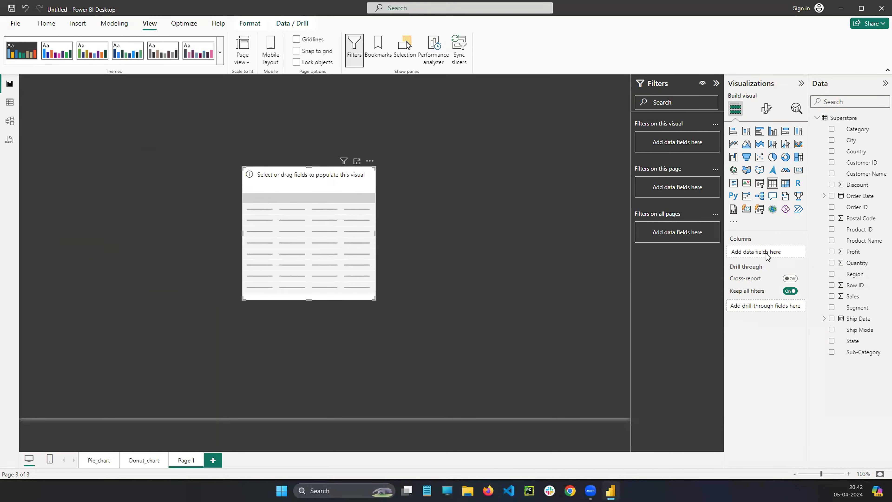
{"action": "left_click", "coordinate": [370, 161]}
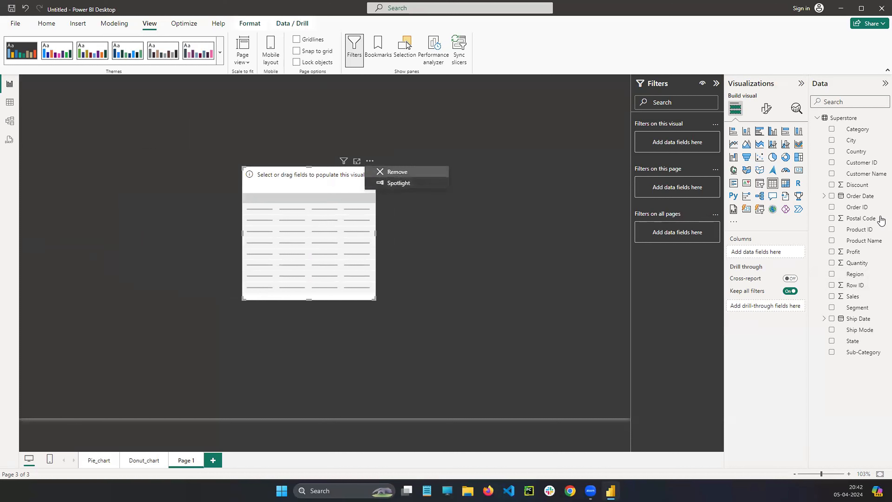
{"action": "left_click", "coordinate": [396, 172]}
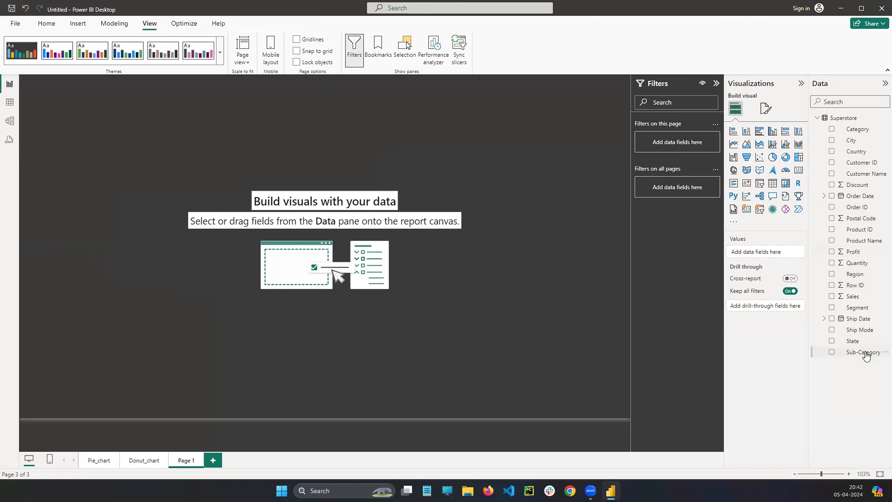
{"action": "left_click_drag", "start_coordinate": [866, 355], "coordinate": [117, 119]}
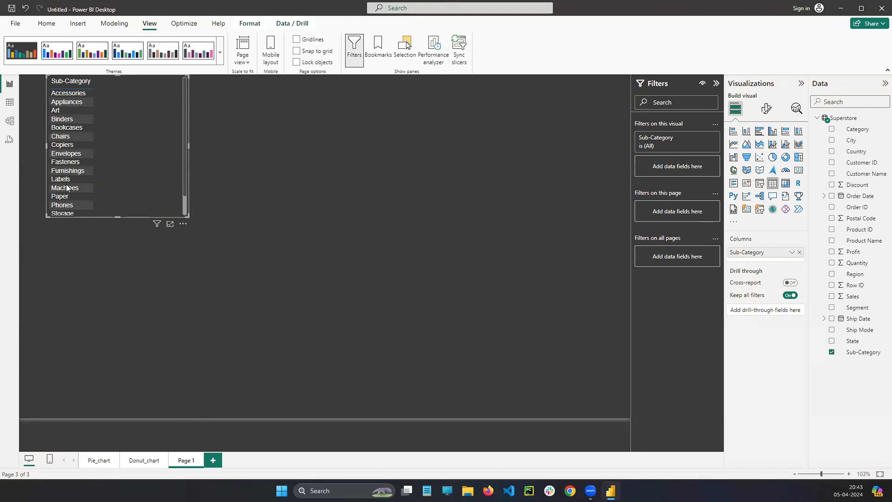
{"action": "left_click", "coordinate": [183, 224]}
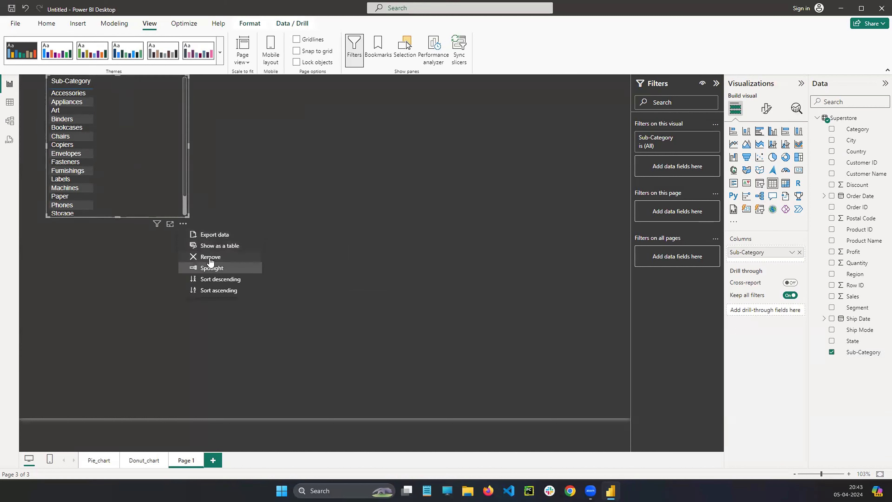
{"action": "left_click", "coordinate": [210, 257]}
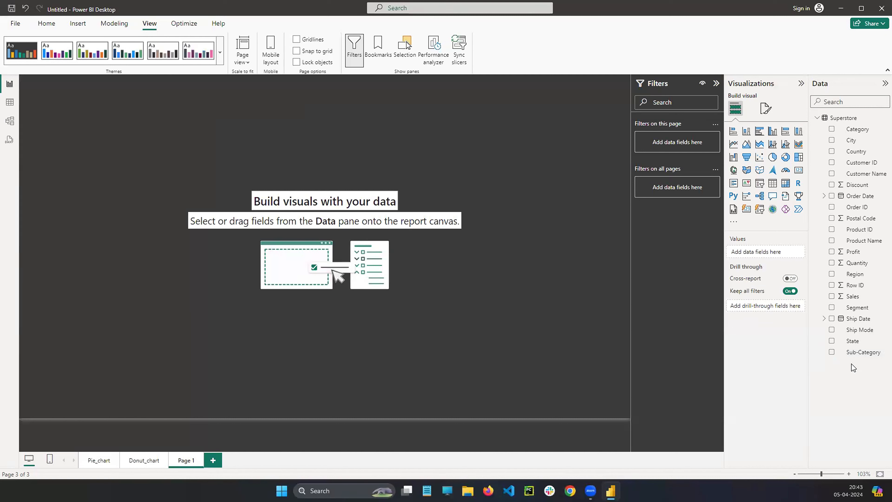
{"action": "left_click_drag", "start_coordinate": [863, 353], "coordinate": [132, 165]}
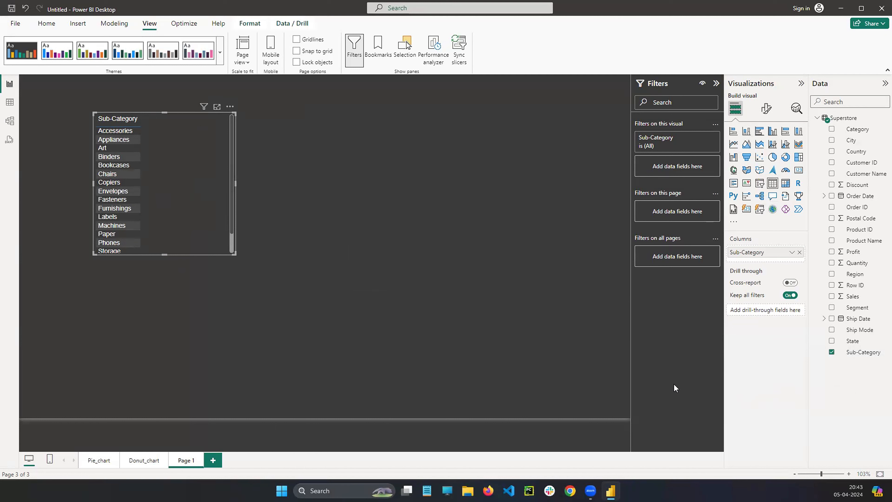
{"action": "left_click", "coordinate": [229, 106]}
{"action": "left_click", "coordinate": [247, 138]}
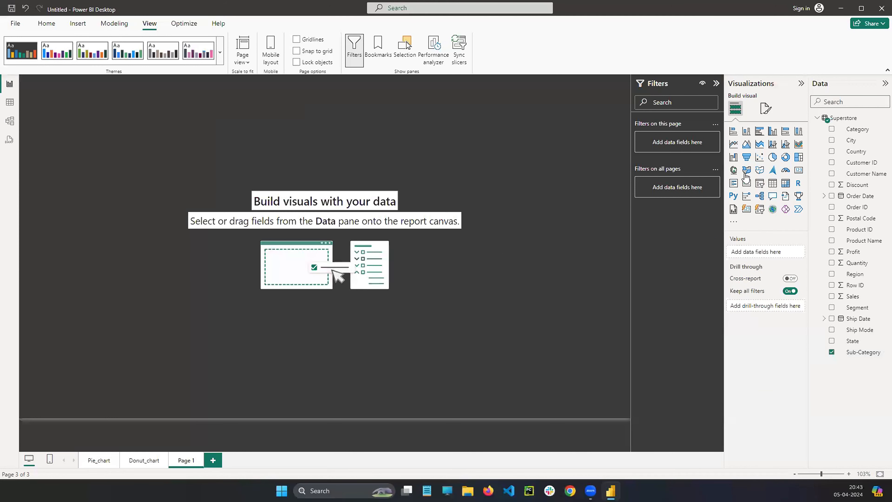
Insert a table visual with Sub-Category as its column near the middle of Page 1 and extend its height to fit all rows.
{"action": "left_click", "coordinate": [771, 185]}
{"action": "left_click_drag", "start_coordinate": [94, 102], "coordinate": [174, 160]}
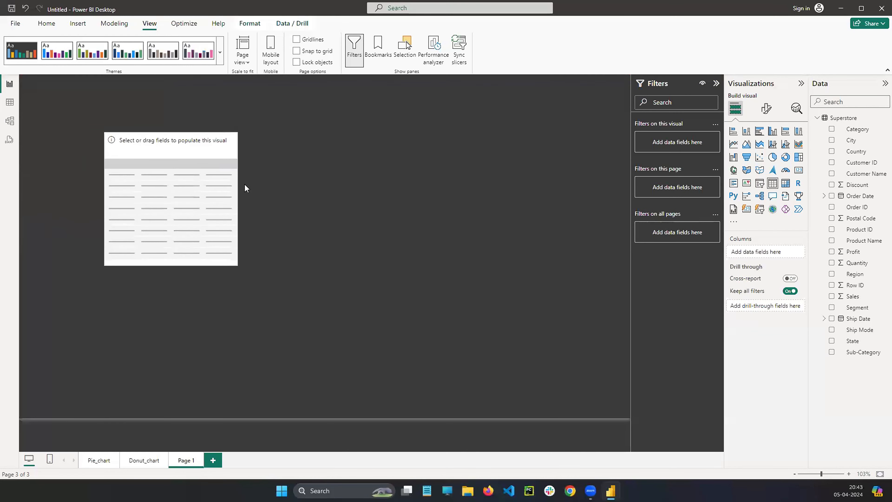
{"action": "left_click_drag", "start_coordinate": [245, 188], "coordinate": [289, 204]}
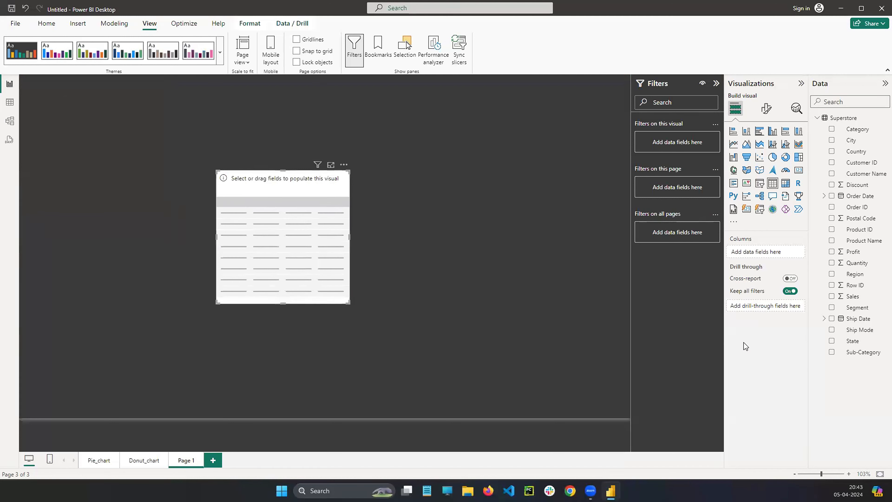
{"action": "left_click_drag", "start_coordinate": [857, 352], "coordinate": [755, 253]}
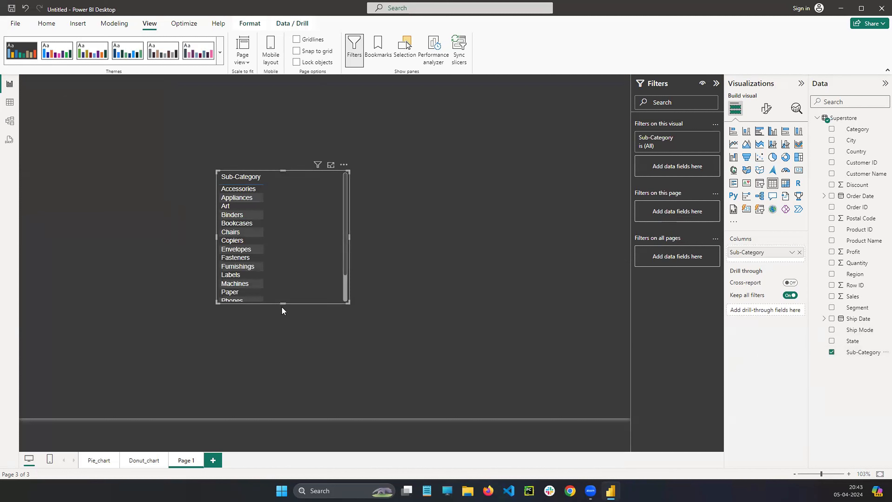
{"action": "left_click_drag", "start_coordinate": [282, 304], "coordinate": [283, 384]}
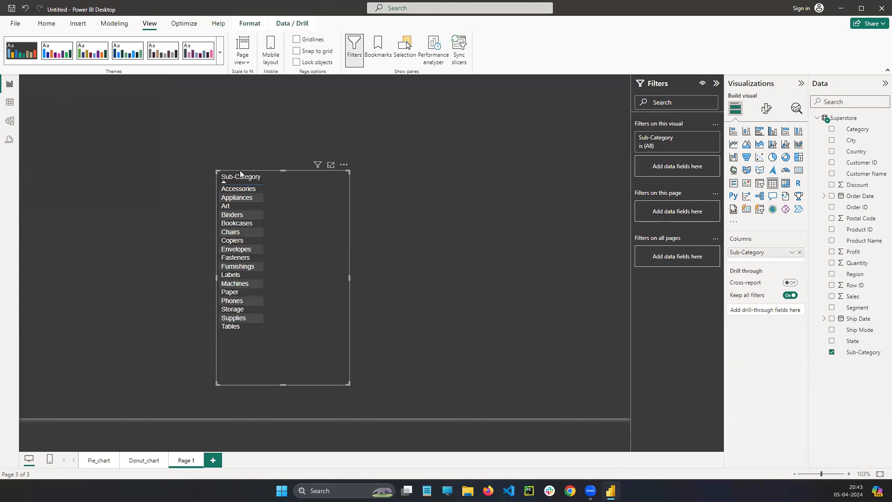
{"action": "left_click_drag", "start_coordinate": [283, 171], "coordinate": [281, 142]}
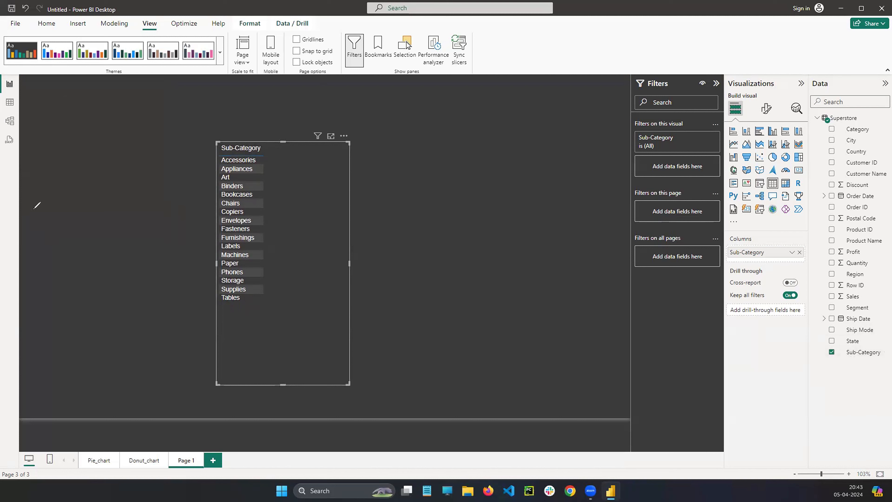
{"action": "mouse_move", "coordinate": [254, 153]}
{"action": "left_mouse_down"}
{"action": "mouse_move", "coordinate": [216, 162]}
{"action": "mouse_move", "coordinate": [223, 262]}
{"action": "mouse_move", "coordinate": [264, 221]}
{"action": "mouse_move", "coordinate": [257, 155]}
{"action": "left_mouse_up"}
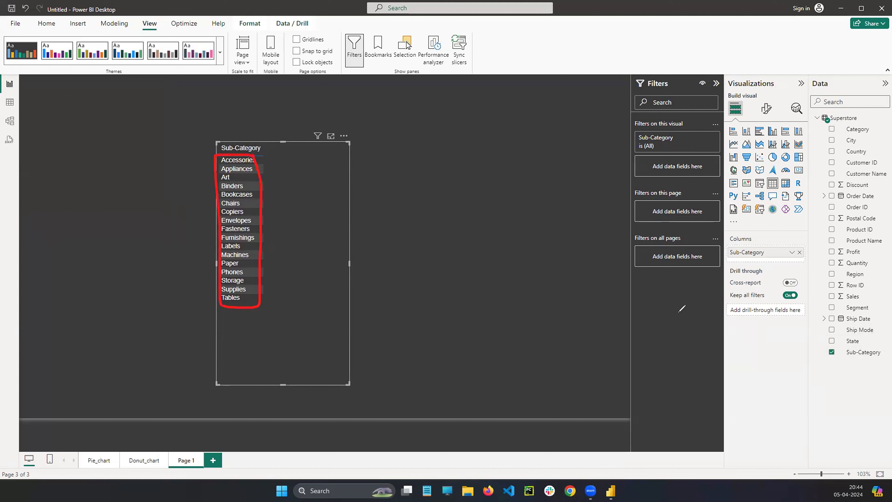
{"action": "left_click_drag", "start_coordinate": [839, 352], "coordinate": [540, 268]}
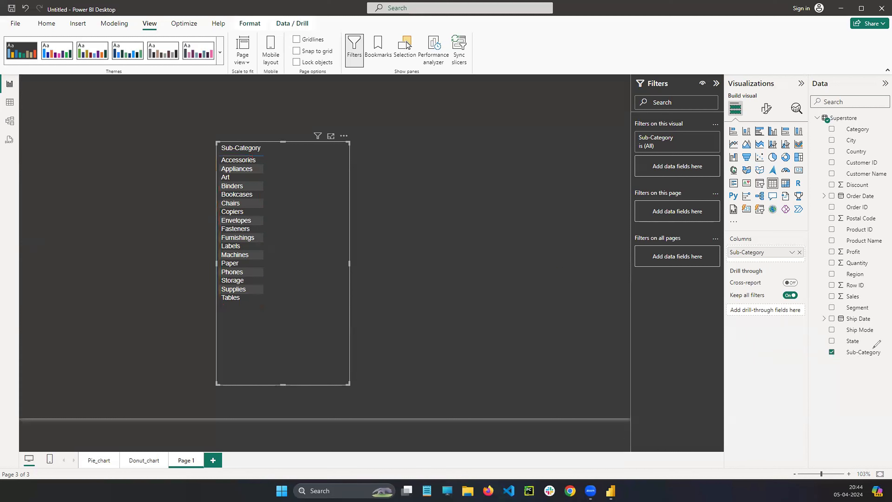
{"action": "mouse_move", "coordinate": [872, 347]}
{"action": "left_mouse_down"}
{"action": "mouse_move", "coordinate": [830, 345]}
{"action": "mouse_move", "coordinate": [880, 360]}
{"action": "mouse_move", "coordinate": [872, 343]}
{"action": "left_mouse_up"}
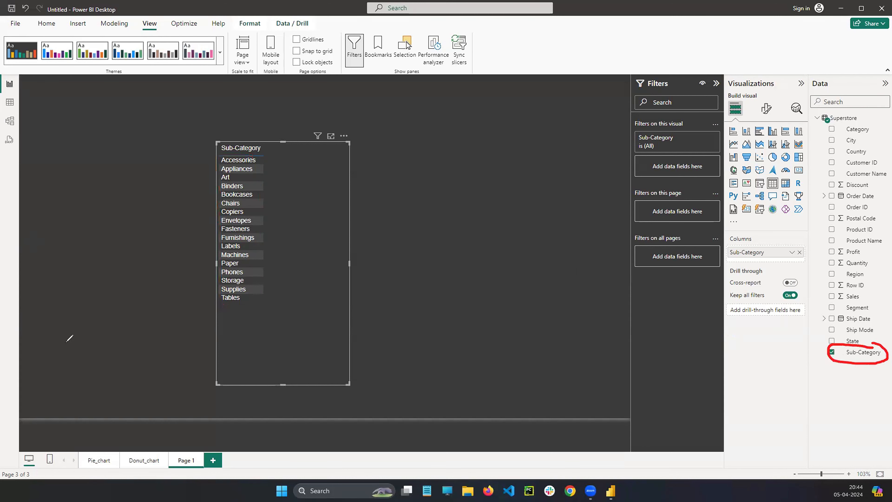
Examine the repeated values of the Sub-Category column in the Superstore data table.
{"action": "left_click", "coordinate": [10, 102]}
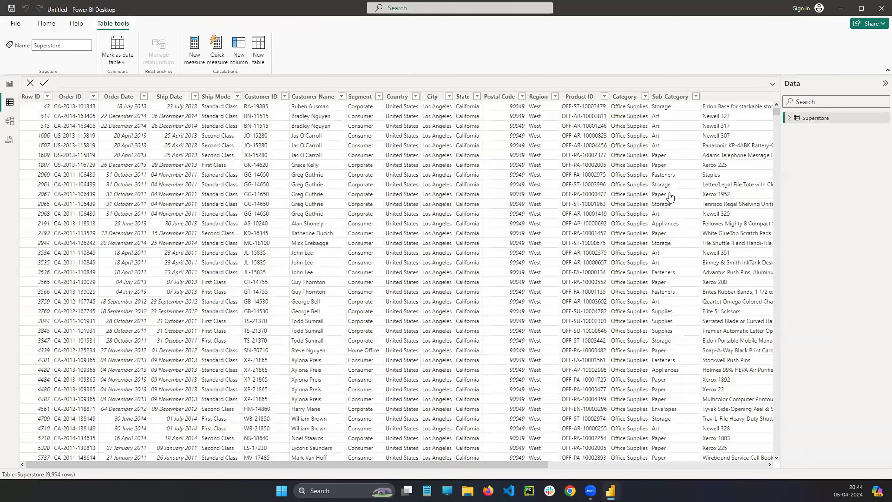
{"action": "left_click", "coordinate": [670, 214]}
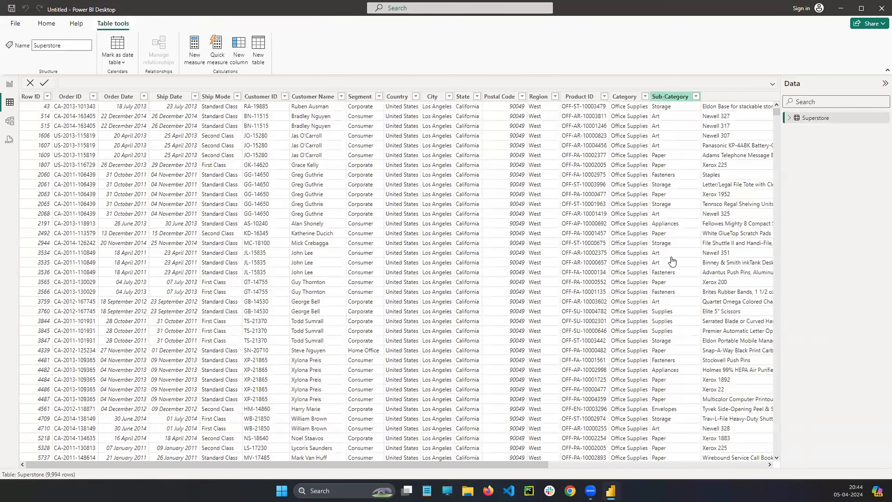
{"action": "scroll", "coordinate": [667, 104], "scroll_direction": "down", "scroll_amount": 10}
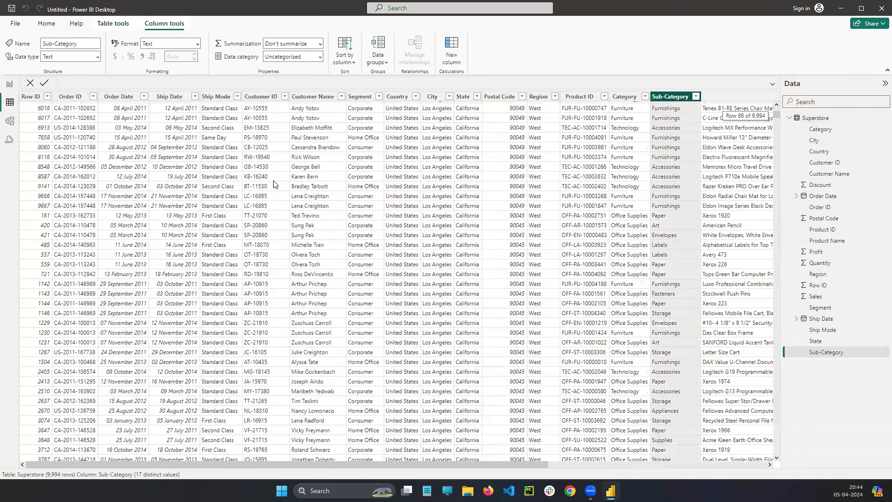
{"action": "scroll", "coordinate": [252, 163], "scroll_direction": "down", "scroll_amount": 12}
{"action": "scroll", "coordinate": [227, 168], "scroll_direction": "down", "scroll_amount": 15}
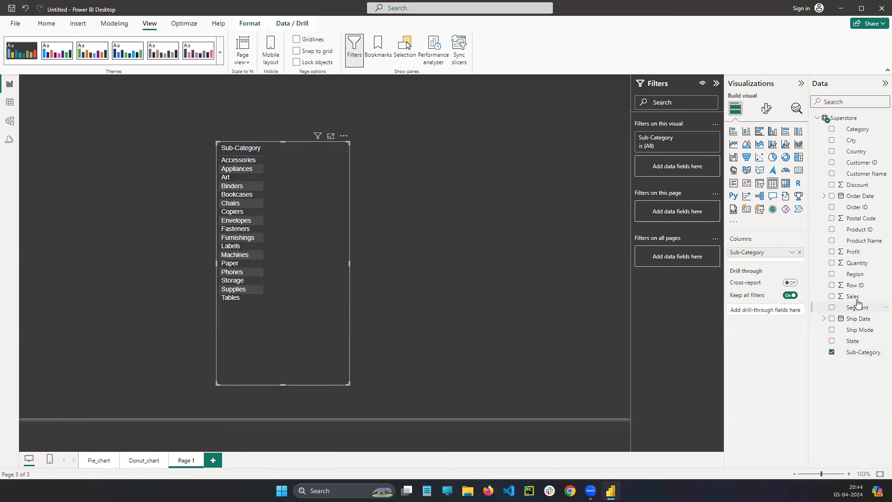
Add the Region field to the table visual and check the region rows listed for Accessories and Appliances.
{"action": "left_click_drag", "start_coordinate": [856, 278], "coordinate": [287, 163]}
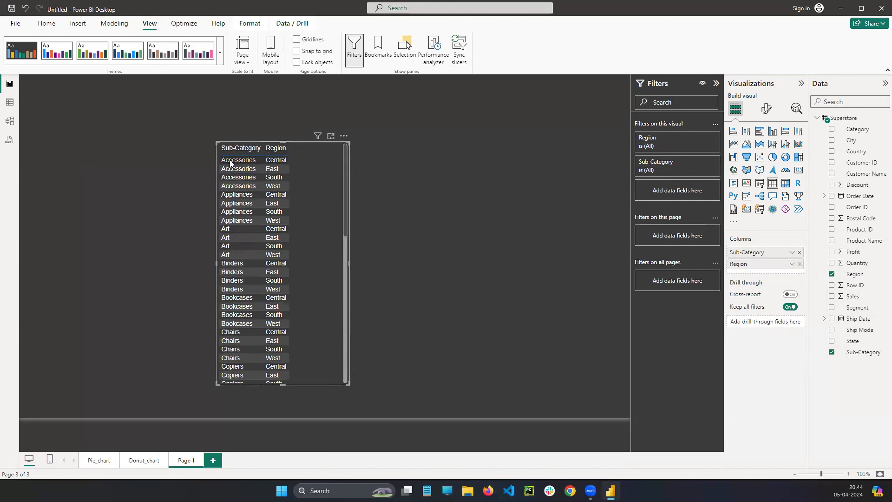
{"action": "left_click", "coordinate": [256, 166]}
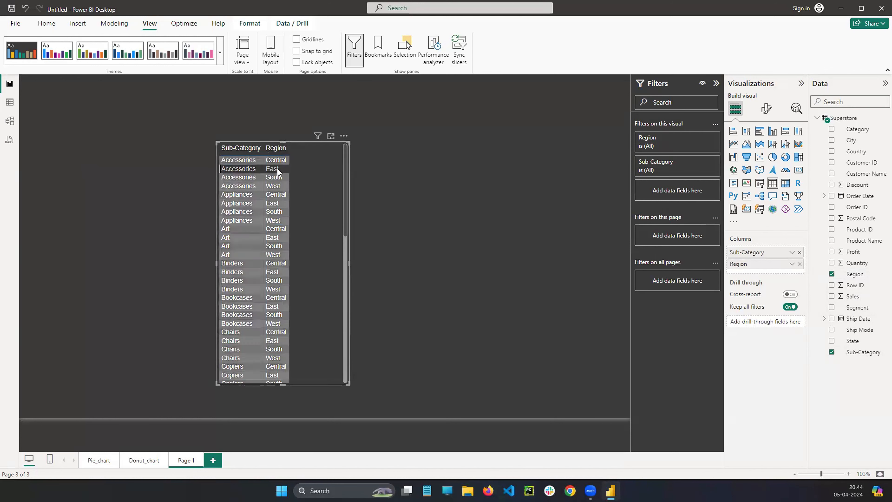
{"action": "left_click", "coordinate": [256, 167]}
{"action": "left_click", "coordinate": [253, 178]}
{"action": "left_click", "coordinate": [271, 178]}
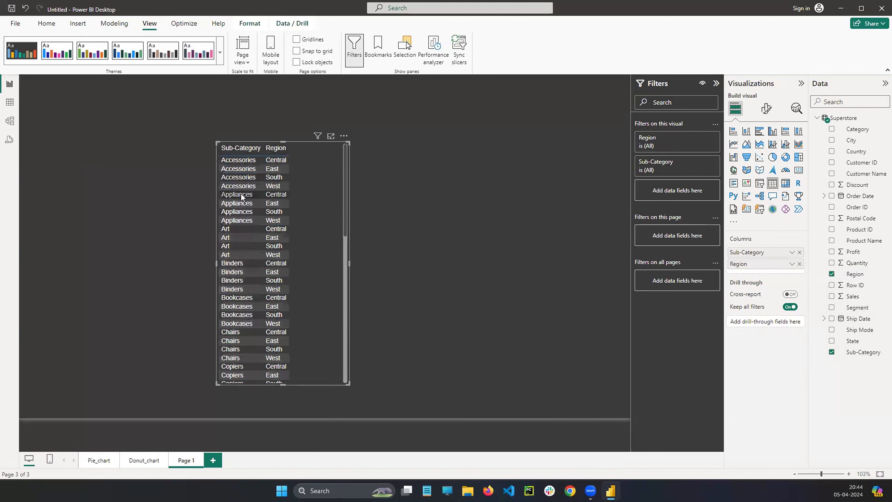
{"action": "left_click", "coordinate": [269, 186]}
{"action": "left_click", "coordinate": [272, 187]}
{"action": "left_click", "coordinate": [272, 197]}
{"action": "left_click", "coordinate": [271, 196]}
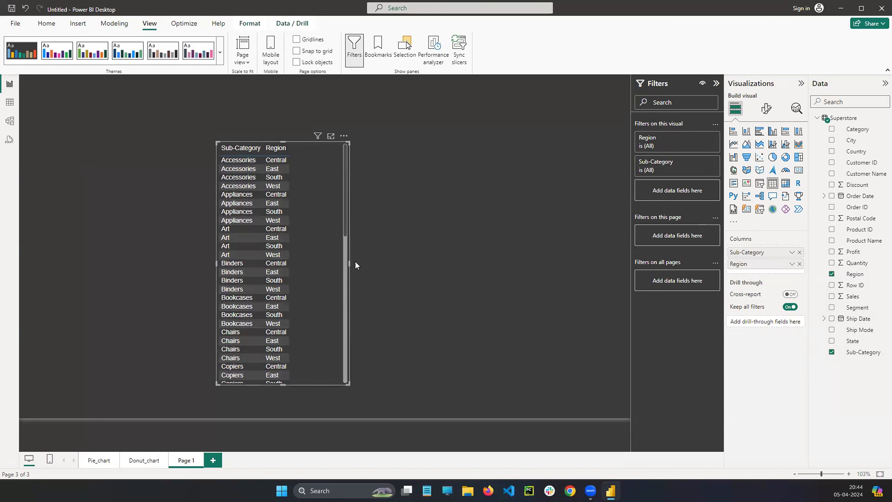
Widen the table visual and add the Sales field as its third column.
{"action": "left_click_drag", "start_coordinate": [356, 262], "coordinate": [389, 267]}
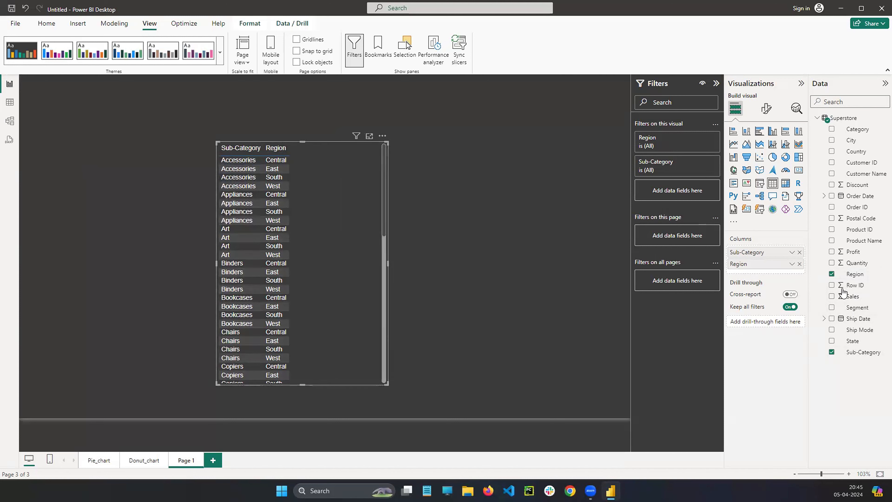
{"action": "left_click_drag", "start_coordinate": [851, 296], "coordinate": [727, 276]}
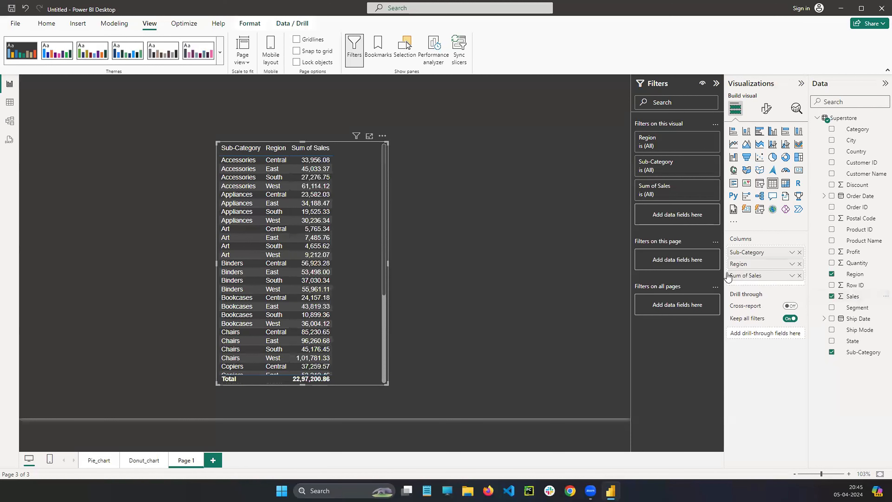
Examine the Central, East and South sales rows for Accessories in the table visual.
{"action": "left_click", "coordinate": [242, 161]}
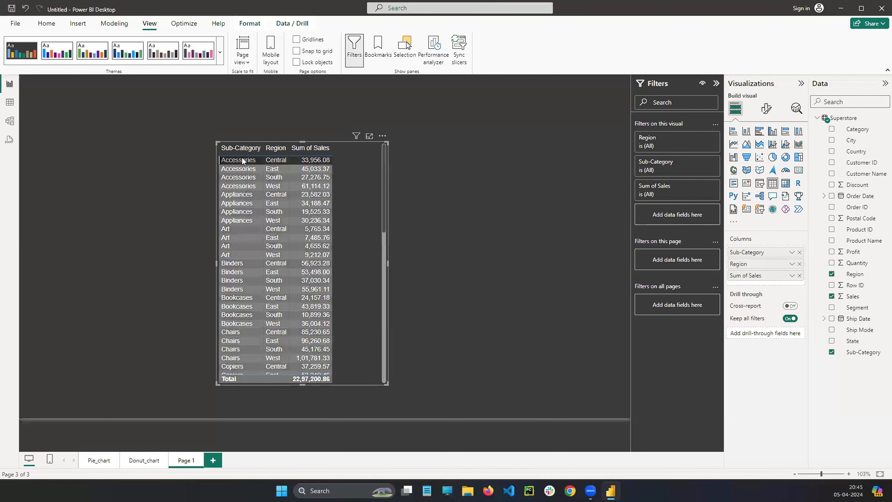
{"action": "left_click", "coordinate": [272, 162]}
{"action": "left_click", "coordinate": [307, 163]}
{"action": "left_click", "coordinate": [273, 173]}
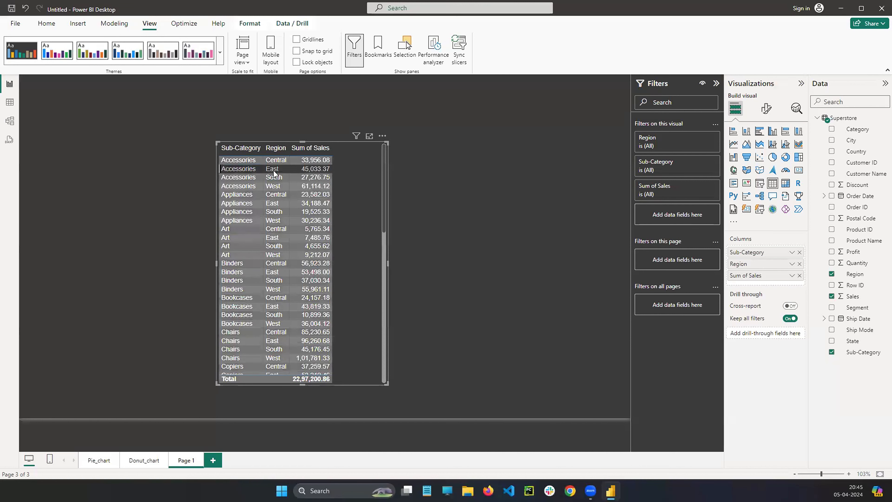
{"action": "left_click", "coordinate": [273, 172]}
{"action": "left_click", "coordinate": [314, 169]}
{"action": "left_click", "coordinate": [249, 178]}
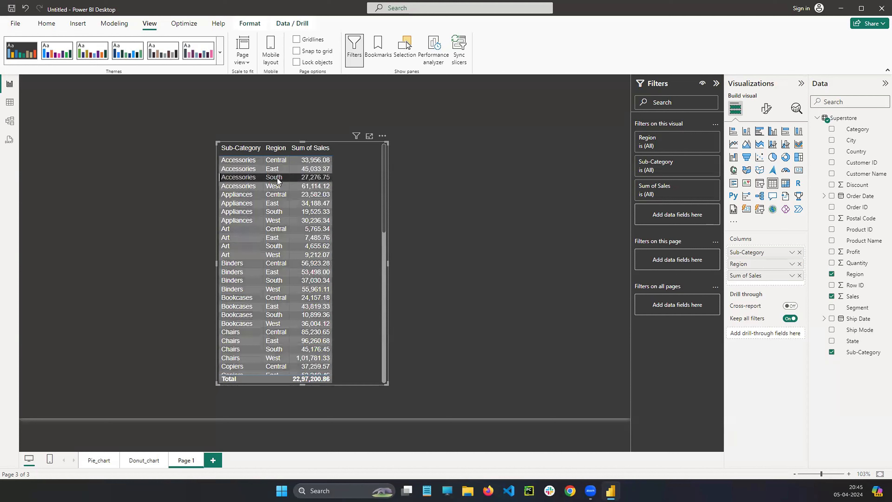
Add the Profit field as the table's fourth column and check the Accessories row for the Central region.
{"action": "left_click_drag", "start_coordinate": [850, 252], "coordinate": [338, 203]}
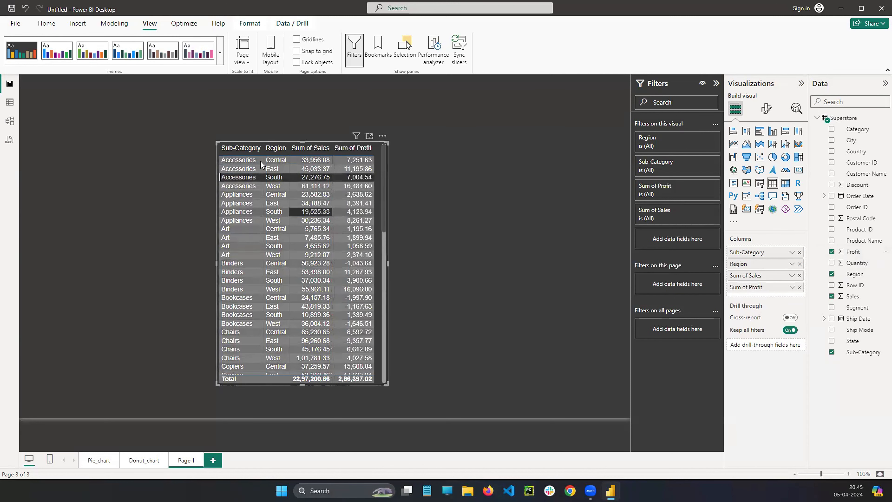
{"action": "left_click", "coordinate": [277, 161]}
{"action": "left_click", "coordinate": [319, 161]}
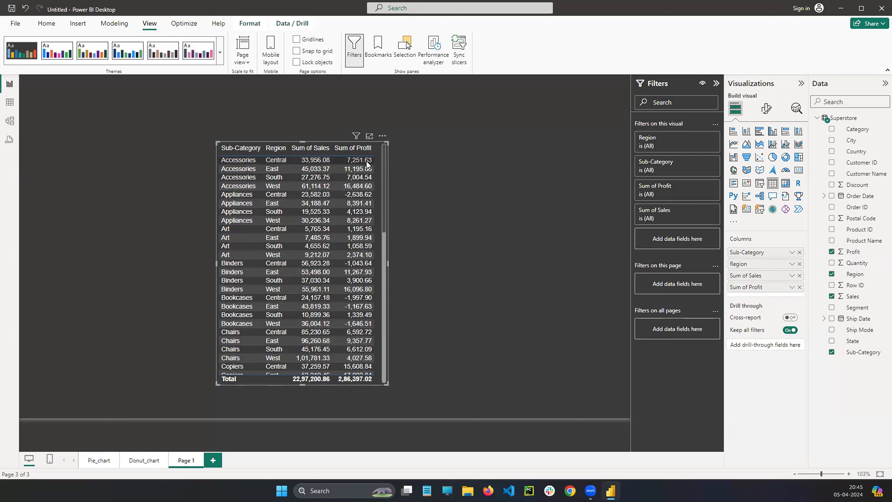
Replace the table visual on Page 1 with a new table containing only the Sub-Category field.
{"action": "left_click", "coordinate": [382, 136]}
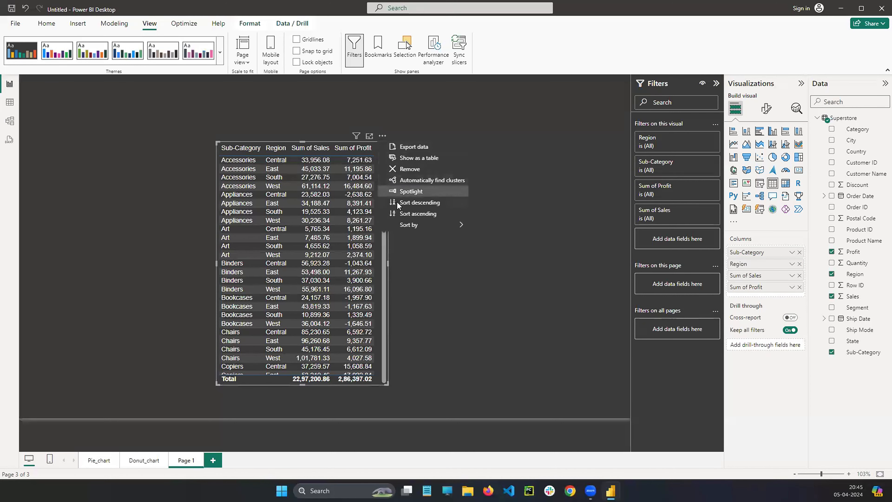
{"action": "left_click", "coordinate": [432, 169]}
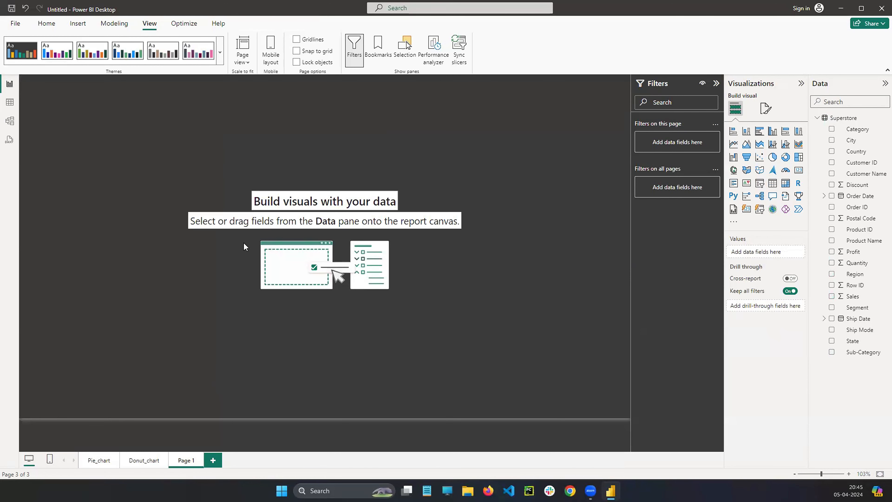
{"action": "left_click_drag", "start_coordinate": [856, 353], "coordinate": [157, 153]}
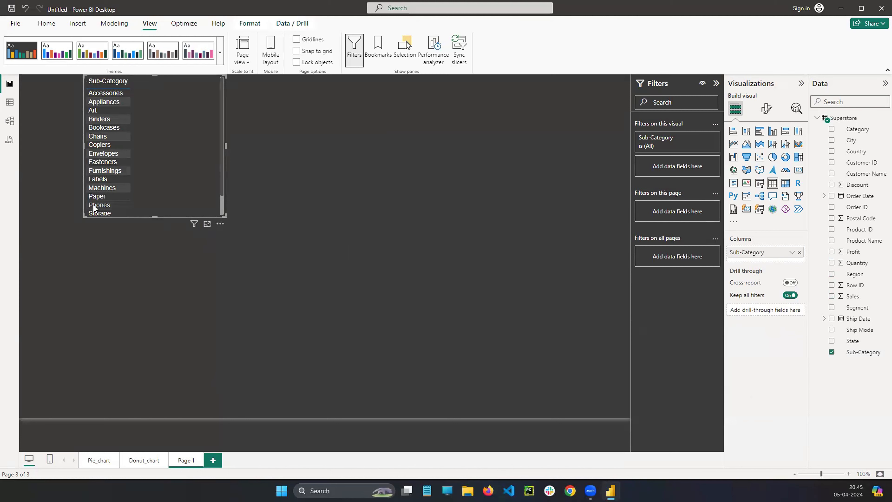
Resize the Sub-Category table to fit all its rows and move it closer to the middle of the page.
{"action": "left_click_drag", "start_coordinate": [85, 216], "coordinate": [85, 287]}
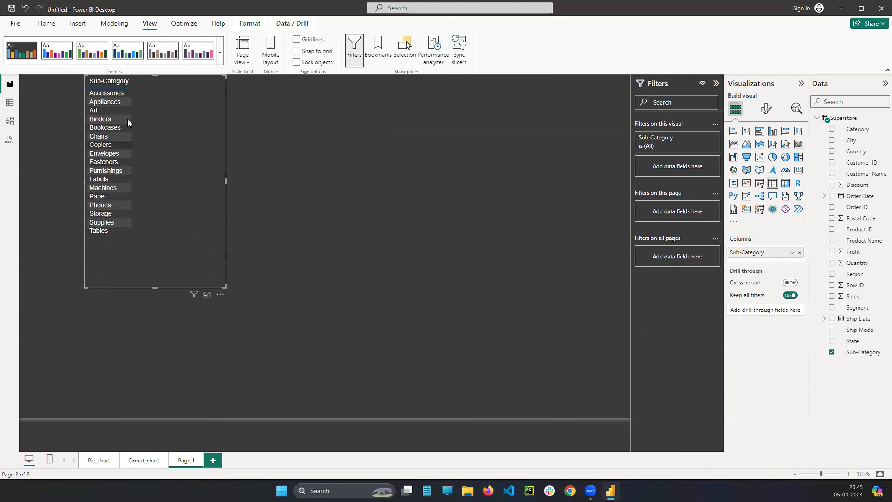
{"action": "left_click_drag", "start_coordinate": [153, 75], "coordinate": [156, 132]}
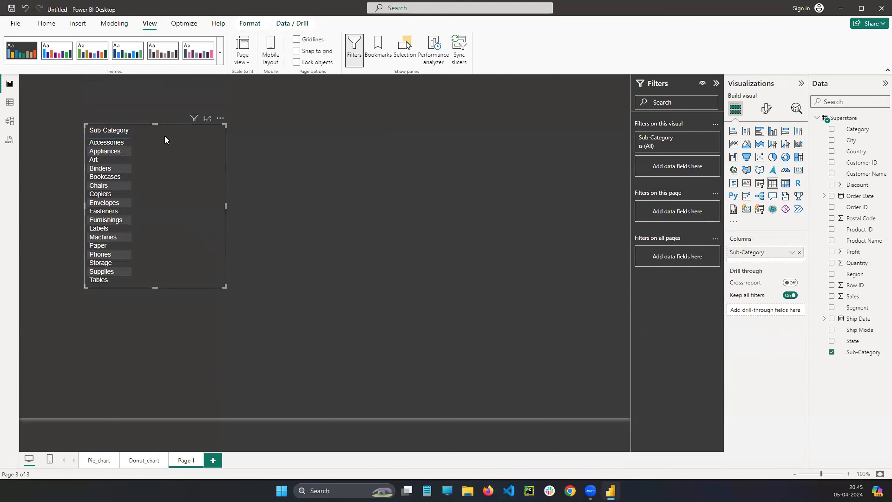
{"action": "left_click_drag", "start_coordinate": [158, 126], "coordinate": [298, 158]}
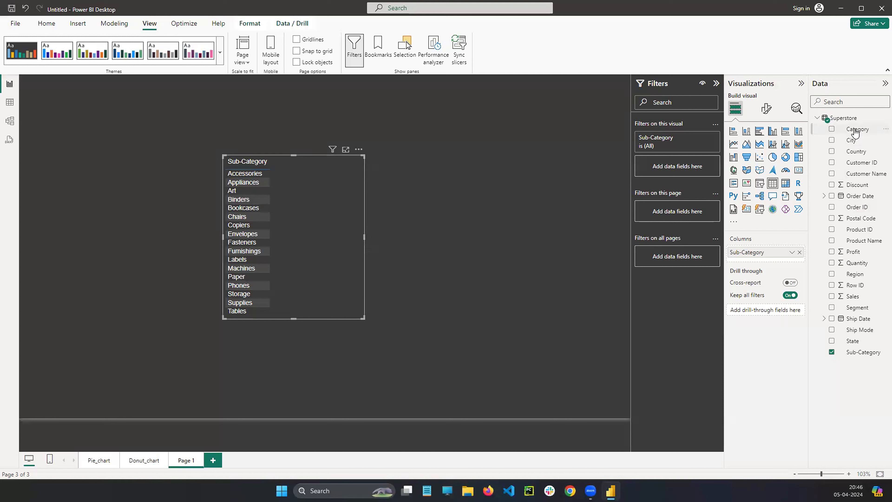
Add the Category field to the table ahead of Sub-Category and enlarge the visual in height and width.
{"action": "left_click_drag", "start_coordinate": [856, 132], "coordinate": [250, 171]}
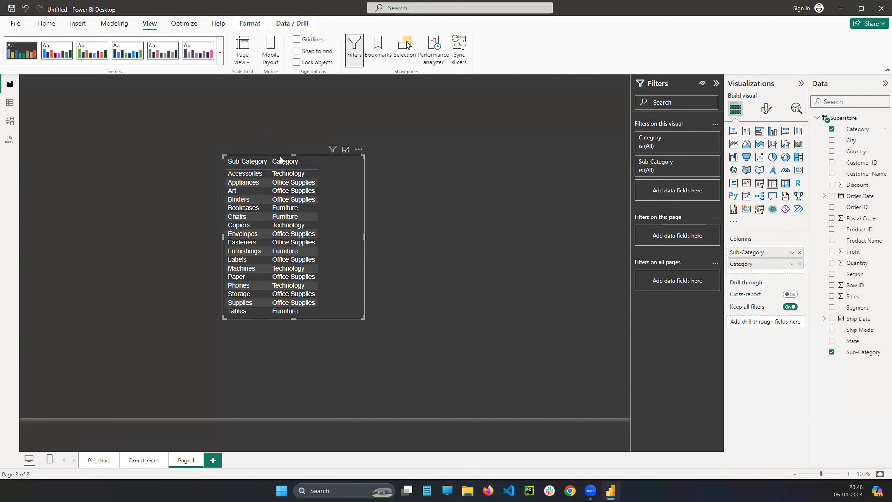
{"action": "left_click_drag", "start_coordinate": [748, 264], "coordinate": [750, 253]}
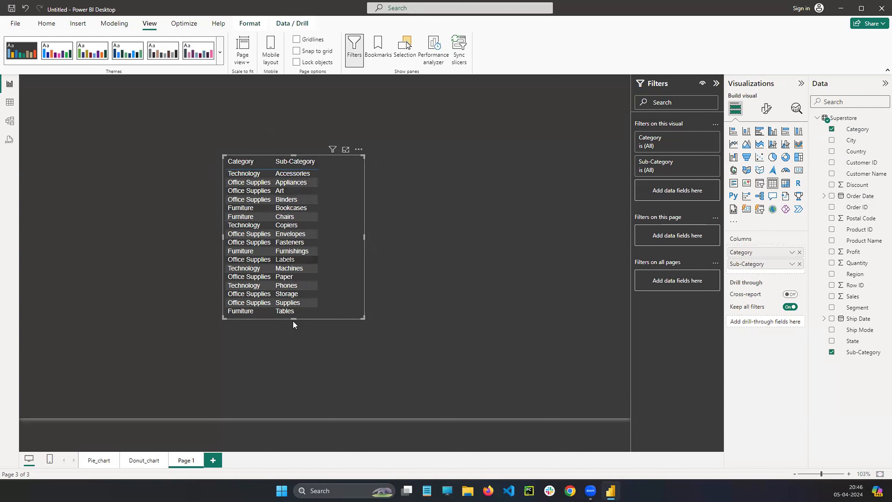
{"action": "left_click_drag", "start_coordinate": [294, 318], "coordinate": [294, 374]}
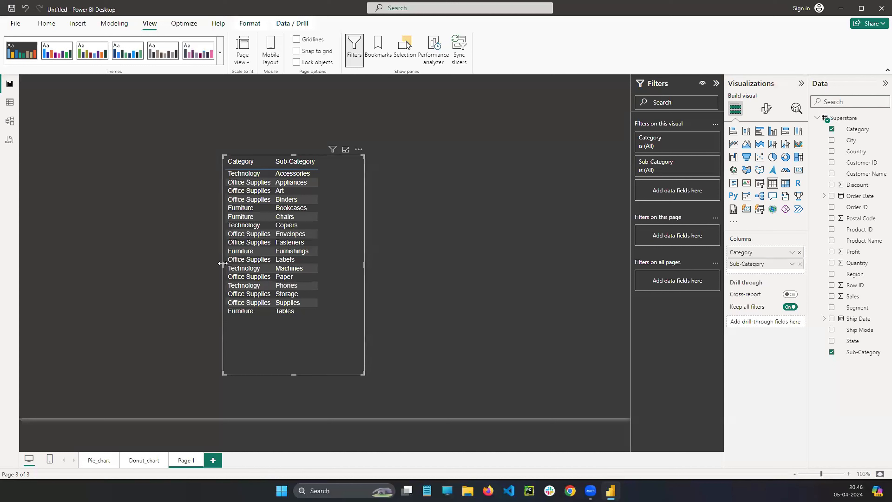
{"action": "left_click_drag", "start_coordinate": [223, 264], "coordinate": [156, 262]}
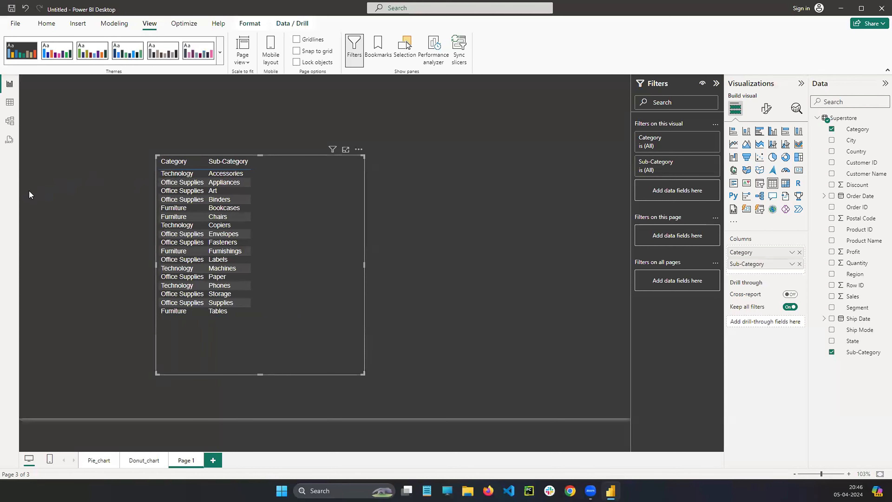
{"action": "left_click_drag", "start_coordinate": [192, 174], "coordinate": [214, 173]}
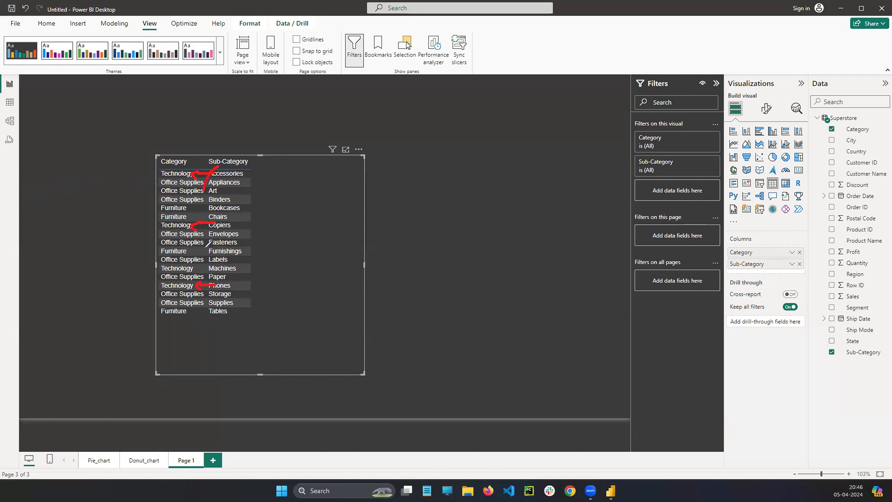
{"action": "mouse_move", "coordinate": [207, 244]}
{"action": "left_mouse_down"}
{"action": "mouse_move", "coordinate": [245, 267]}
{"action": "mouse_move", "coordinate": [218, 144]}
{"action": "mouse_move", "coordinate": [184, 152]}
{"action": "left_mouse_up"}
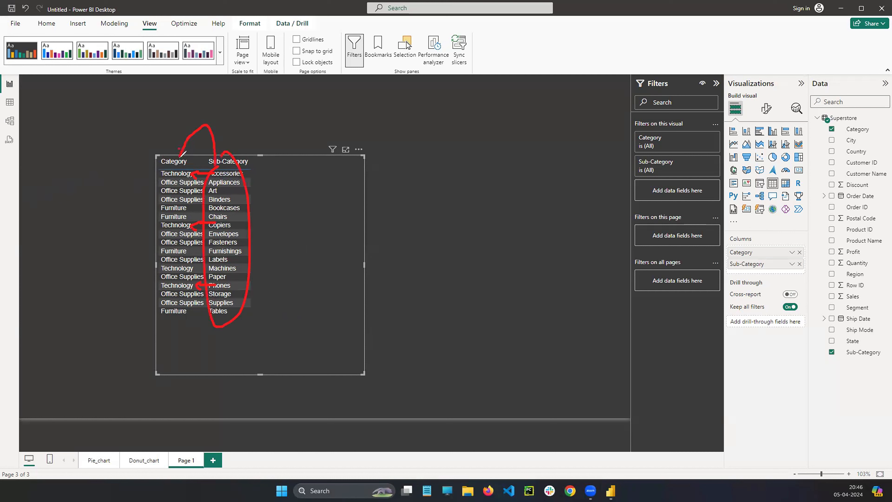
{"action": "left_click", "coordinate": [29, 352]}
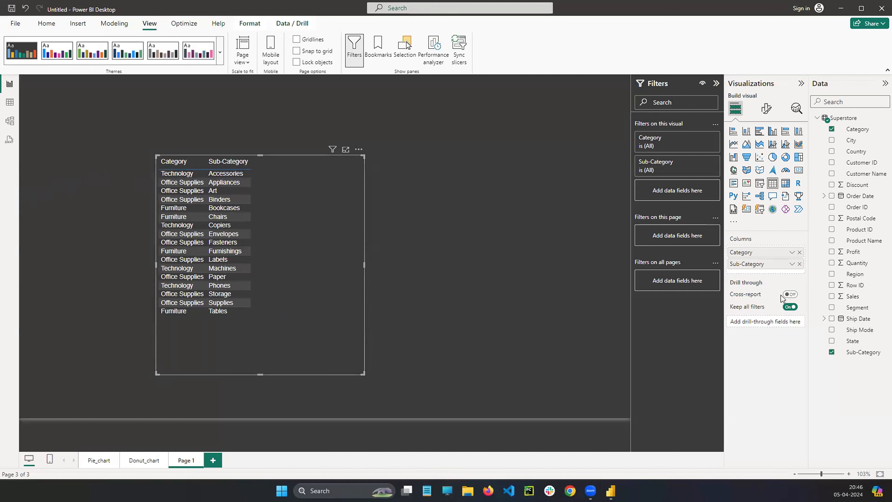
Add the Sales field to the table's columns and switch the report to a light theme with a white background.
{"action": "left_click_drag", "start_coordinate": [854, 296], "coordinate": [773, 272]}
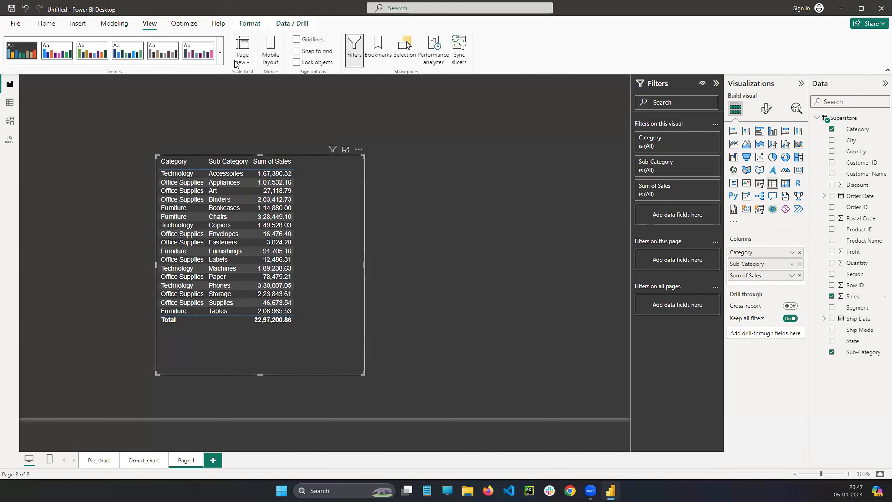
{"action": "left_click", "coordinate": [220, 57]}
{"action": "left_click", "coordinate": [41, 136]}
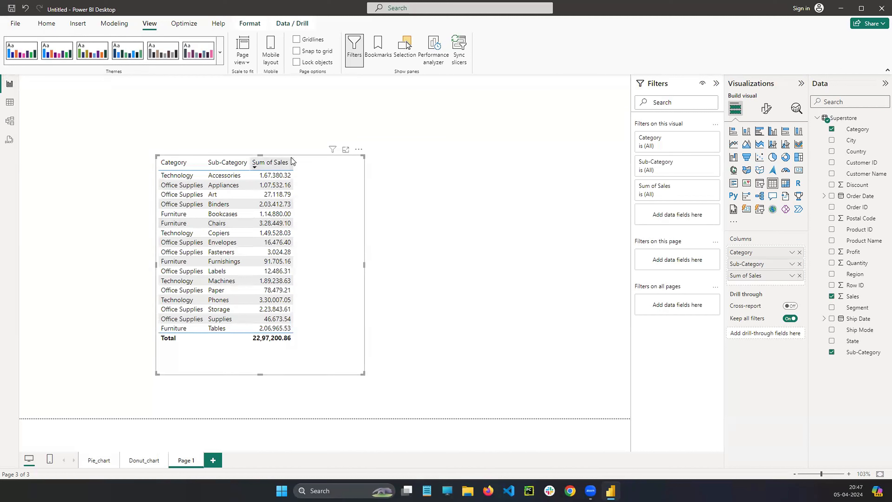
Move the table up and to the right, widen it, and add the Profit field as its last column.
{"action": "left_click_drag", "start_coordinate": [300, 159], "coordinate": [346, 130]}
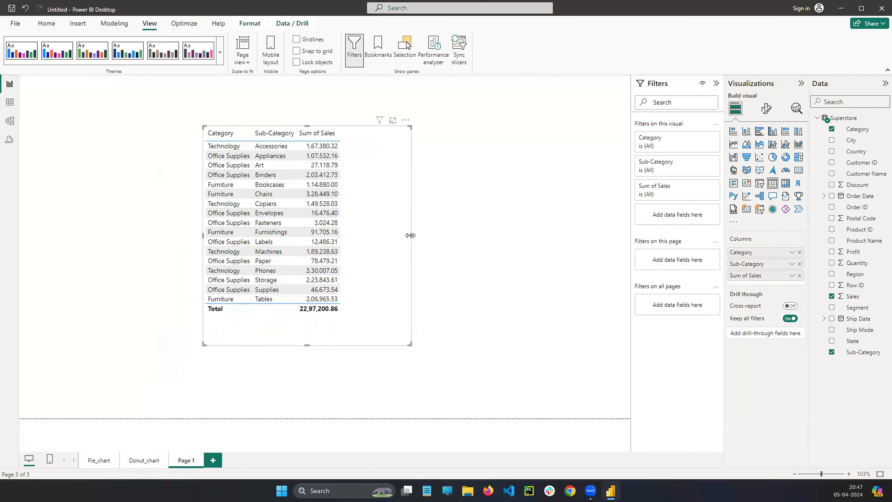
{"action": "left_click_drag", "start_coordinate": [411, 235], "coordinate": [456, 241]}
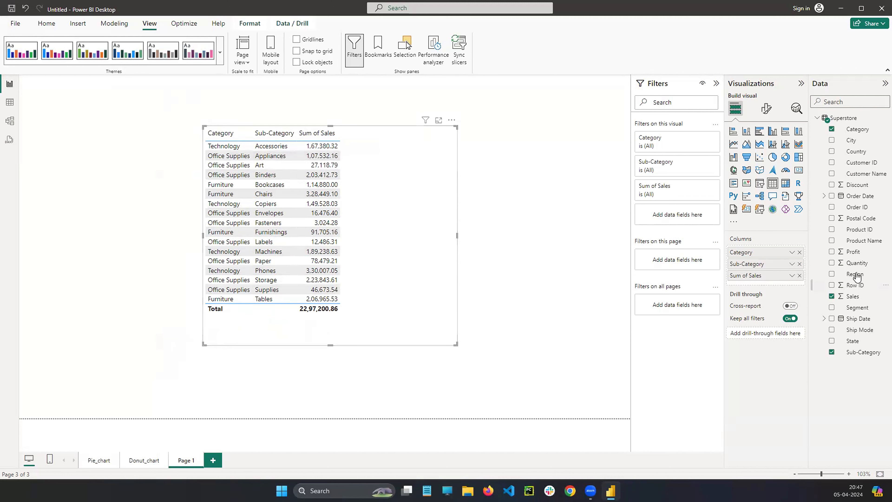
{"action": "left_click_drag", "start_coordinate": [857, 255], "coordinate": [766, 283]}
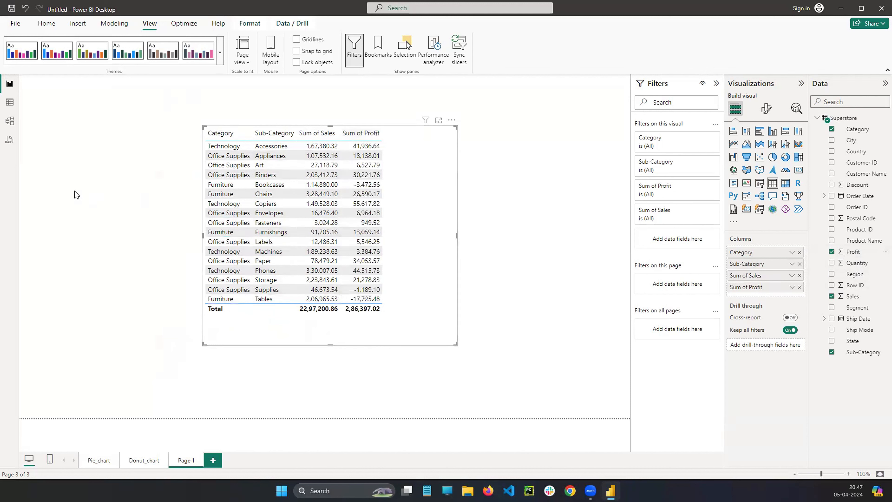
{"action": "left_click", "coordinate": [41, 212]}
{"action": "mouse_move", "coordinate": [230, 138]}
{"action": "left_mouse_down"}
{"action": "mouse_move", "coordinate": [276, 140]}
{"action": "mouse_move", "coordinate": [267, 152]}
{"action": "mouse_move", "coordinate": [321, 137]}
{"action": "mouse_move", "coordinate": [353, 153]}
{"action": "mouse_move", "coordinate": [369, 140]}
{"action": "left_mouse_up"}
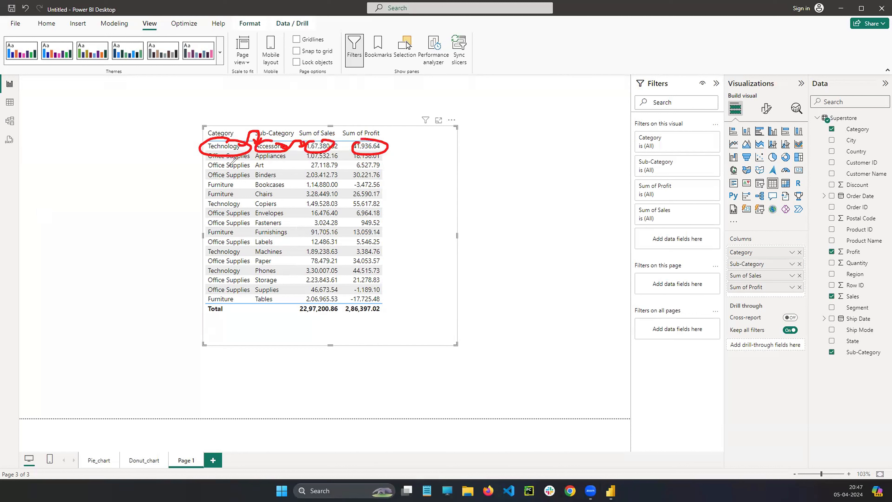
{"action": "mouse_move", "coordinate": [231, 199]}
{"action": "left_mouse_down"}
{"action": "mouse_move", "coordinate": [207, 208]}
{"action": "mouse_move", "coordinate": [353, 208]}
{"action": "left_mouse_up"}
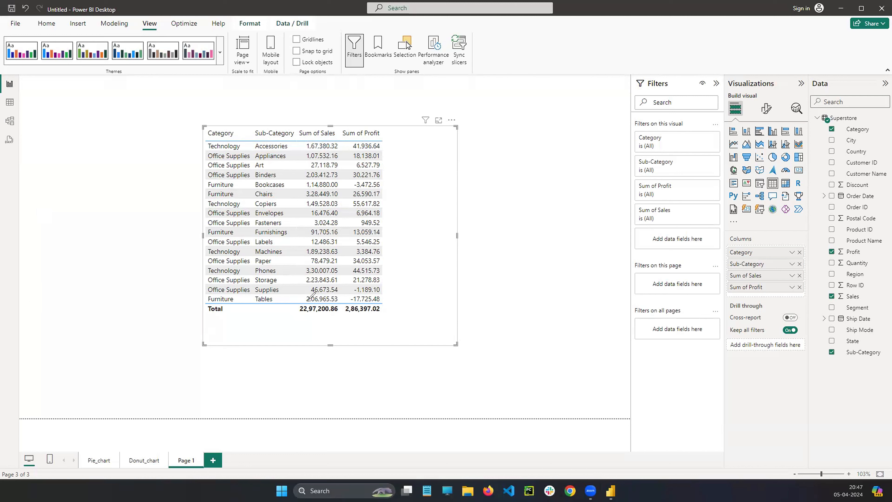
{"action": "mouse_move", "coordinate": [309, 299]}
{"action": "left_mouse_down"}
{"action": "mouse_move", "coordinate": [339, 322]}
{"action": "mouse_move", "coordinate": [313, 288]}
{"action": "mouse_move", "coordinate": [378, 324]}
{"action": "mouse_move", "coordinate": [348, 302]}
{"action": "left_mouse_up"}
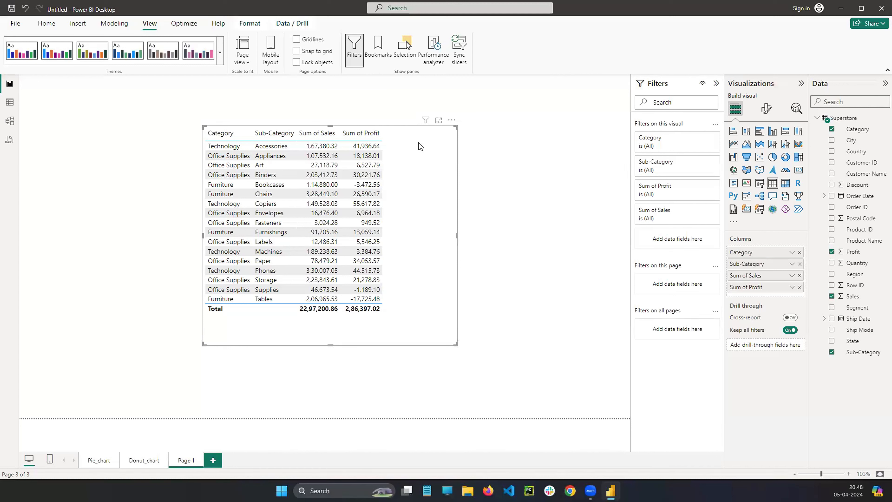
Try the Minimal style preset on the table visual and check how its rows look.
{"action": "left_click", "coordinate": [766, 110]}
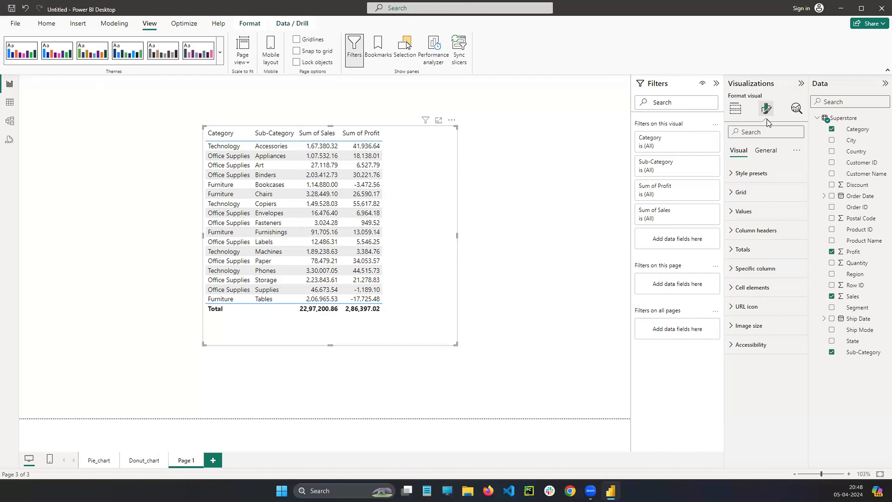
{"action": "left_click", "coordinate": [749, 178]}
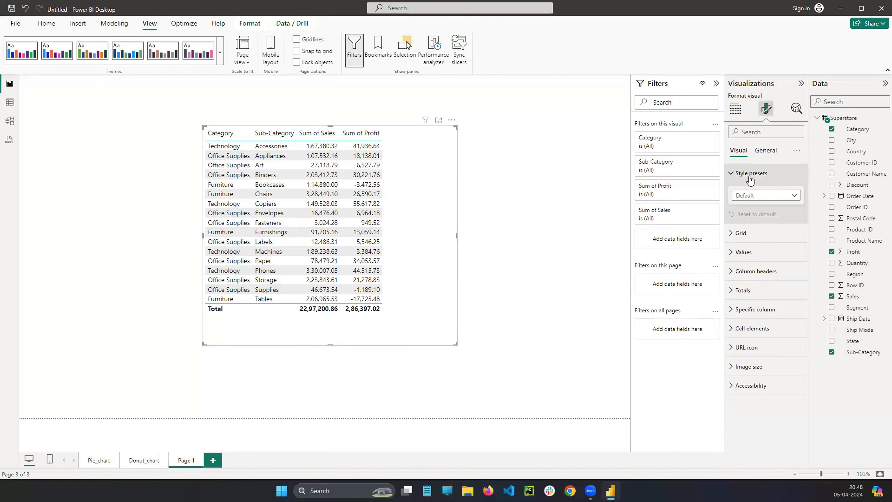
{"action": "left_click", "coordinate": [755, 195]}
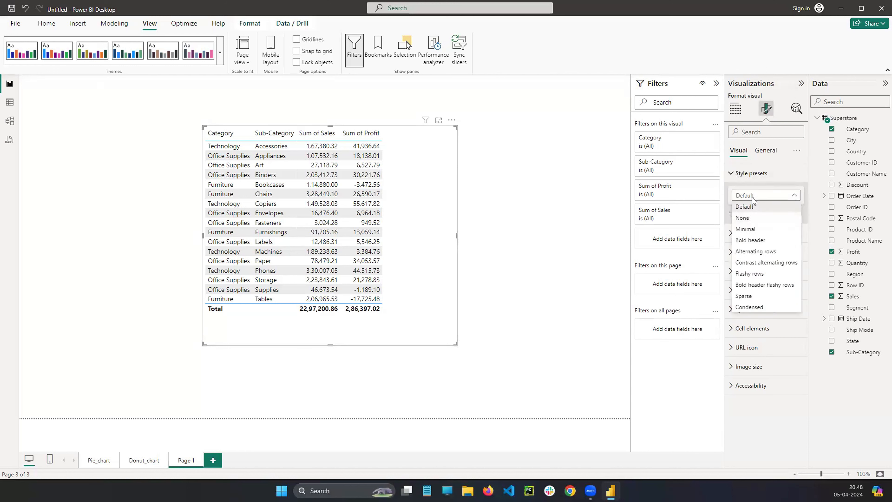
{"action": "left_click", "coordinate": [731, 174]}
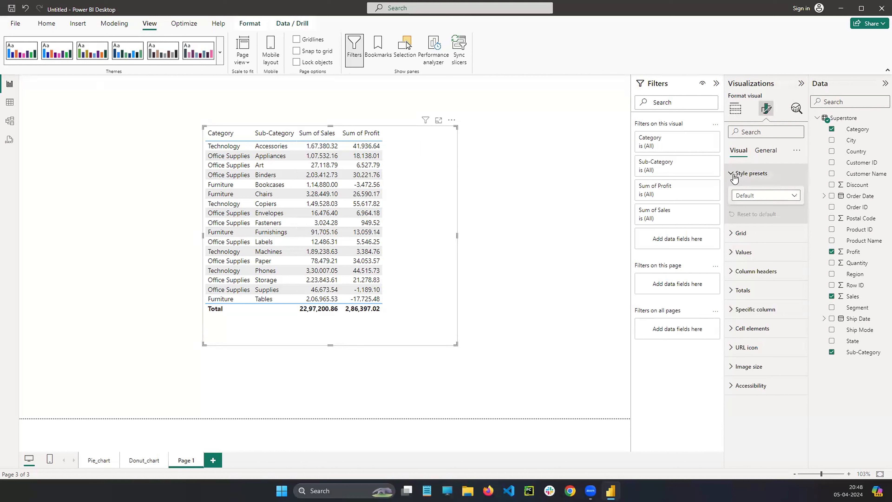
{"action": "left_click", "coordinate": [767, 198]}
{"action": "left_click", "coordinate": [755, 228]}
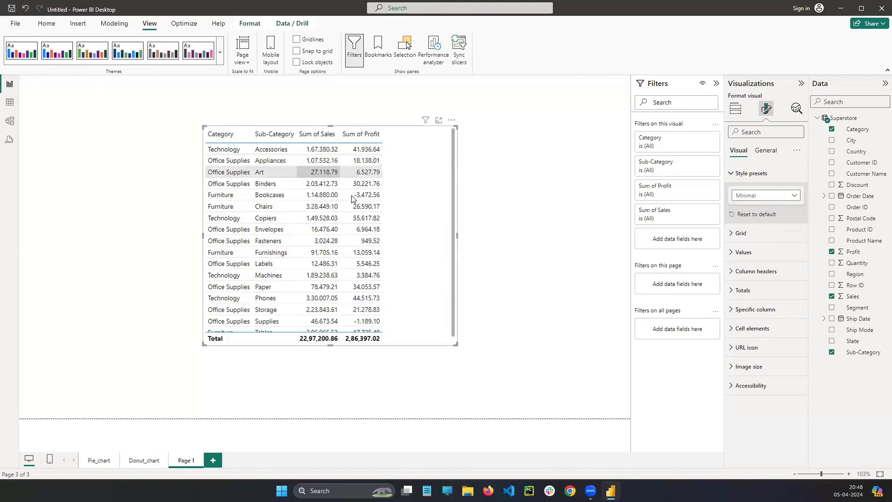
{"action": "scroll", "coordinate": [444, 228], "scroll_direction": "down", "scroll_amount": 1}
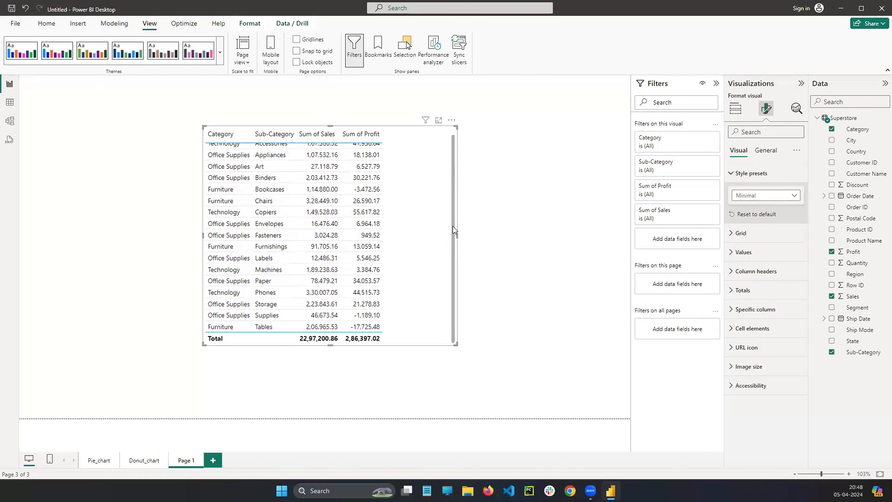
Try the Bold header and Alternating rows style presets on the table.
{"action": "left_click", "coordinate": [755, 196]}
{"action": "left_click", "coordinate": [751, 240]}
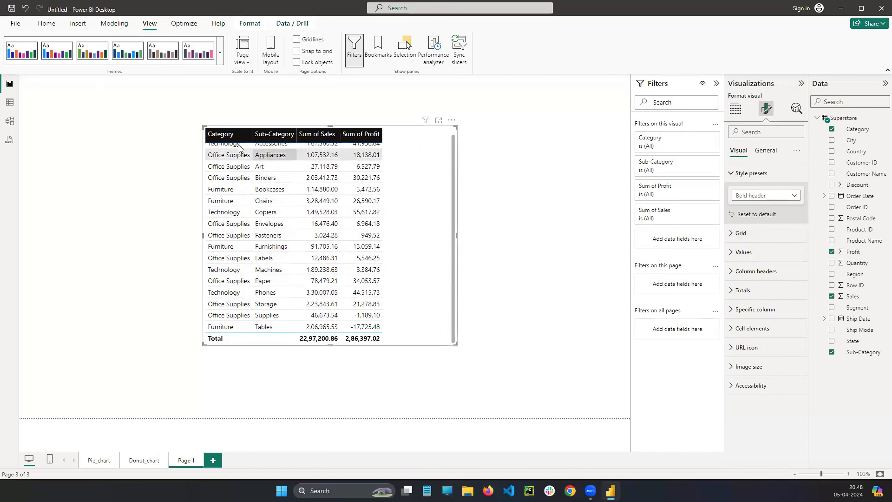
{"action": "left_click", "coordinate": [764, 196]}
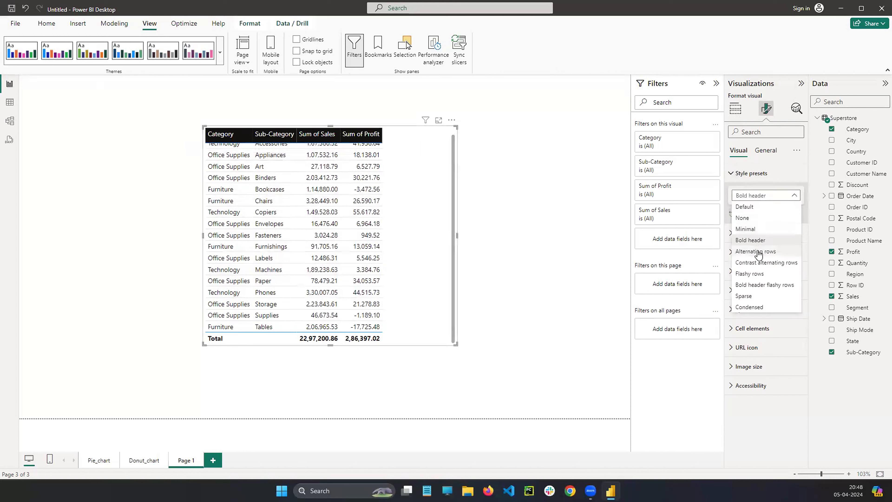
{"action": "left_click", "coordinate": [757, 251]}
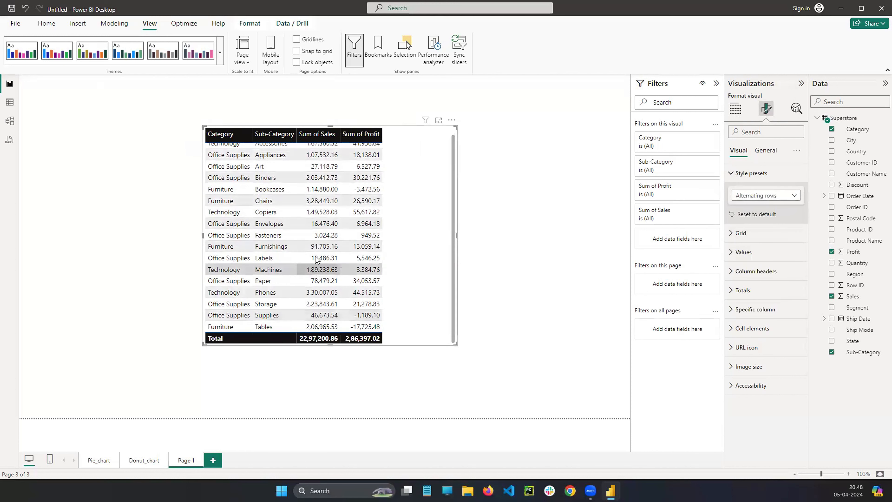
Increase the table visual's height so that all rows and the total fit without scrolling.
{"action": "scroll", "coordinate": [317, 242], "scroll_direction": "up", "scroll_amount": 1}
{"action": "scroll", "coordinate": [317, 242], "scroll_direction": "down", "scroll_amount": 1}
{"action": "scroll", "coordinate": [322, 327], "scroll_direction": "up", "scroll_amount": 1}
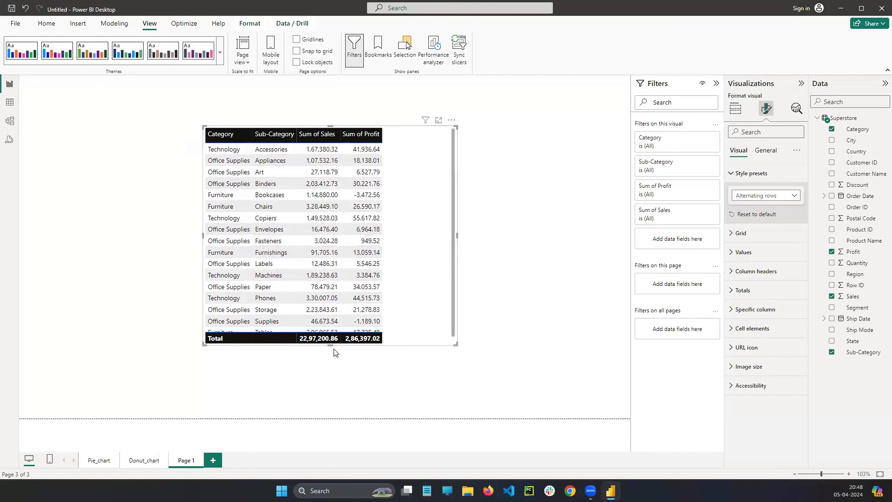
{"action": "left_click_drag", "start_coordinate": [330, 344], "coordinate": [332, 384]}
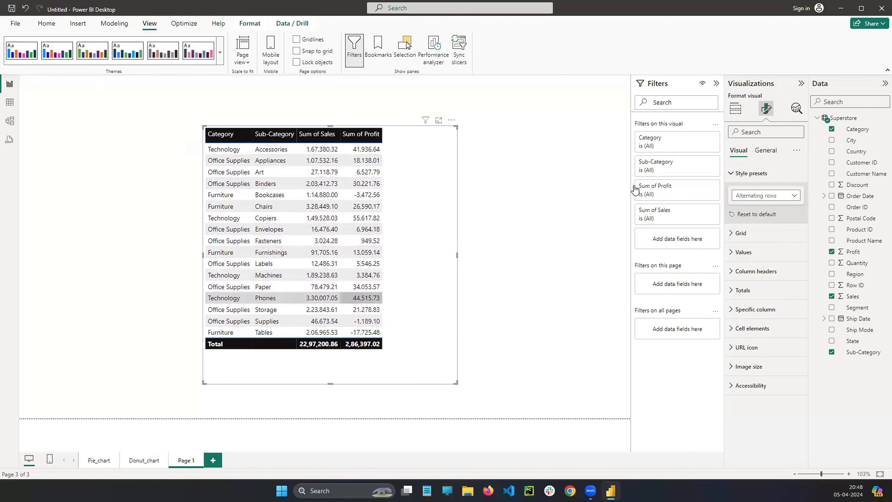
Try the Contrast alternating rows and Flashy rows style presets on the table.
{"action": "left_click", "coordinate": [778, 196]}
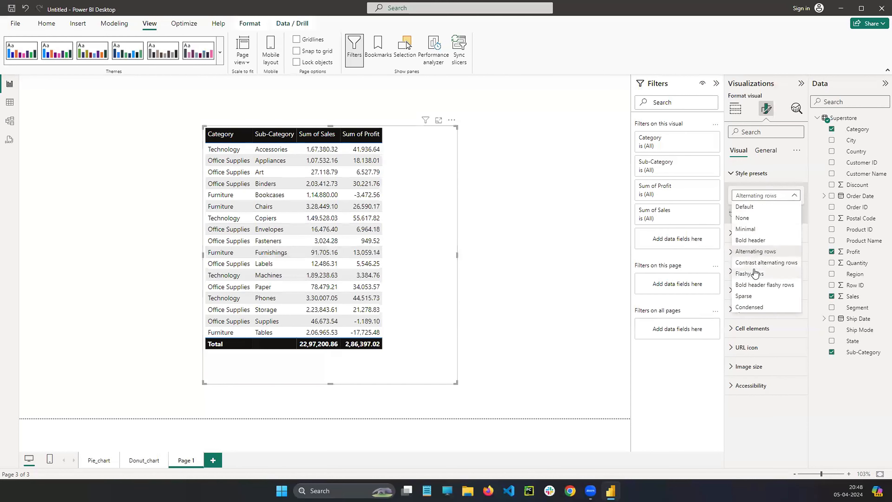
{"action": "left_click", "coordinate": [768, 263]}
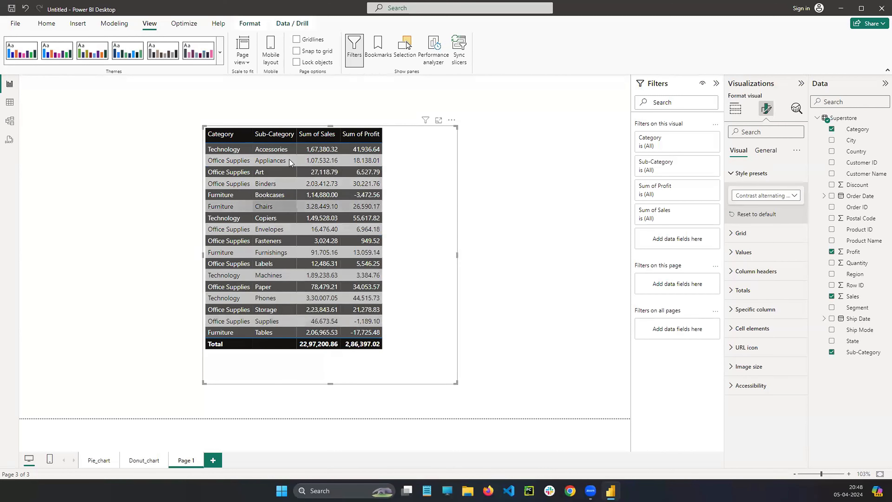
{"action": "left_click", "coordinate": [783, 195]}
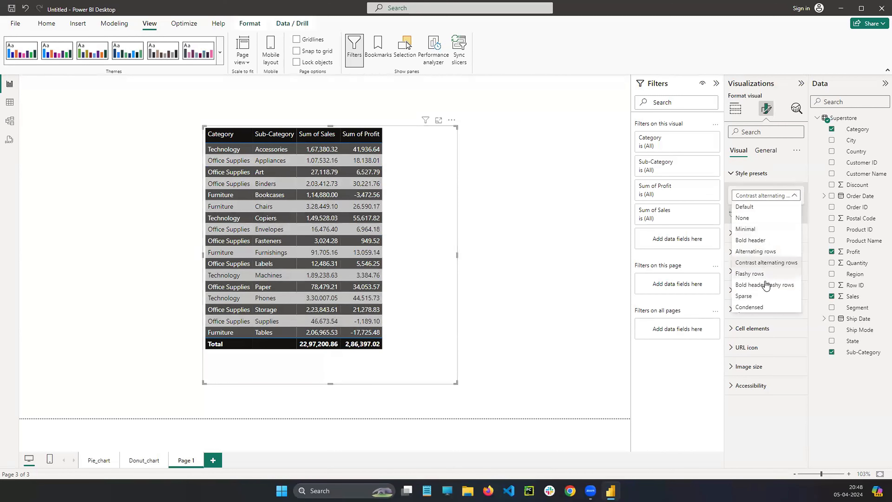
{"action": "left_click", "coordinate": [759, 274]}
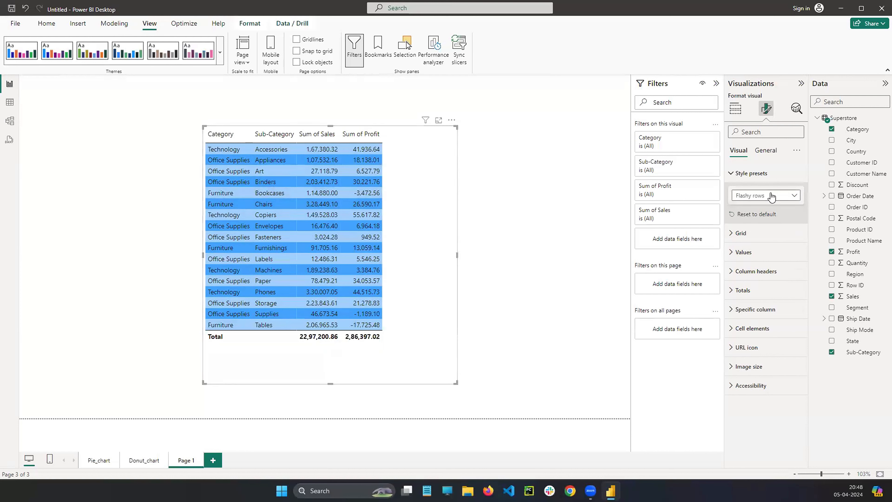
Try the Bold header flashy rows, Sparse and Condensed style presets on the table.
{"action": "left_click", "coordinate": [790, 195]}
{"action": "left_click", "coordinate": [778, 287]}
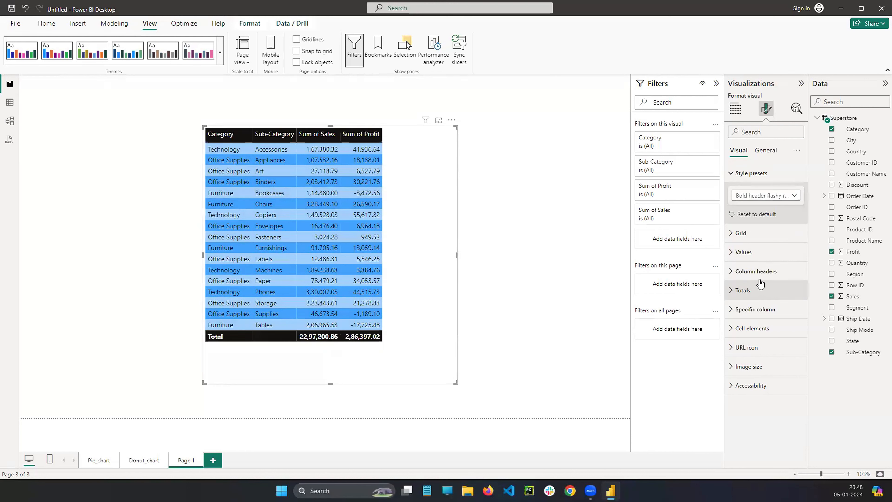
{"action": "left_click", "coordinate": [766, 195]}
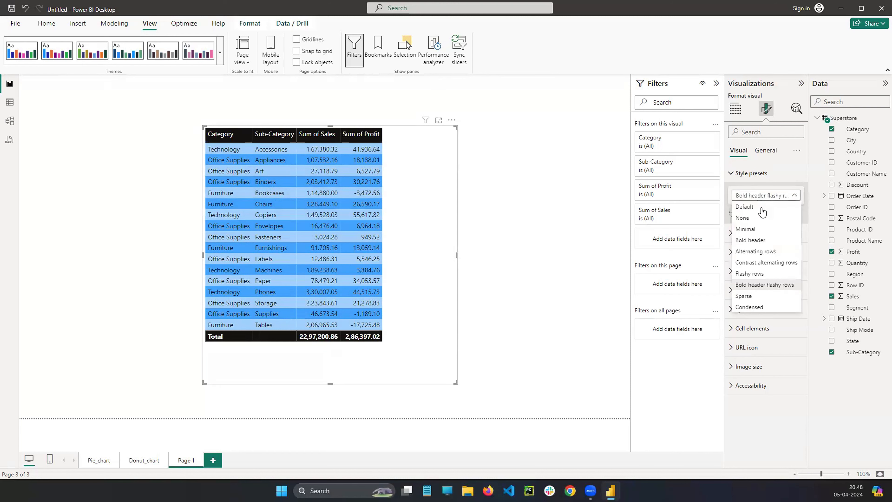
{"action": "left_click", "coordinate": [763, 298]}
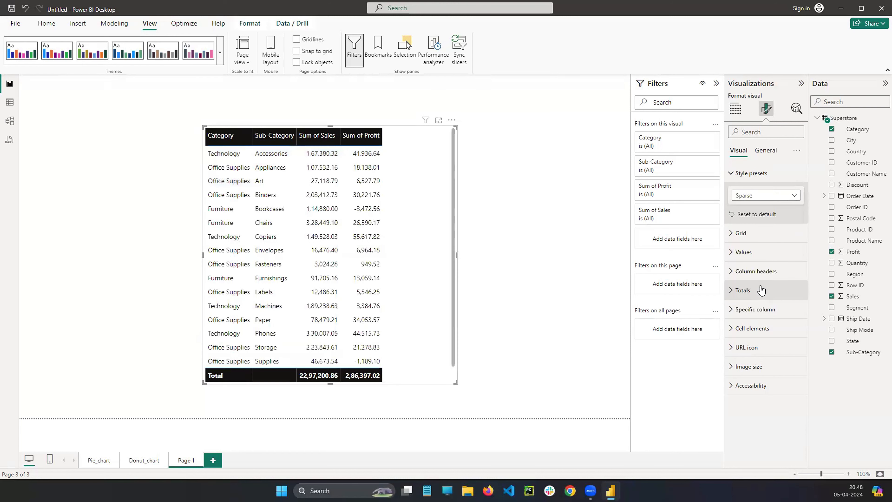
{"action": "left_click", "coordinate": [763, 197]}
{"action": "left_click", "coordinate": [776, 306]}
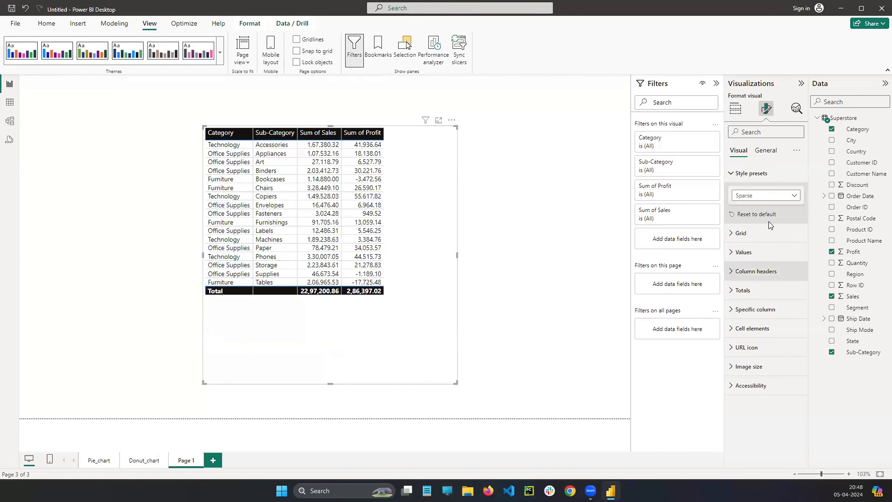
Apply the Bold header flashy rows style preset to the table and collapse the preset settings.
{"action": "left_click", "coordinate": [740, 196]}
{"action": "left_click", "coordinate": [750, 283]}
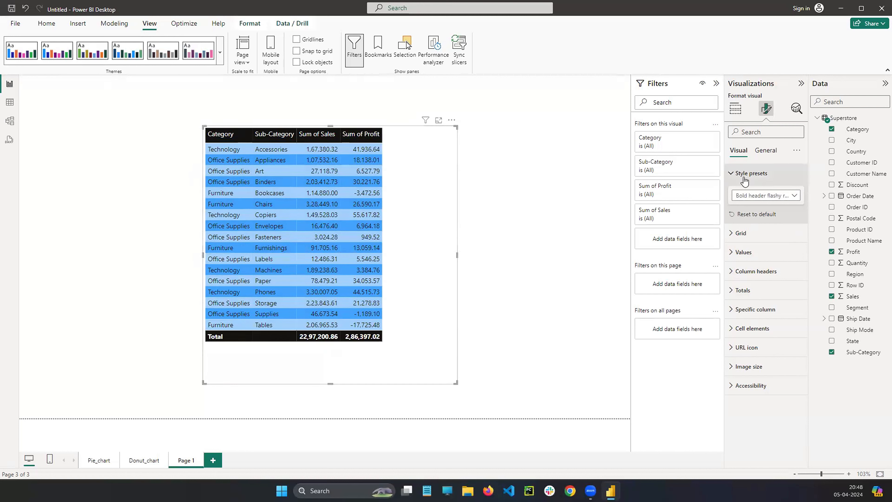
{"action": "left_click", "coordinate": [732, 174]}
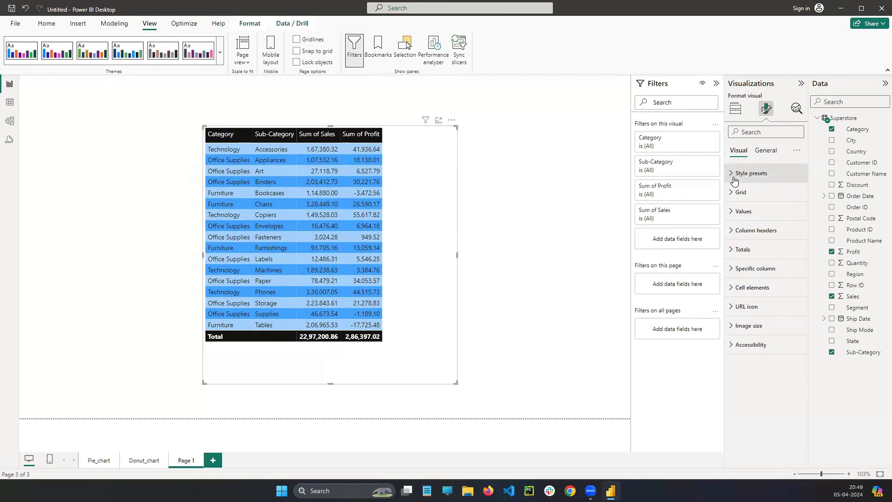
Open the grid settings of the table.
{"action": "left_click", "coordinate": [732, 193]}
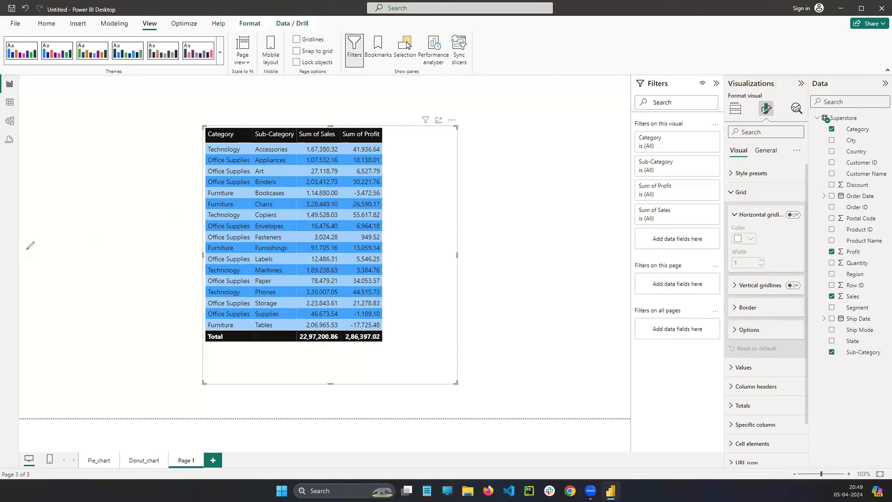
{"action": "left_click_drag", "start_coordinate": [250, 128], "coordinate": [254, 340]}
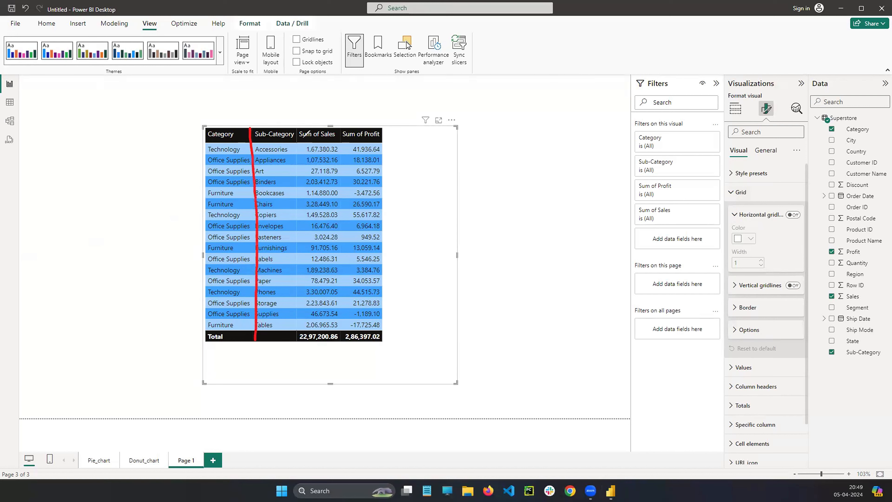
{"action": "left_click_drag", "start_coordinate": [299, 115], "coordinate": [290, 325]}
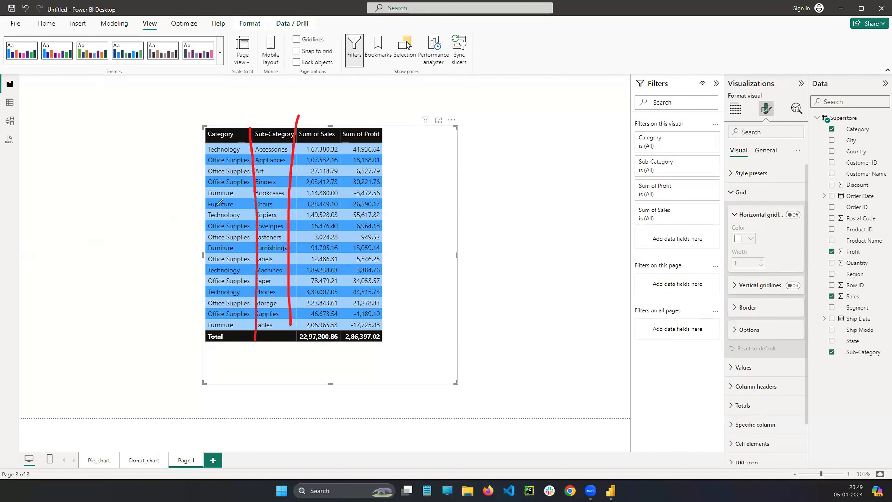
{"action": "left_click_drag", "start_coordinate": [214, 206], "coordinate": [356, 207]}
{"action": "left_click_drag", "start_coordinate": [193, 220], "coordinate": [374, 221]}
{"action": "left_click_drag", "start_coordinate": [195, 243], "coordinate": [439, 245]}
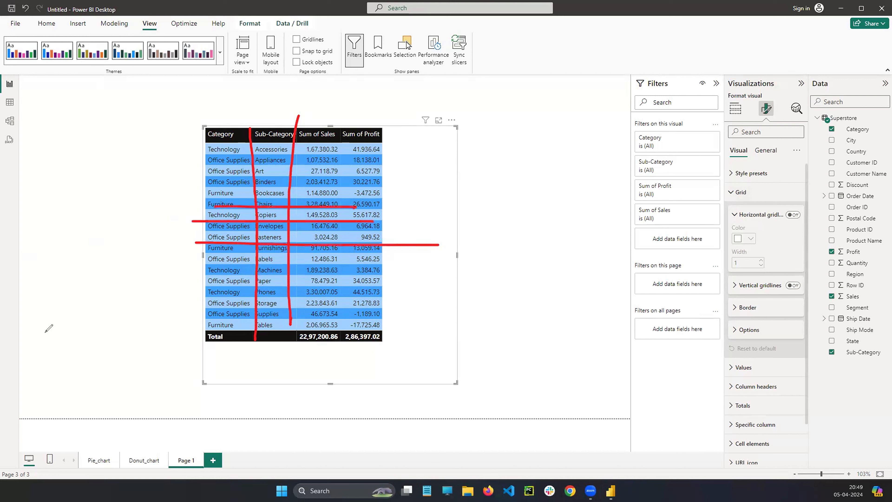
{"action": "key", "text": "Escape"}
Turn on the table's horizontal gridlines with an orange color and a width of 2, and collapse their settings.
{"action": "left_click", "coordinate": [793, 214]}
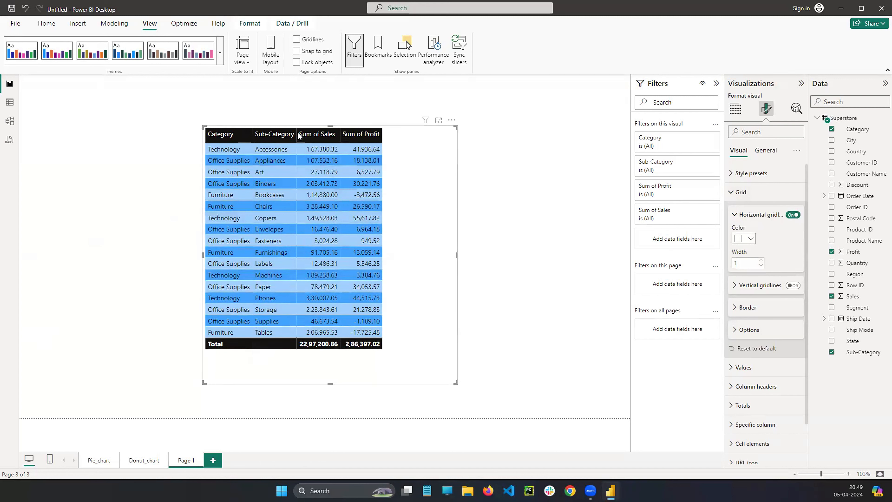
{"action": "left_click", "coordinate": [751, 238]}
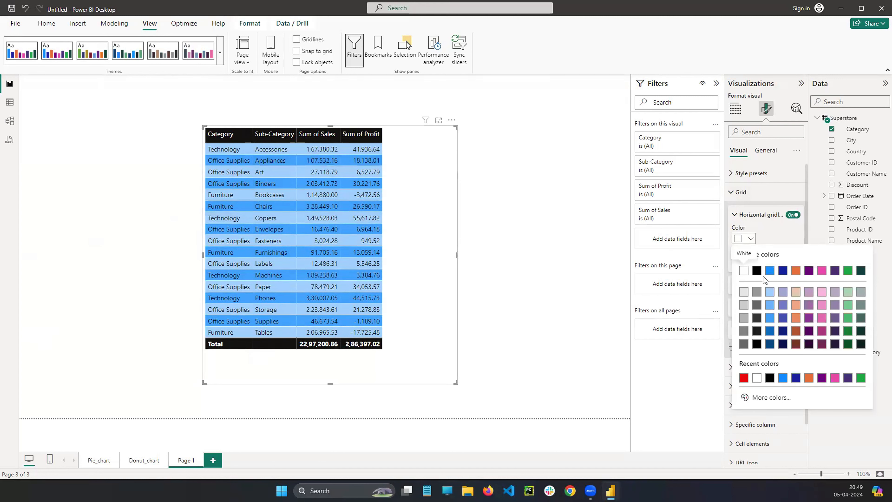
{"action": "left_click", "coordinate": [796, 273]}
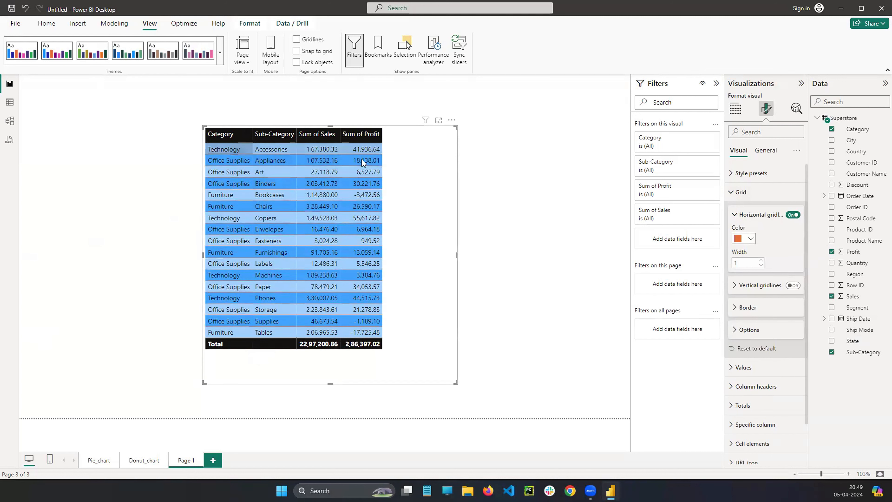
{"action": "left_click", "coordinate": [761, 261]}
{"action": "left_click", "coordinate": [761, 261]}
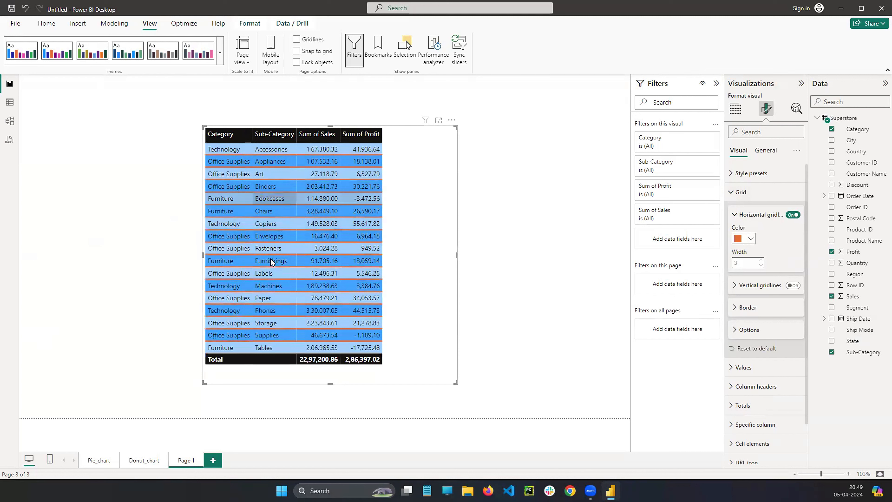
{"action": "left_click", "coordinate": [760, 265]}
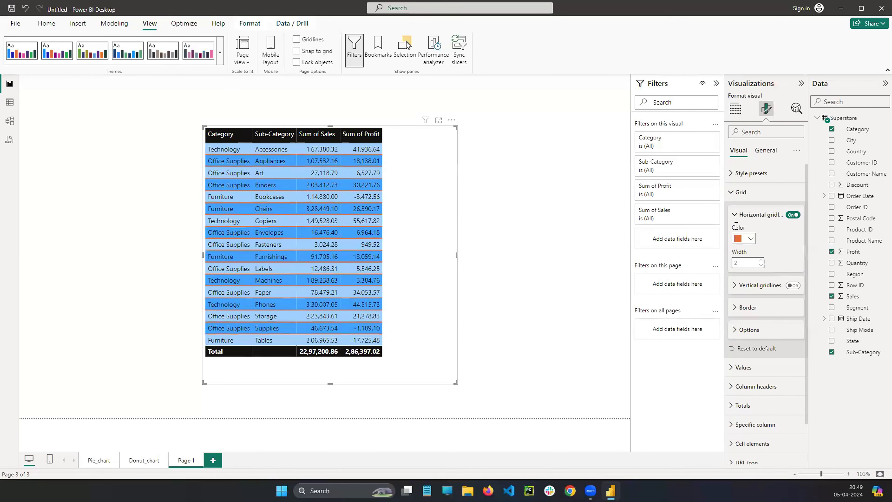
{"action": "left_click", "coordinate": [734, 215]}
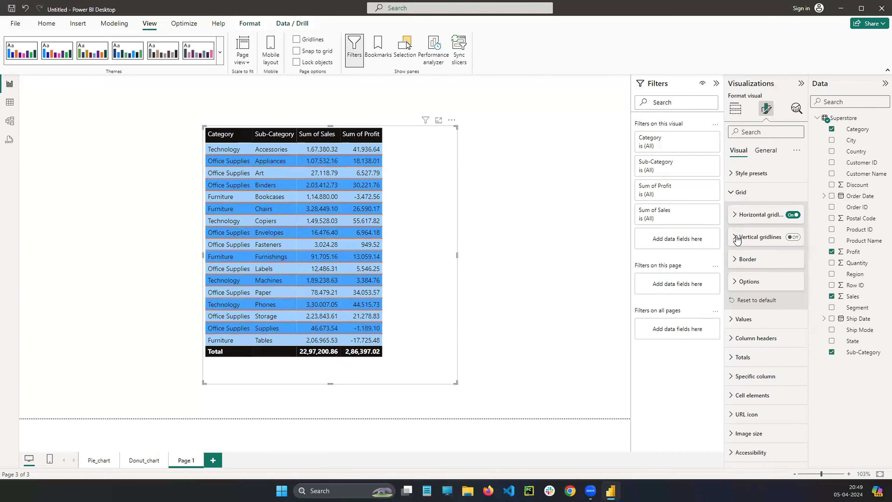
Turn on the table's vertical gridlines with a width of 3 and collapse their settings.
{"action": "left_click", "coordinate": [734, 237]}
{"action": "left_click", "coordinate": [792, 237]}
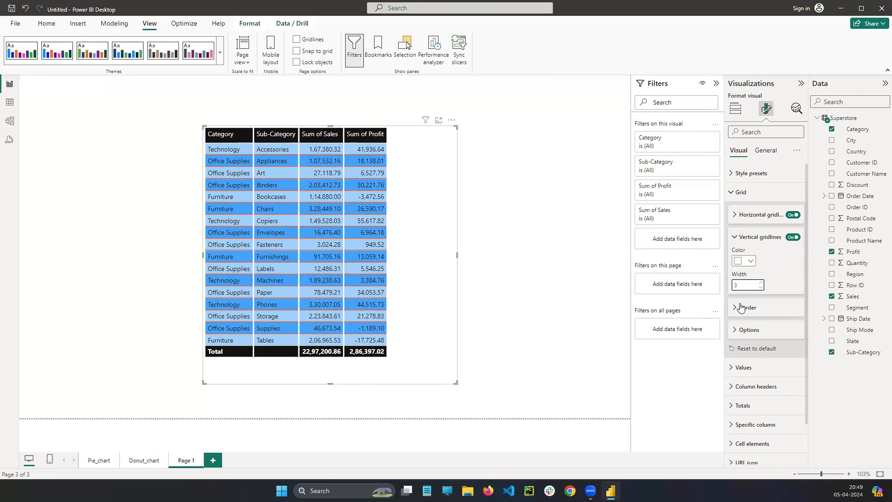
{"action": "left_click", "coordinate": [734, 239]}
Try top, bottom and left borders on all sections of the table, clear each one and collapse the grid settings.
{"action": "left_click", "coordinate": [740, 260]}
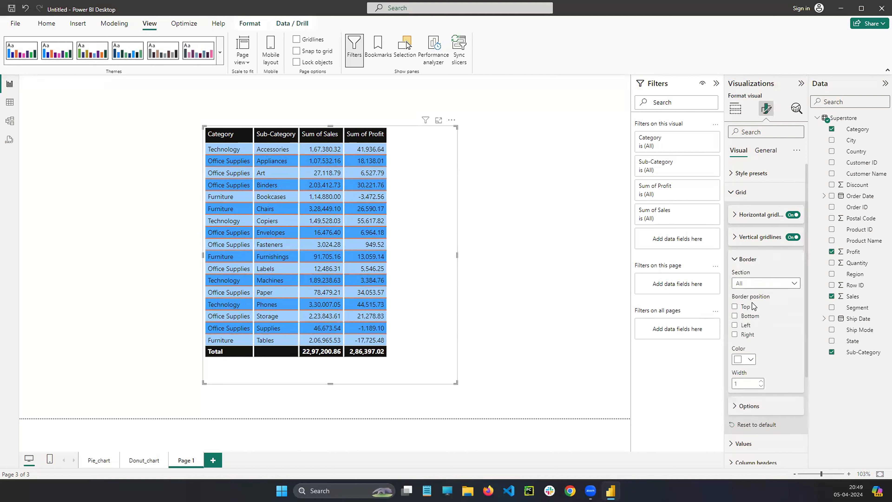
{"action": "left_click", "coordinate": [734, 307]}
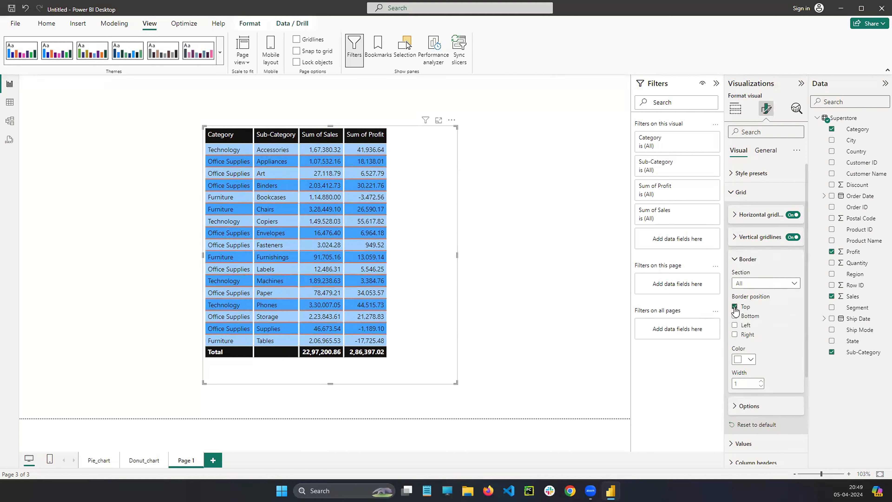
{"action": "left_click", "coordinate": [735, 308]}
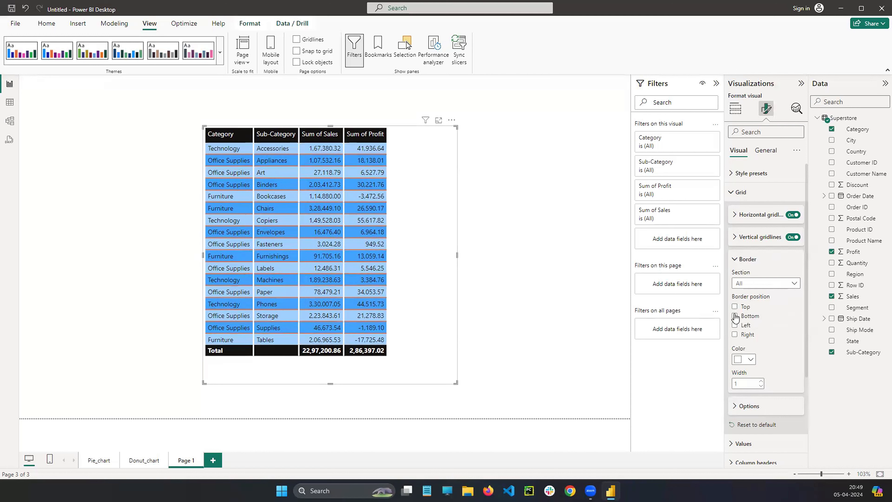
{"action": "left_click", "coordinate": [735, 316]}
{"action": "left_click", "coordinate": [735, 316]}
{"action": "left_click", "coordinate": [735, 326]}
{"action": "left_click", "coordinate": [736, 327]}
{"action": "left_click", "coordinate": [736, 262]}
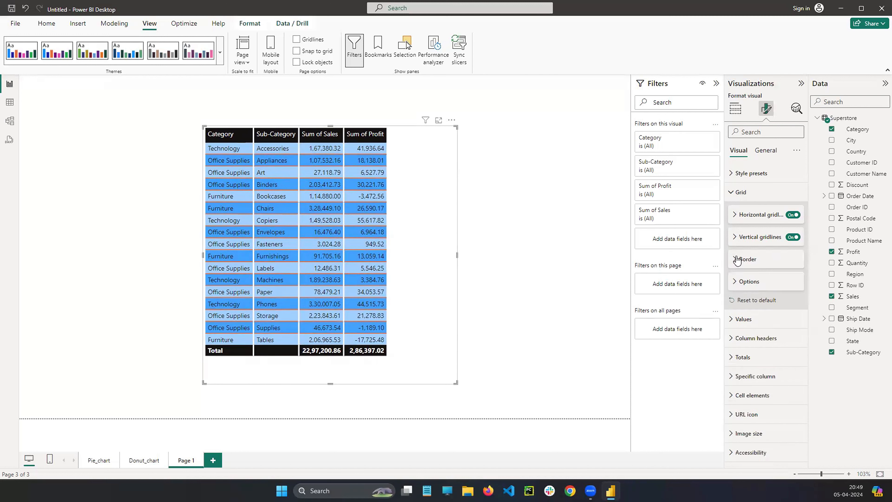
{"action": "left_click", "coordinate": [732, 194]}
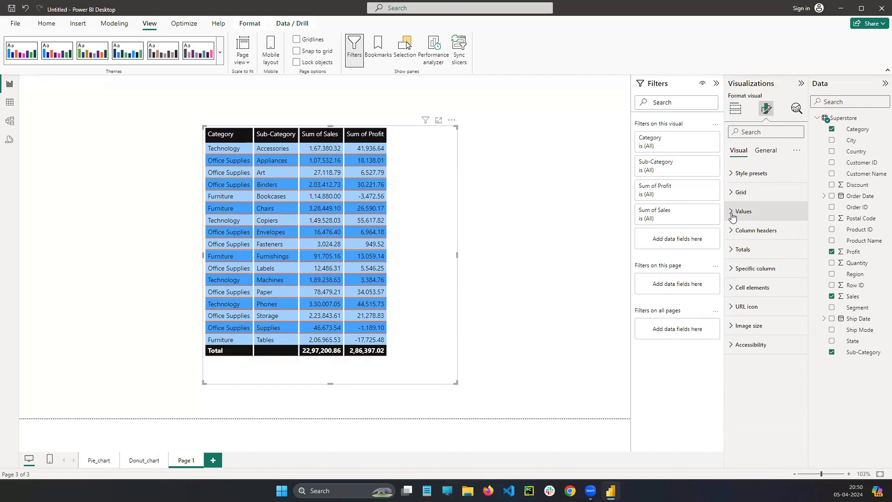
Set the font of the table values to Verdana and collapse the values settings.
{"action": "left_click", "coordinate": [742, 211]}
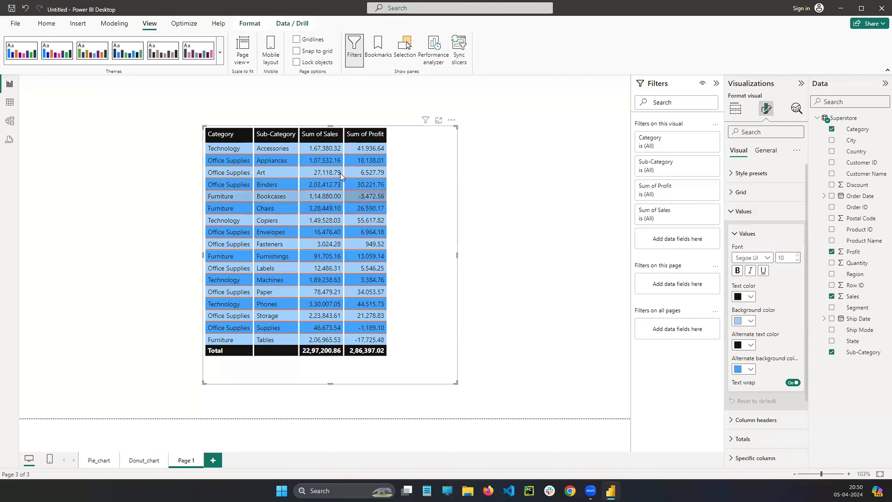
{"action": "left_click", "coordinate": [764, 262]}
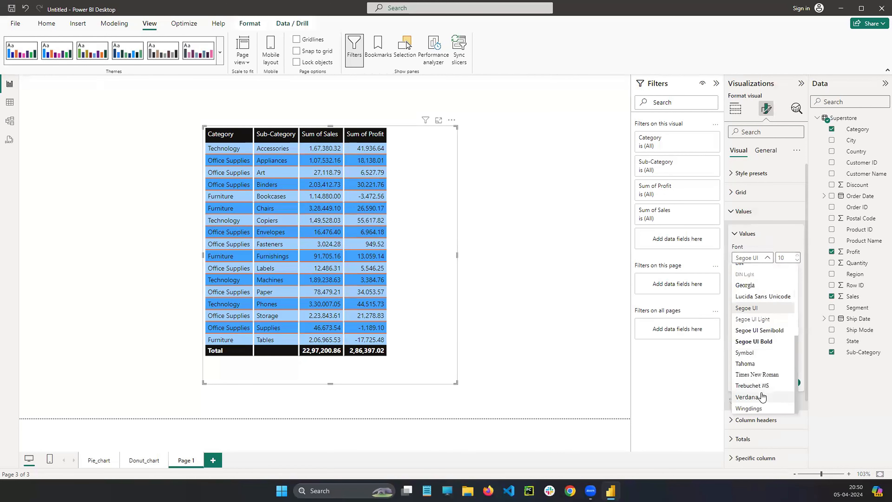
{"action": "left_click", "coordinate": [766, 381]}
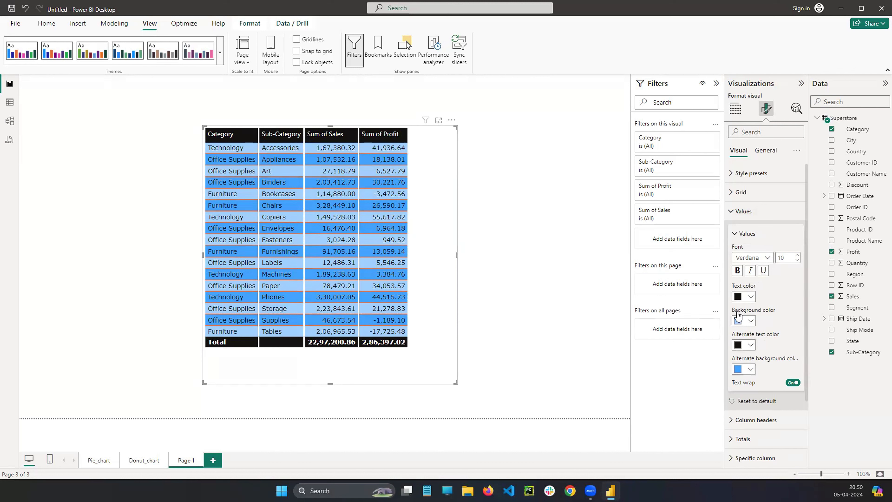
{"action": "left_click", "coordinate": [750, 240]}
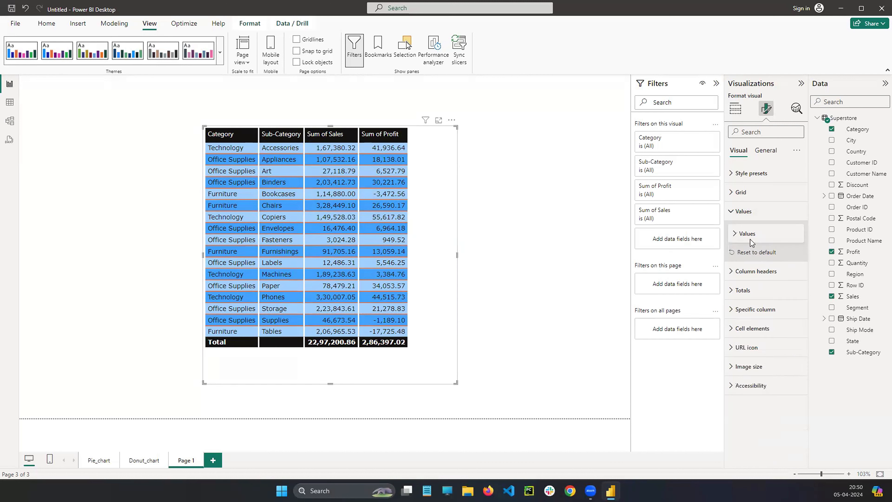
{"action": "left_click", "coordinate": [736, 211]}
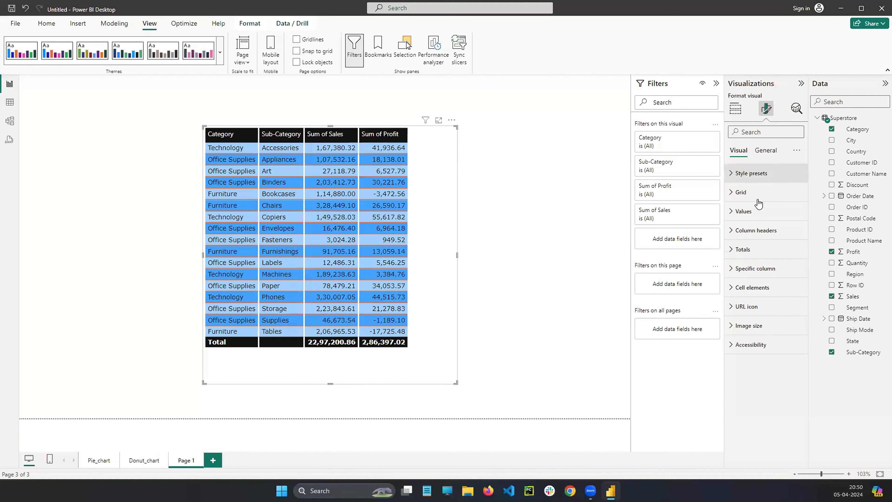
Try a purple background on the column headers, change it to green and collapse the header settings.
{"action": "left_click", "coordinate": [755, 231]}
{"action": "scroll", "coordinate": [766, 287], "scroll_direction": "down", "scroll_amount": 3}
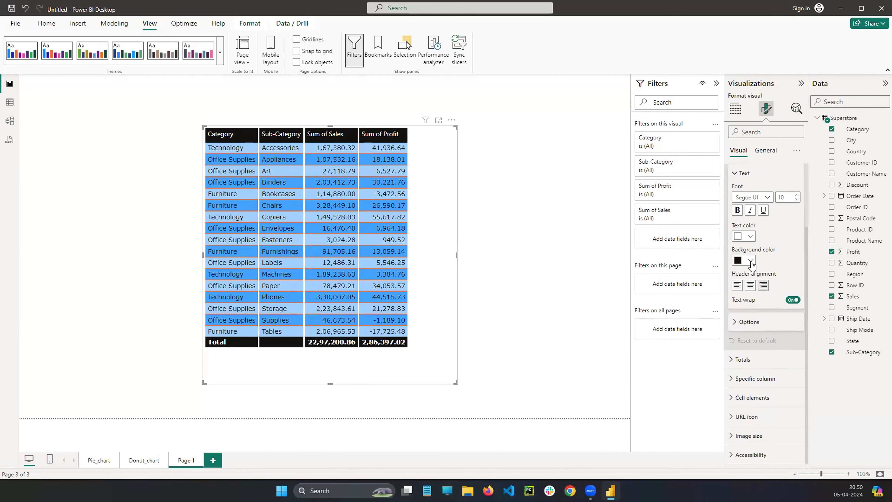
{"action": "left_click", "coordinate": [750, 261]}
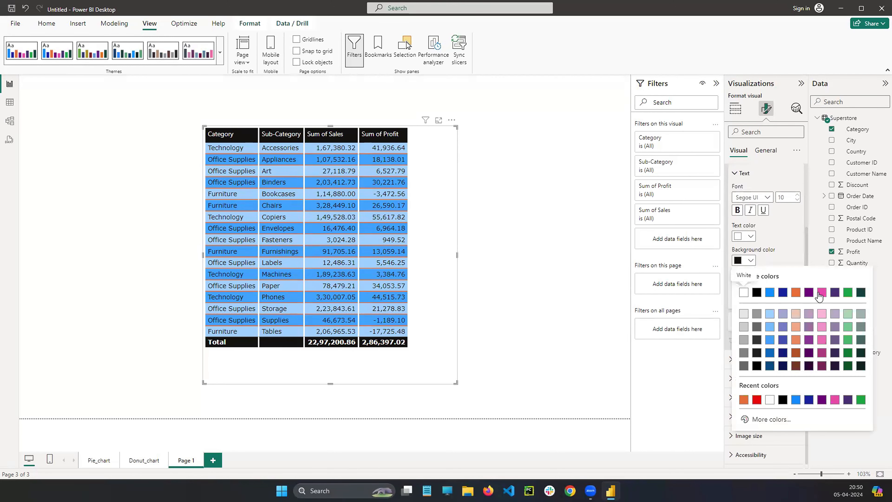
{"action": "left_click", "coordinate": [809, 292]}
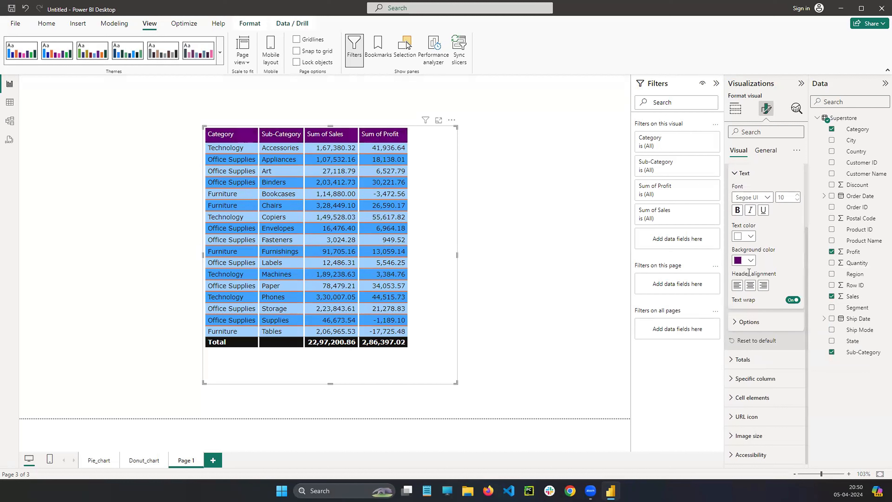
{"action": "left_click", "coordinate": [751, 261]}
{"action": "left_click", "coordinate": [847, 292]}
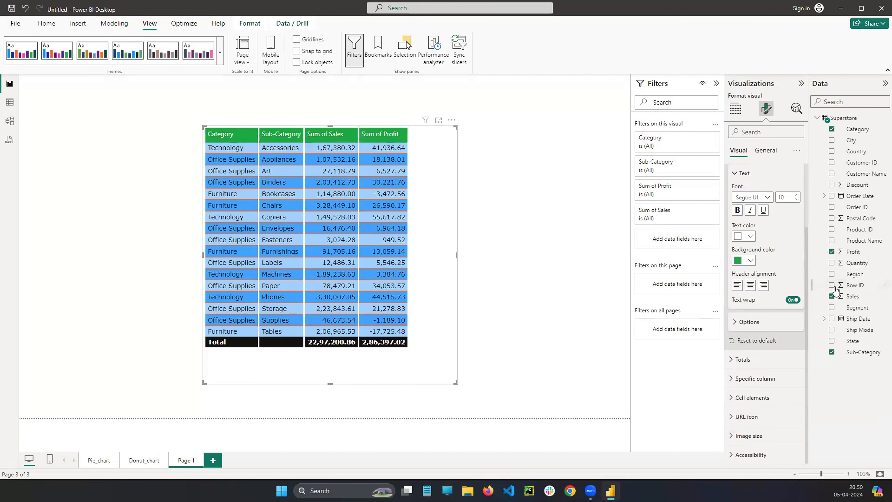
{"action": "left_click", "coordinate": [738, 176]}
{"action": "left_click", "coordinate": [739, 239]}
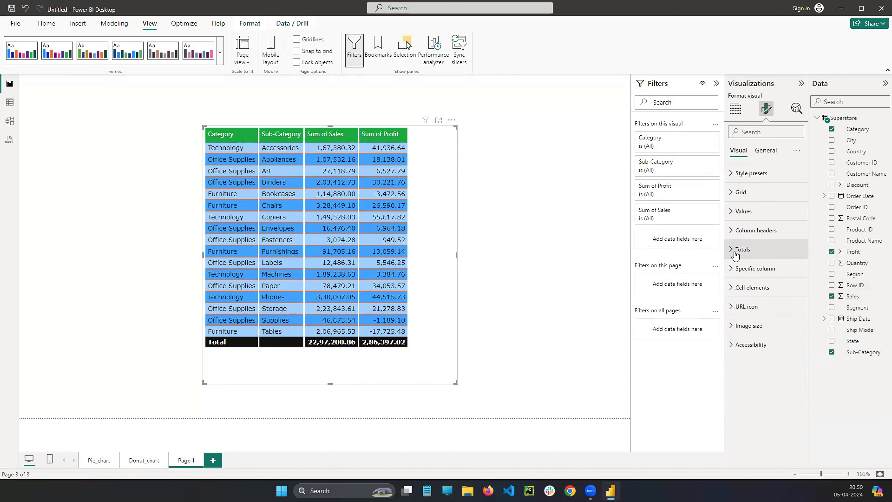
Give the total row a red background and font size 11, and collapse the totals settings.
{"action": "left_click", "coordinate": [738, 250]}
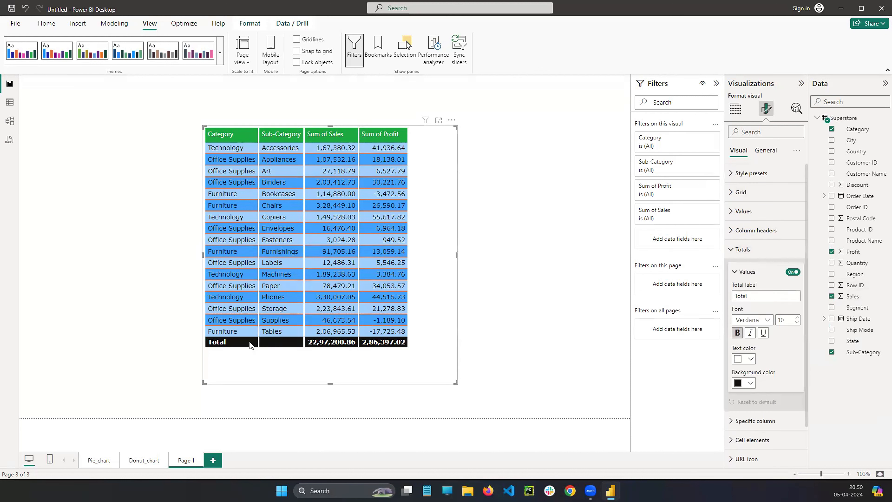
{"action": "left_click", "coordinate": [748, 383]}
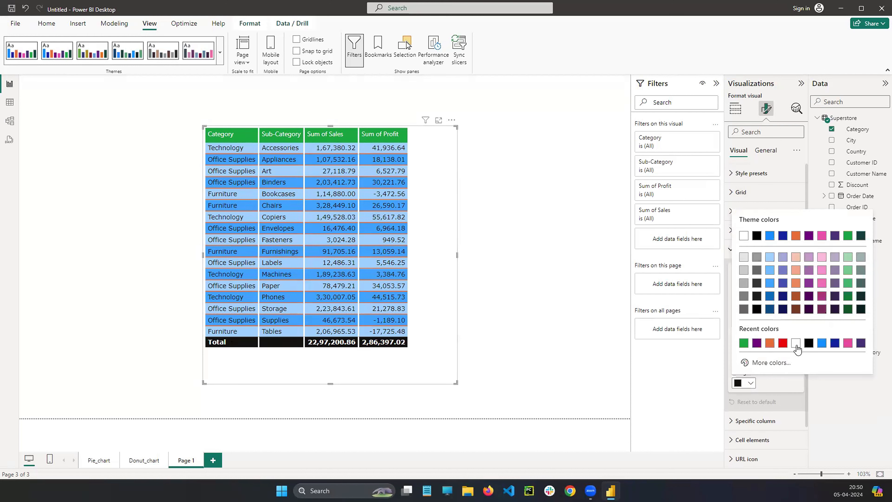
{"action": "left_click", "coordinate": [782, 343]}
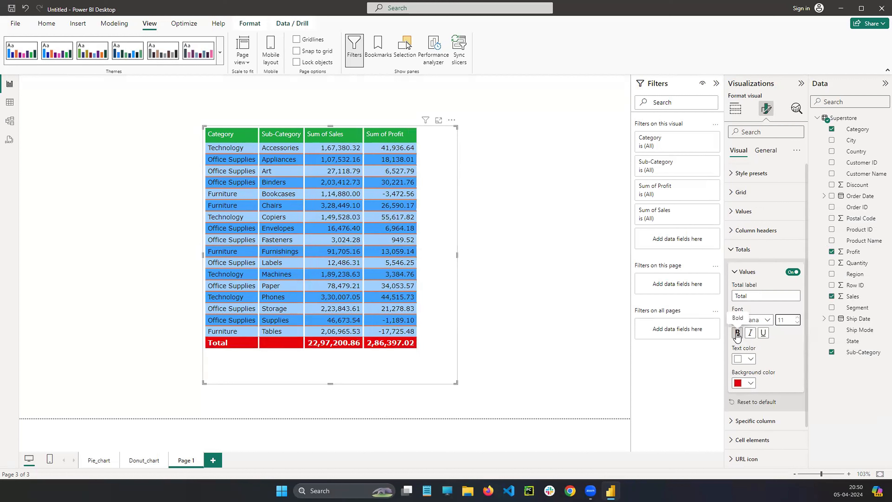
{"action": "left_click", "coordinate": [735, 273]}
{"action": "left_click", "coordinate": [731, 251]}
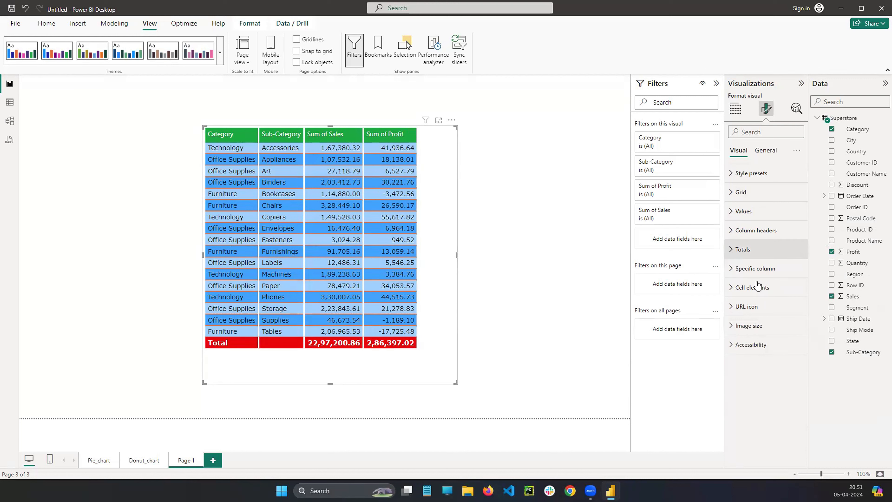
Set the alignment of the Sum of Profit column's values to center in the specific column settings.
{"action": "left_click", "coordinate": [751, 269]}
{"action": "scroll", "coordinate": [765, 311], "scroll_direction": "down", "scroll_amount": 3}
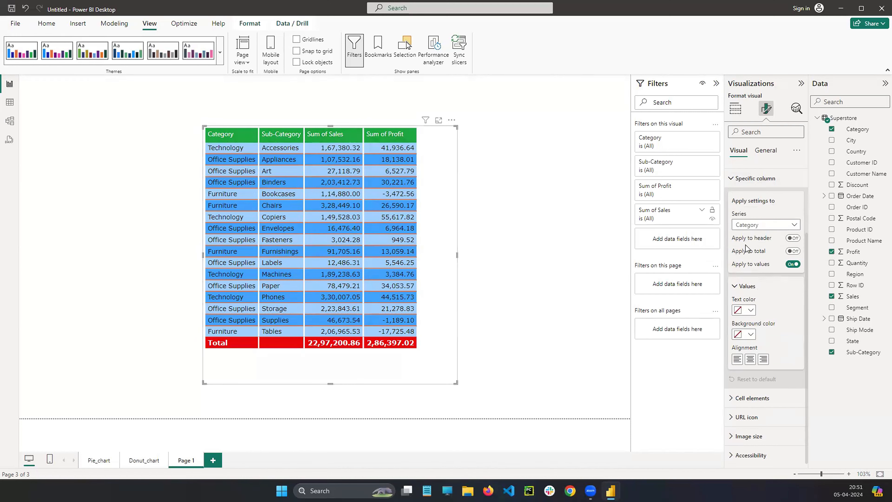
{"action": "left_click", "coordinate": [761, 226]}
{"action": "left_click", "coordinate": [758, 270]}
{"action": "left_click", "coordinate": [750, 360]}
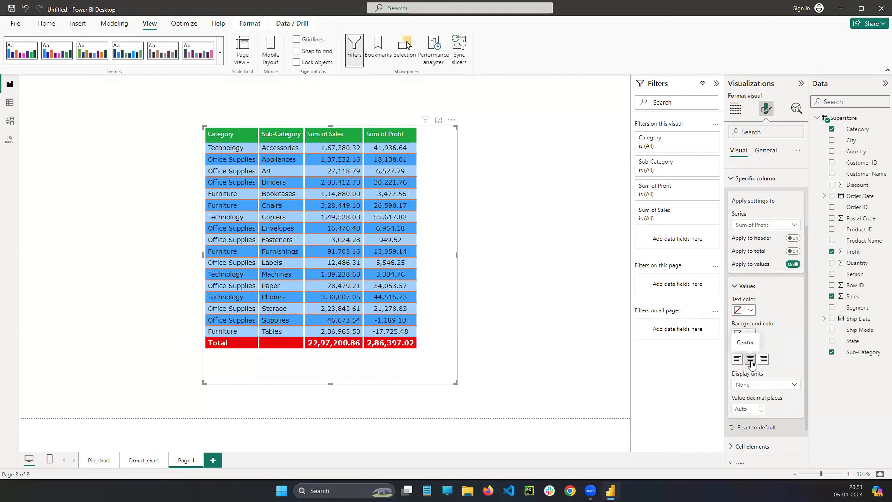
{"action": "left_click", "coordinate": [767, 225]}
{"action": "left_click", "coordinate": [764, 362]}
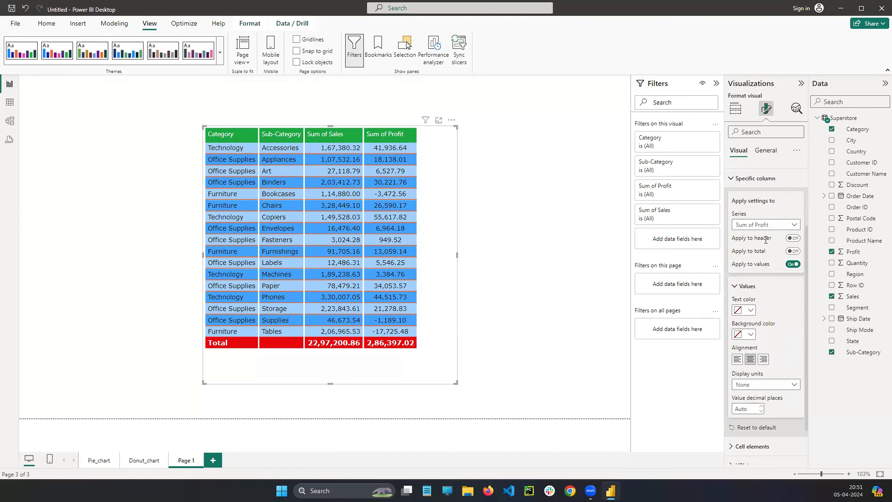
Center the values of the Category column and of the Sub-Category column in the specific column settings.
{"action": "left_click", "coordinate": [761, 227]}
{"action": "left_click", "coordinate": [752, 236]}
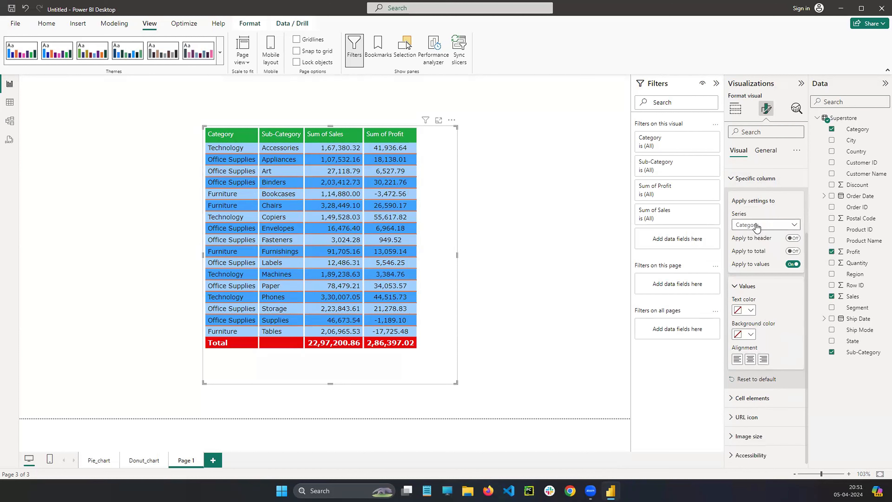
{"action": "left_click", "coordinate": [761, 228]}
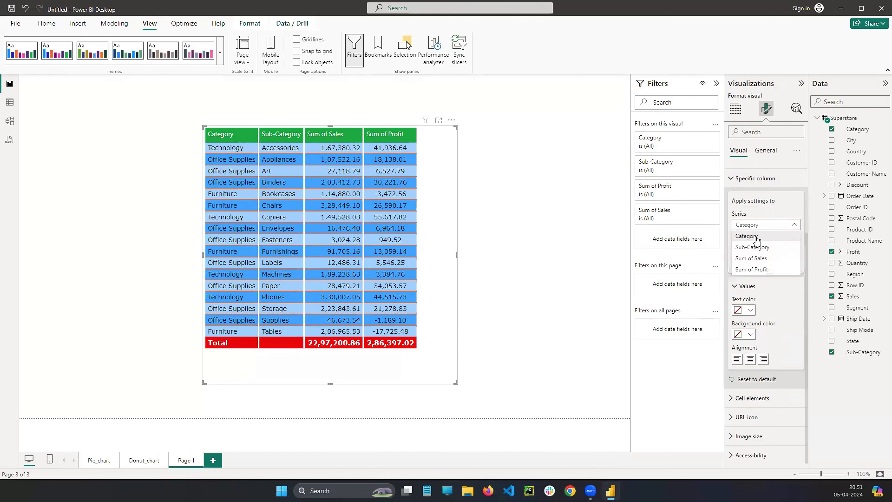
{"action": "left_click", "coordinate": [756, 240]}
{"action": "left_click", "coordinate": [751, 358]}
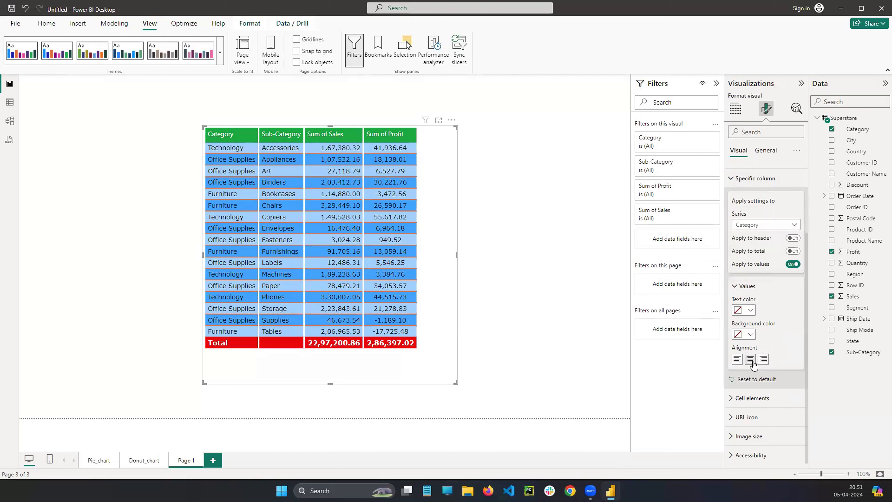
{"action": "left_click", "coordinate": [755, 227]}
{"action": "left_click", "coordinate": [752, 247]}
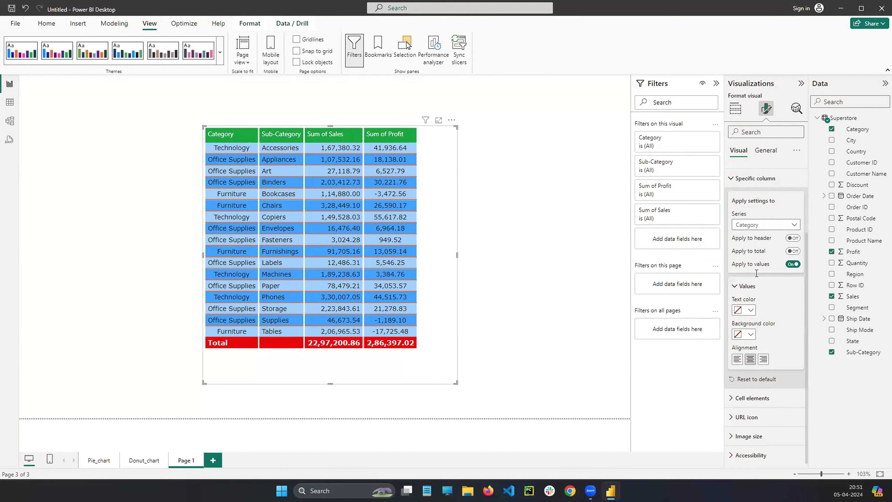
{"action": "left_click", "coordinate": [751, 359]}
Center the values of the Sum of Sales and Sum of Profit columns and collapse the specific column settings.
{"action": "left_click", "coordinate": [759, 228]}
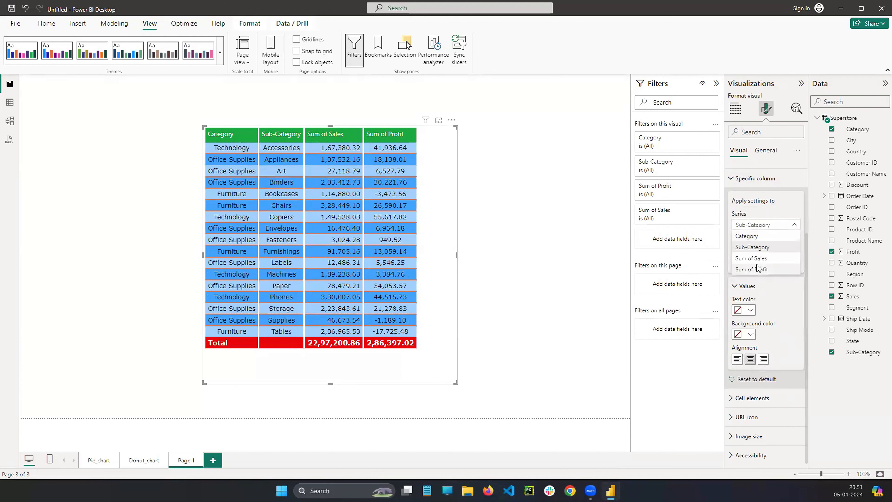
{"action": "left_click", "coordinate": [757, 258]}
{"action": "left_click", "coordinate": [759, 225]}
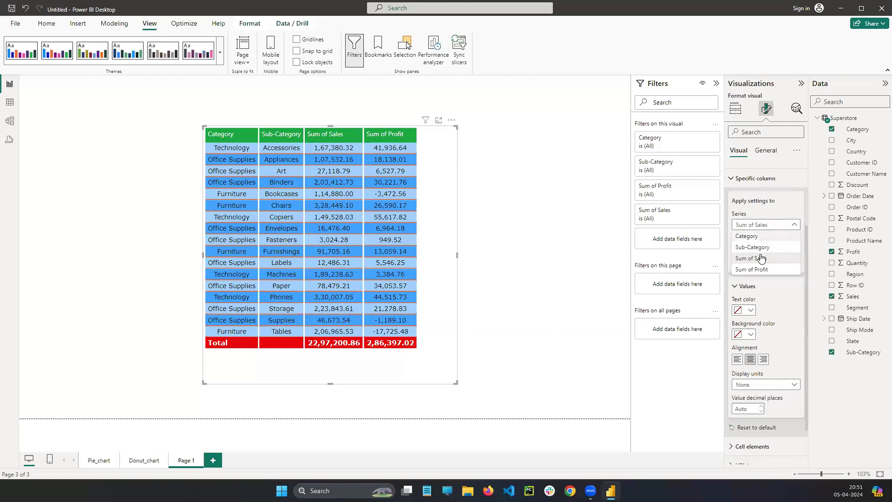
{"action": "left_click", "coordinate": [757, 270]}
{"action": "left_click", "coordinate": [759, 358]}
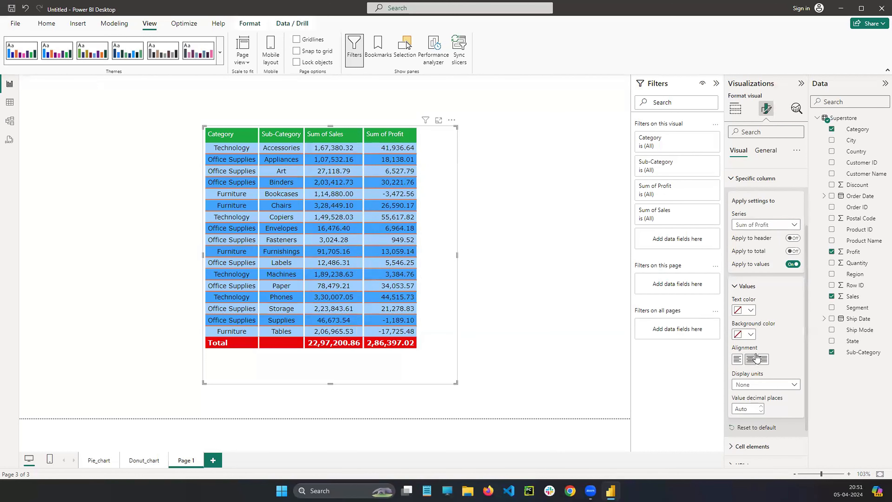
{"action": "left_click", "coordinate": [750, 358]}
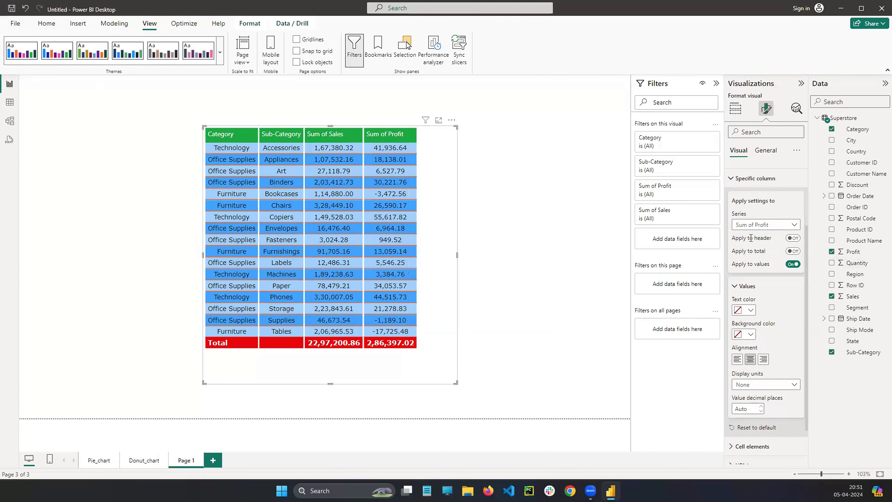
{"action": "left_click", "coordinate": [737, 286]}
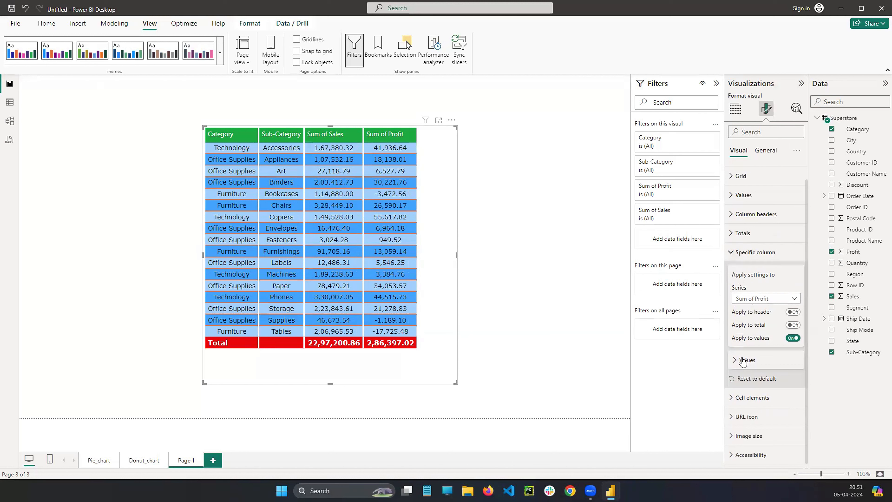
{"action": "left_click", "coordinate": [735, 260]}
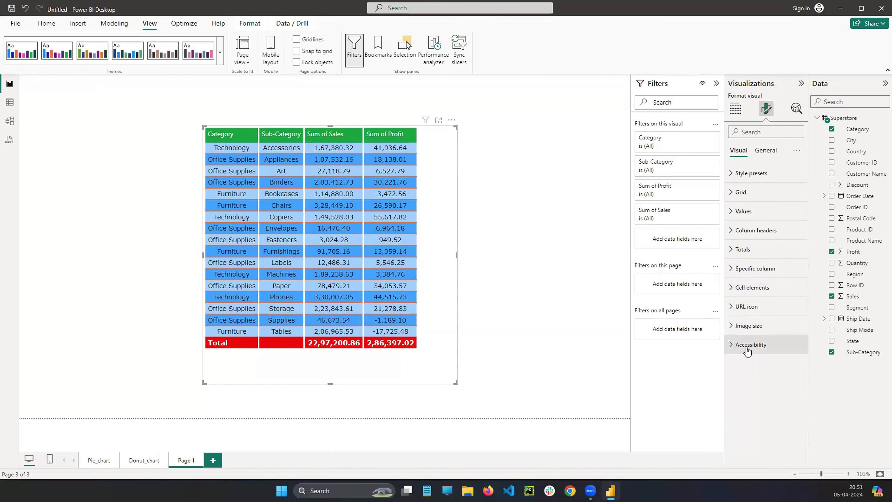
Examine the image size, URL icon and cell elements settings, including the Sub-Category background color rules, and return to the table's field setup.
{"action": "left_click", "coordinate": [733, 331]}
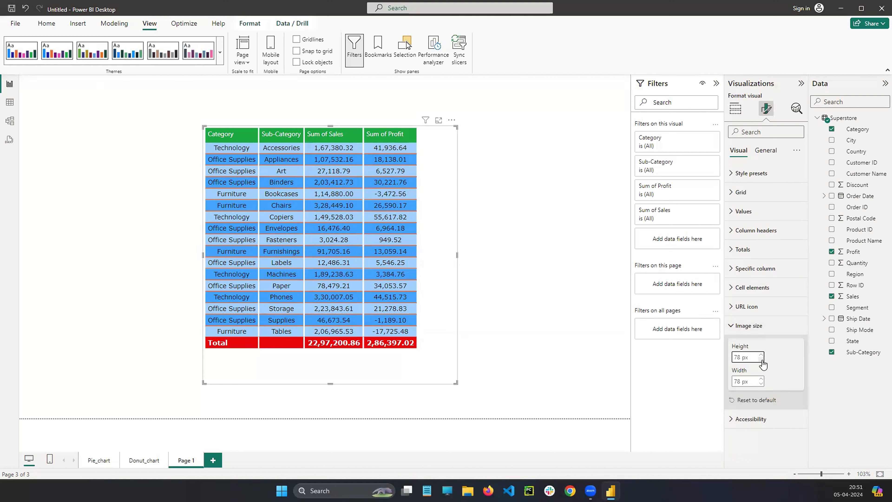
{"action": "left_click", "coordinate": [763, 325]}
{"action": "left_click", "coordinate": [762, 307]}
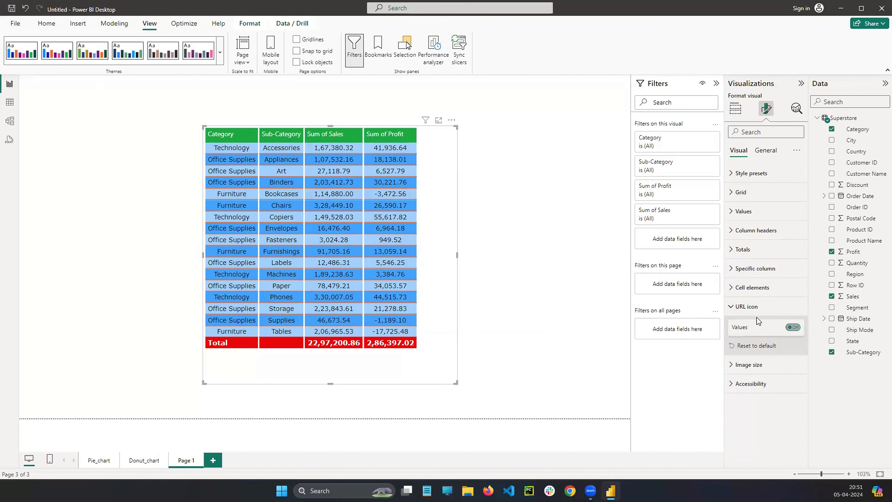
{"action": "left_click", "coordinate": [748, 308]}
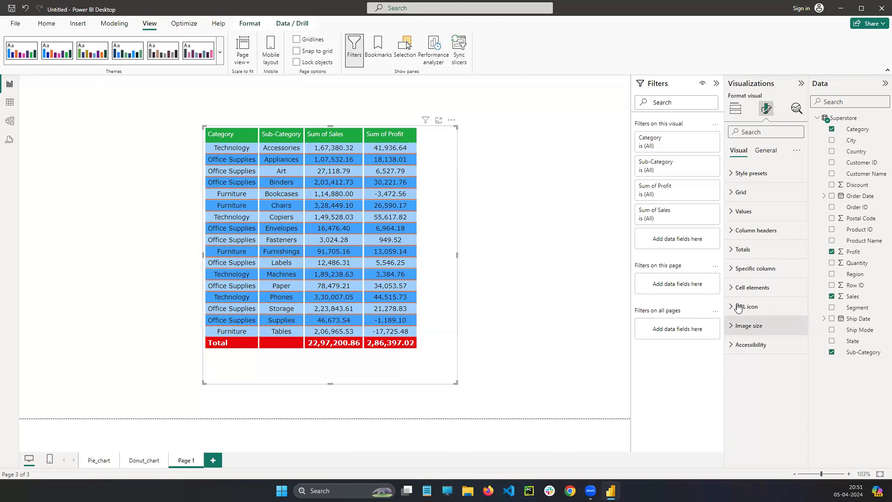
{"action": "left_click", "coordinate": [739, 288]}
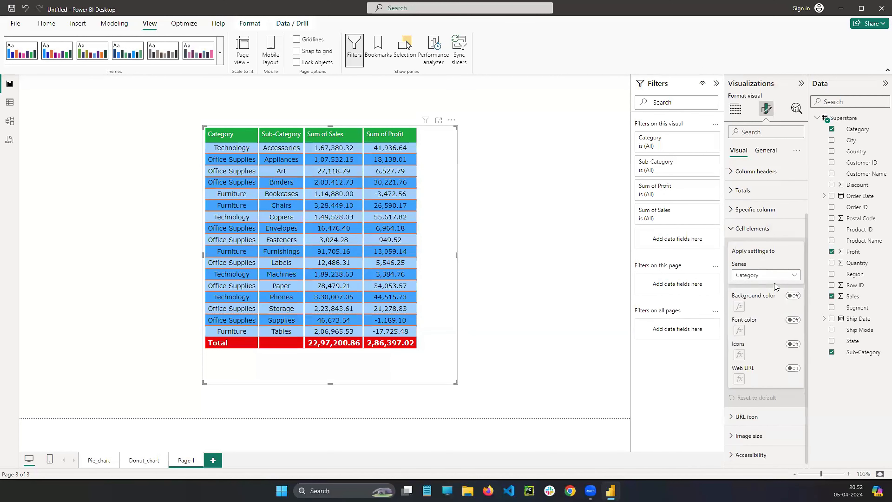
{"action": "left_click", "coordinate": [769, 274]}
{"action": "left_click", "coordinate": [749, 294]}
{"action": "left_click", "coordinate": [793, 297]}
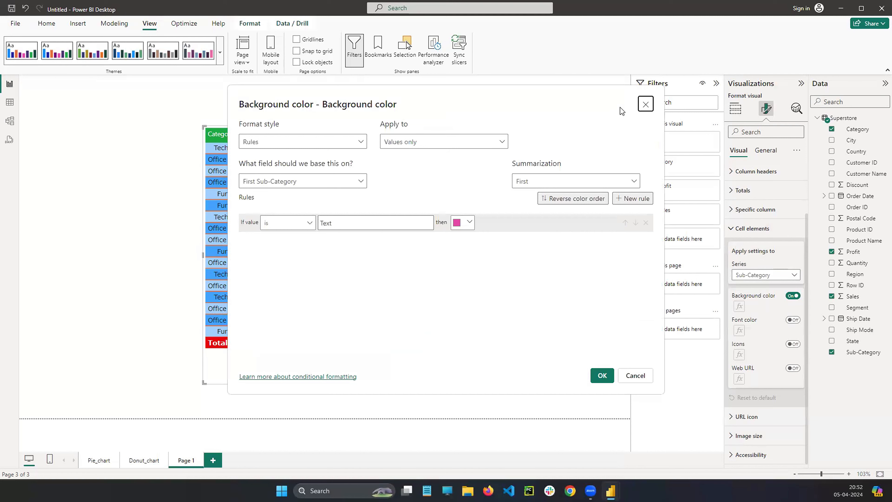
{"action": "left_click", "coordinate": [646, 104]}
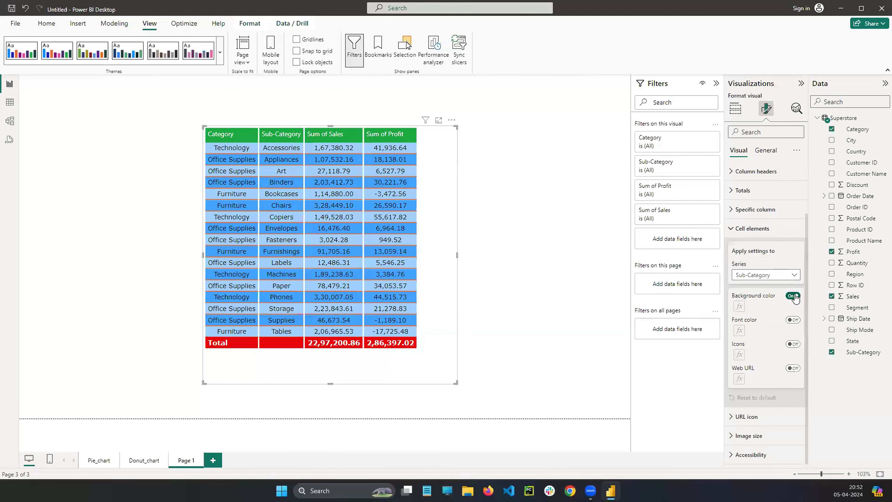
{"action": "left_click", "coordinate": [734, 229]}
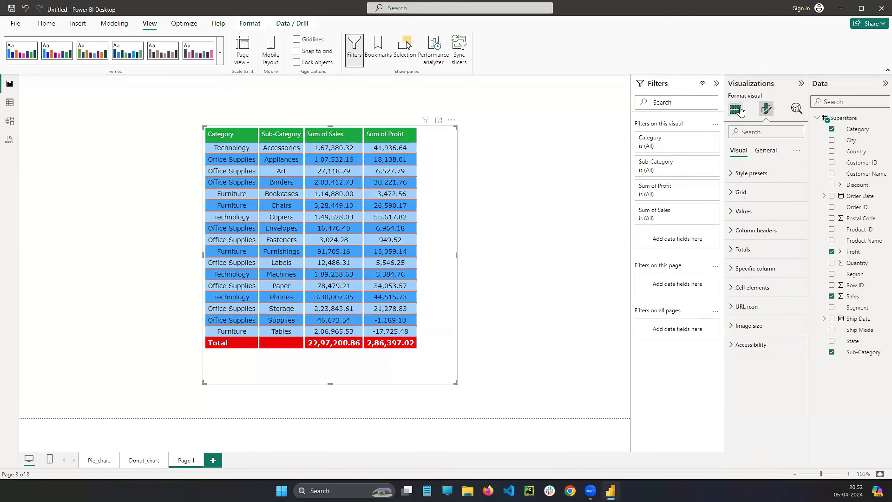
{"action": "left_click", "coordinate": [735, 108]}
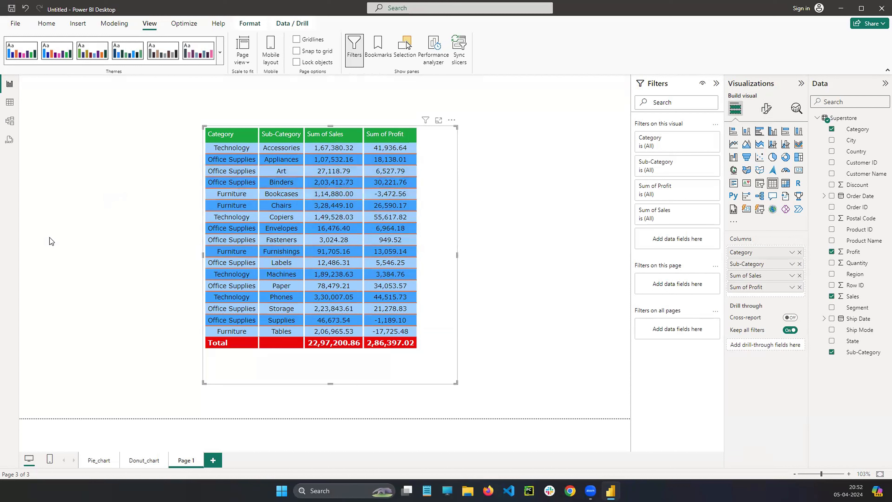
{"action": "mouse_move", "coordinate": [367, 140]}
{"action": "left_mouse_down"}
{"action": "mouse_move", "coordinate": [428, 300]}
{"action": "mouse_move", "coordinate": [429, 334]}
{"action": "left_mouse_up"}
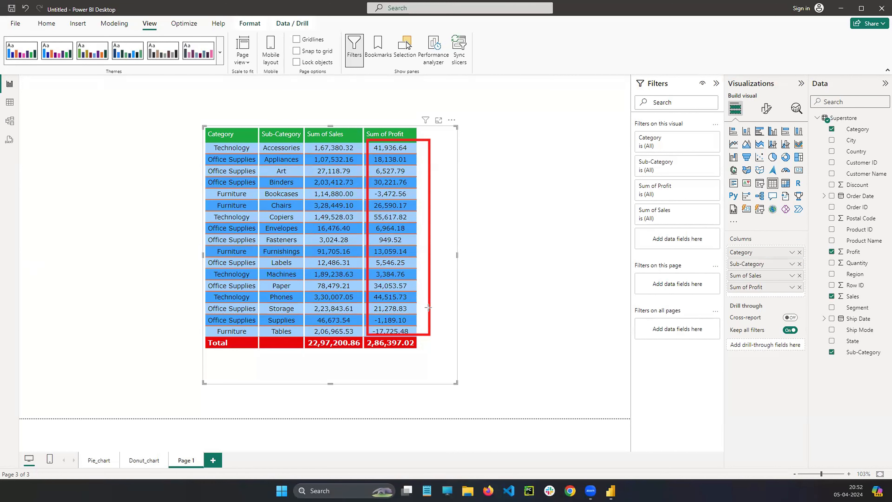
{"action": "mouse_move", "coordinate": [372, 316]}
{"action": "left_mouse_down"}
{"action": "mouse_move", "coordinate": [386, 332]}
{"action": "mouse_move", "coordinate": [414, 335]}
{"action": "mouse_move", "coordinate": [413, 327]}
{"action": "left_mouse_up"}
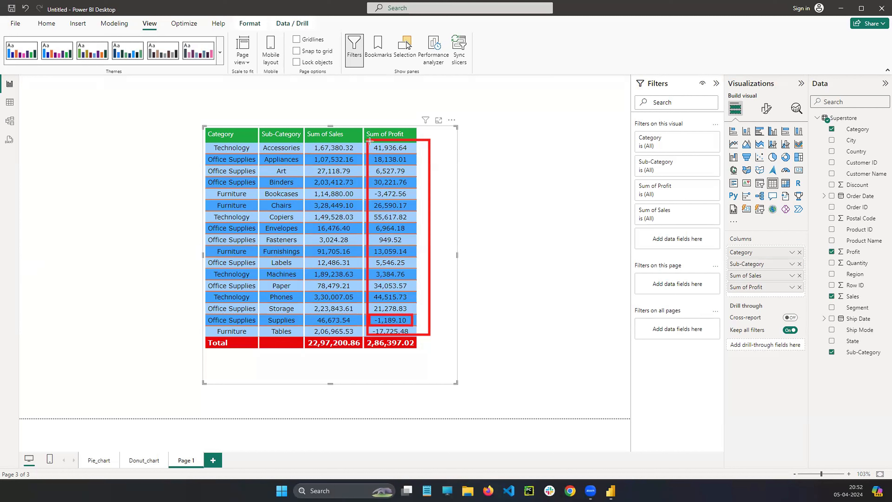
{"action": "mouse_move", "coordinate": [370, 140]}
{"action": "left_mouse_down"}
{"action": "mouse_move", "coordinate": [414, 164]}
{"action": "mouse_move", "coordinate": [411, 150]}
{"action": "left_mouse_up"}
{"action": "mouse_move", "coordinate": [202, 314]}
{"action": "left_mouse_down"}
{"action": "mouse_move", "coordinate": [214, 334]}
{"action": "mouse_move", "coordinate": [375, 328]}
{"action": "left_mouse_up"}
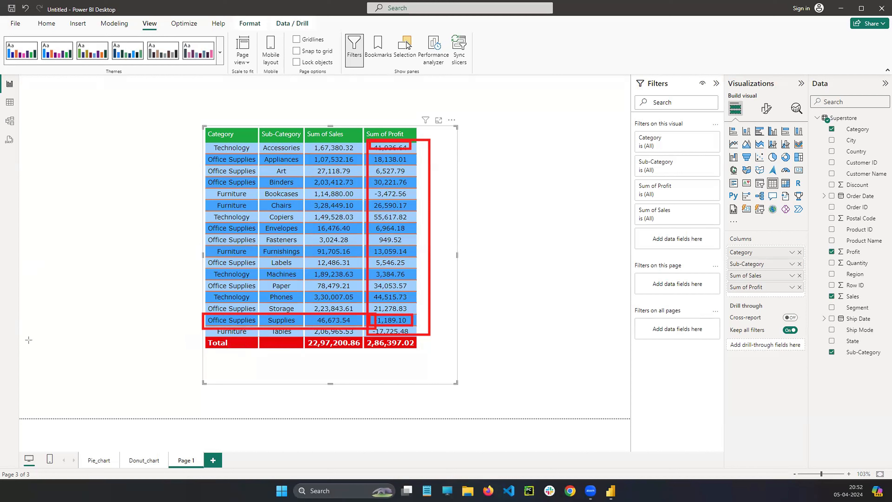
{"action": "key", "text": "Escape"}
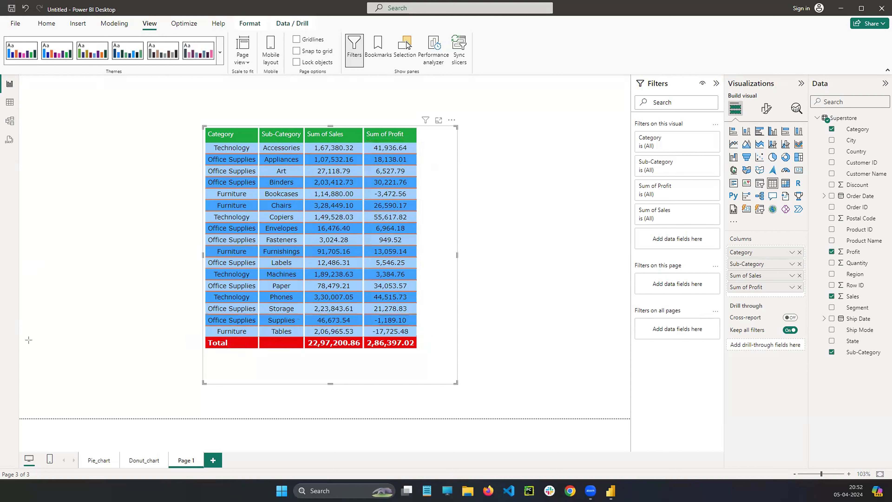
Sort the table by Sum of Profit in descending order, switch to ascending and return to descending.
{"action": "left_click", "coordinate": [451, 120]}
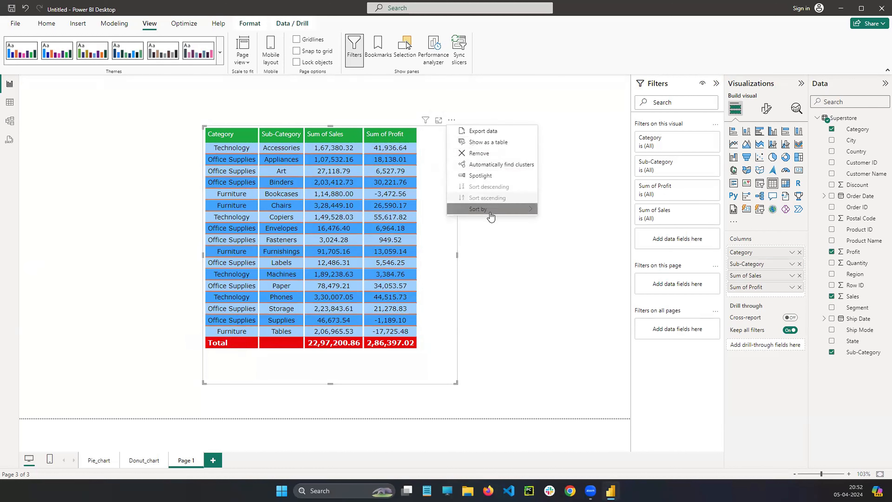
{"action": "mouse_move", "coordinate": [509, 209]}
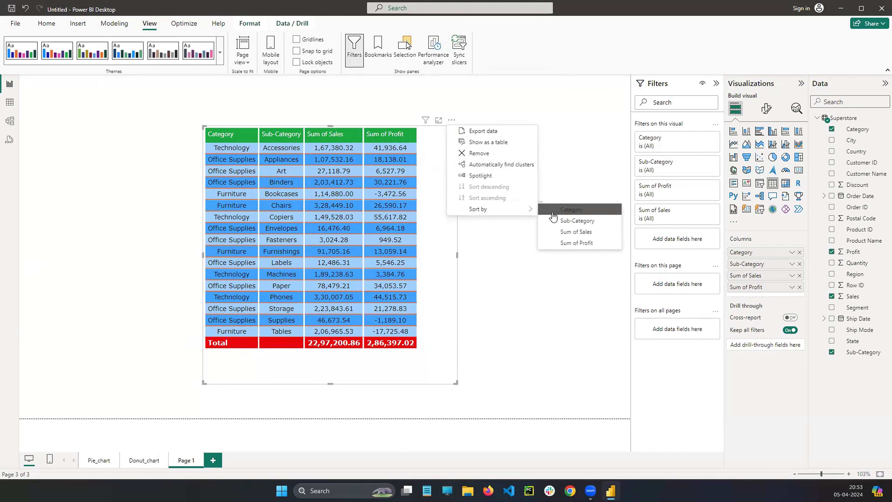
{"action": "left_click", "coordinate": [576, 242]}
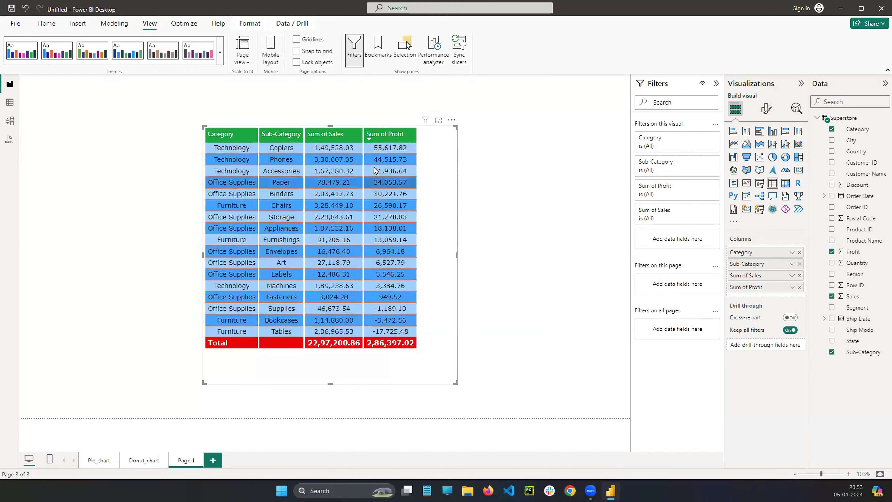
{"action": "left_click", "coordinate": [368, 138]}
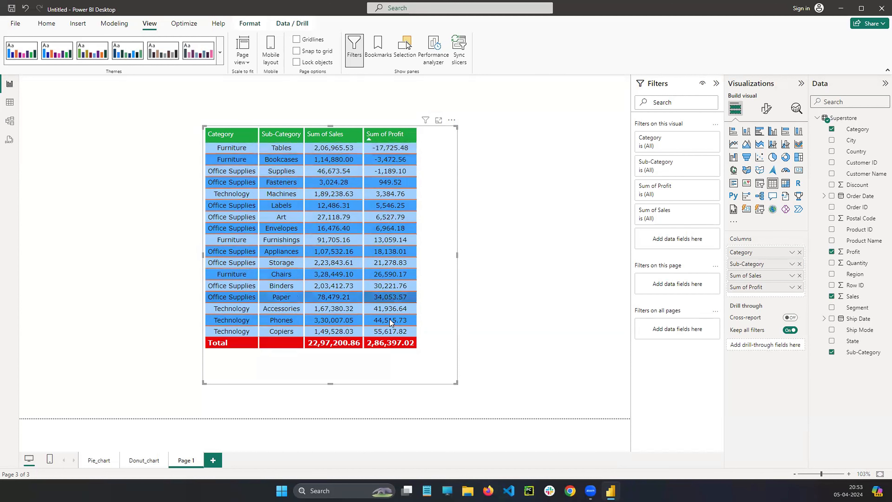
{"action": "left_click", "coordinate": [370, 140]}
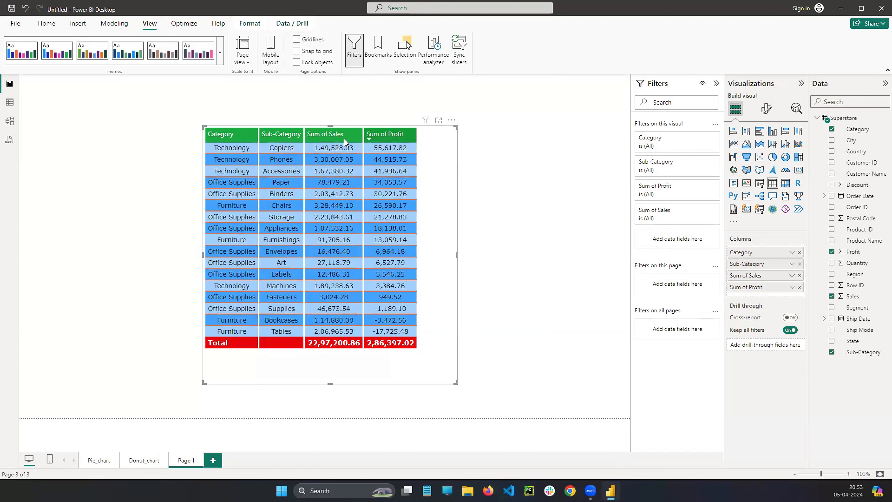
Sort the table by Sum of Sales in ascending order.
{"action": "left_click", "coordinate": [311, 140]}
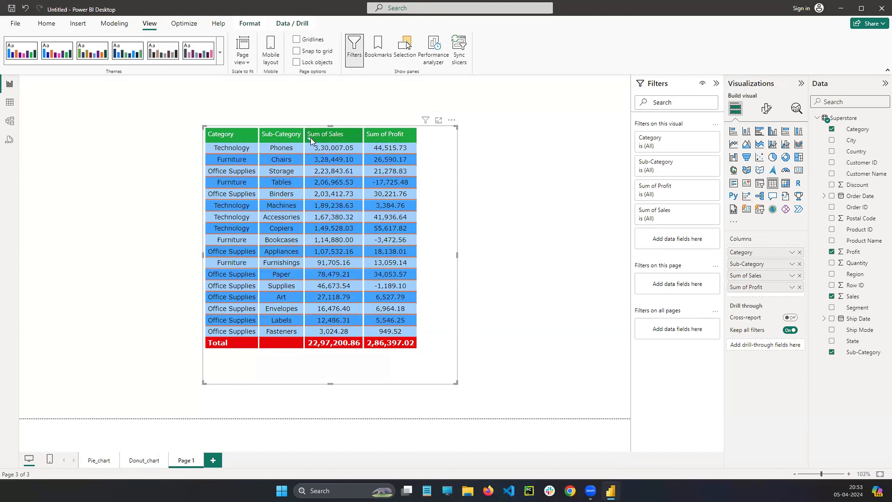
{"action": "left_click", "coordinate": [310, 139]}
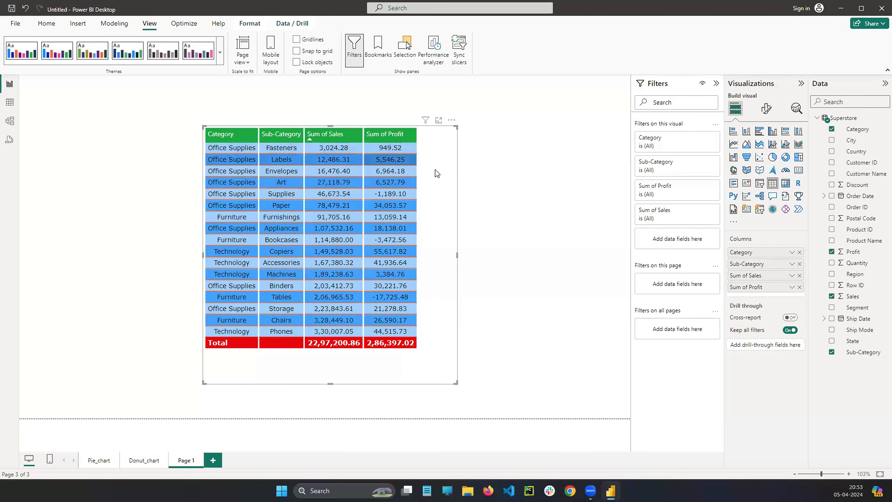
Change the table's style preset to Default.
{"action": "left_click", "coordinate": [766, 108]}
{"action": "left_click", "coordinate": [751, 173]}
{"action": "left_click", "coordinate": [765, 195]}
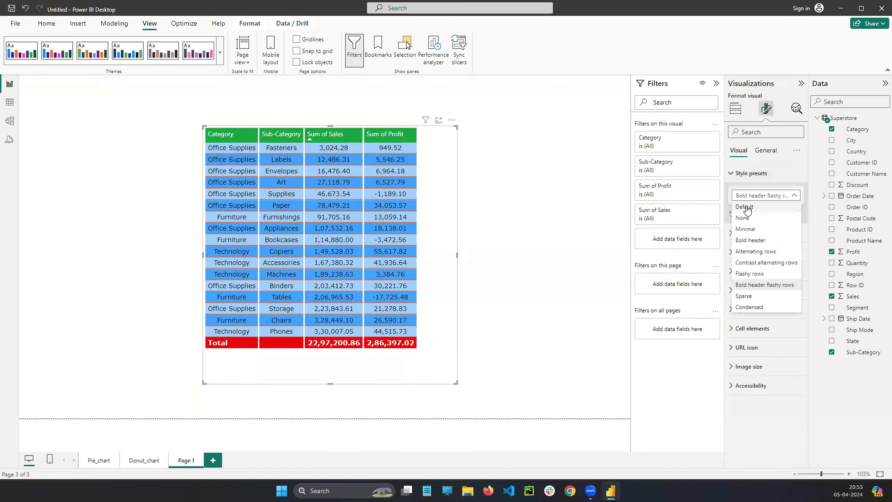
{"action": "left_click", "coordinate": [764, 285]}
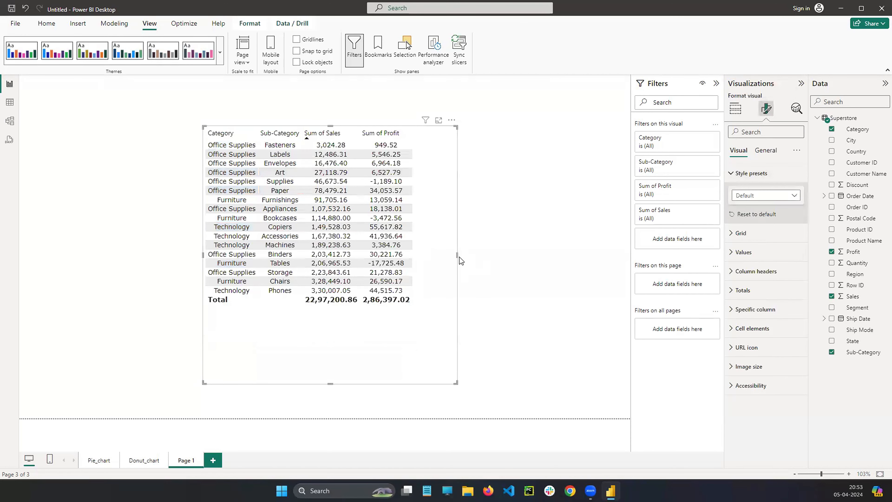
Make the table visual wider and shorter, and widen its Category and Sub-Category columns.
{"action": "left_click_drag", "start_coordinate": [457, 256], "coordinate": [504, 258]}
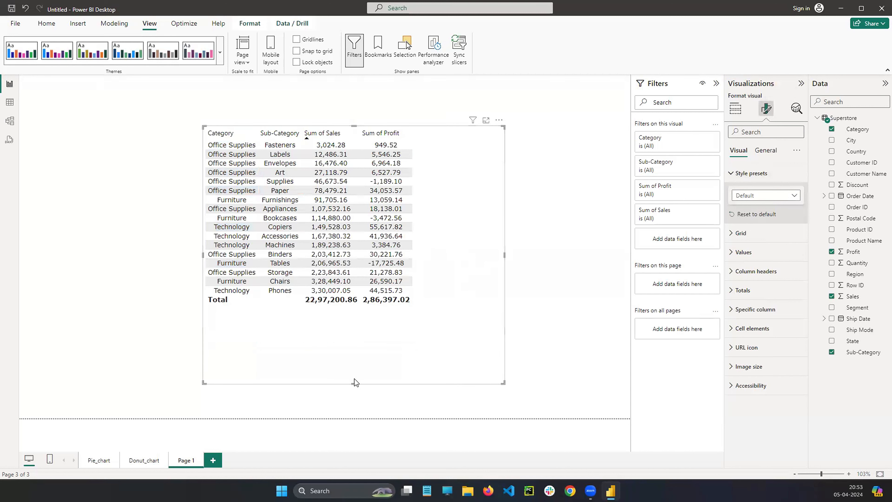
{"action": "left_click_drag", "start_coordinate": [353, 383], "coordinate": [369, 332]}
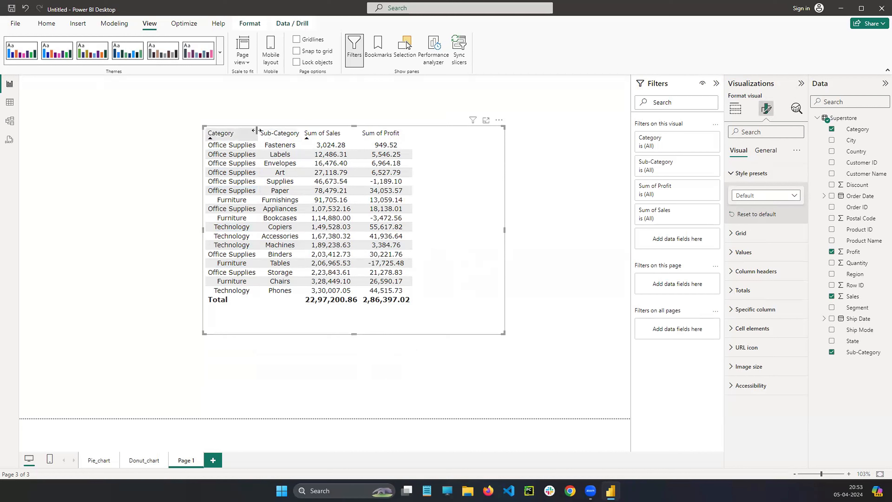
{"action": "left_click_drag", "start_coordinate": [258, 134], "coordinate": [303, 134]}
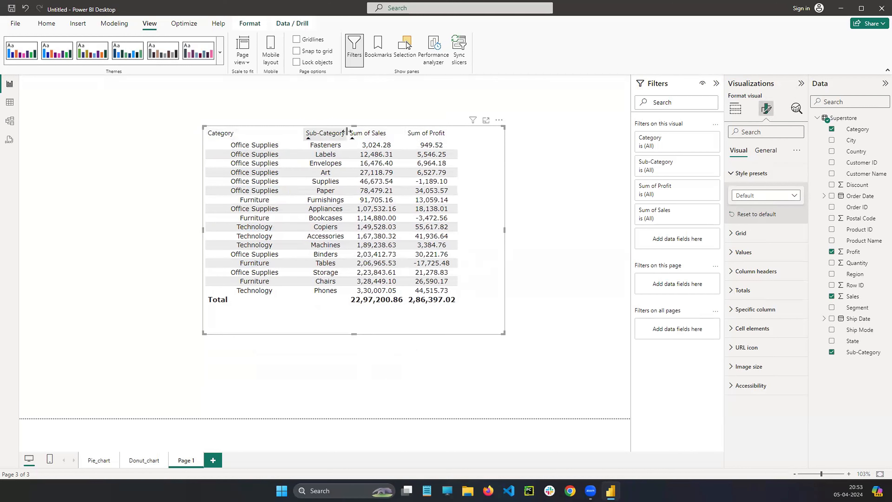
{"action": "left_click_drag", "start_coordinate": [348, 134], "coordinate": [376, 134]}
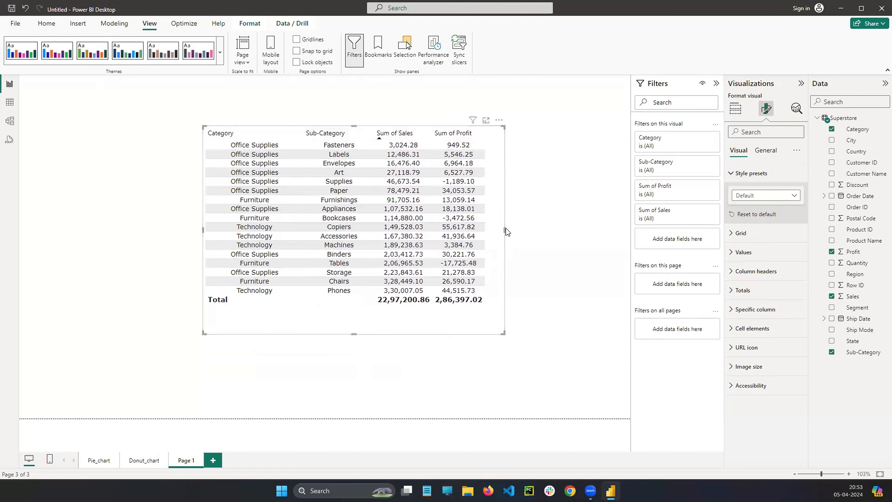
Widen the Sum of Sales column, move the table toward the page's left side, and widen the visual to fit all columns.
{"action": "left_click_drag", "start_coordinate": [551, 232], "coordinate": [554, 230]}
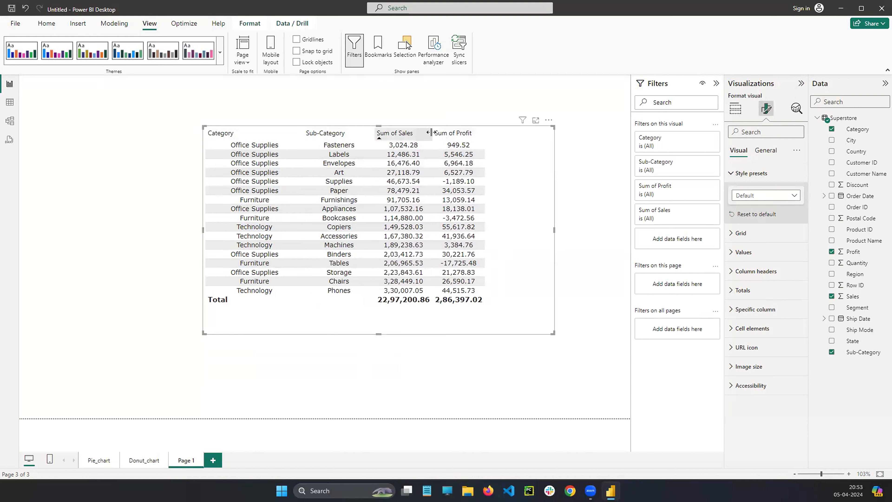
{"action": "left_click_drag", "start_coordinate": [431, 133], "coordinate": [467, 133]}
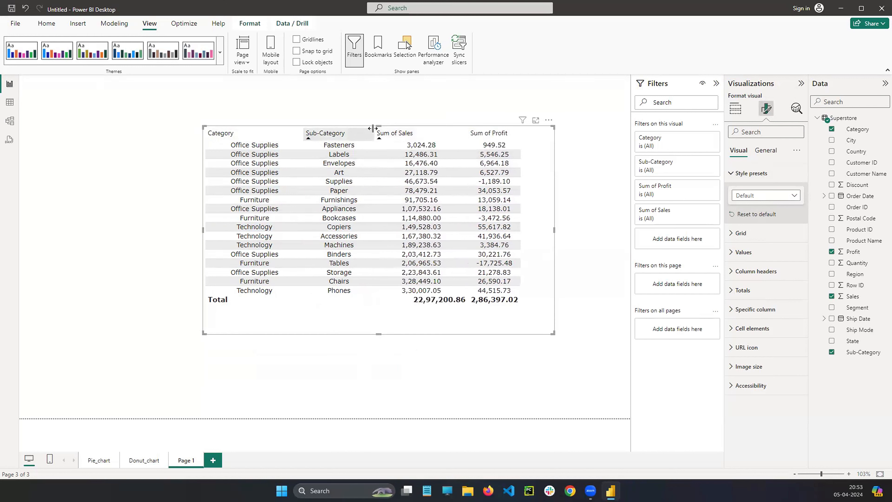
{"action": "left_click_drag", "start_coordinate": [372, 128], "coordinate": [371, 129]}
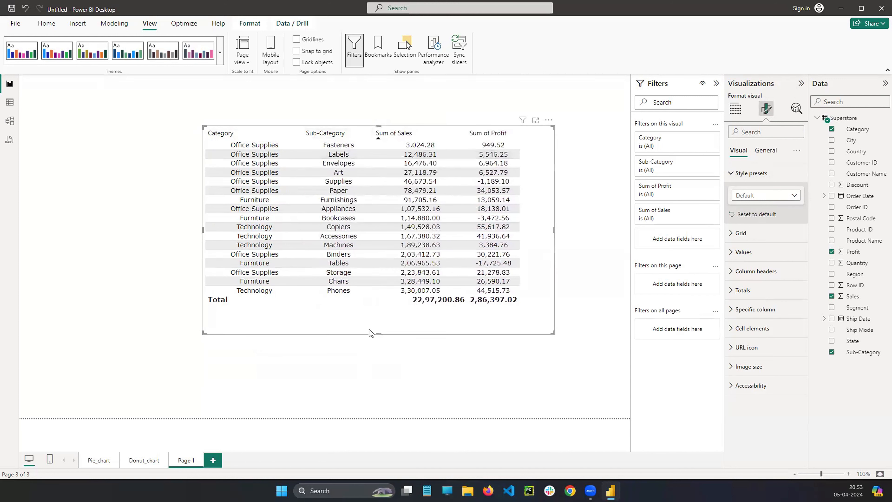
{"action": "left_click_drag", "start_coordinate": [370, 332], "coordinate": [312, 336]}
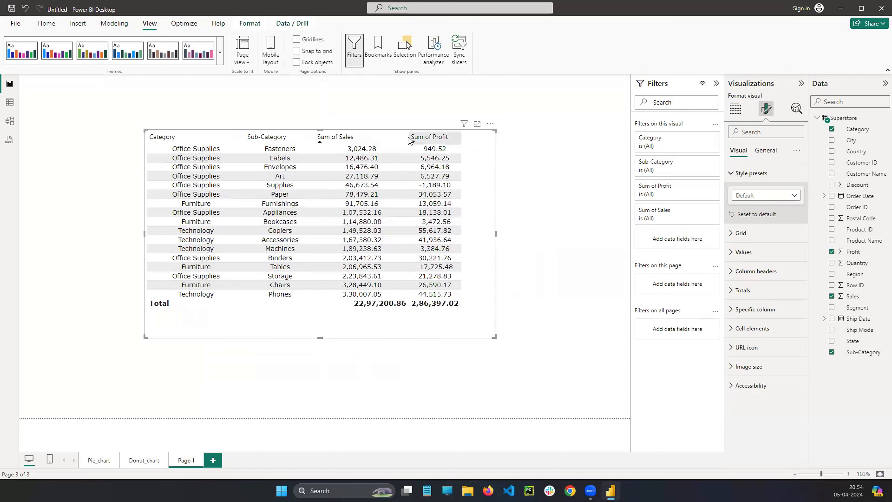
{"action": "left_click_drag", "start_coordinate": [410, 138], "coordinate": [436, 139]}
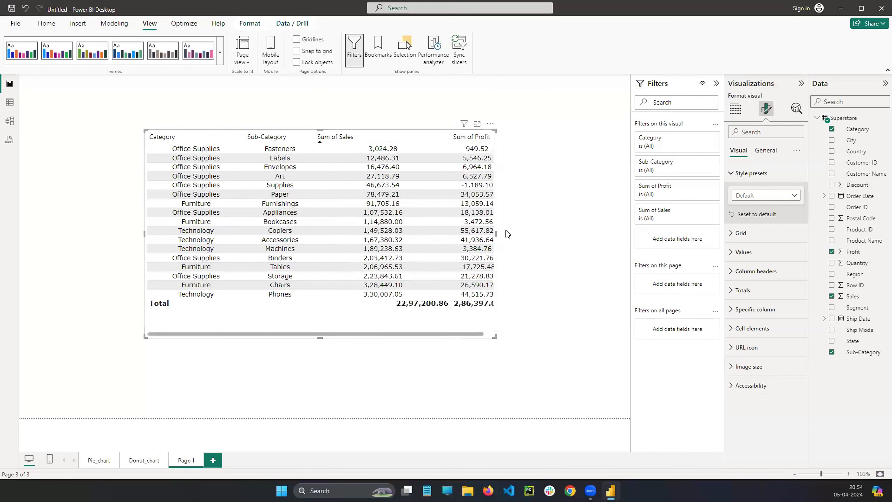
{"action": "left_click_drag", "start_coordinate": [495, 232], "coordinate": [547, 234]}
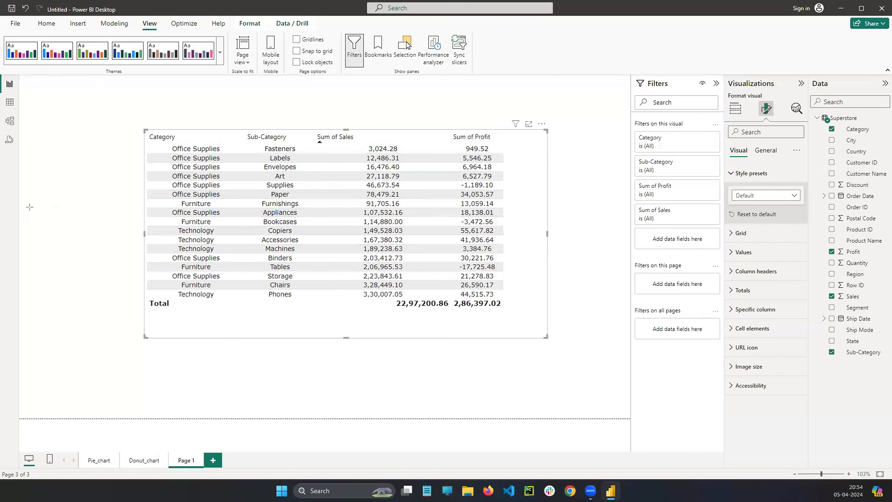
Look through the conditional formatting options available for the Sum of Profit field.
{"action": "left_click_drag", "start_coordinate": [449, 128], "coordinate": [523, 311]}
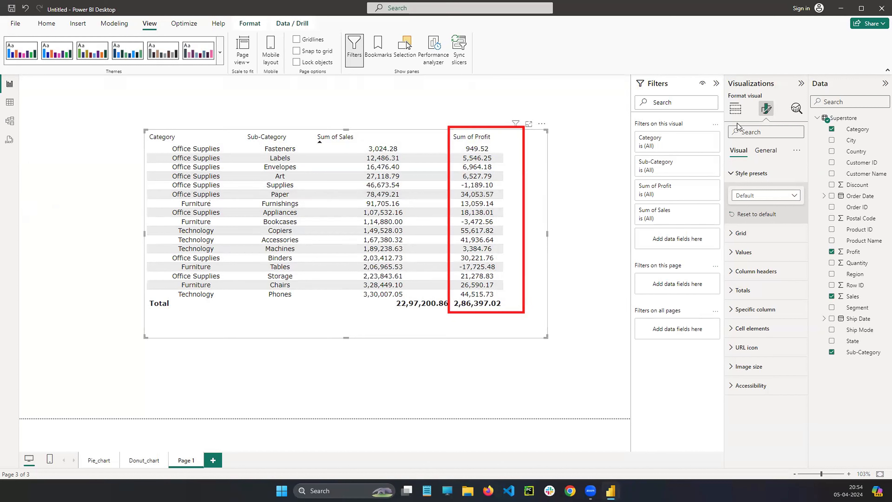
{"action": "left_click", "coordinate": [735, 108]}
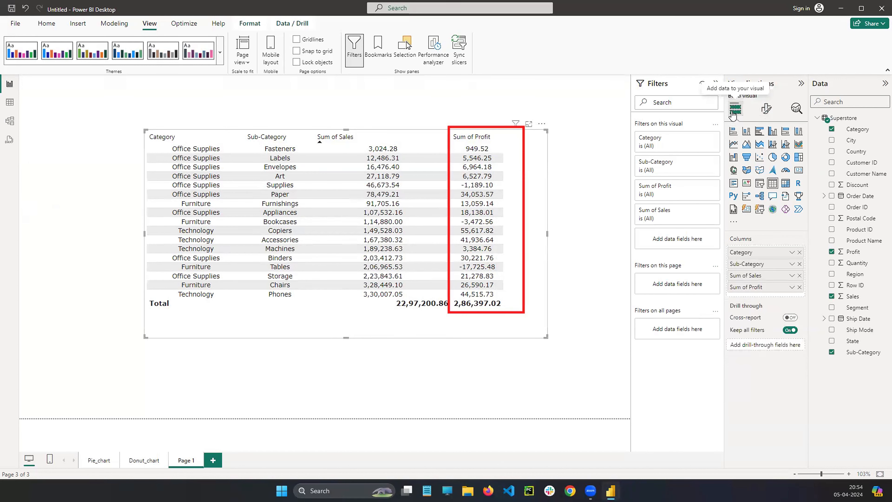
{"action": "left_click", "coordinate": [792, 287]}
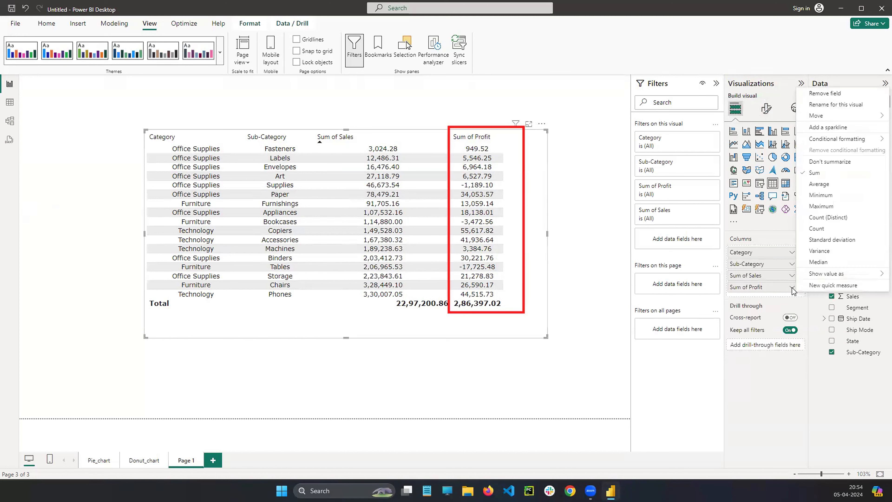
{"action": "mouse_move", "coordinate": [835, 139]}
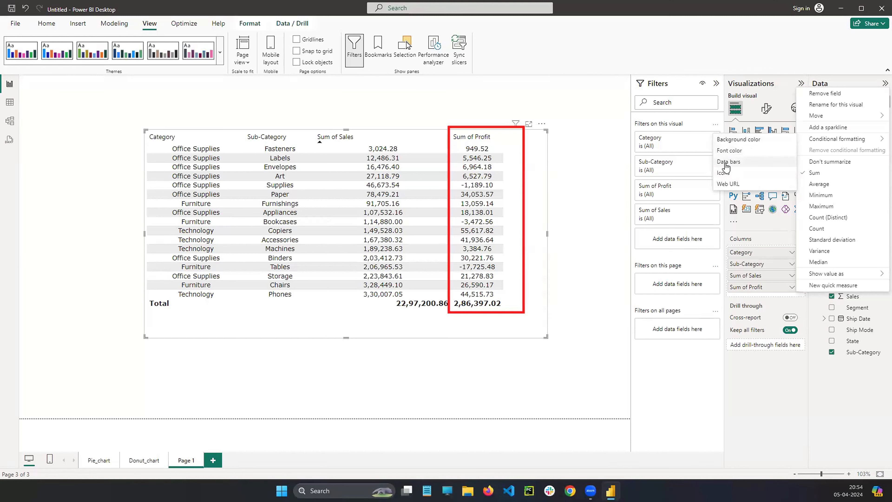
{"action": "left_click", "coordinate": [519, 225]}
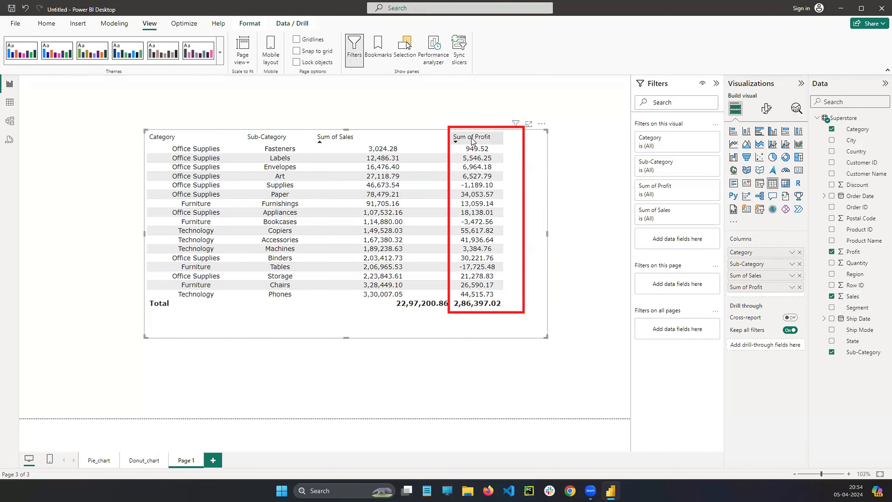
Apply a gradient background color to Sum of Profit values, from light blue at the lowest value to dark blue at the highest.
{"action": "left_click", "coordinate": [792, 287]}
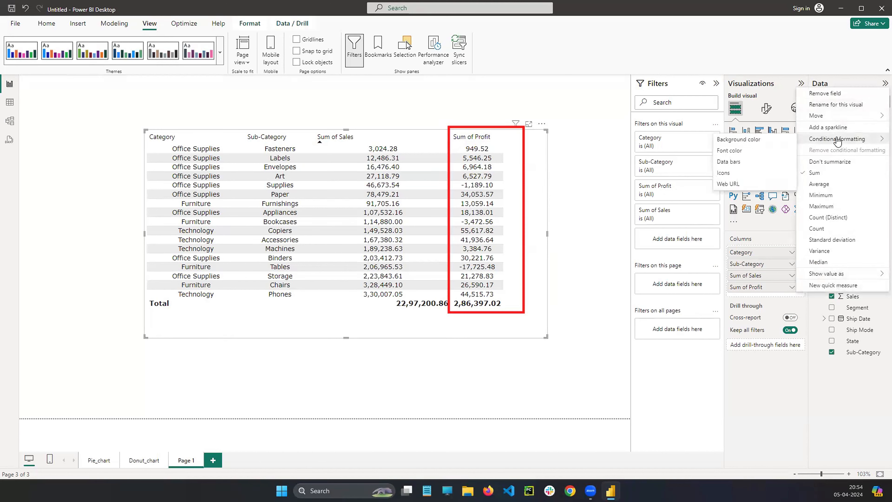
{"action": "left_click", "coordinate": [739, 139]}
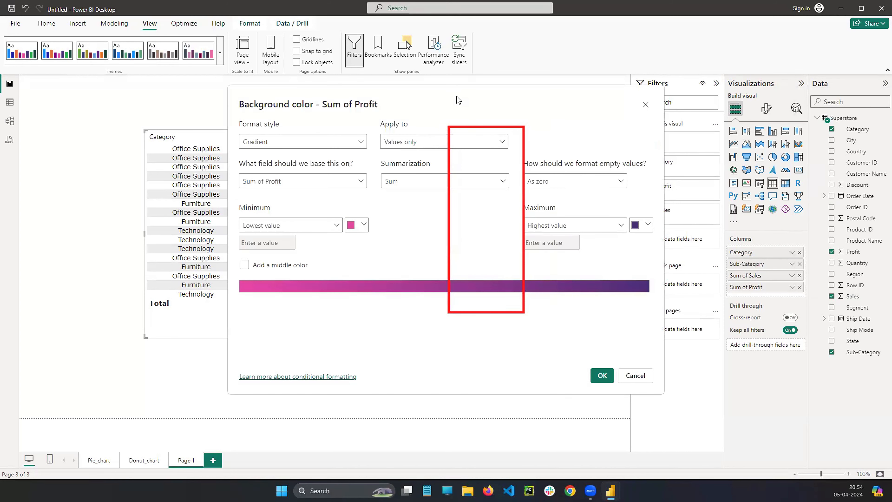
{"action": "left_click_drag", "start_coordinate": [457, 96], "coordinate": [614, 284]}
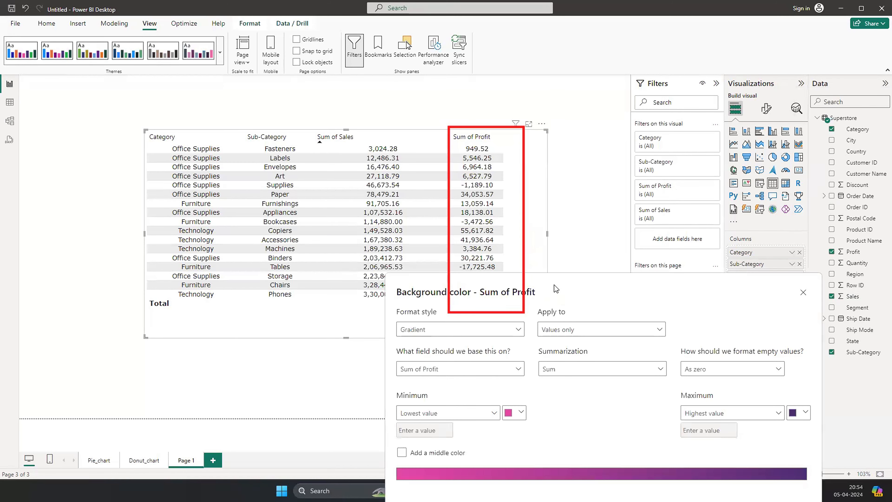
{"action": "left_click_drag", "start_coordinate": [556, 285], "coordinate": [411, 144]}
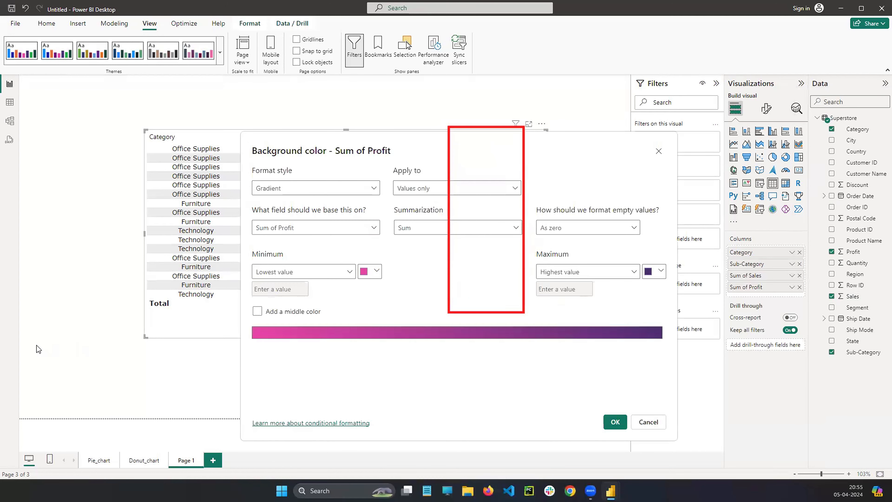
{"action": "left_click", "coordinate": [377, 274]}
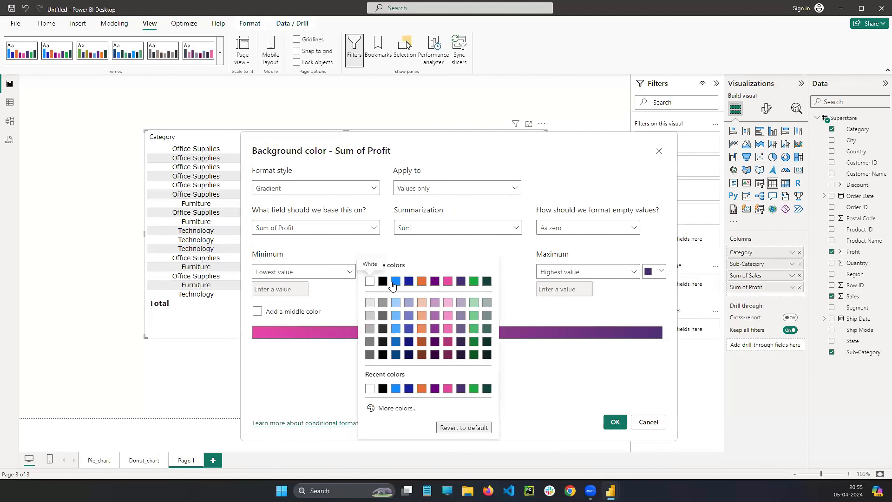
{"action": "left_click", "coordinate": [396, 305]}
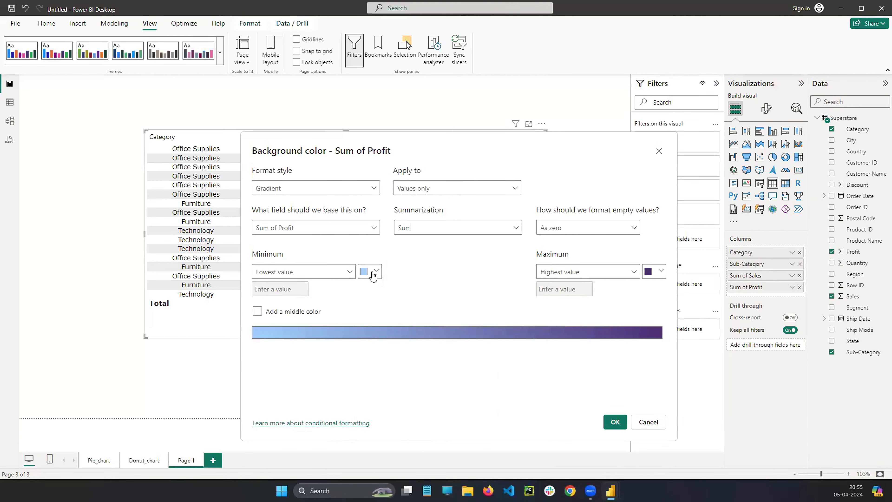
{"action": "left_click", "coordinate": [662, 274]}
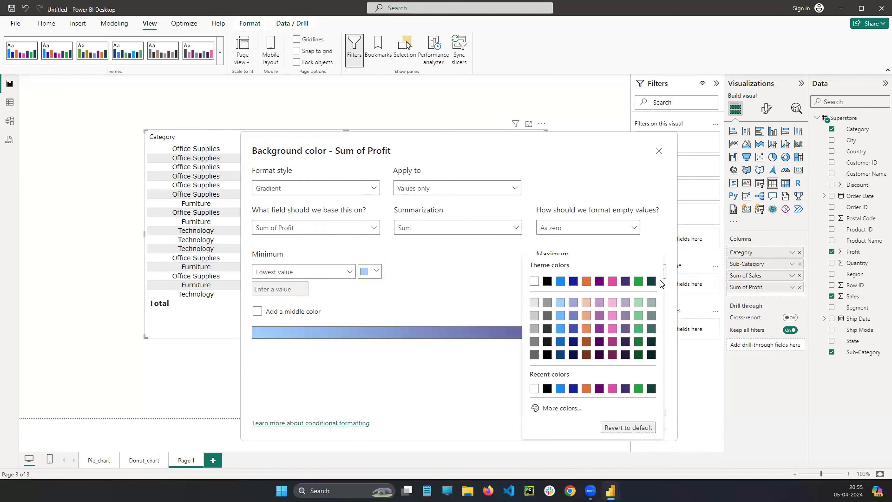
{"action": "left_click", "coordinate": [573, 281]}
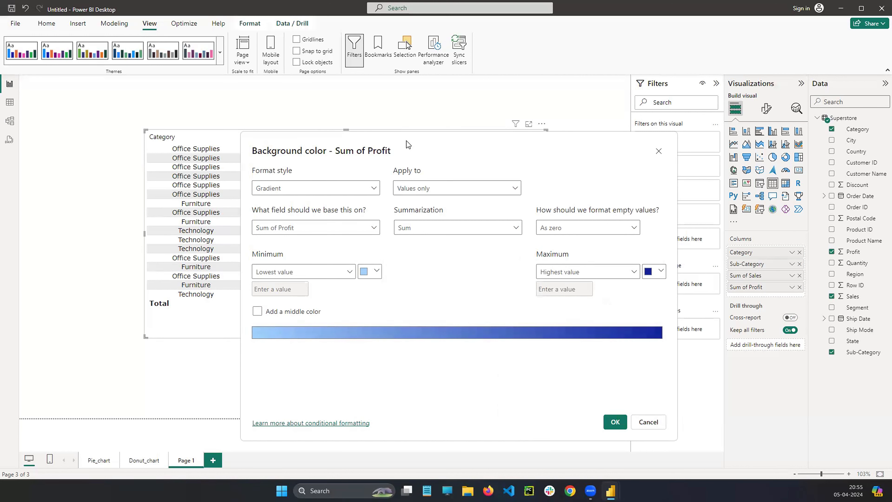
{"action": "left_click_drag", "start_coordinate": [406, 144], "coordinate": [451, 125]}
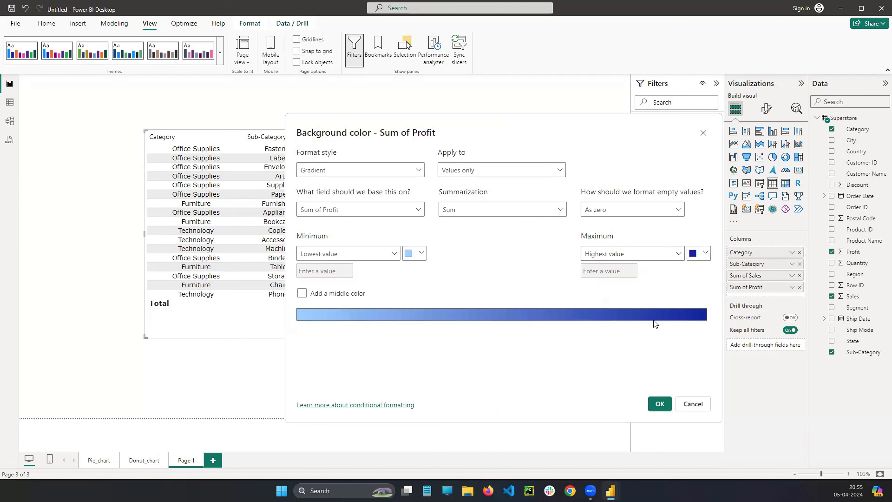
{"action": "left_click", "coordinate": [659, 404]}
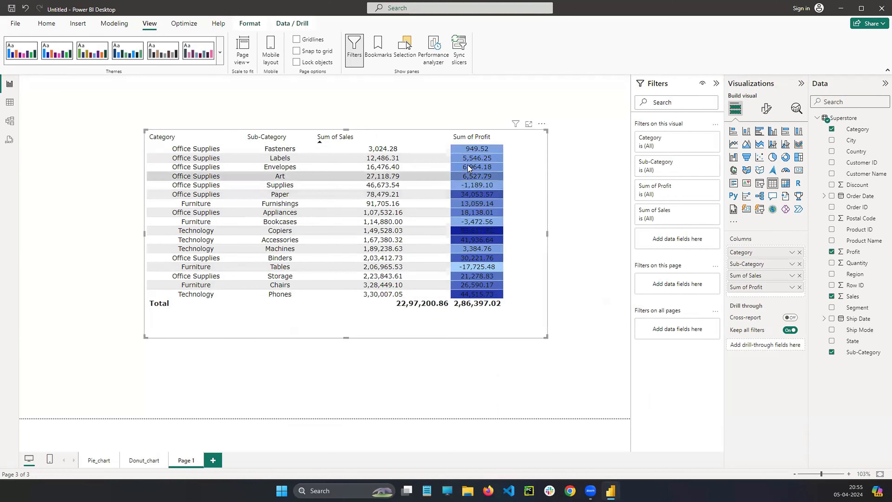
Sort the table by Sum of Profit in descending order, and switch it to ascending.
{"action": "left_click", "coordinate": [456, 140]}
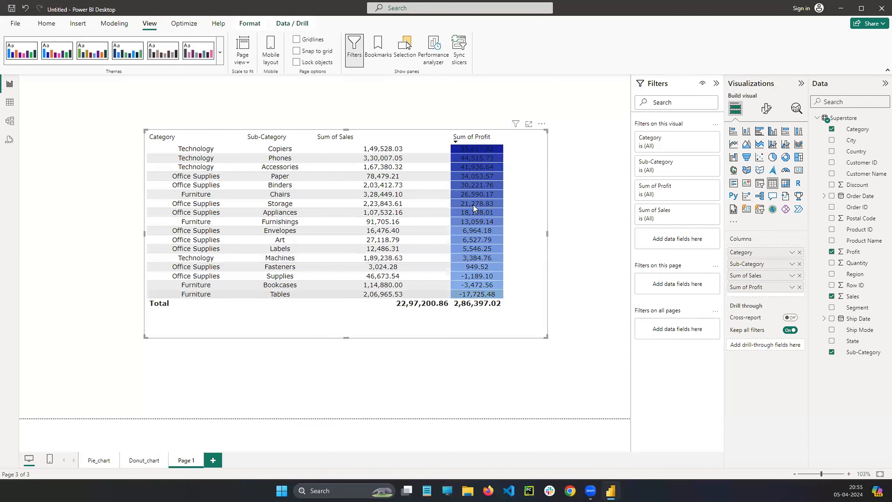
{"action": "left_click", "coordinate": [471, 137]}
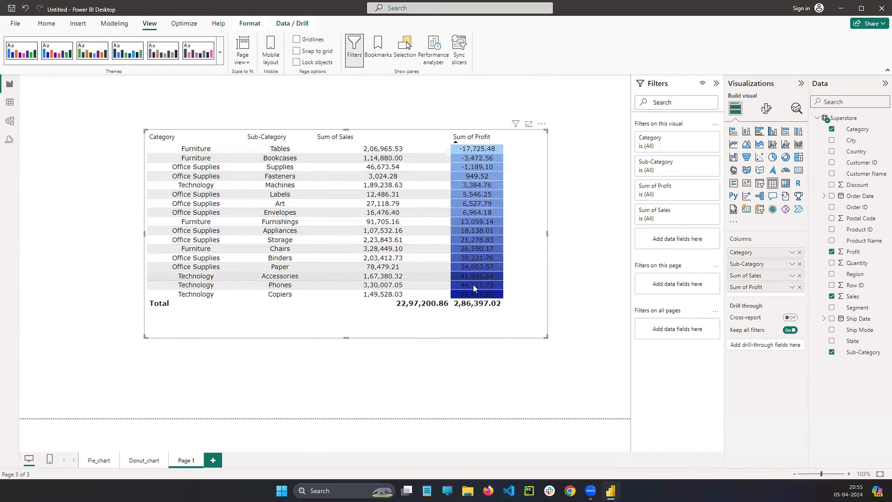
{"action": "left_click", "coordinate": [792, 287]}
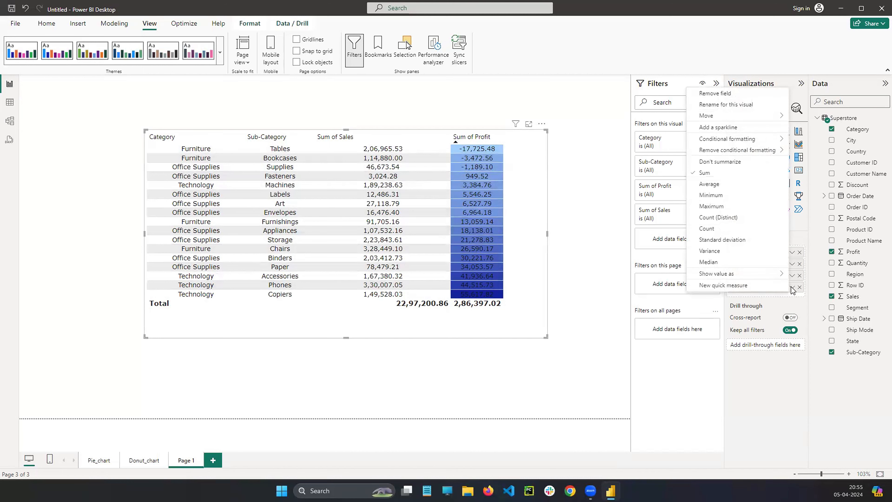
{"action": "left_click", "coordinate": [530, 245]}
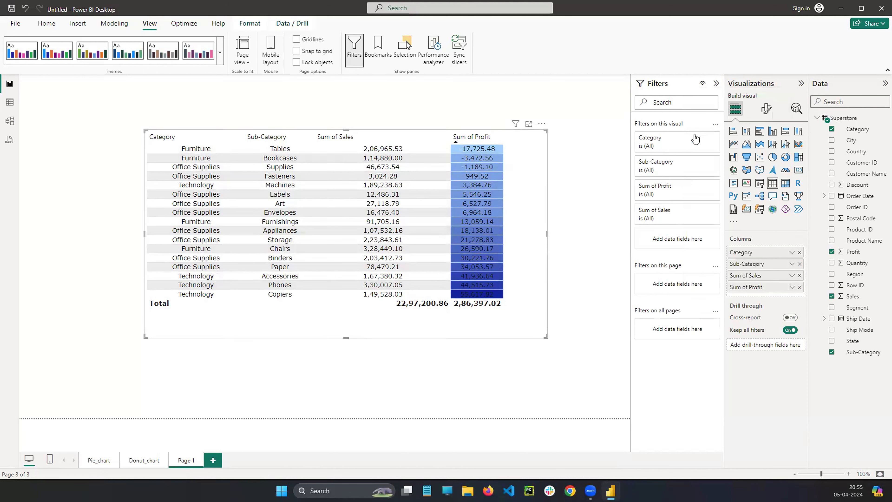
Try the Minimal and Bold header style presets on the table, and settle on Alternating rows.
{"action": "left_click", "coordinate": [766, 109]}
{"action": "left_click", "coordinate": [751, 173]}
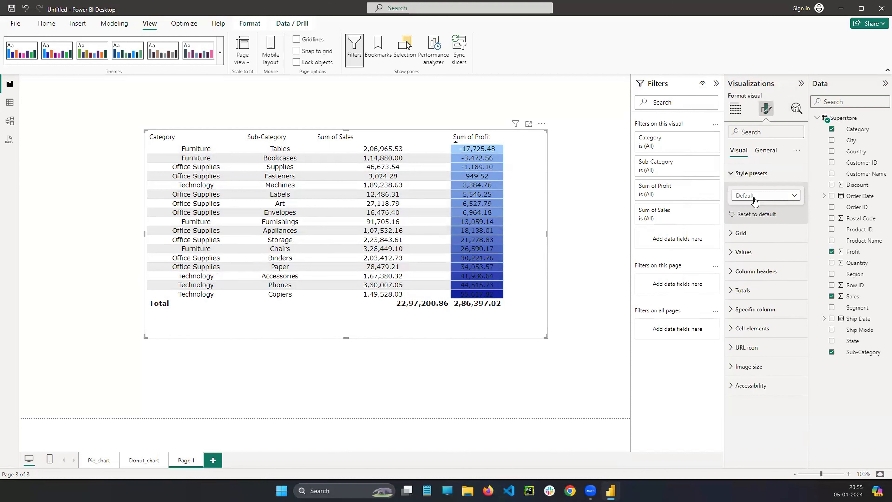
{"action": "left_click", "coordinate": [755, 196]}
{"action": "left_click", "coordinate": [746, 229]}
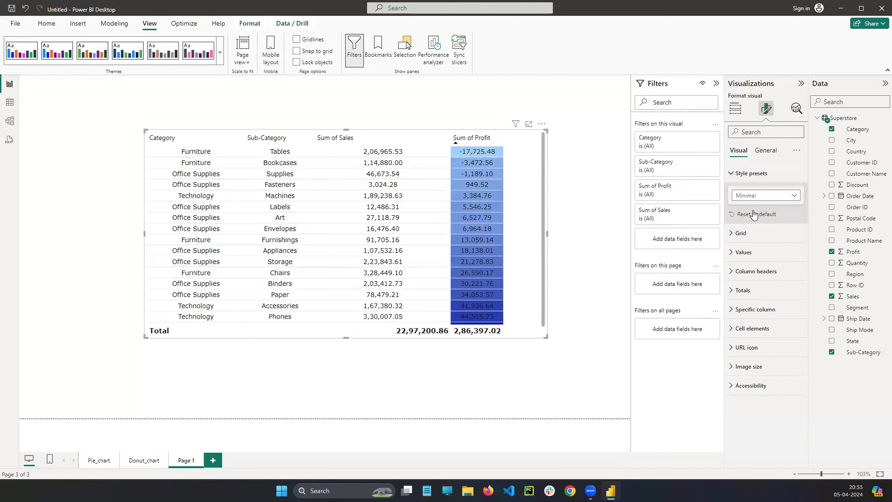
{"action": "left_click", "coordinate": [759, 196]}
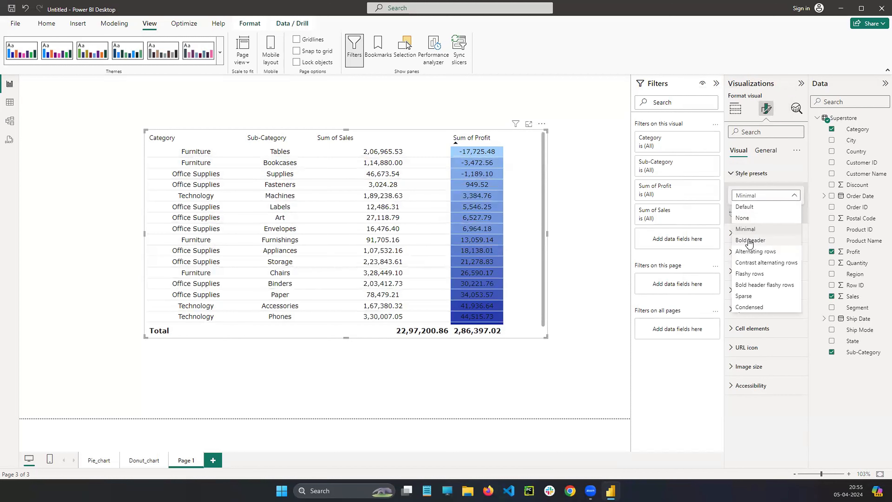
{"action": "left_click", "coordinate": [750, 242]}
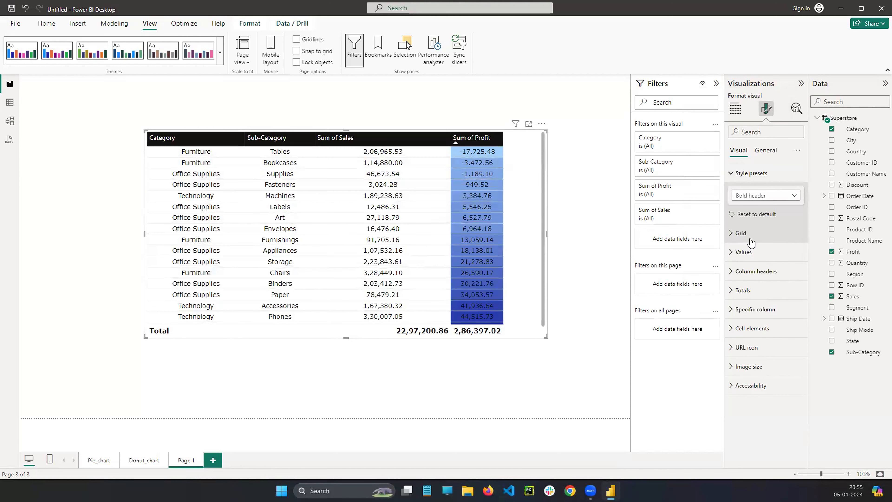
{"action": "left_click", "coordinate": [752, 197]}
{"action": "left_click", "coordinate": [748, 253]}
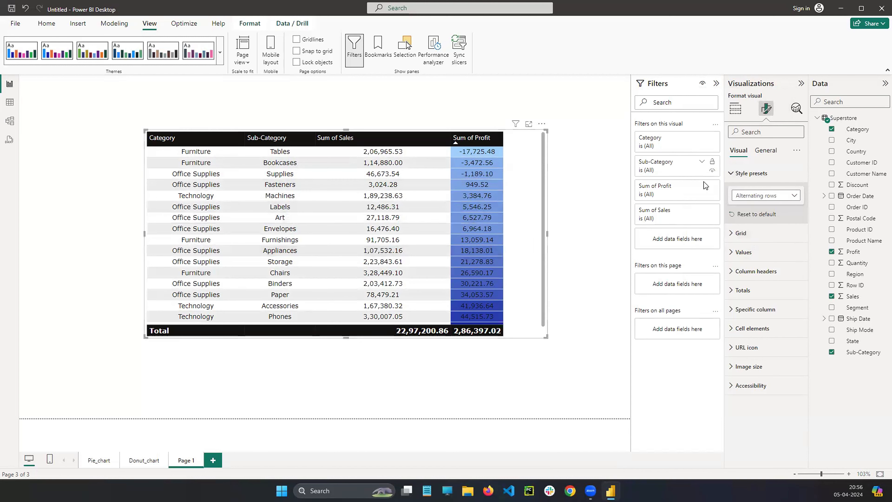
Recolor the Sum of Profit background gradient from light orange at the lowest value to orange at the highest.
{"action": "left_click", "coordinate": [736, 109]}
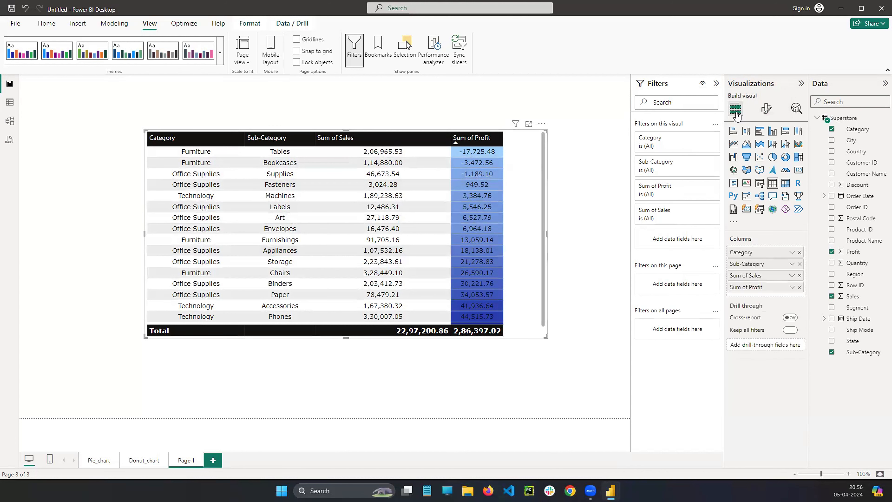
{"action": "left_click", "coordinate": [792, 286]}
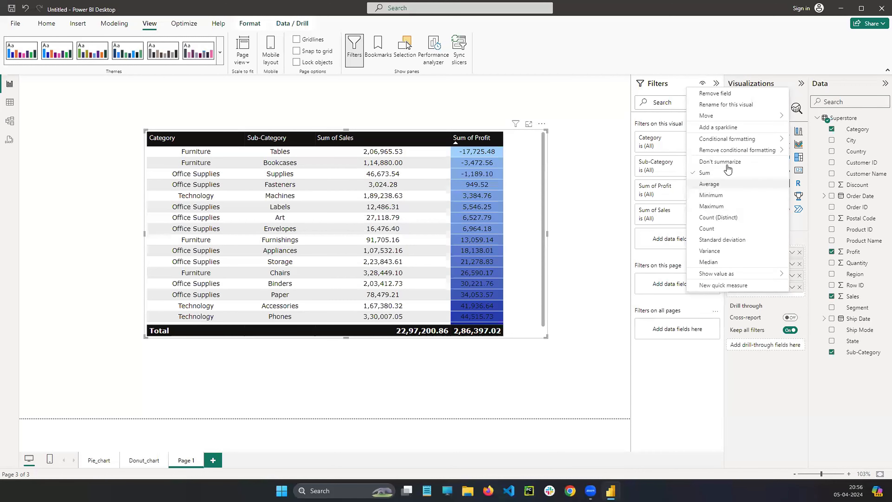
{"action": "mouse_move", "coordinate": [743, 140]}
{"action": "left_click", "coordinate": [821, 142]}
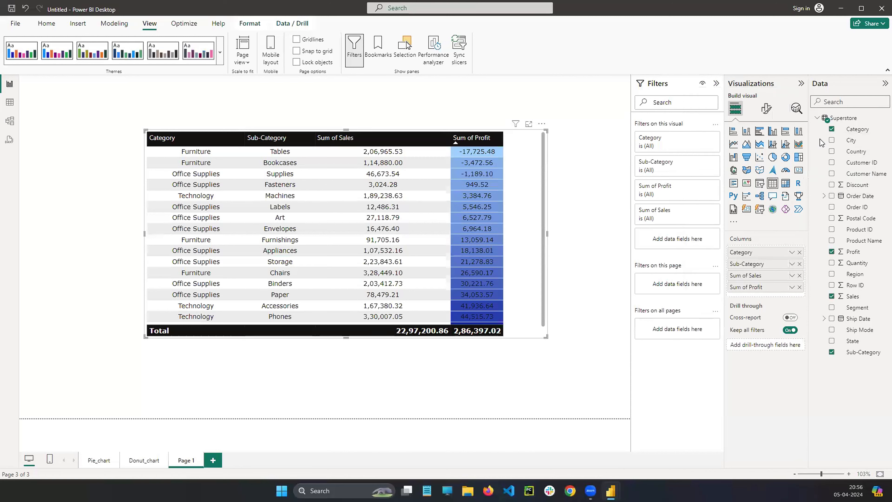
{"action": "left_click", "coordinate": [364, 225]}
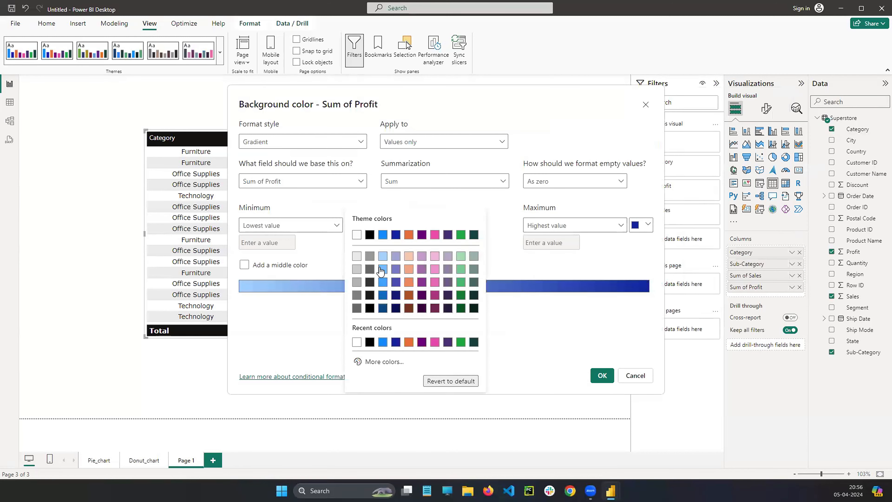
{"action": "left_click", "coordinate": [409, 268]}
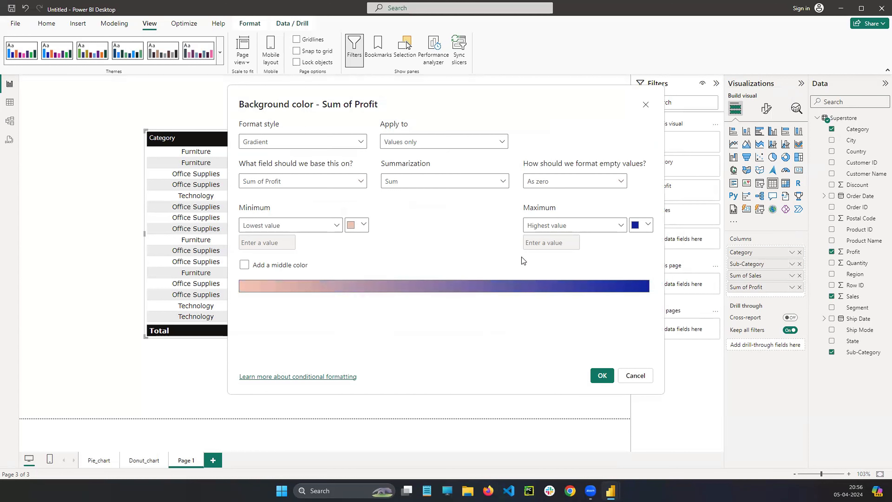
{"action": "left_click", "coordinate": [647, 225]}
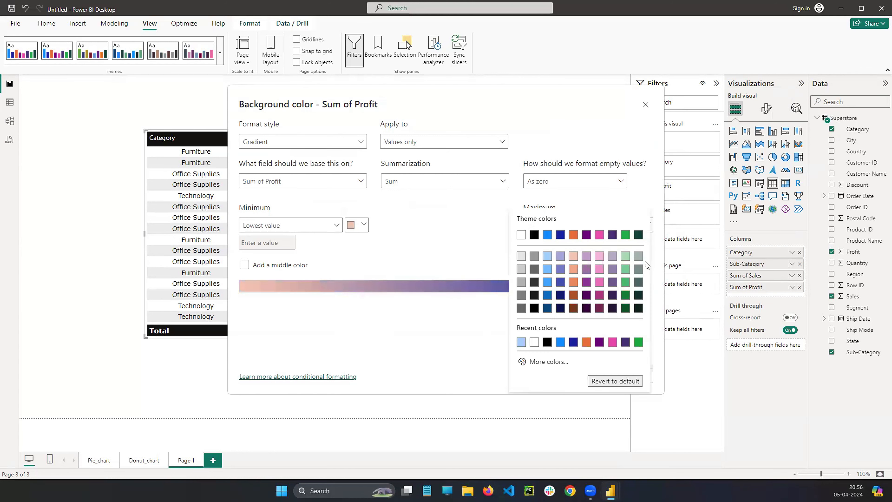
{"action": "left_click", "coordinate": [574, 282]}
{"action": "left_click", "coordinate": [602, 375]}
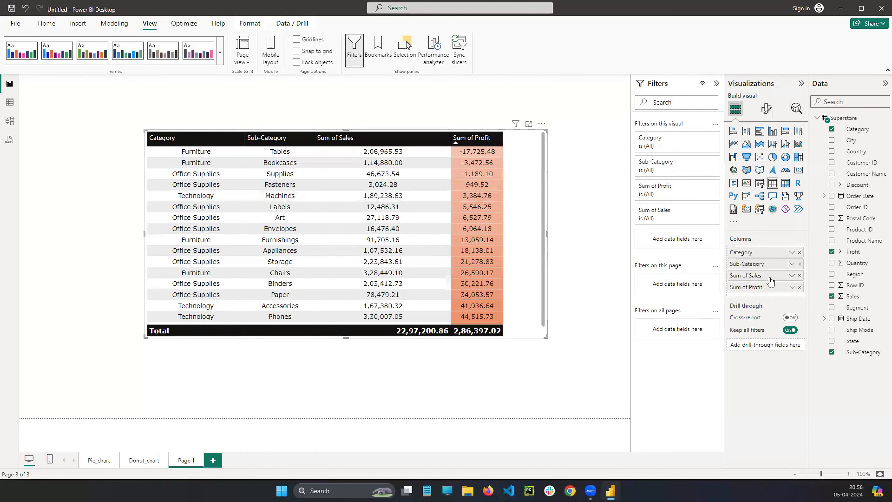
Set the Sum of Profit background gradient to light blue at the lowest value and medium blue at the highest.
{"action": "left_click", "coordinate": [792, 287]}
{"action": "mouse_move", "coordinate": [724, 142]}
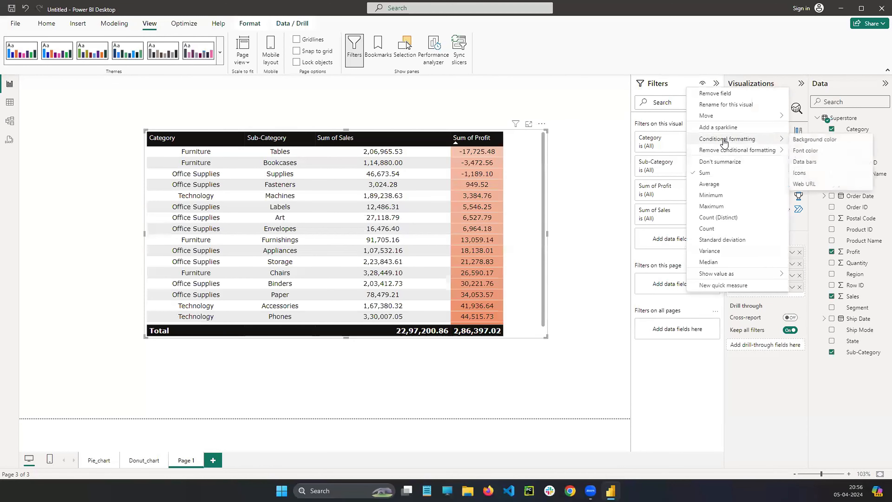
{"action": "left_click", "coordinate": [812, 139]}
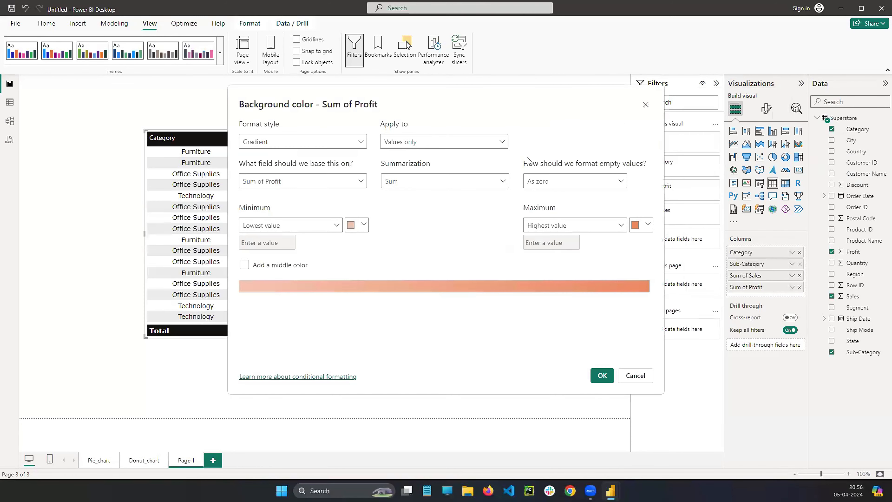
{"action": "left_click", "coordinate": [363, 224]}
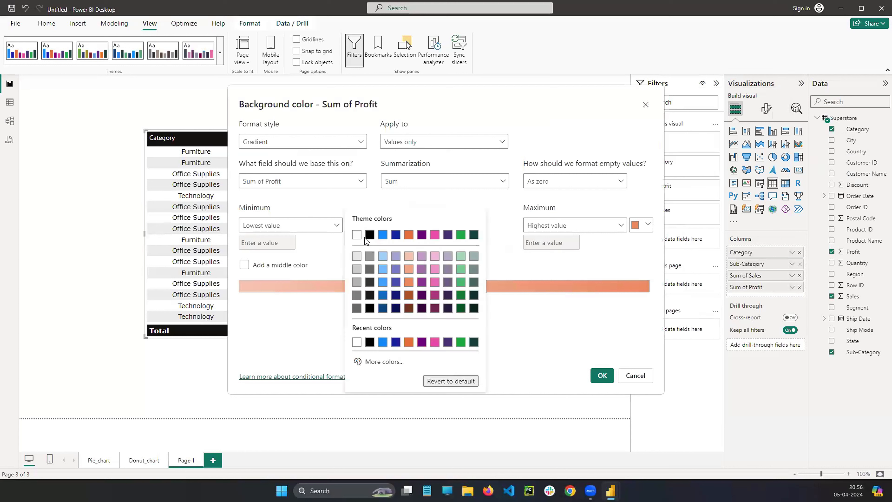
{"action": "left_click", "coordinate": [383, 257]}
{"action": "left_click", "coordinate": [648, 224]}
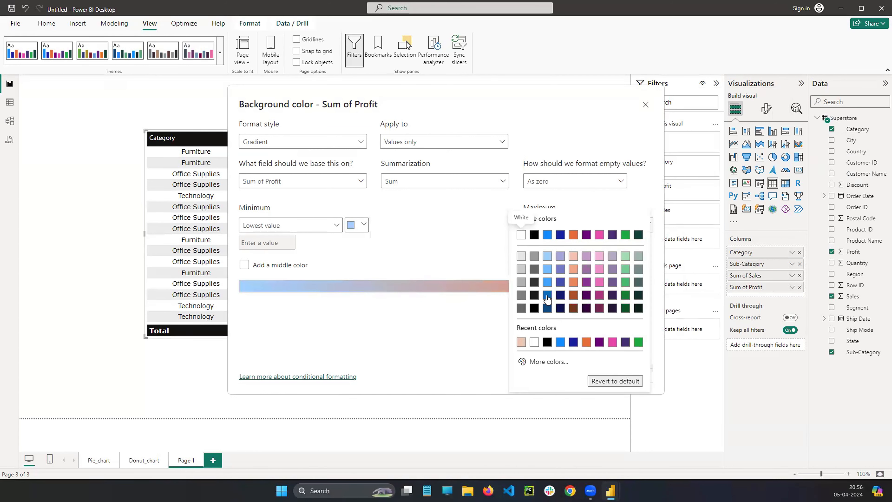
{"action": "left_click", "coordinate": [548, 295]}
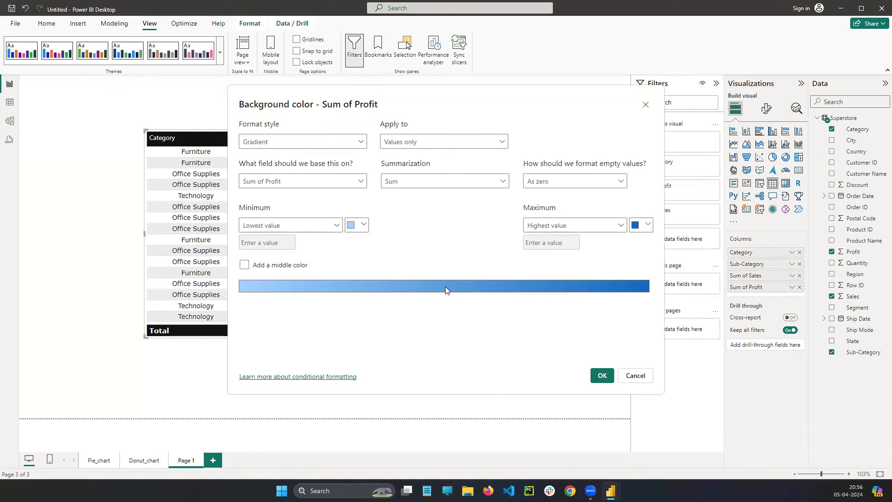
{"action": "left_click", "coordinate": [602, 375]}
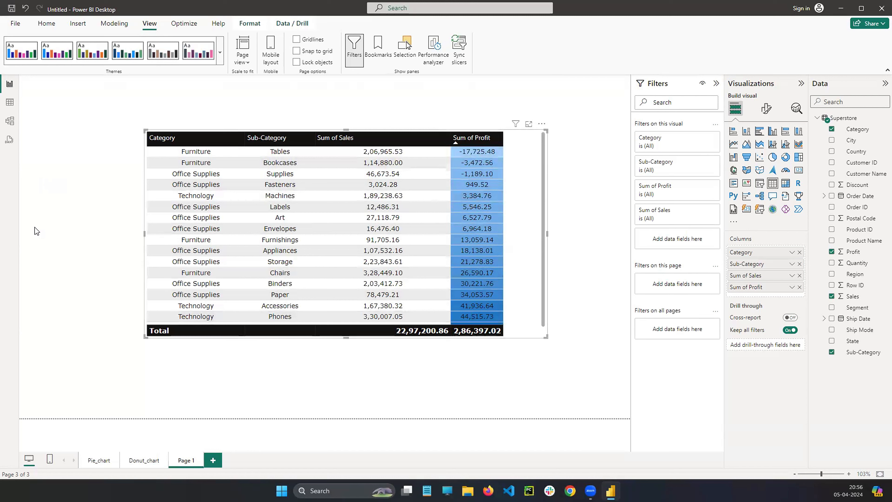
{"action": "left_click", "coordinate": [388, 15]}
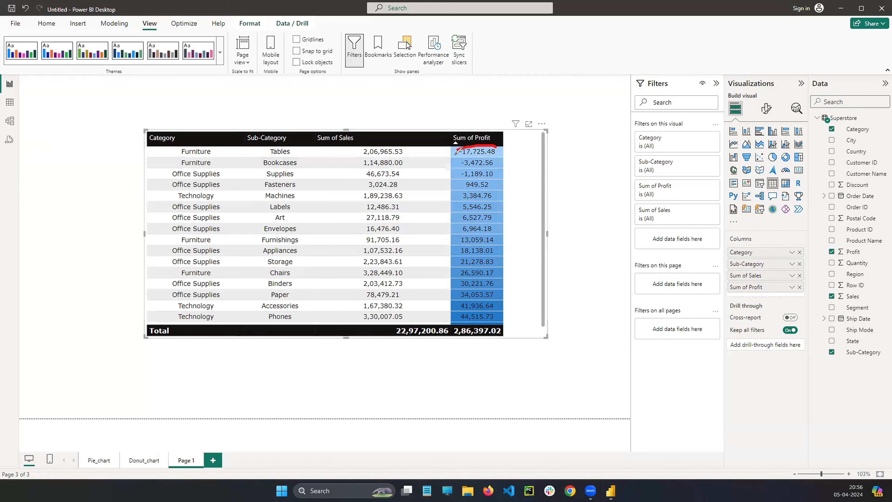
{"action": "left_click_drag", "start_coordinate": [457, 152], "coordinate": [460, 283]}
{"action": "mouse_move", "coordinate": [463, 319]}
{"action": "left_mouse_down"}
{"action": "mouse_move", "coordinate": [498, 308]}
{"action": "mouse_move", "coordinate": [501, 139]}
{"action": "left_mouse_up"}
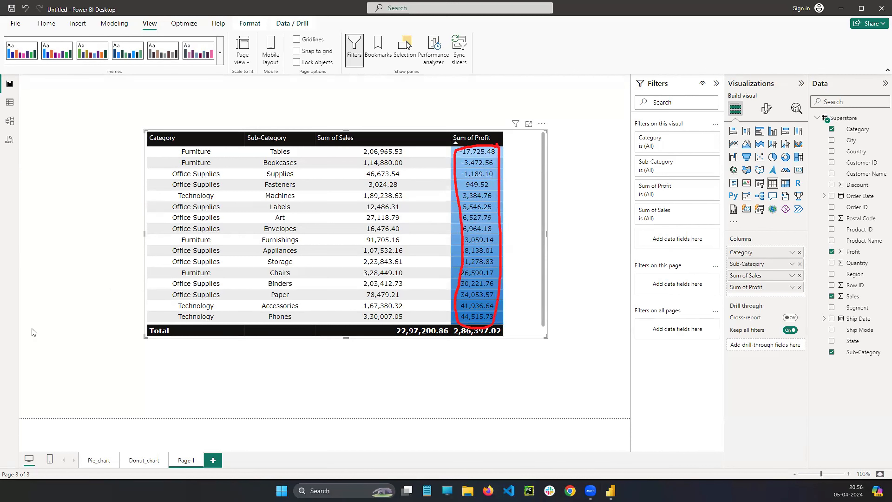
Change the highest-value color of the Sum of Profit background gradient to dark navy blue.
{"action": "left_click", "coordinate": [792, 286]}
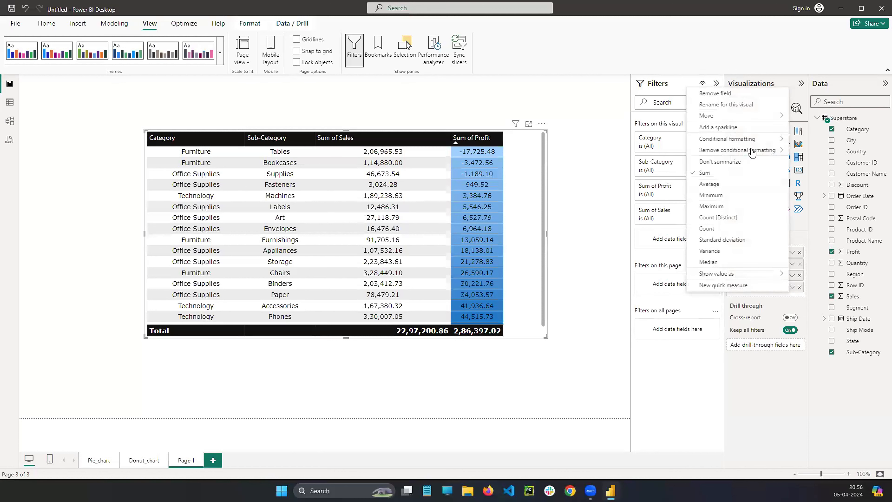
{"action": "mouse_move", "coordinate": [744, 139]}
{"action": "left_click", "coordinate": [808, 140]}
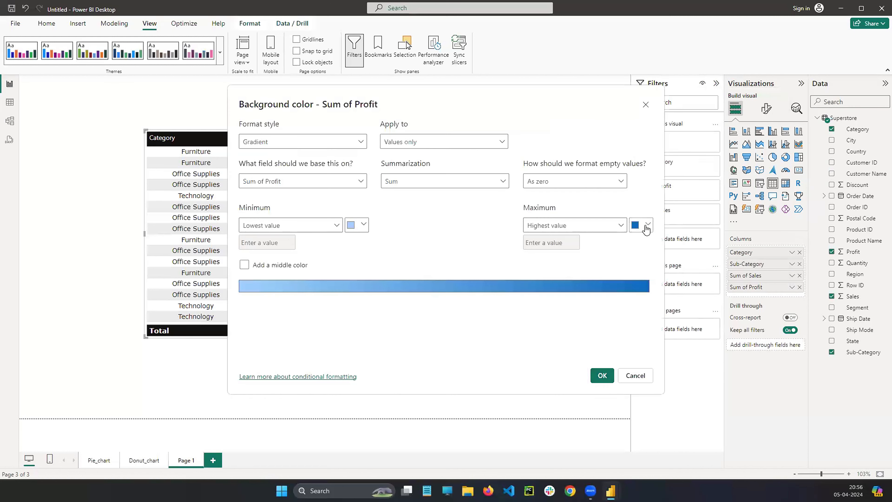
{"action": "left_click", "coordinate": [647, 229]}
{"action": "left_click", "coordinate": [561, 299]}
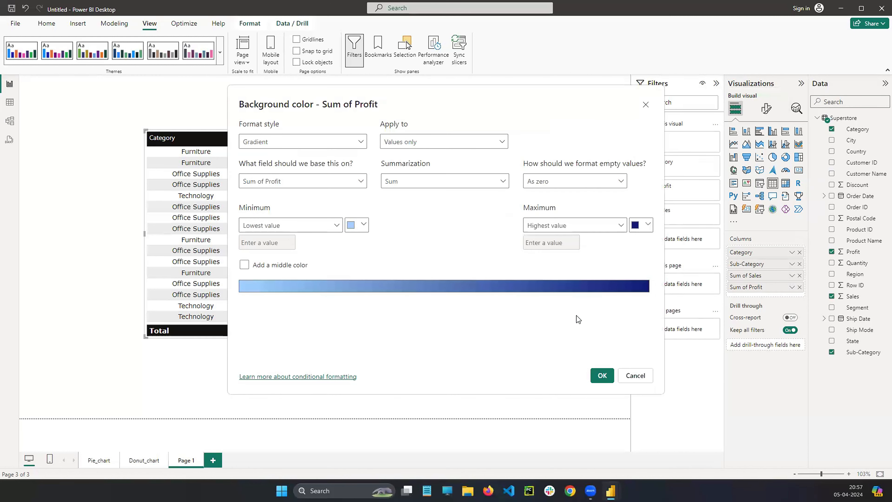
{"action": "left_click", "coordinate": [603, 377]}
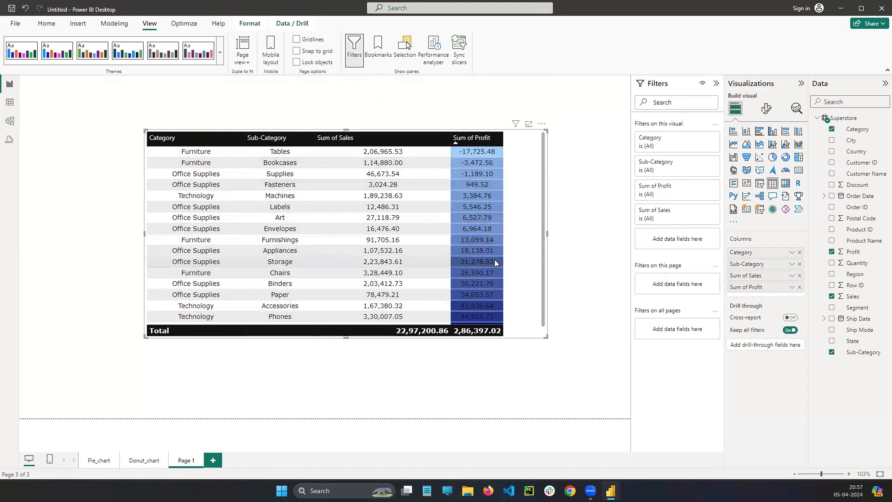
Apply a gradient font color to Sum of Profit values, from light orange at the lowest value to dark orange at the highest.
{"action": "left_click", "coordinate": [792, 287]}
{"action": "mouse_move", "coordinate": [741, 140]}
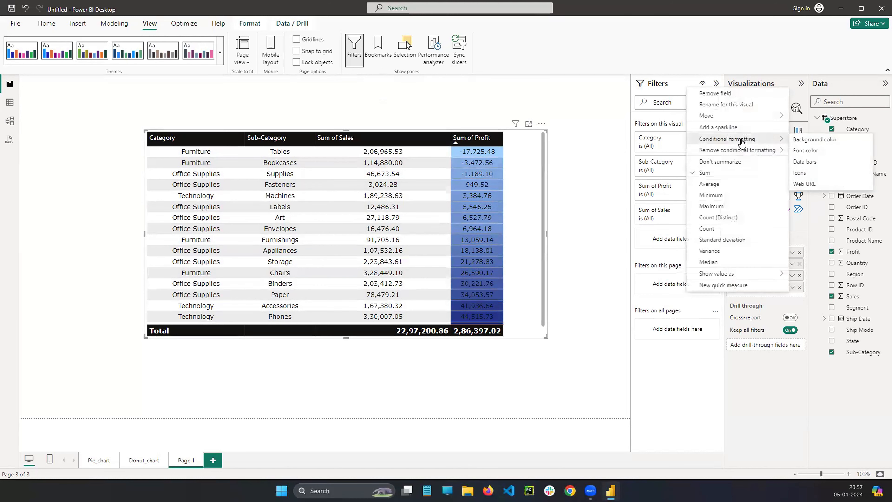
{"action": "left_click", "coordinate": [804, 151]}
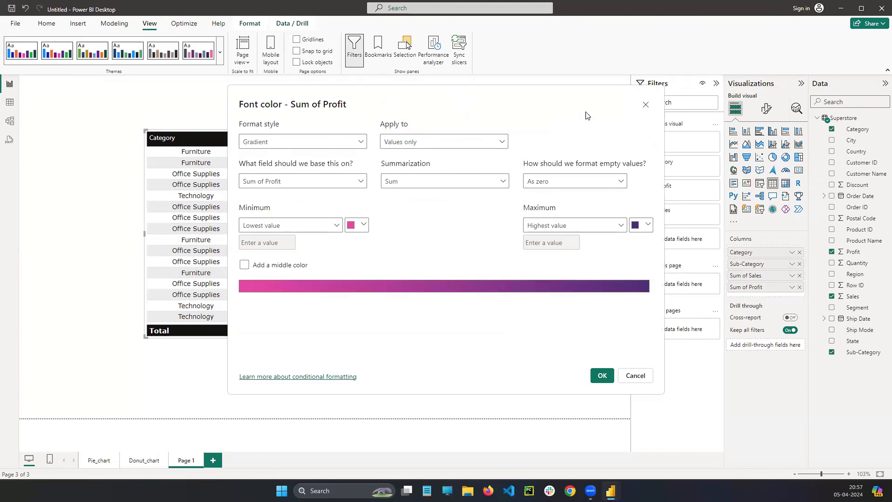
{"action": "left_click_drag", "start_coordinate": [586, 112], "coordinate": [713, 123]}
{"action": "left_click", "coordinate": [491, 238]}
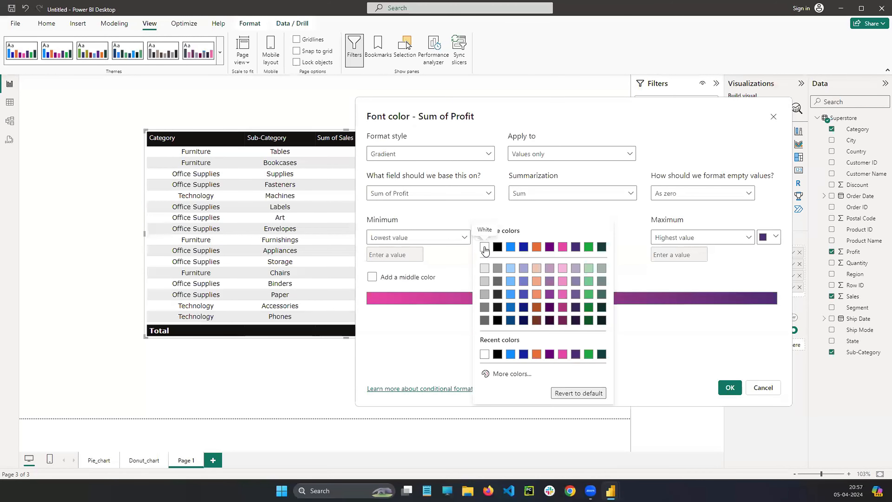
{"action": "left_click", "coordinate": [484, 247]}
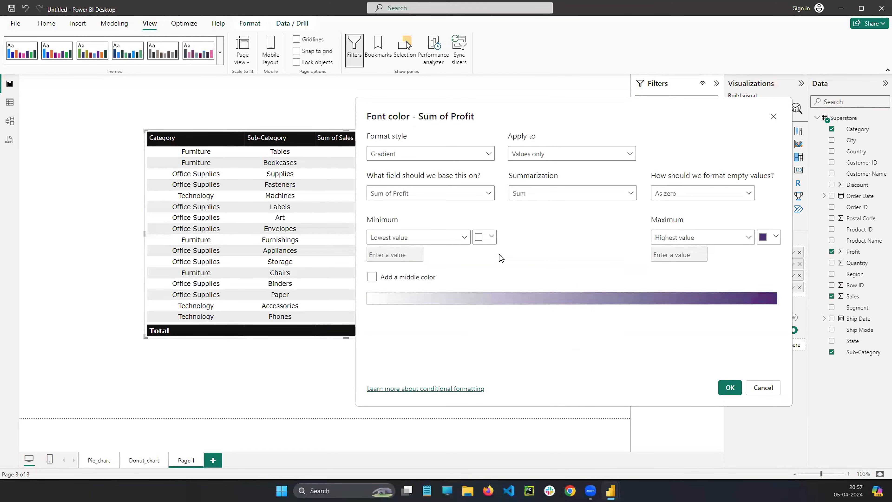
{"action": "left_click", "coordinate": [768, 237]}
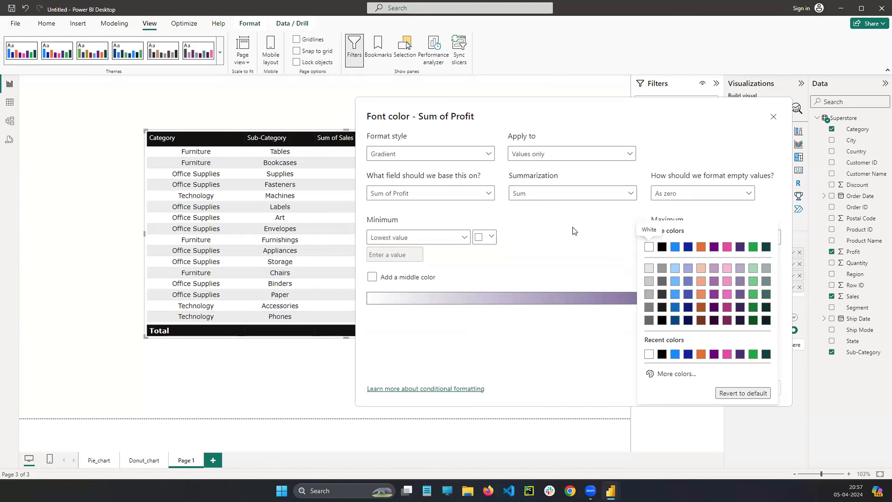
{"action": "left_click", "coordinate": [491, 241]}
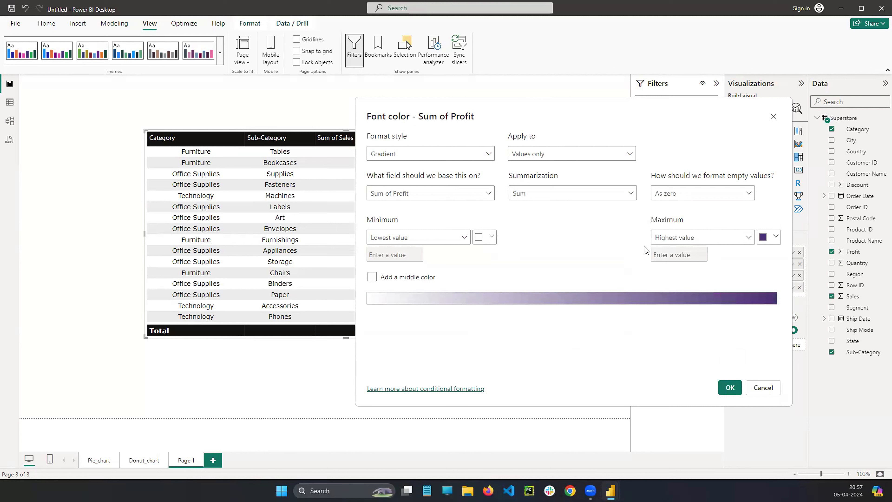
{"action": "left_click", "coordinate": [486, 238]}
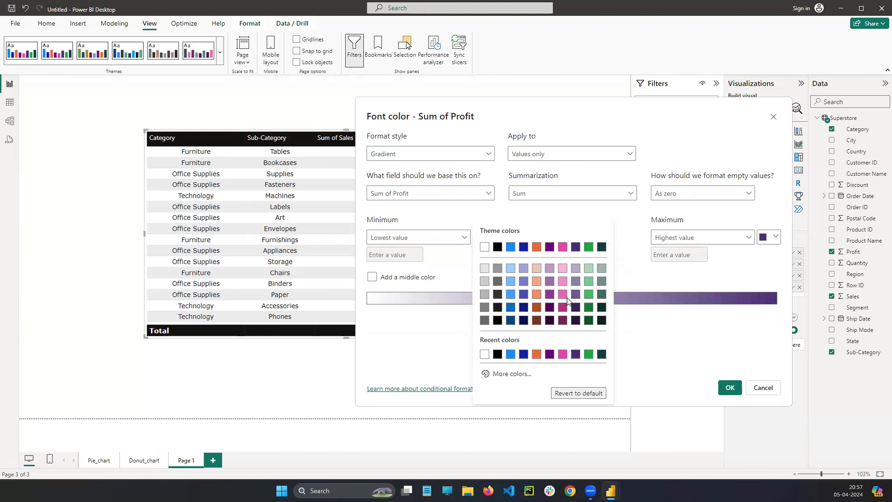
{"action": "left_click", "coordinate": [537, 268]}
{"action": "left_click", "coordinate": [776, 236]}
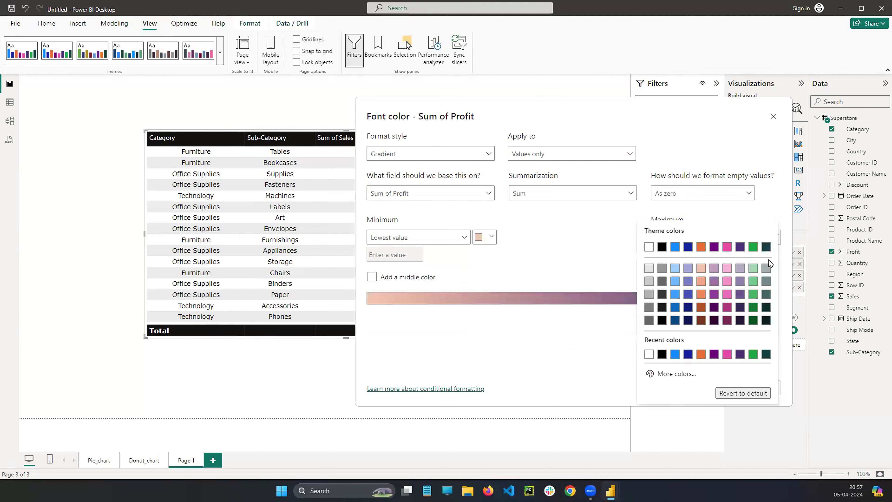
{"action": "left_click", "coordinate": [700, 307]}
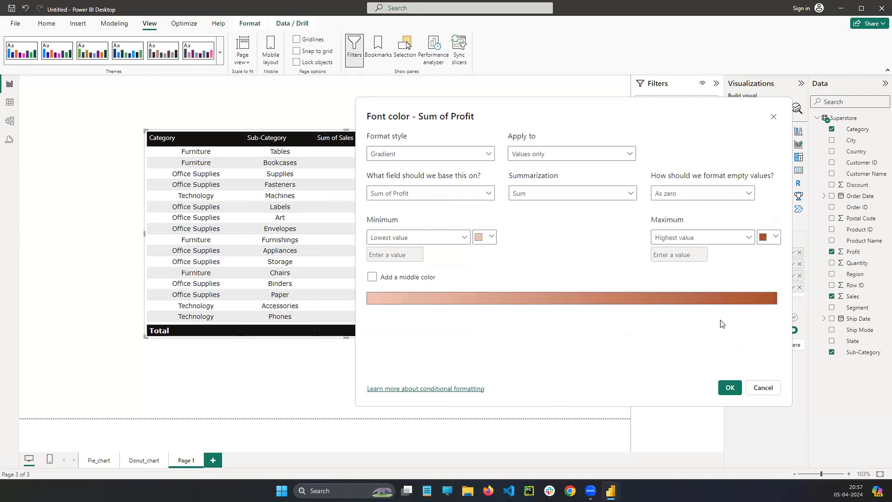
{"action": "left_click", "coordinate": [730, 387]}
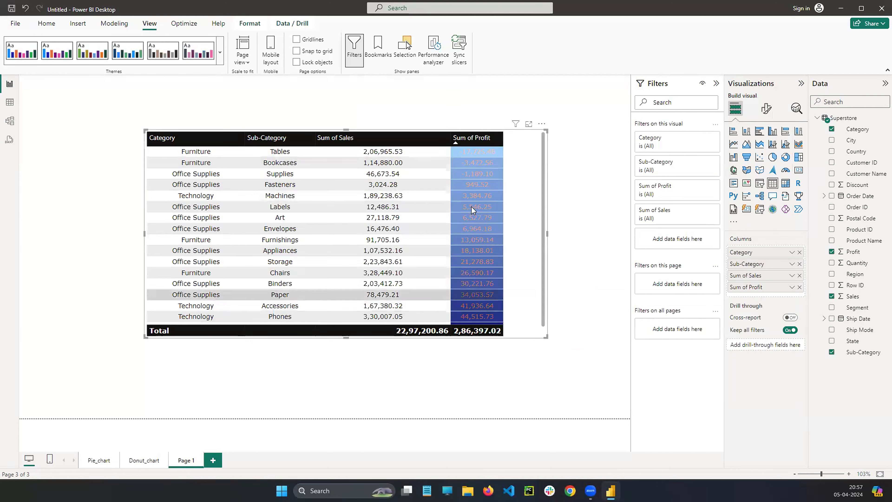
Sort the table by Sum of Profit in descending order, and return it to ascending.
{"action": "left_click", "coordinate": [456, 145]}
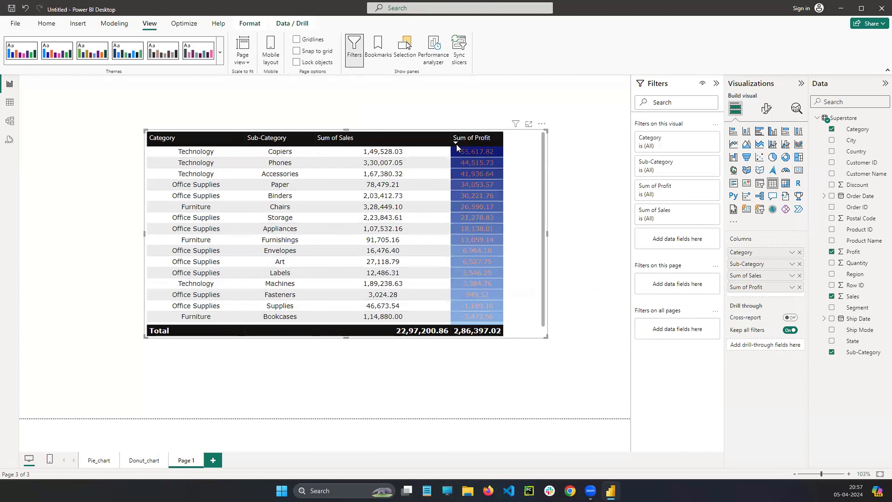
{"action": "left_click", "coordinate": [456, 144]}
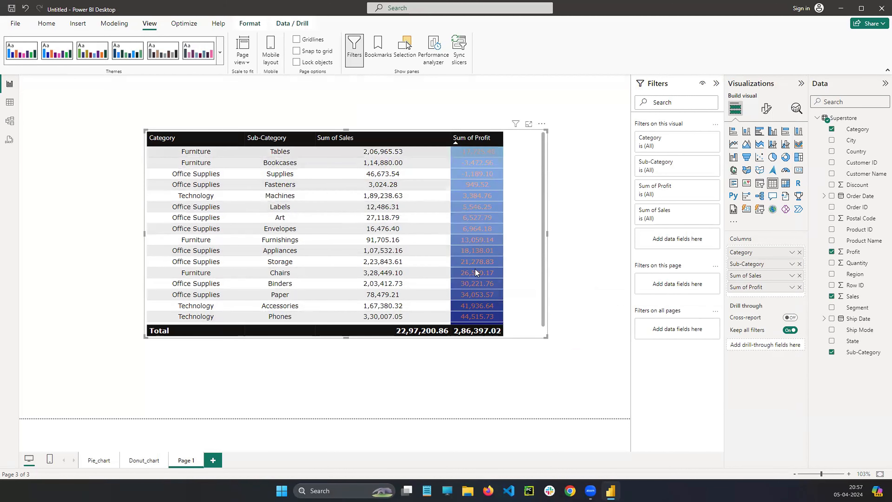
Change the Sum of Profit font color gradient to light green at the lowest value and dark green at the highest.
{"action": "left_click", "coordinate": [792, 287]}
{"action": "mouse_move", "coordinate": [726, 144]}
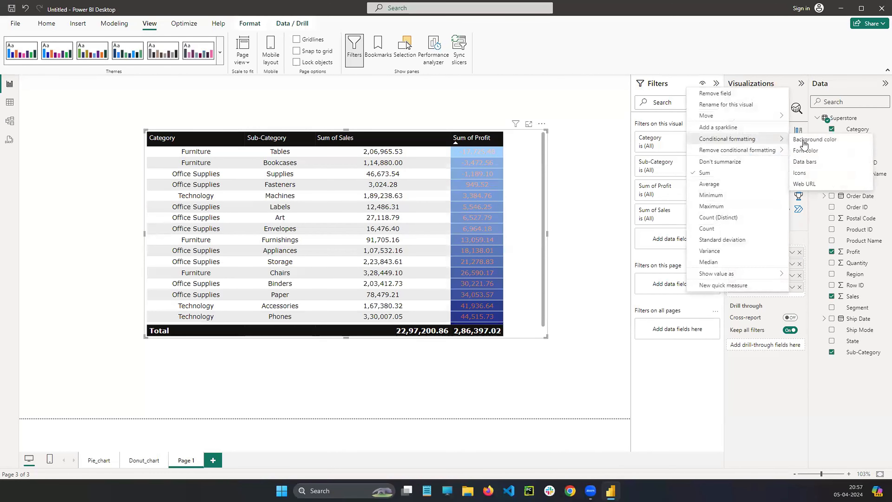
{"action": "left_click", "coordinate": [806, 151]}
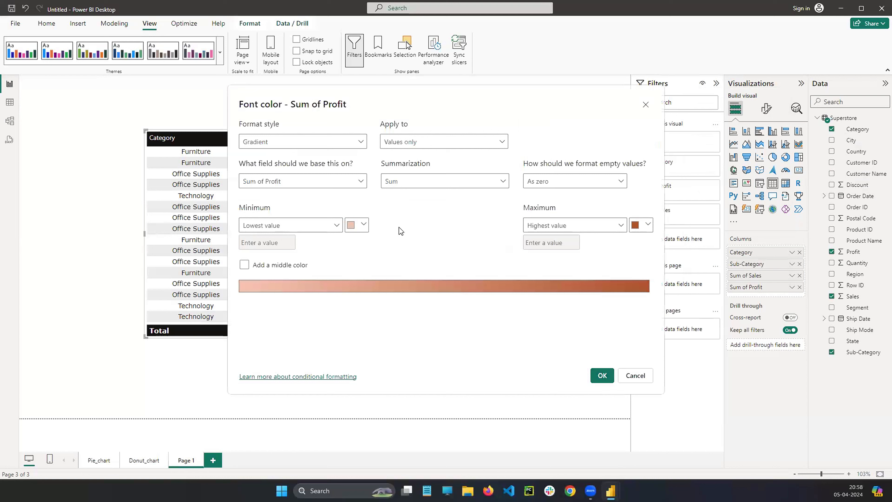
{"action": "left_click", "coordinate": [356, 224]}
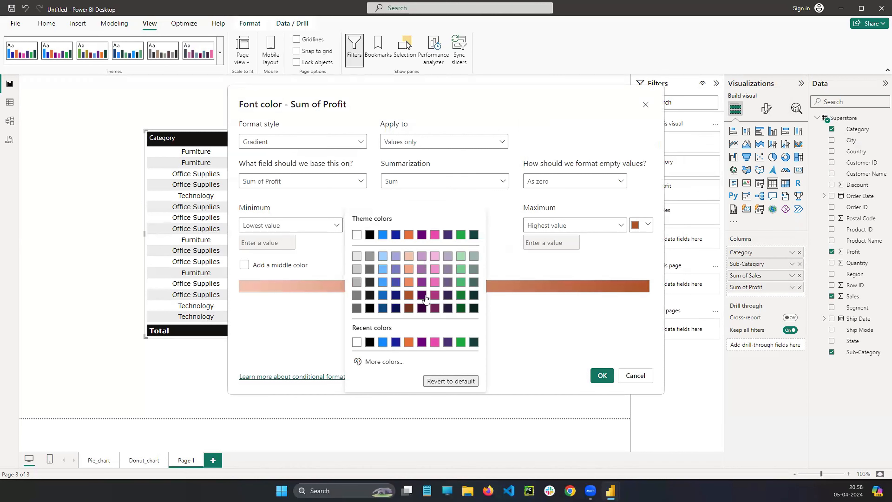
{"action": "left_click", "coordinate": [461, 256]}
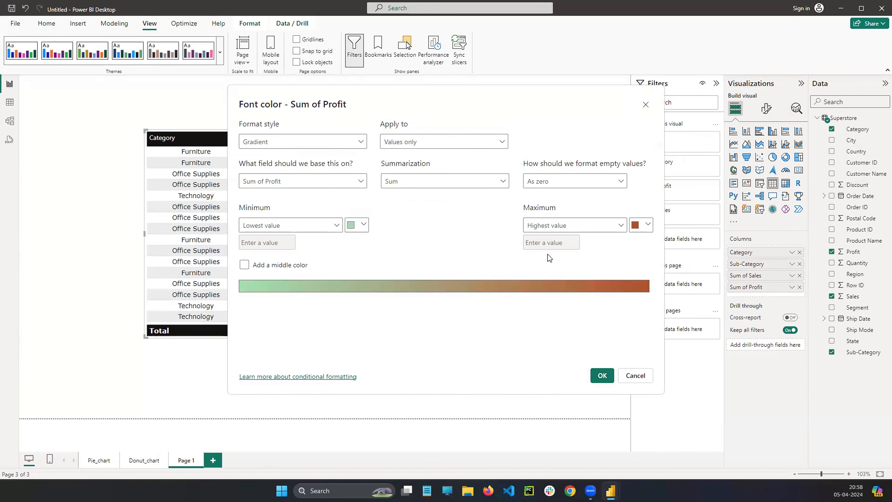
{"action": "left_click", "coordinate": [642, 225]}
{"action": "left_click", "coordinate": [625, 307]}
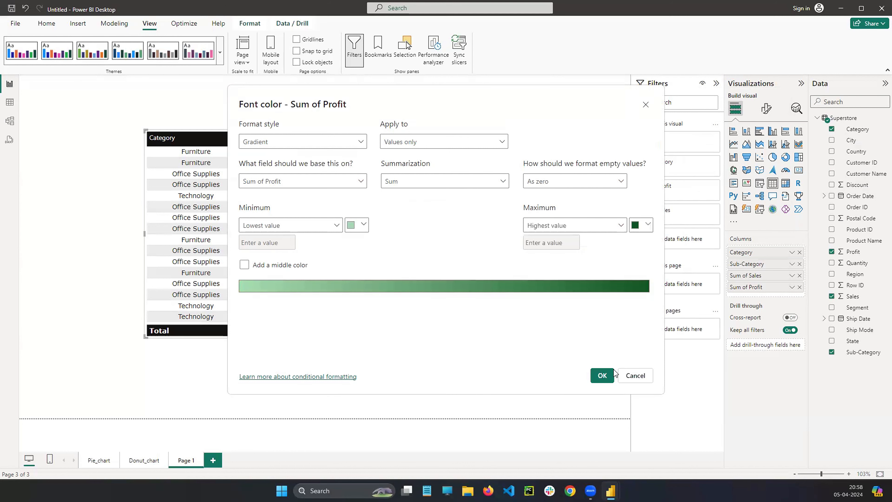
{"action": "left_click", "coordinate": [601, 374]}
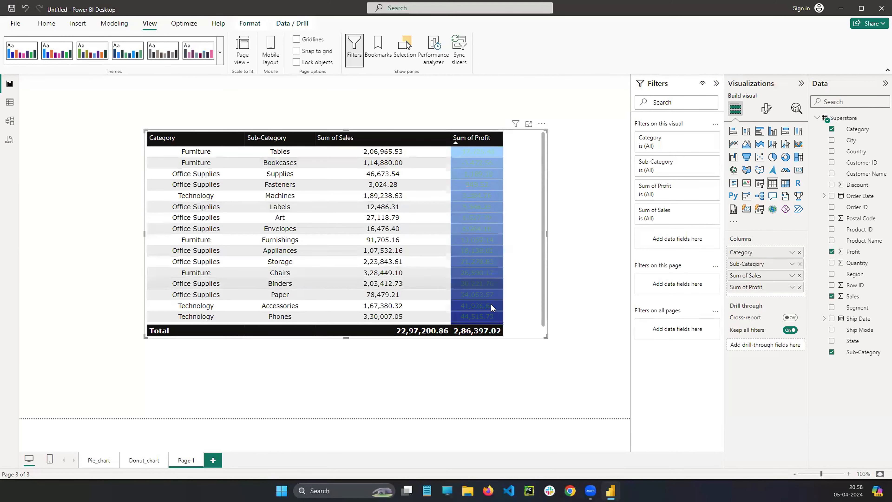
Set the Sum of Profit font color gradient to light gray at the lowest value and white at the highest.
{"action": "left_click", "coordinate": [792, 287]}
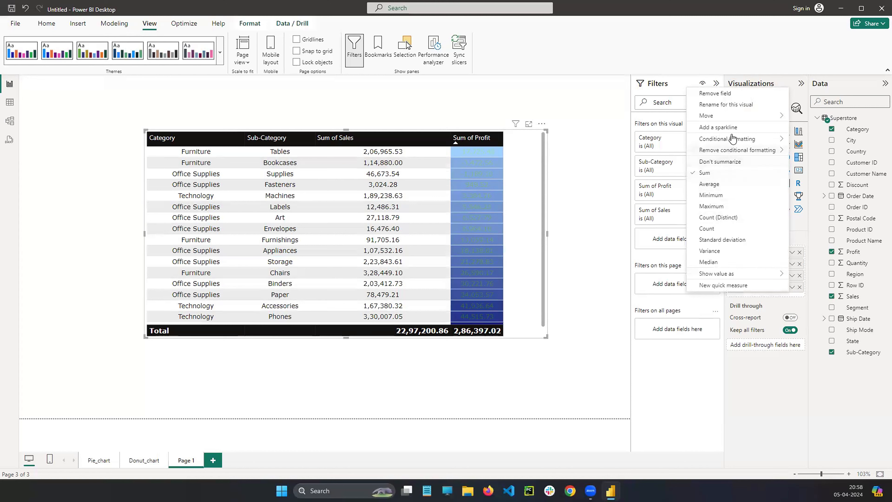
{"action": "left_click", "coordinate": [809, 149]}
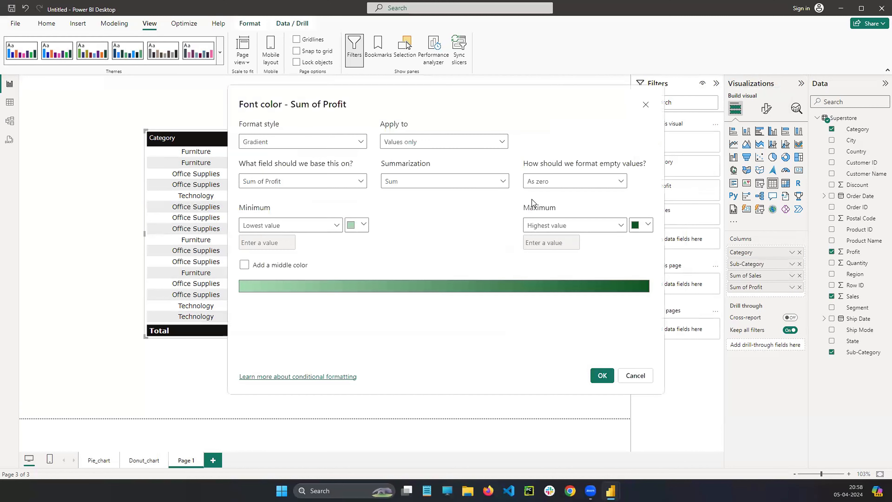
{"action": "left_click", "coordinate": [364, 225]}
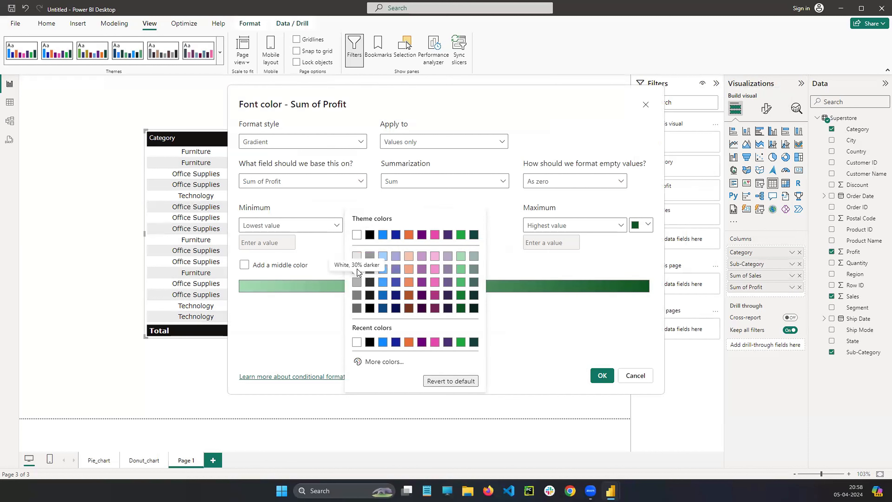
{"action": "left_click", "coordinate": [357, 256]}
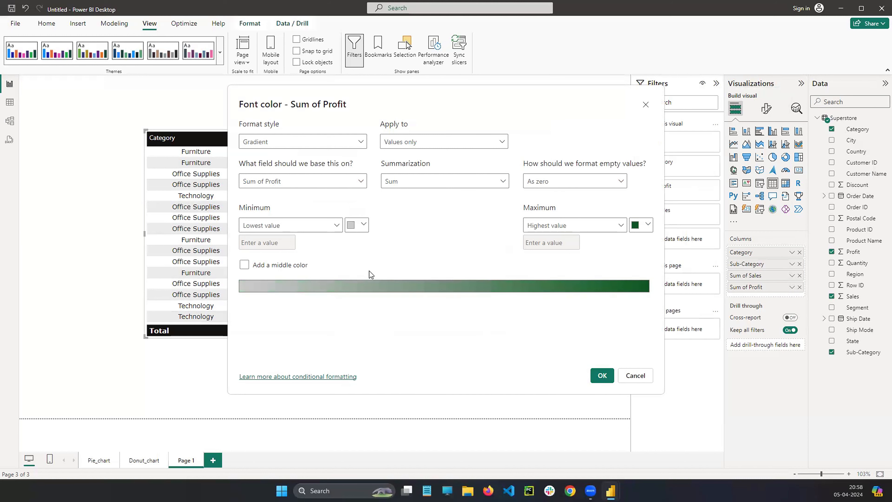
{"action": "left_click", "coordinate": [643, 229]}
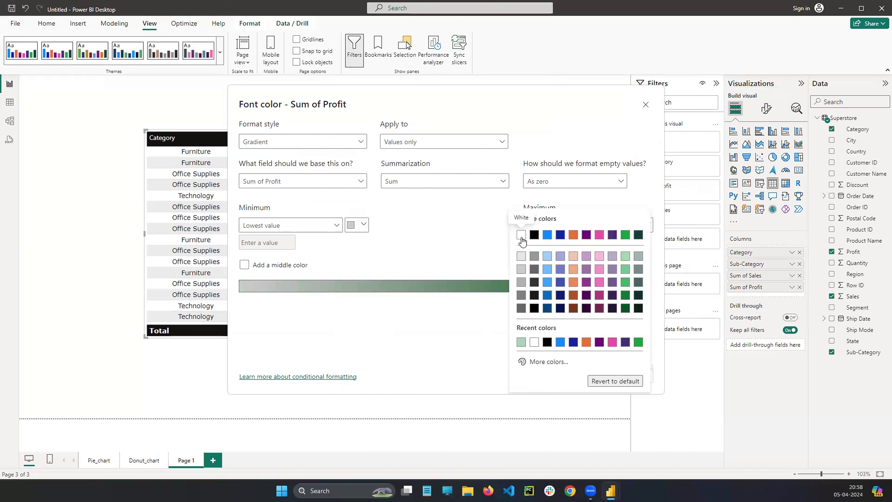
{"action": "left_click", "coordinate": [521, 238]}
{"action": "left_click", "coordinate": [601, 375]}
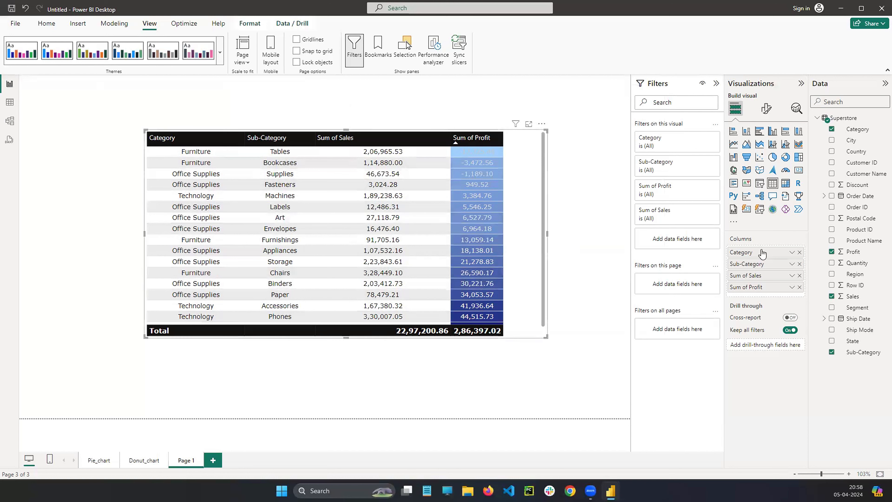
Add left-to-right data bars to the Sum of Profit values, keeping the default bar colors.
{"action": "left_click", "coordinate": [791, 287]}
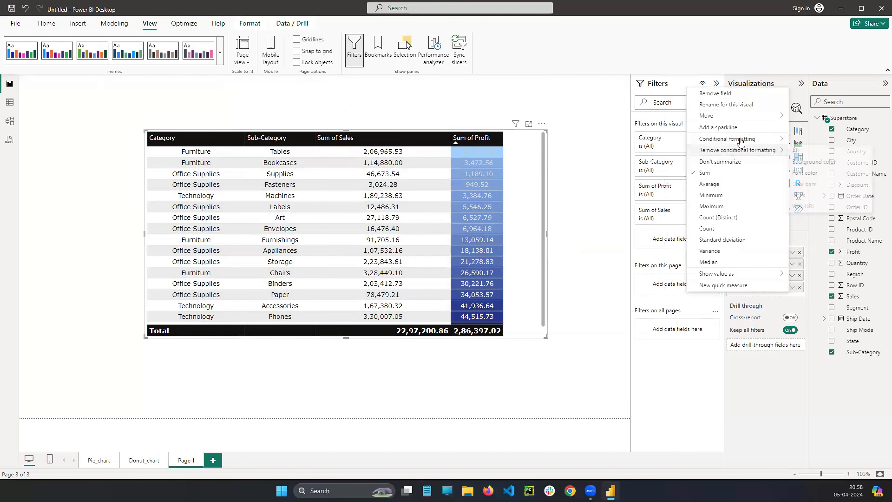
{"action": "mouse_move", "coordinate": [772, 139]}
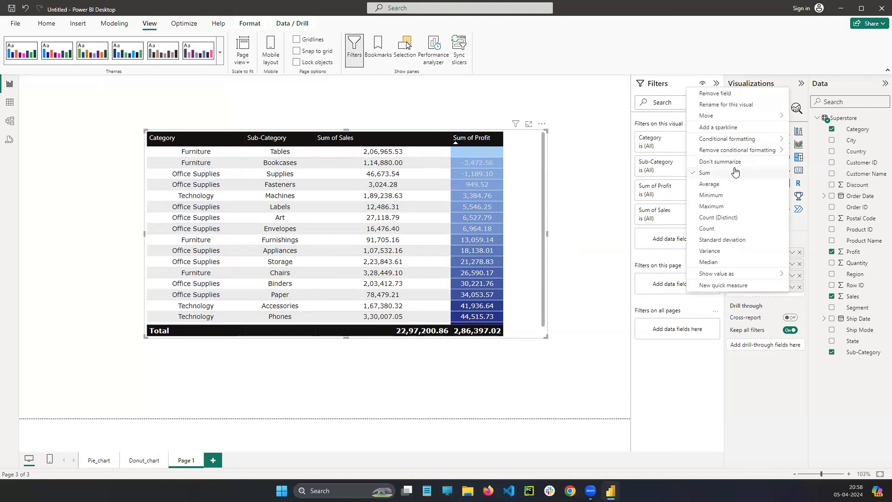
{"action": "mouse_move", "coordinate": [731, 141]}
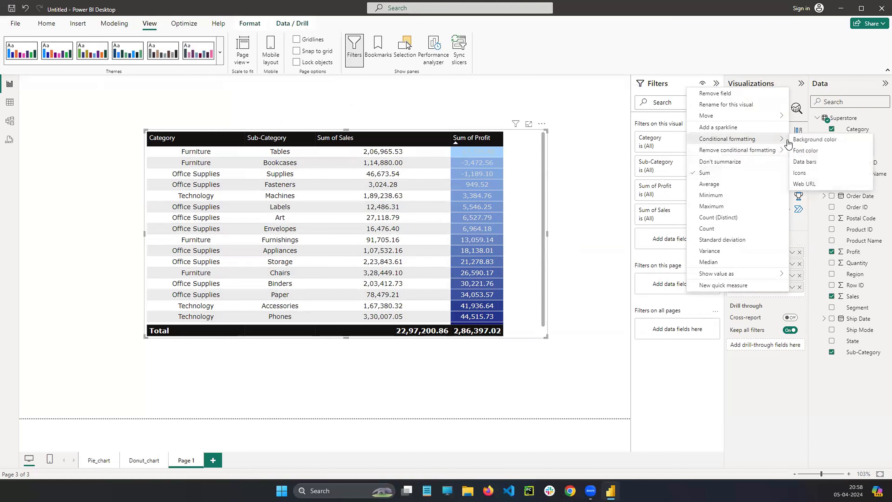
{"action": "left_click", "coordinate": [806, 162]}
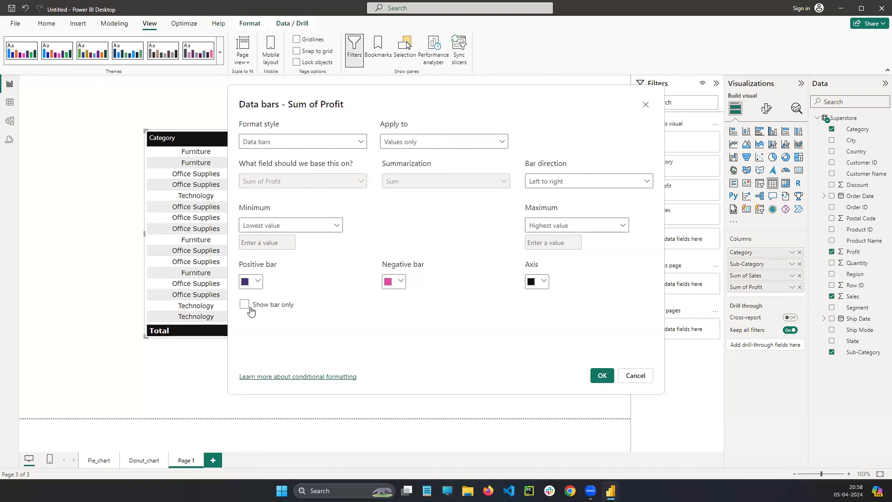
{"action": "left_click", "coordinate": [602, 376]}
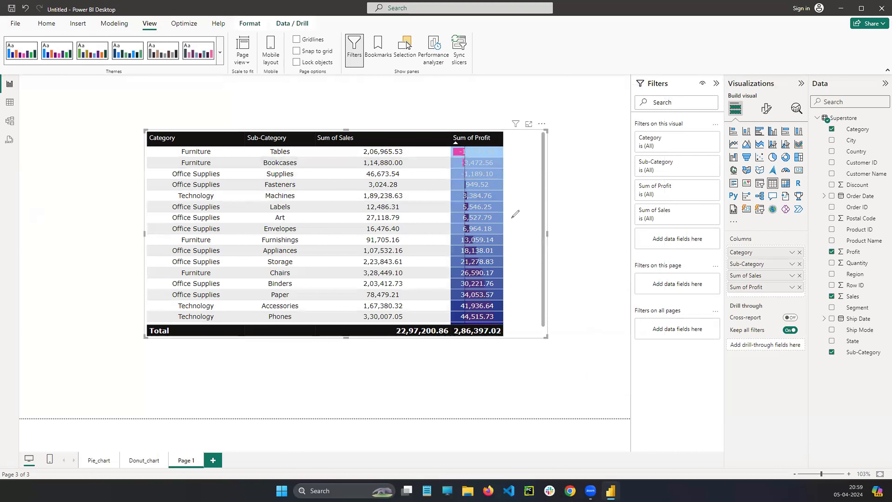
{"action": "left_click_drag", "start_coordinate": [465, 148], "coordinate": [466, 162]}
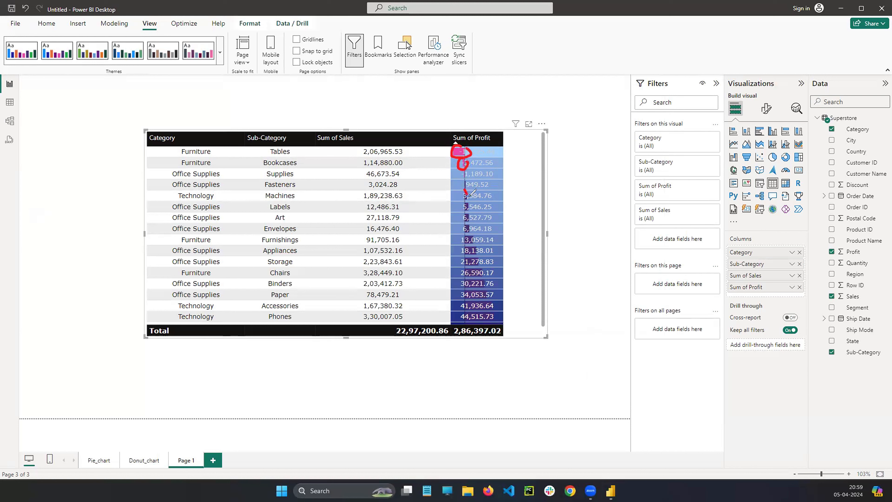
{"action": "left_click_drag", "start_coordinate": [475, 216], "coordinate": [488, 281]}
{"action": "left_click_drag", "start_coordinate": [479, 313], "coordinate": [471, 196]}
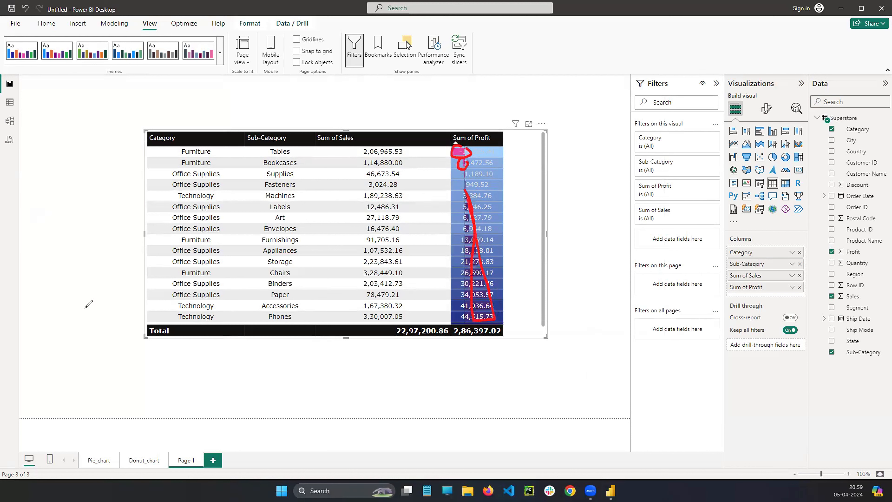
{"action": "left_click", "coordinate": [32, 339]}
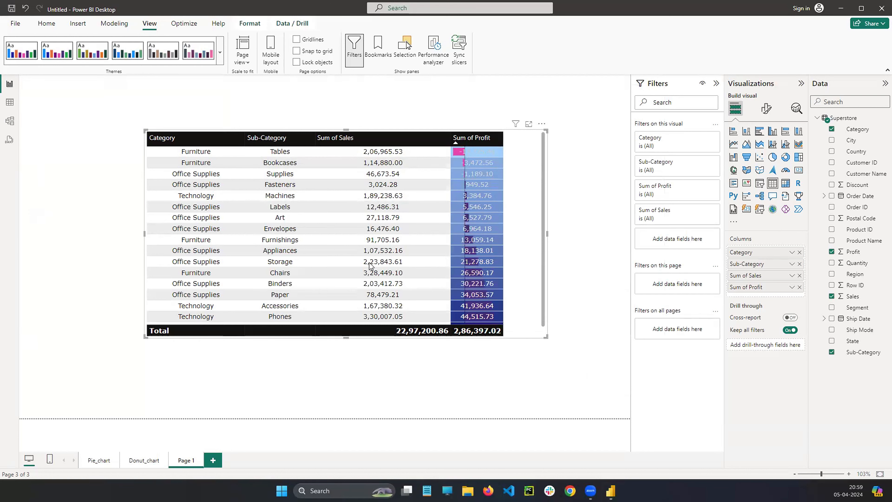
Set the Sum of Profit data bars to show only the bars without the numbers.
{"action": "left_click", "coordinate": [792, 287]}
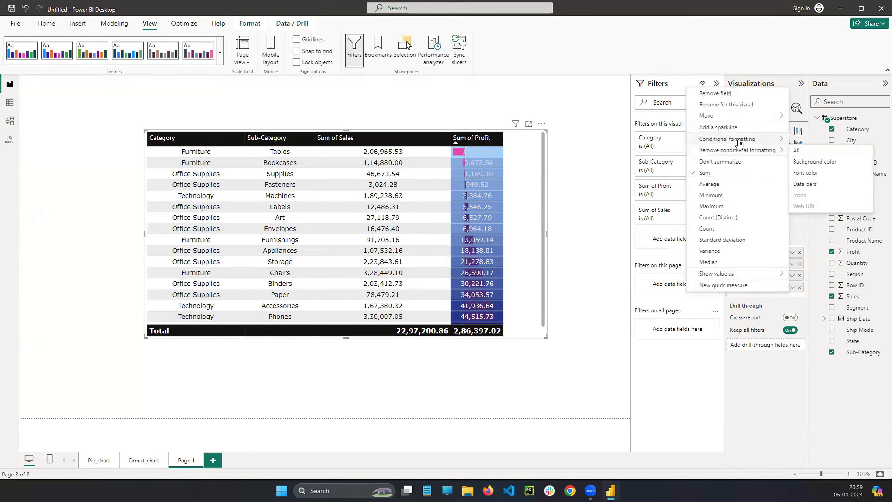
{"action": "mouse_move", "coordinate": [754, 140]}
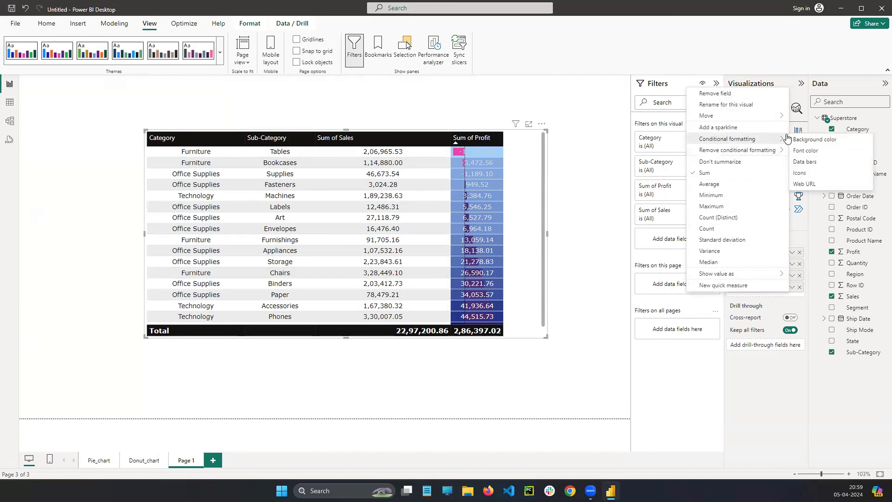
{"action": "left_click", "coordinate": [804, 163]}
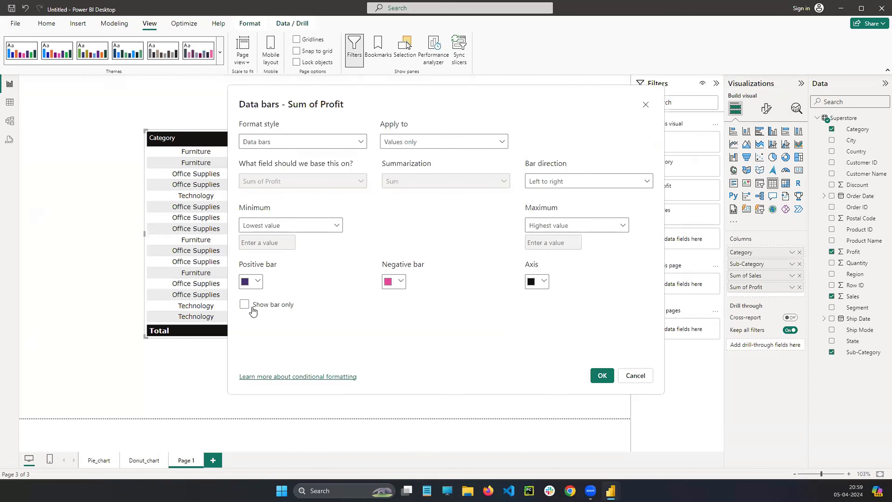
{"action": "left_click", "coordinate": [245, 305]}
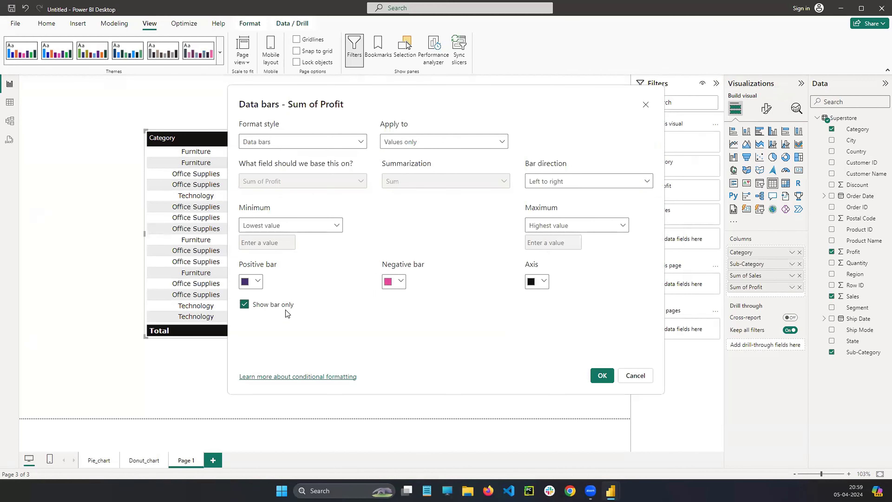
{"action": "left_click", "coordinate": [602, 375]}
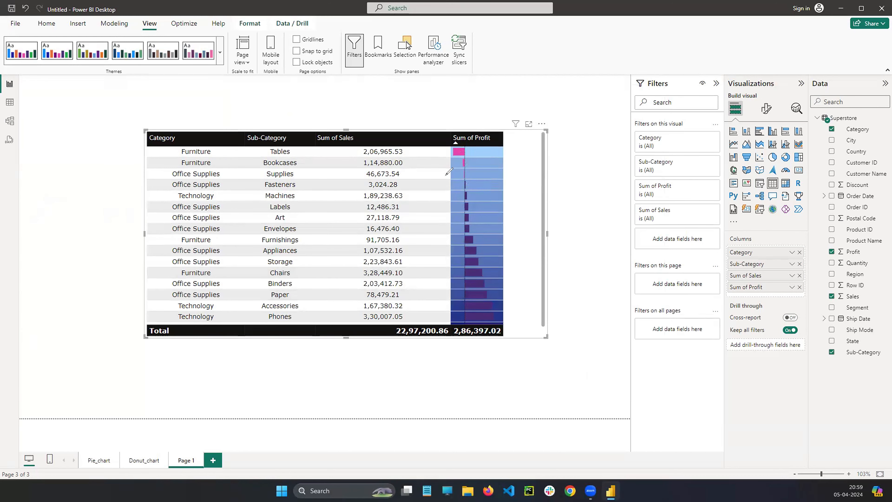
{"action": "mouse_move", "coordinate": [457, 142]}
{"action": "left_mouse_down"}
{"action": "mouse_move", "coordinate": [448, 160]}
{"action": "mouse_move", "coordinate": [469, 150]}
{"action": "left_mouse_up"}
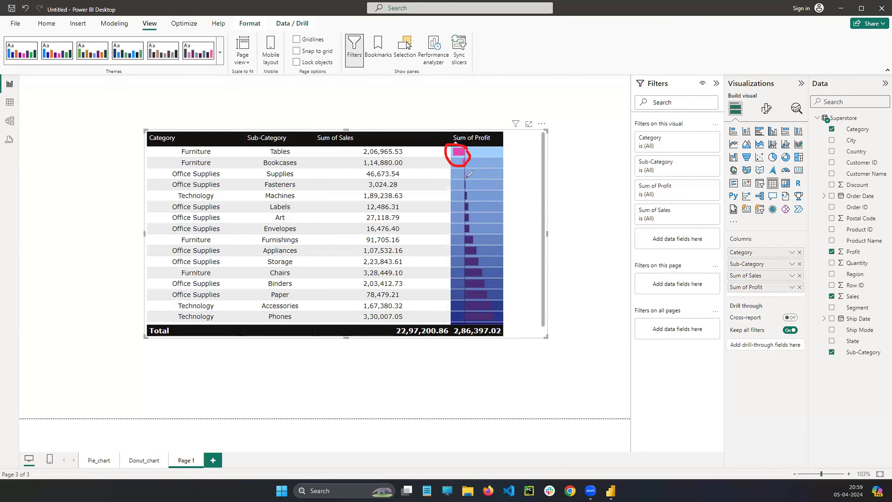
{"action": "left_click_drag", "start_coordinate": [469, 205], "coordinate": [474, 229]}
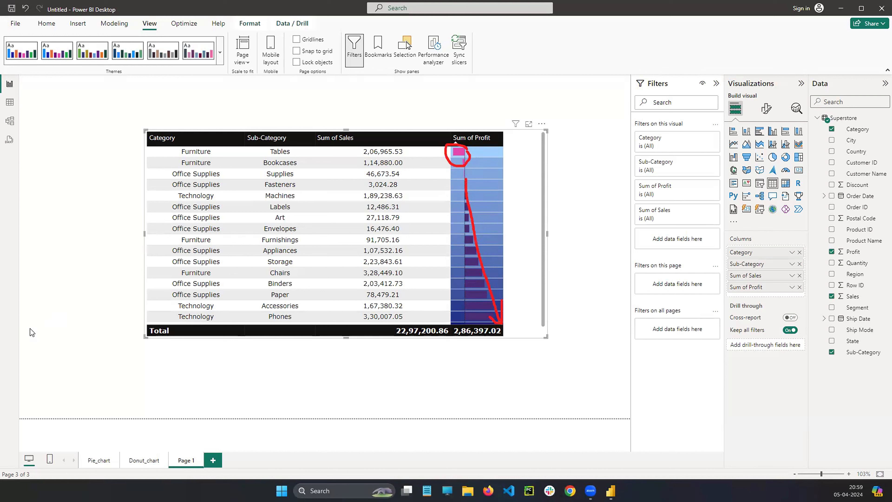
{"action": "key", "text": "Escape"}
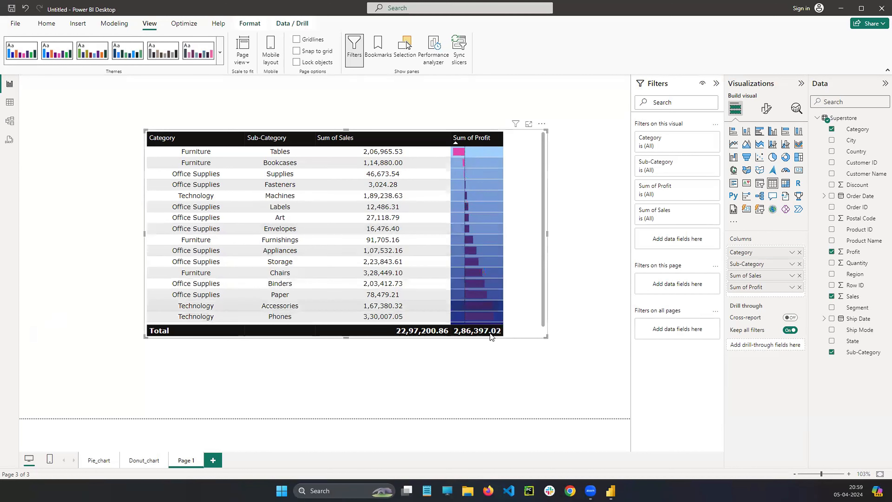
Turn off the bar-only display for the Sum of Profit data bars and make the positive bars black.
{"action": "left_click", "coordinate": [792, 286]}
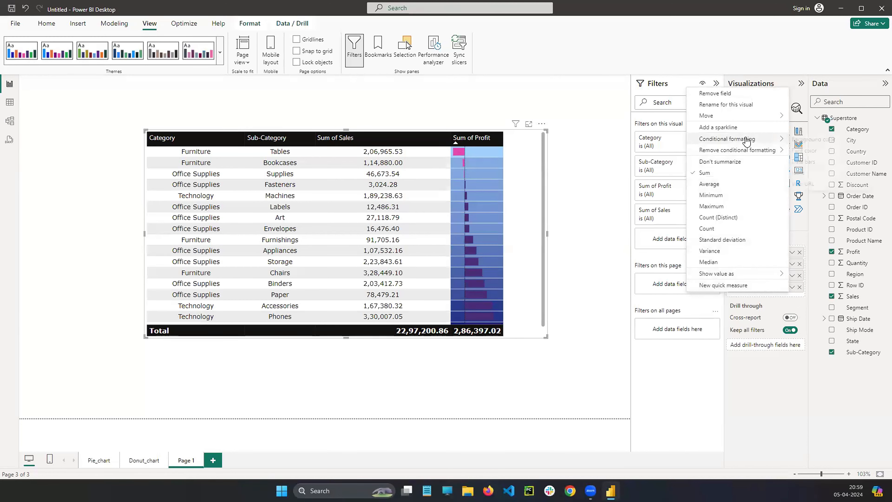
{"action": "mouse_move", "coordinate": [746, 139]}
{"action": "left_click", "coordinate": [804, 161]}
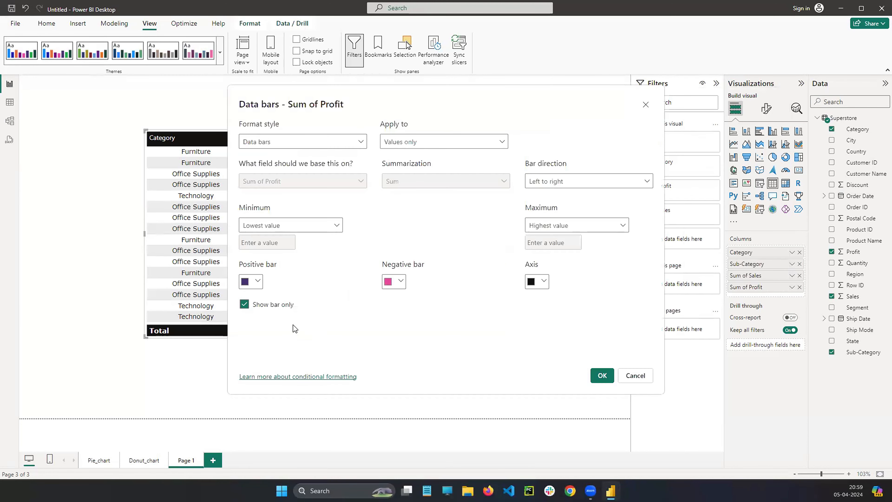
{"action": "left_click", "coordinate": [245, 305]}
{"action": "left_click", "coordinate": [260, 283]}
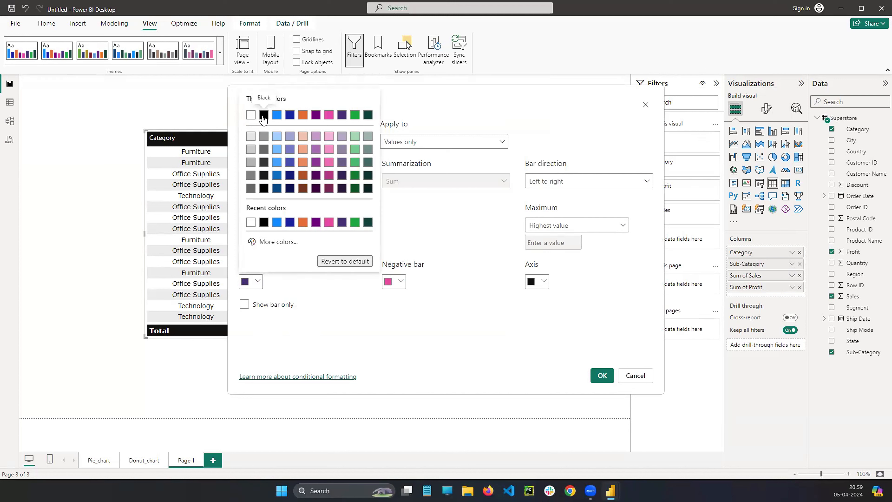
{"action": "left_click", "coordinate": [264, 115]}
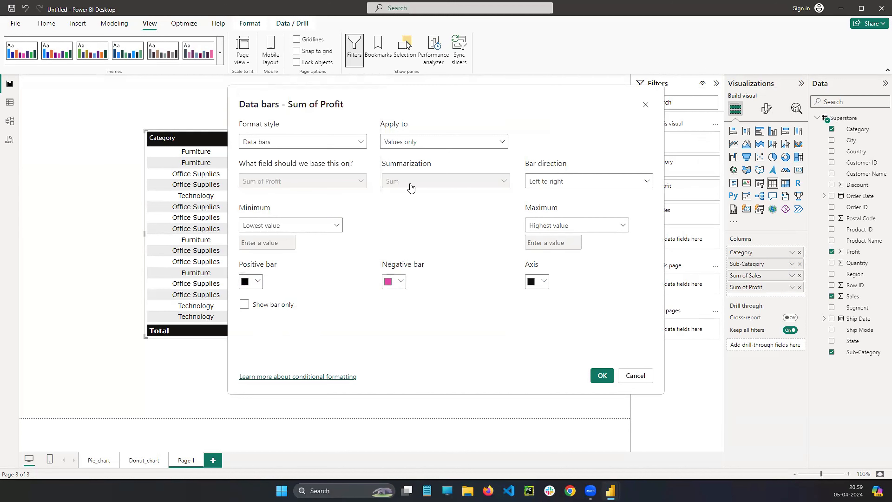
Set the negative bar color of the Sum of Profit data bars to the custom red #ED0206.
{"action": "left_click", "coordinate": [400, 282]}
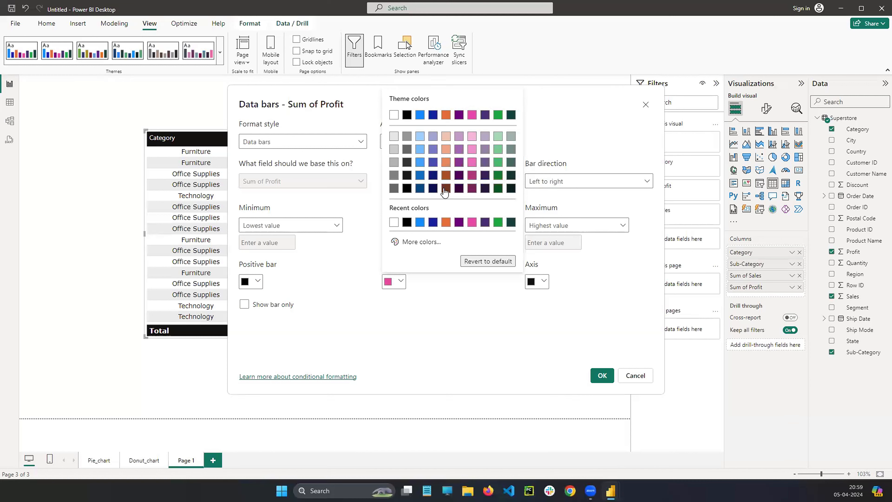
{"action": "left_click", "coordinate": [412, 241]}
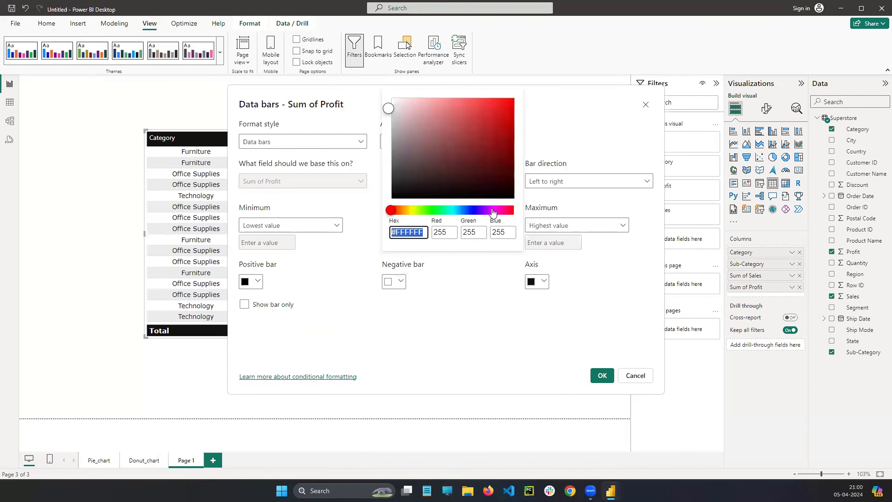
{"action": "left_click_drag", "start_coordinate": [493, 211], "coordinate": [513, 210]}
{"action": "left_click", "coordinate": [510, 104]}
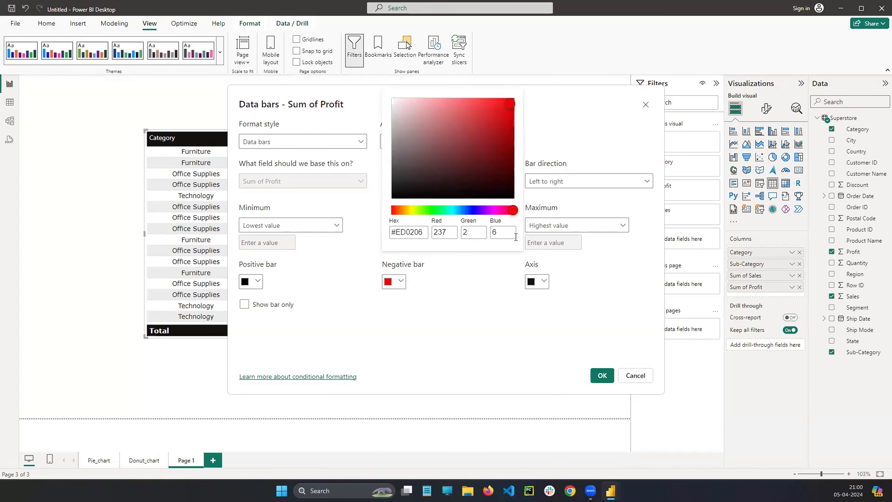
Apply the Sum of Profit data bar settings and bring up that field's conditional formatting options.
{"action": "left_click", "coordinate": [601, 376]}
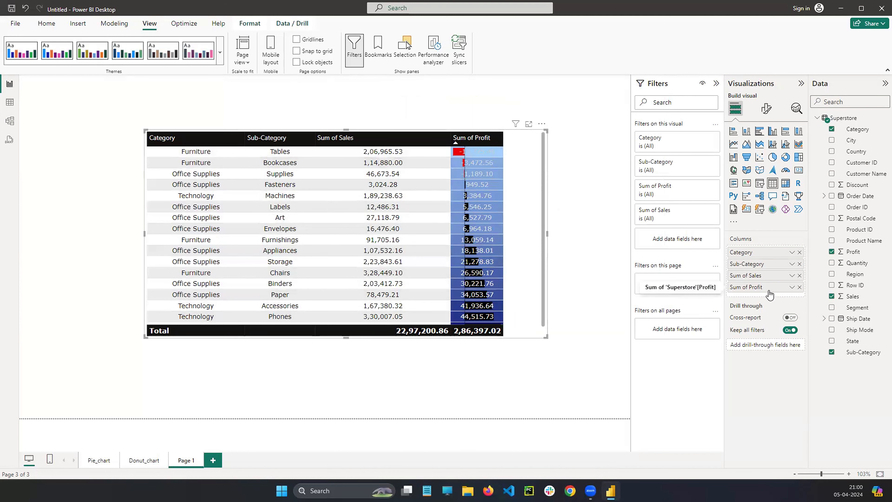
{"action": "left_click", "coordinate": [792, 288]}
{"action": "mouse_move", "coordinate": [737, 142]}
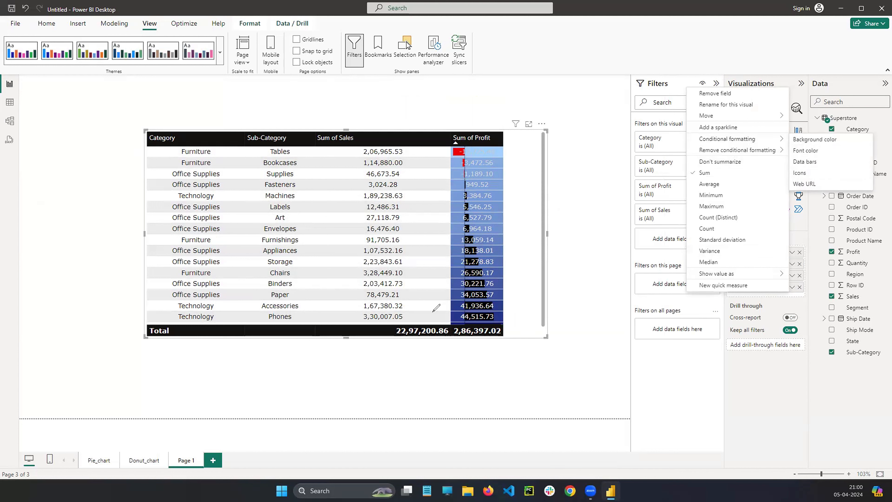
{"action": "mouse_move", "coordinate": [448, 334]}
{"action": "left_mouse_down"}
{"action": "mouse_move", "coordinate": [511, 334]}
{"action": "mouse_move", "coordinate": [479, 321]}
{"action": "left_mouse_up"}
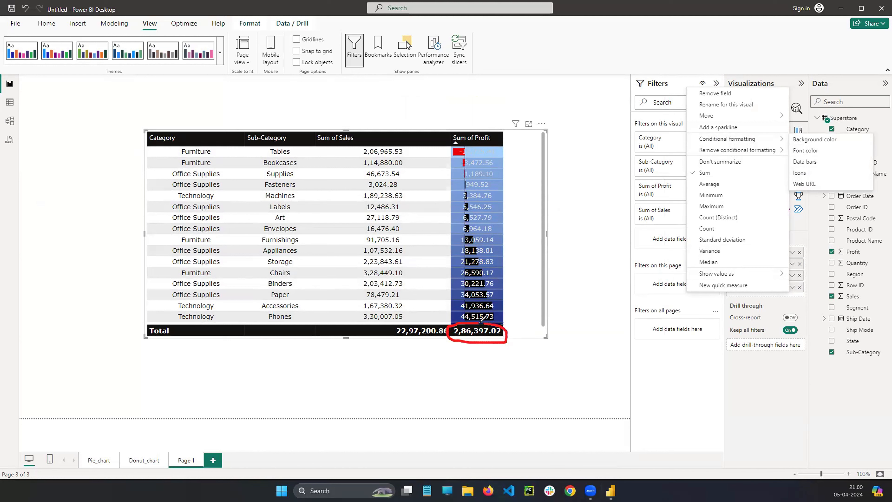
{"action": "left_click_drag", "start_coordinate": [432, 371], "coordinate": [453, 395]}
{"action": "mouse_move", "coordinate": [477, 365]}
{"action": "left_mouse_down"}
{"action": "mouse_move", "coordinate": [468, 370]}
{"action": "mouse_move", "coordinate": [477, 364]}
{"action": "mouse_move", "coordinate": [485, 377]}
{"action": "left_mouse_up"}
{"action": "left_click_drag", "start_coordinate": [508, 374], "coordinate": [508, 390]}
{"action": "mouse_move", "coordinate": [527, 362]}
{"action": "left_mouse_down"}
{"action": "mouse_move", "coordinate": [536, 368]}
{"action": "mouse_move", "coordinate": [530, 380]}
{"action": "mouse_move", "coordinate": [556, 402]}
{"action": "left_mouse_up"}
{"action": "left_click_drag", "start_coordinate": [571, 359], "coordinate": [584, 389]}
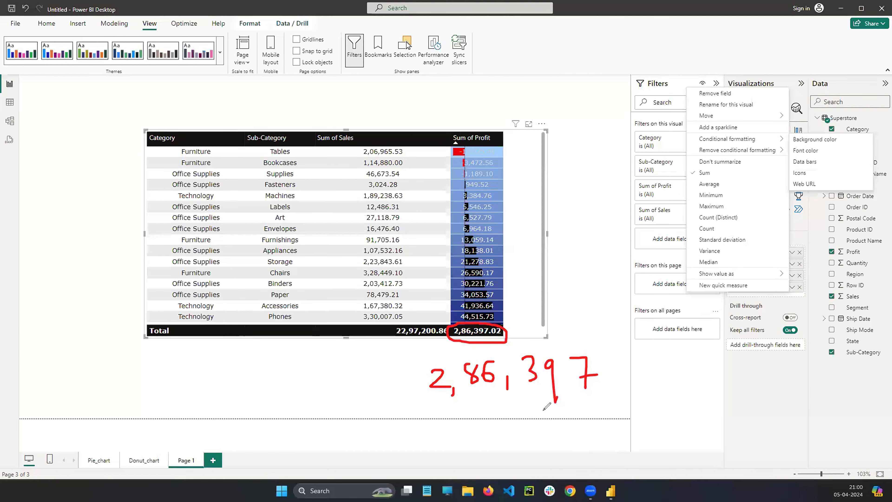
{"action": "left_click", "coordinate": [58, 342]}
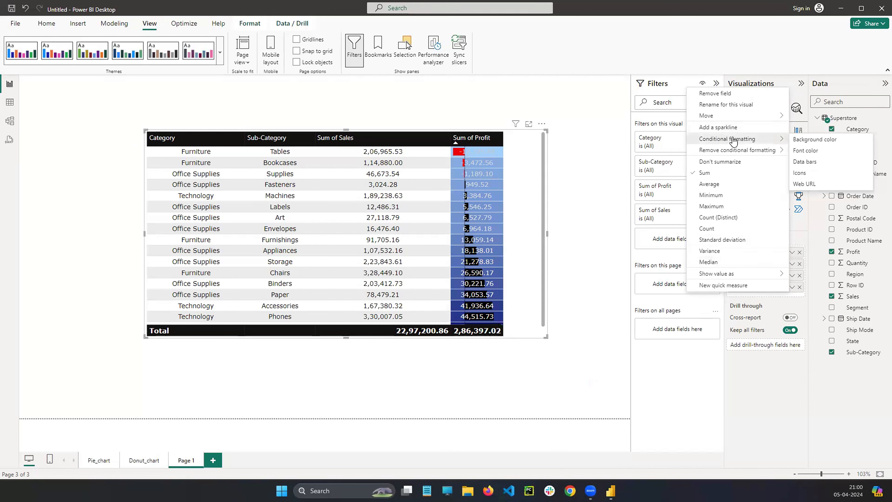
Start icon formatting for Sum of Profit and give values >= 0 and <= 100000 the red circled cross icon.
{"action": "left_click", "coordinate": [804, 172]}
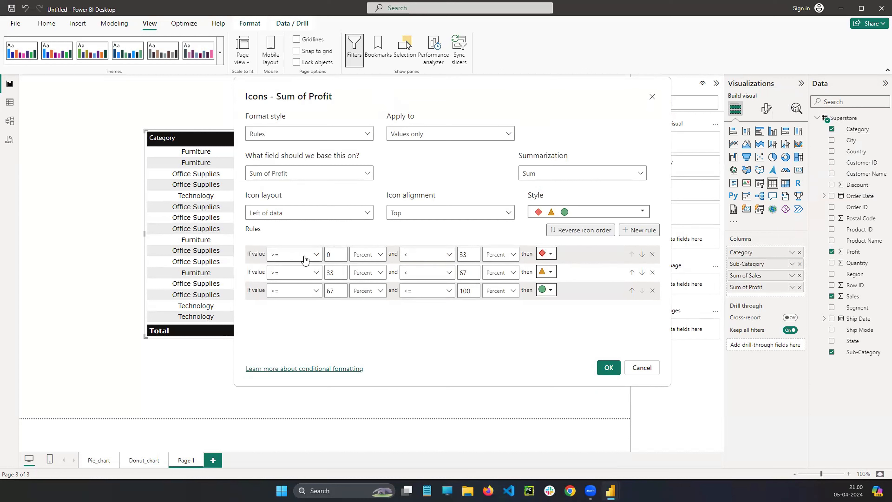
{"action": "left_click", "coordinate": [338, 255]}
{"action": "left_click", "coordinate": [449, 254]}
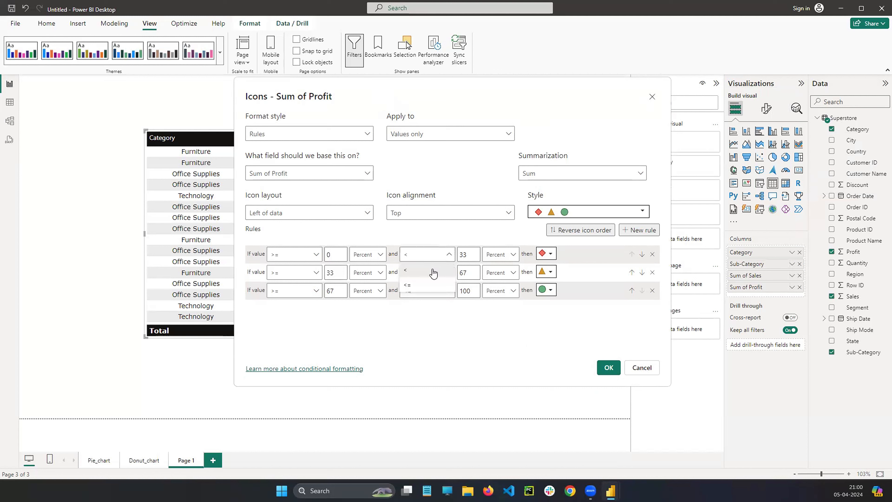
{"action": "left_click", "coordinate": [421, 283]}
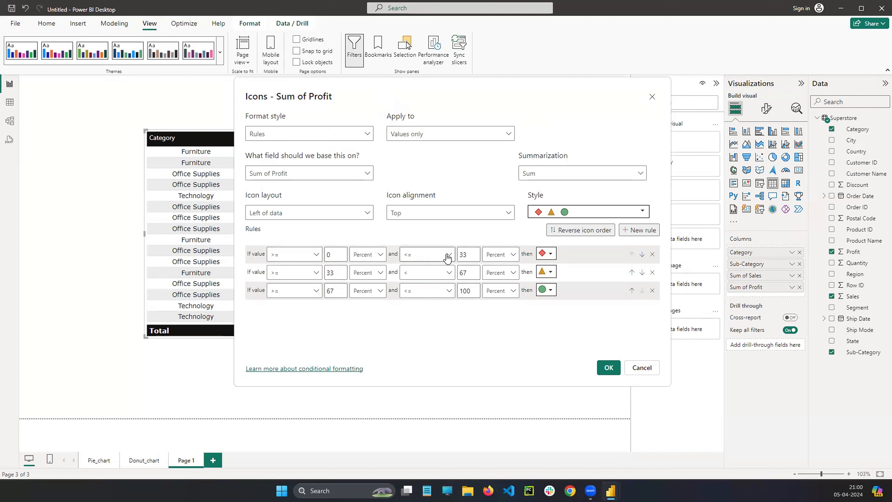
{"action": "left_click", "coordinate": [471, 253]}
{"action": "key", "text": "BackSpace"}
{"action": "key", "text": "BackSpace"}
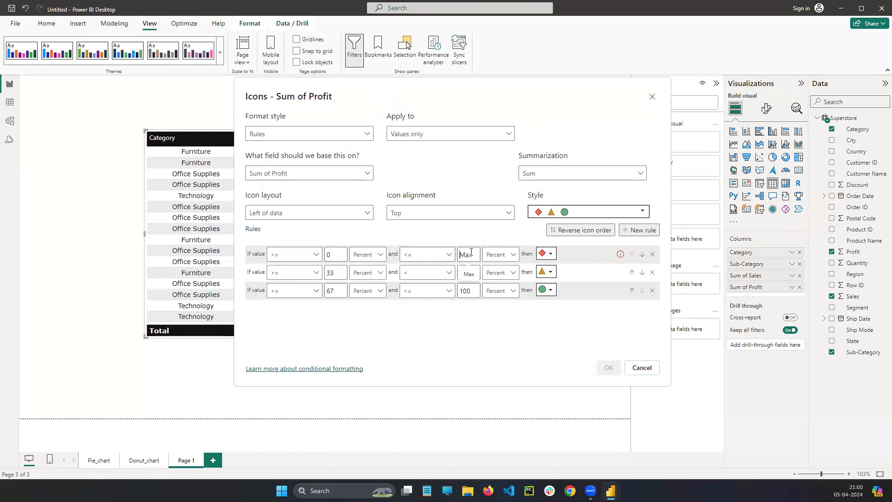
{"action": "type", "text": "100"}
{"action": "type", "text": "00000"}
{"action": "left_click", "coordinate": [547, 254]}
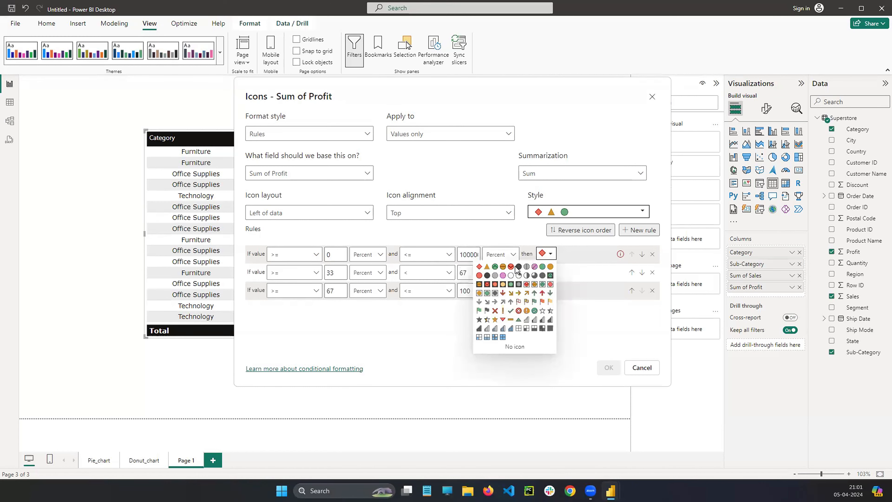
{"action": "left_click", "coordinate": [518, 311]}
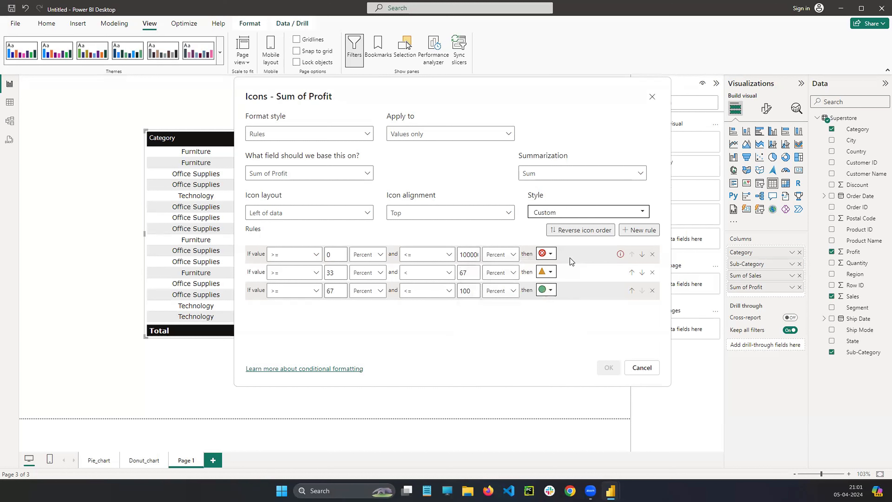
Set the second icon rule to values >= 100000 and <= 200000 with the yellow flag icon.
{"action": "double_click", "coordinate": [332, 272]}
{"action": "type", "text": "100000"}
{"action": "left_click", "coordinate": [449, 273]}
{"action": "left_click", "coordinate": [423, 304]}
{"action": "double_click", "coordinate": [463, 273]}
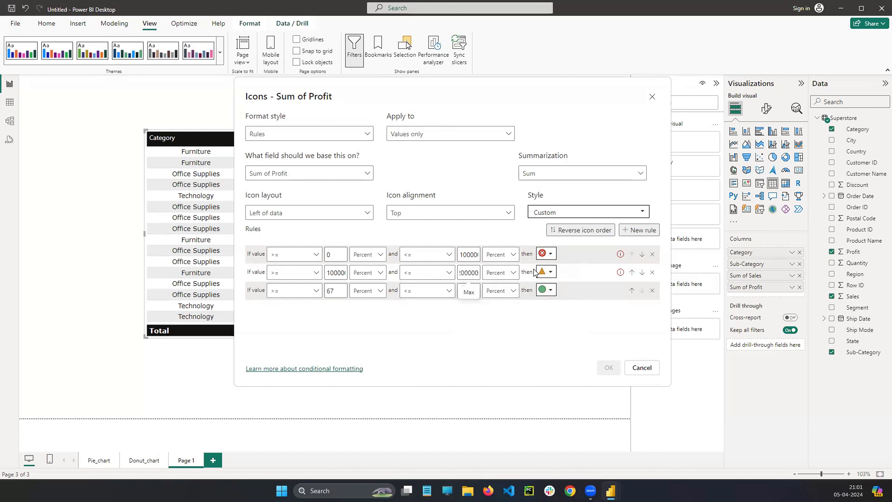
{"action": "left_click", "coordinate": [548, 272]}
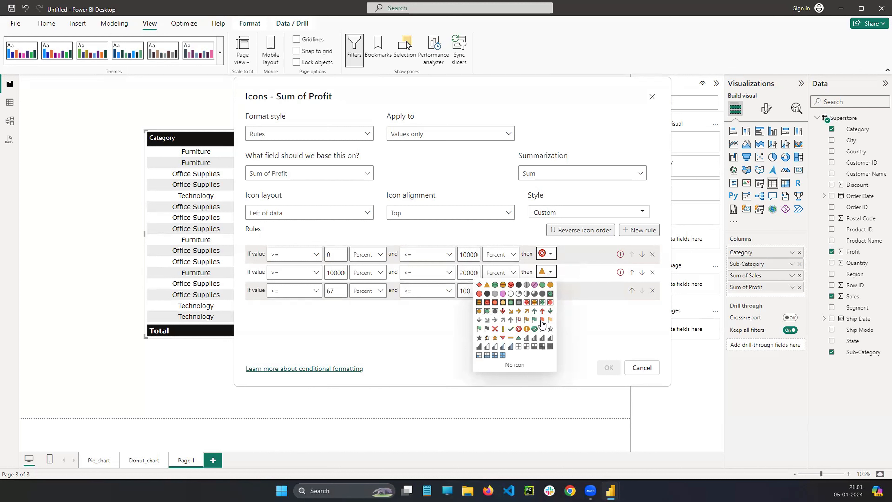
{"action": "left_click", "coordinate": [550, 320]}
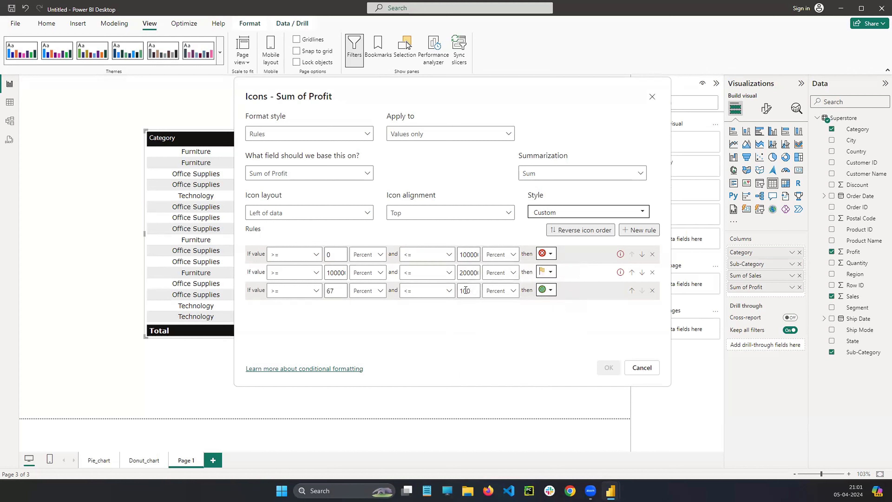
Set the third icon rule to values >= 200000 and <= 400000, keeping the green circle icon.
{"action": "double_click", "coordinate": [332, 291]}
{"action": "type", "text": "2000"}
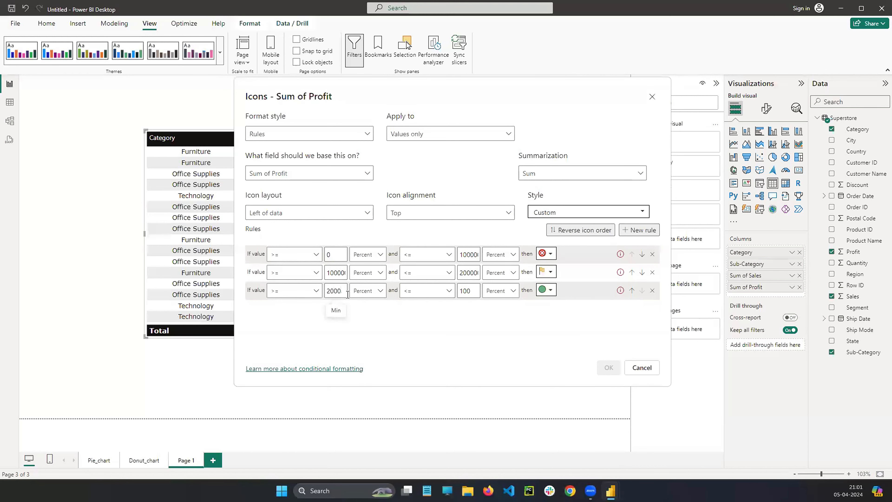
{"action": "type", "text": "00"}
{"action": "left_click", "coordinate": [430, 294]}
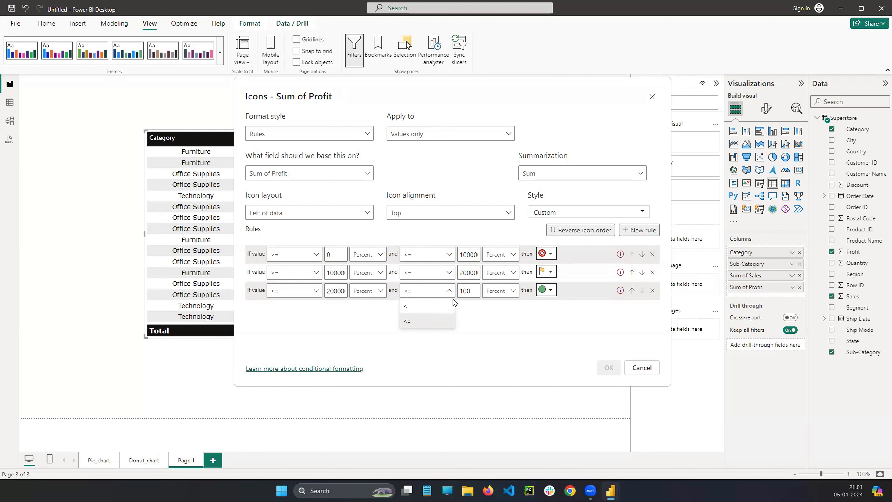
{"action": "left_click", "coordinate": [411, 321]}
{"action": "left_click_drag", "start_coordinate": [459, 291], "coordinate": [483, 294]}
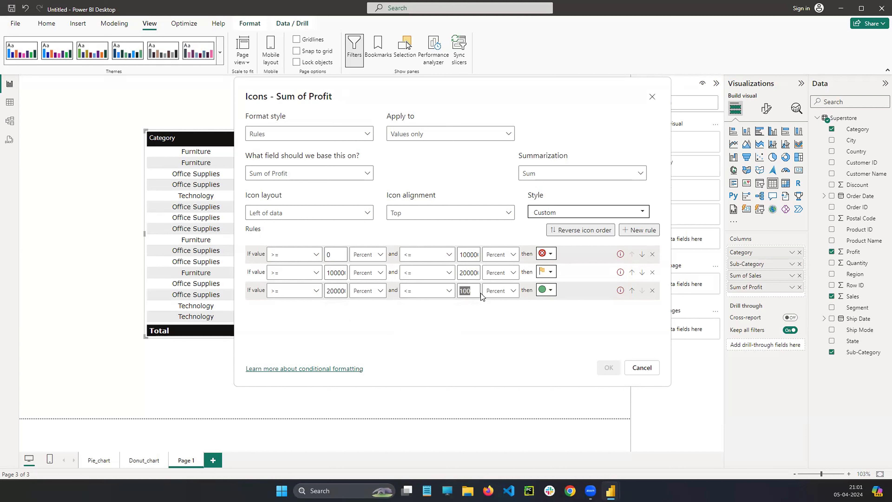
{"action": "type", "text": "40"}
{"action": "left_click", "coordinate": [576, 343]}
Change the lower limit type from Percent to Number in all three icon rules, keeping the >= comparison.
{"action": "mouse_move", "coordinate": [619, 257]}
{"action": "left_click", "coordinate": [315, 257]}
{"action": "left_click", "coordinate": [309, 274]}
{"action": "left_click", "coordinate": [378, 261]}
{"action": "left_click", "coordinate": [365, 270]}
{"action": "left_click", "coordinate": [368, 255]}
{"action": "left_click", "coordinate": [368, 271]}
{"action": "left_click", "coordinate": [367, 291]}
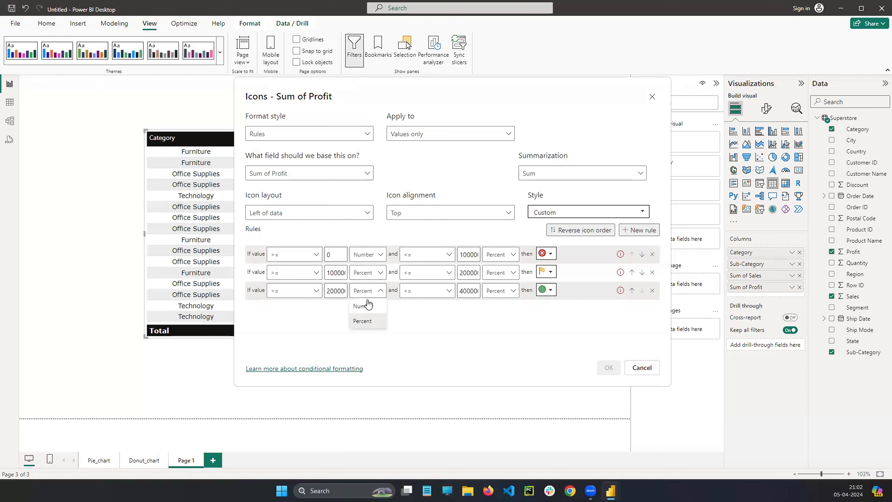
{"action": "left_click", "coordinate": [364, 305]}
{"action": "left_click", "coordinate": [368, 277]}
{"action": "left_click", "coordinate": [366, 288]}
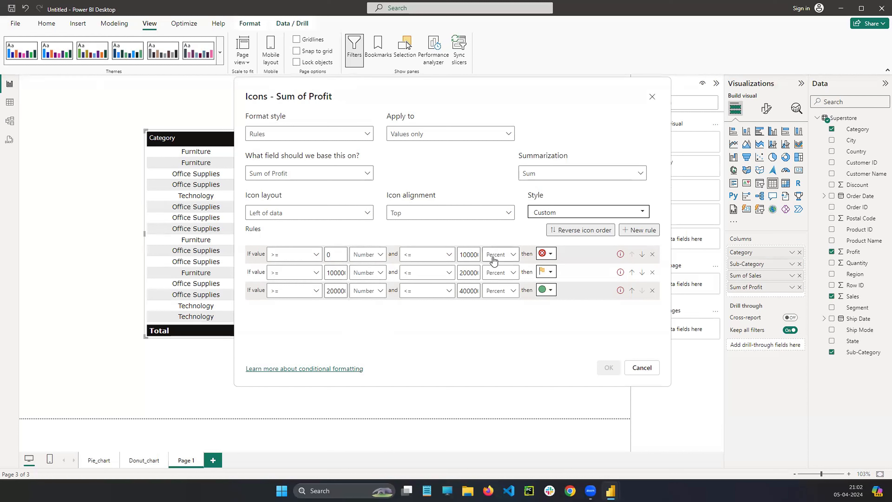
Change the upper limit type to Number in all three icon rules and apply the icons to Sum of Profit.
{"action": "left_click", "coordinate": [499, 255]}
{"action": "left_click", "coordinate": [500, 270]}
{"action": "left_click", "coordinate": [506, 278]}
{"action": "left_click", "coordinate": [500, 287]}
{"action": "left_click", "coordinate": [501, 309]}
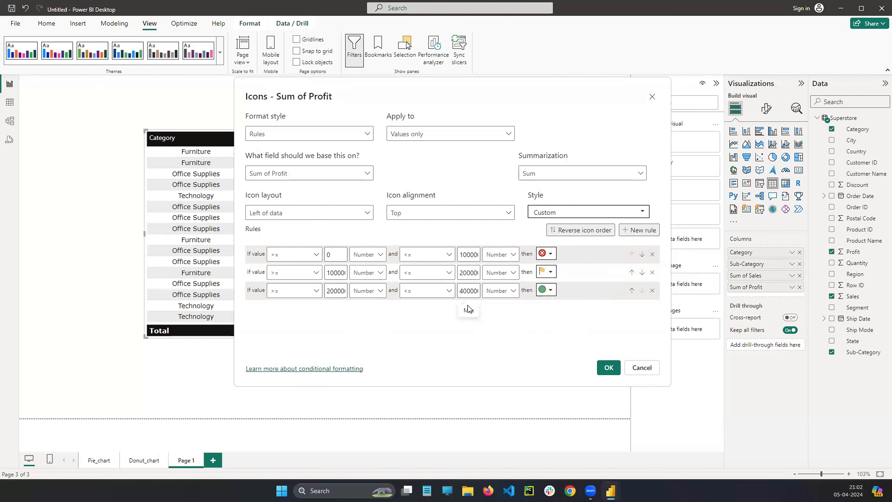
{"action": "left_click", "coordinate": [608, 367]}
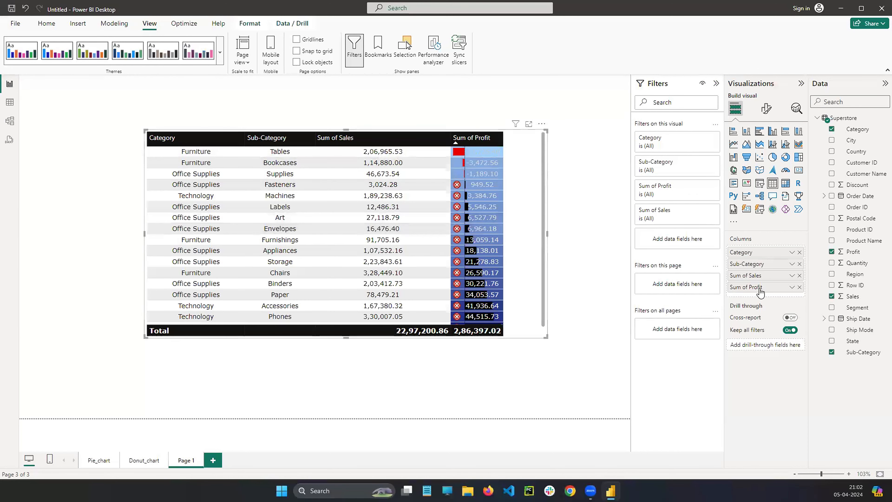
Give the Sum of Sales values a background gradient from light green #A3DDB3 at the lowest to dark green at the highest.
{"action": "left_click", "coordinate": [792, 276]}
{"action": "mouse_move", "coordinate": [807, 326]}
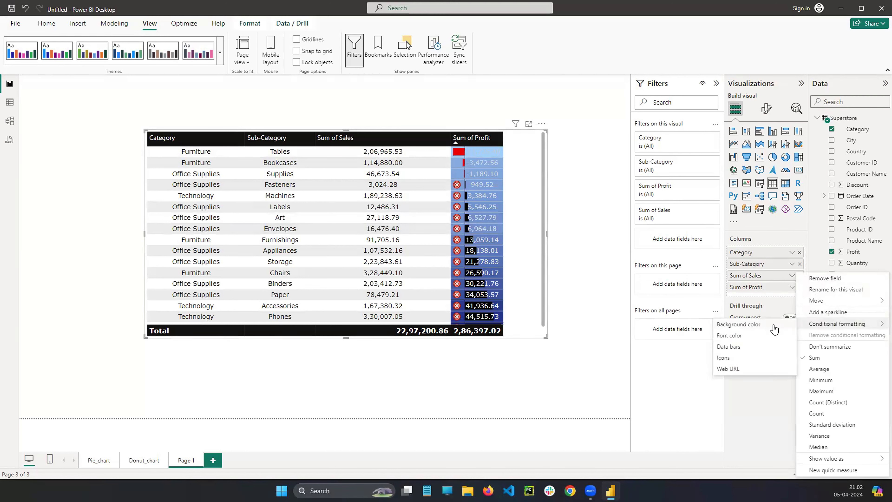
{"action": "left_click", "coordinate": [744, 325]}
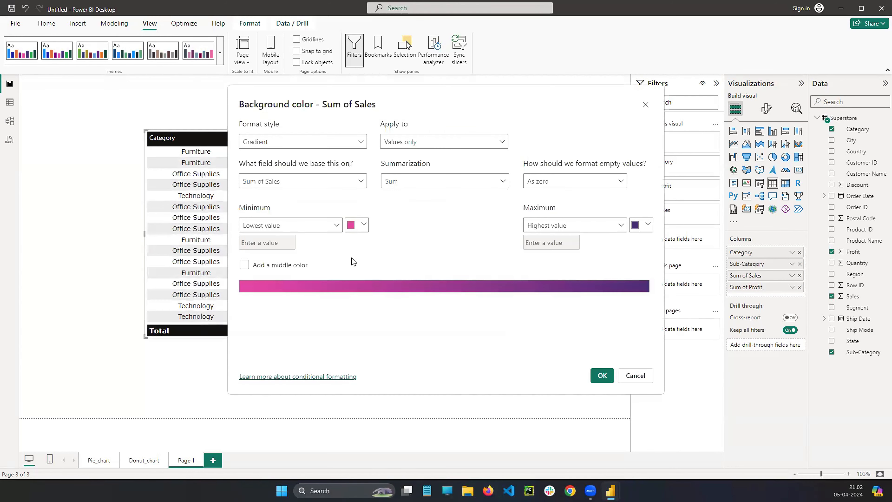
{"action": "left_click", "coordinate": [359, 227]}
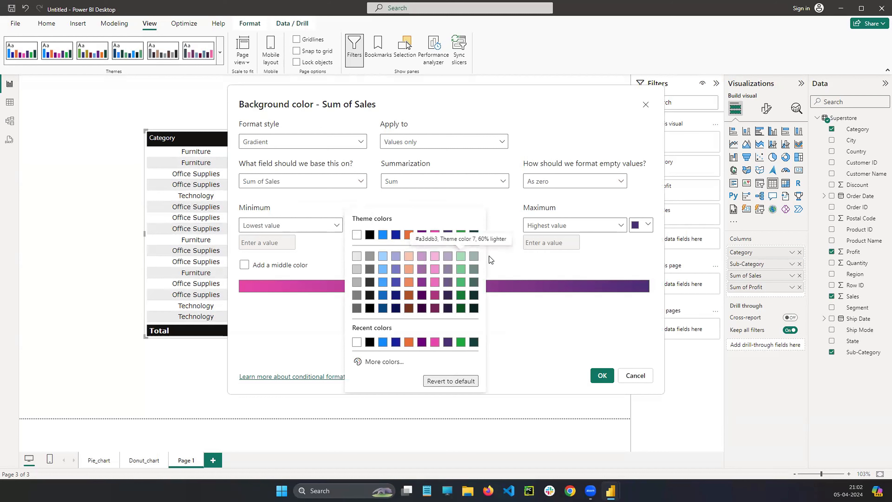
{"action": "left_click", "coordinate": [461, 256]}
{"action": "left_click", "coordinate": [647, 225]}
{"action": "left_click", "coordinate": [626, 309]}
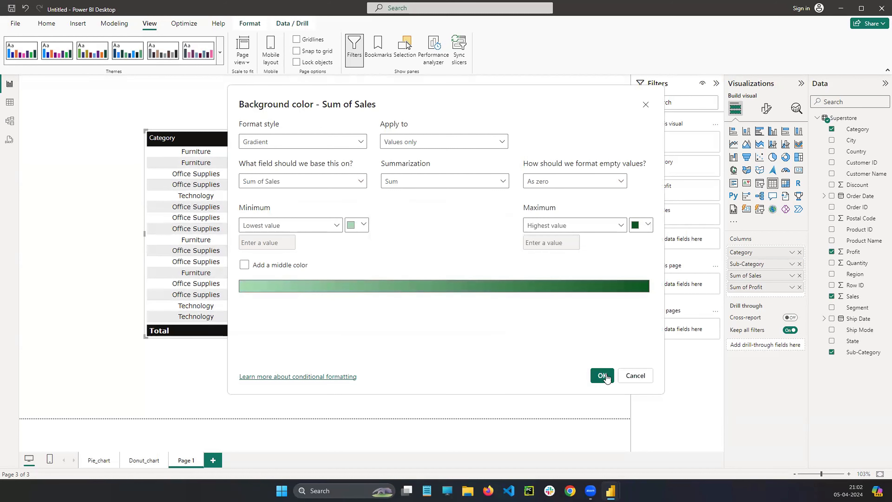
{"action": "left_click", "coordinate": [603, 375]}
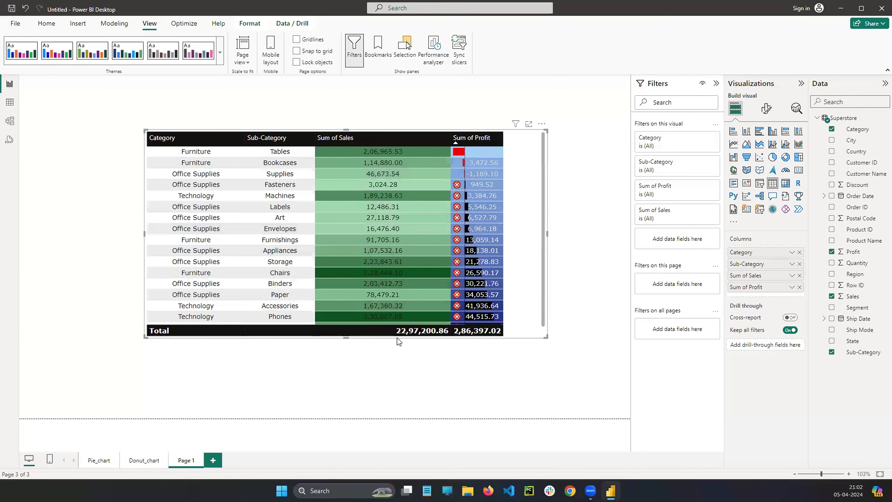
Sort the table by Sum of Sales in ascending order.
{"action": "left_click", "coordinate": [320, 142]}
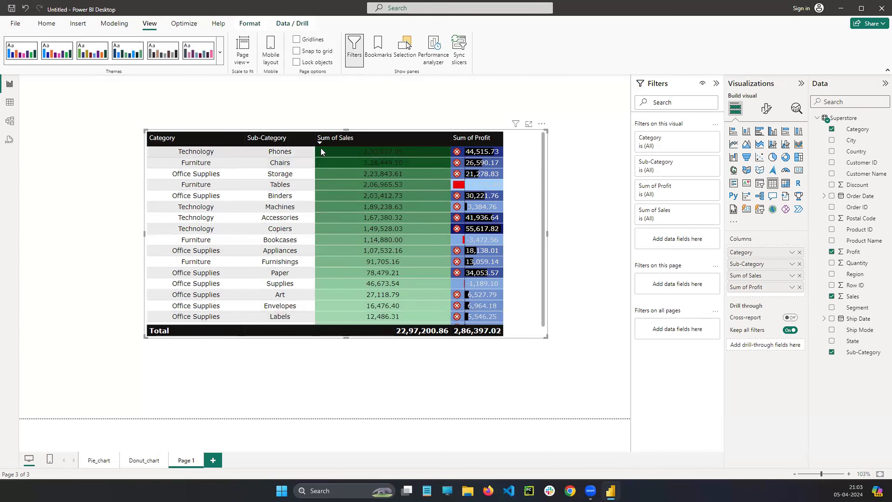
{"action": "left_click", "coordinate": [338, 142]}
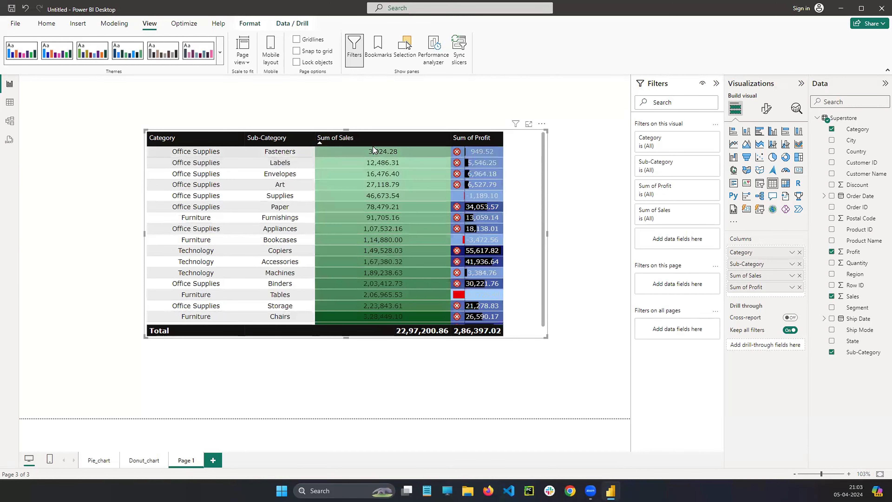
{"action": "left_click", "coordinate": [791, 275]}
{"action": "mouse_move", "coordinate": [754, 324]}
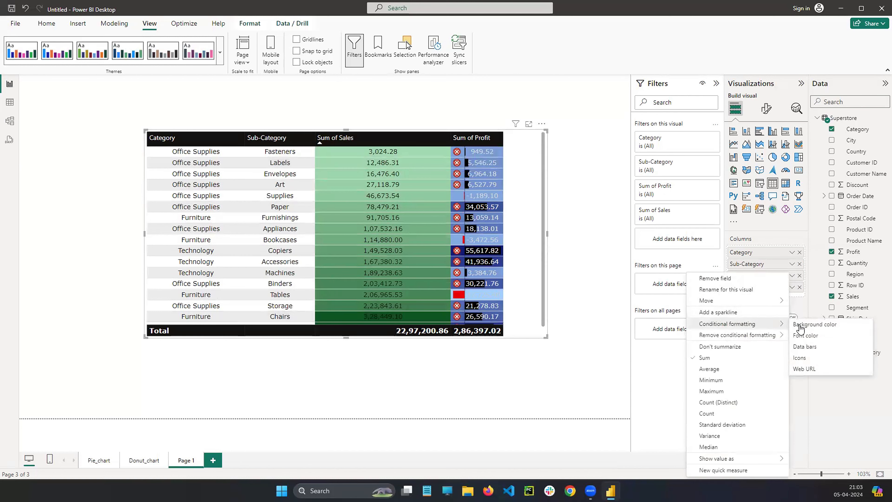
{"action": "left_click", "coordinate": [805, 335]}
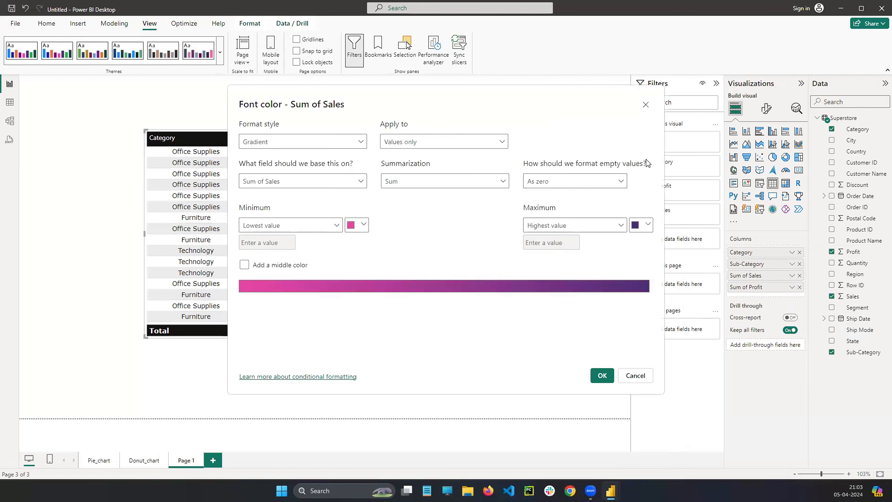
{"action": "left_click", "coordinate": [635, 376]}
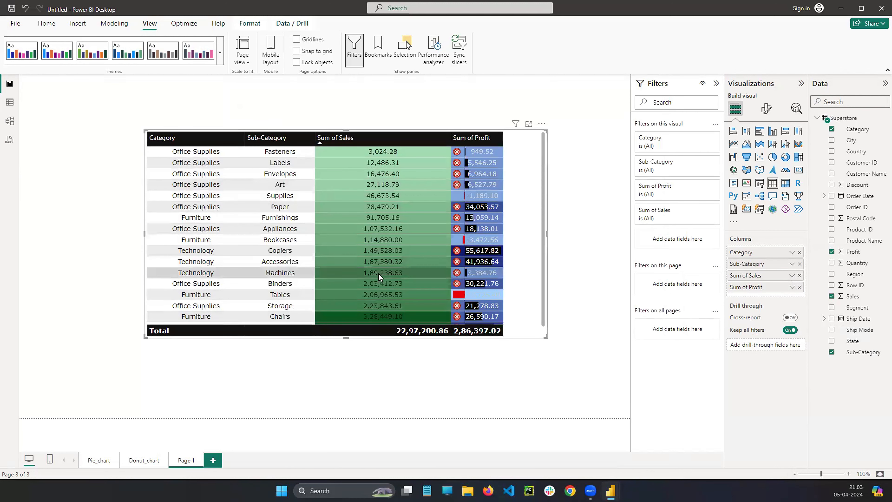
Apply a font color gradient to the Sum of Sales values with white at both the lowest and the highest value.
{"action": "left_click", "coordinate": [792, 275]}
{"action": "mouse_move", "coordinate": [781, 325]}
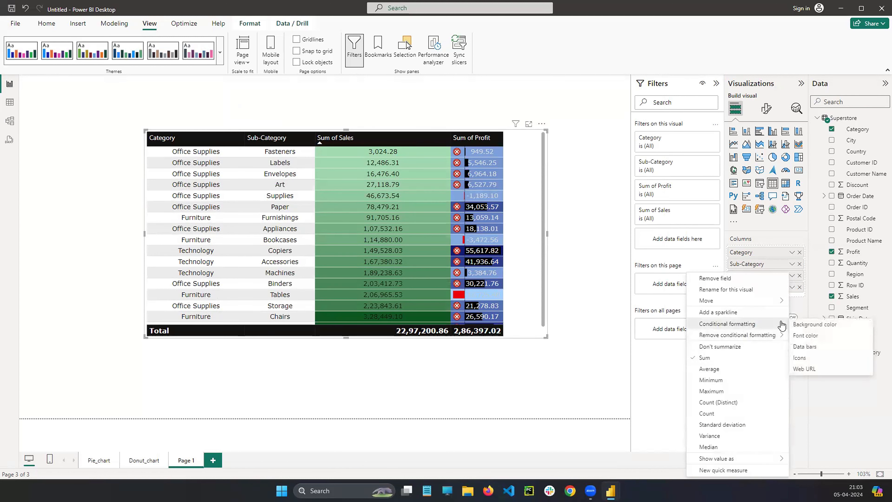
{"action": "left_click", "coordinate": [805, 336]}
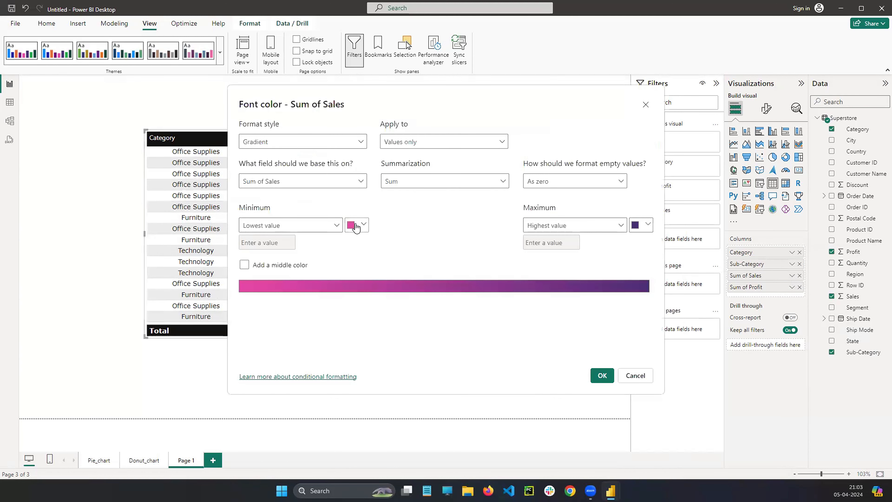
{"action": "left_click", "coordinate": [356, 227]}
{"action": "left_click", "coordinate": [356, 237]}
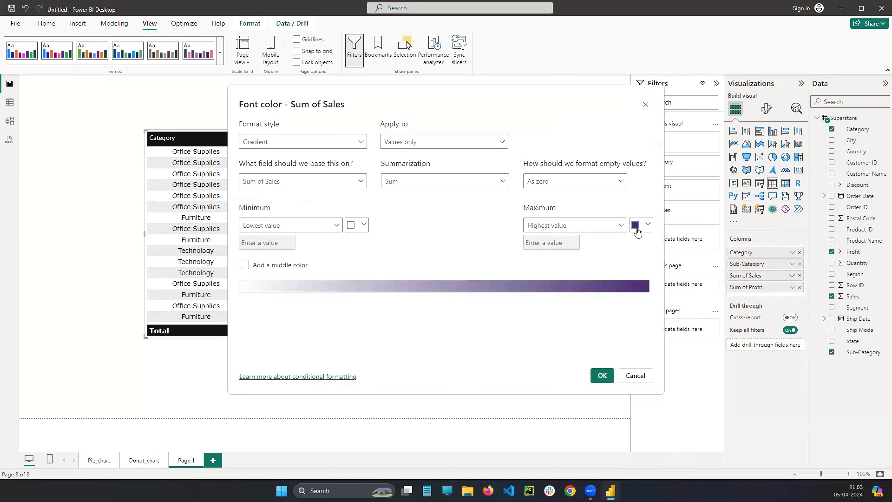
{"action": "left_click", "coordinate": [637, 225]}
{"action": "left_click", "coordinate": [519, 235]}
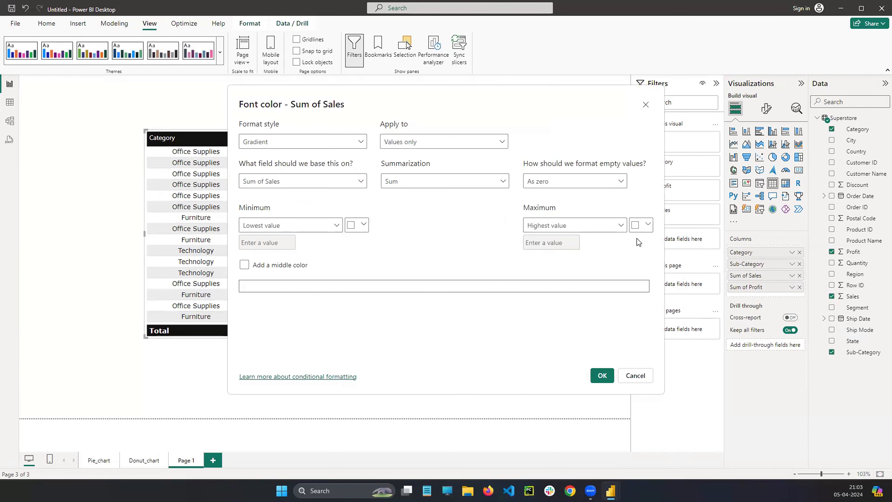
{"action": "left_click", "coordinate": [602, 376]}
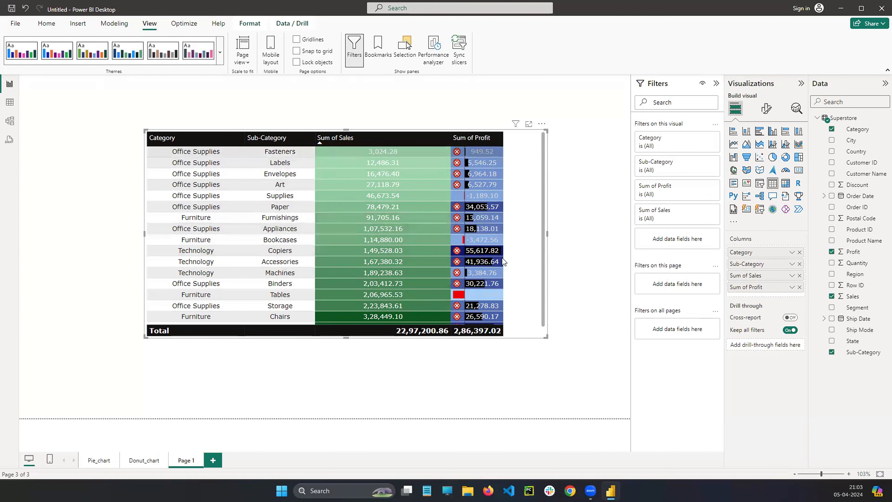
Add left-to-right data bars with the default purple positive color to the Sum of Sales values.
{"action": "left_click", "coordinate": [792, 275]}
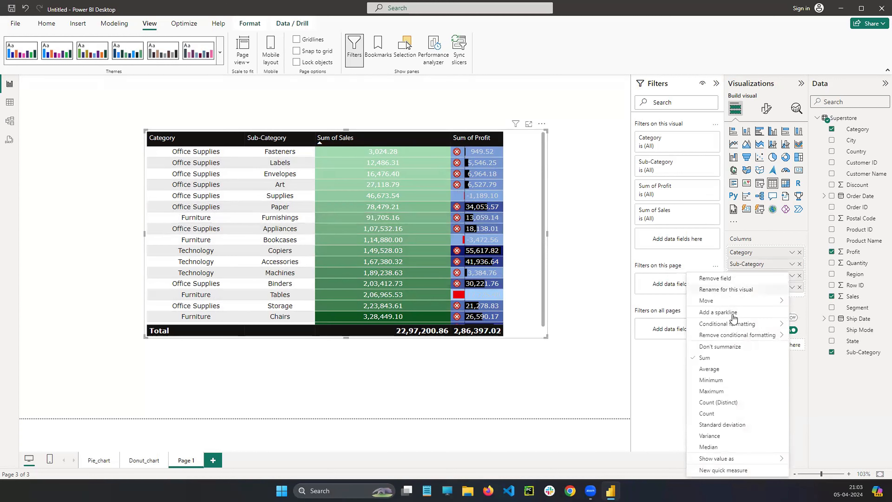
{"action": "mouse_move", "coordinate": [728, 323]}
{"action": "left_click", "coordinate": [802, 348]}
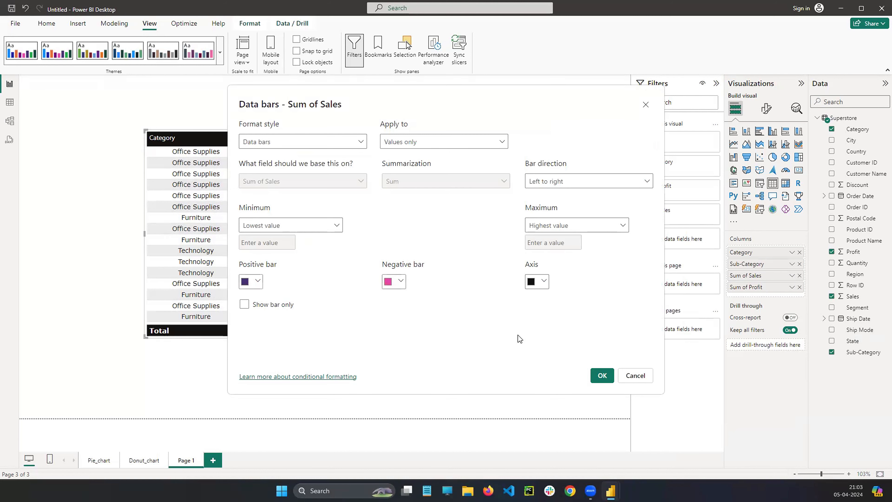
{"action": "left_click", "coordinate": [601, 375]}
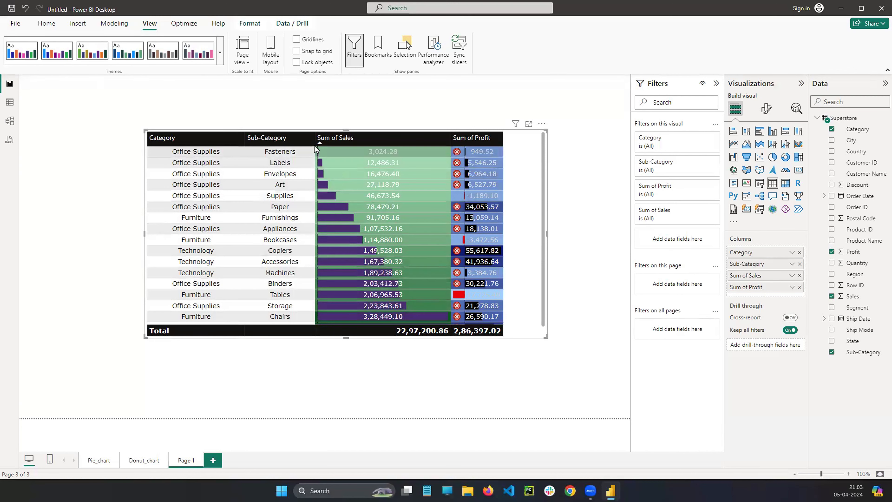
Start icon formatting for Sum of Sales and change both limit types of the first rule to Number.
{"action": "left_click", "coordinate": [791, 275]}
{"action": "mouse_move", "coordinate": [749, 323]}
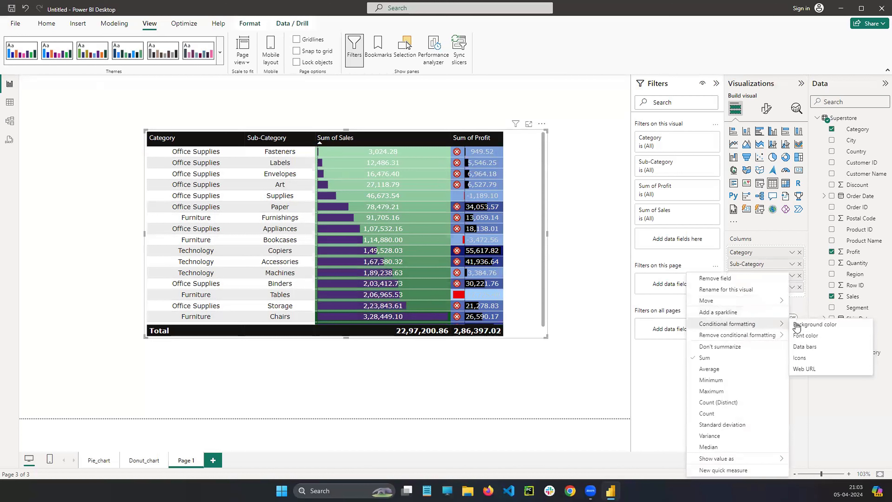
{"action": "left_click", "coordinate": [801, 358]}
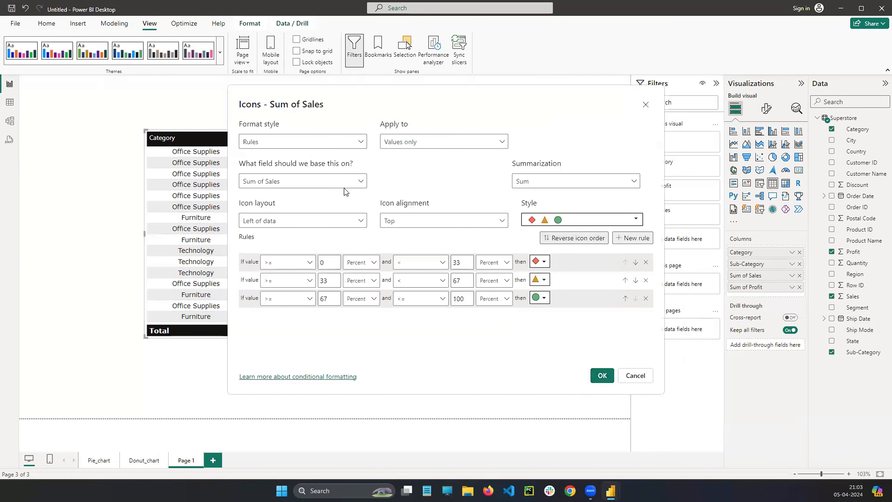
{"action": "left_click", "coordinate": [361, 262]}
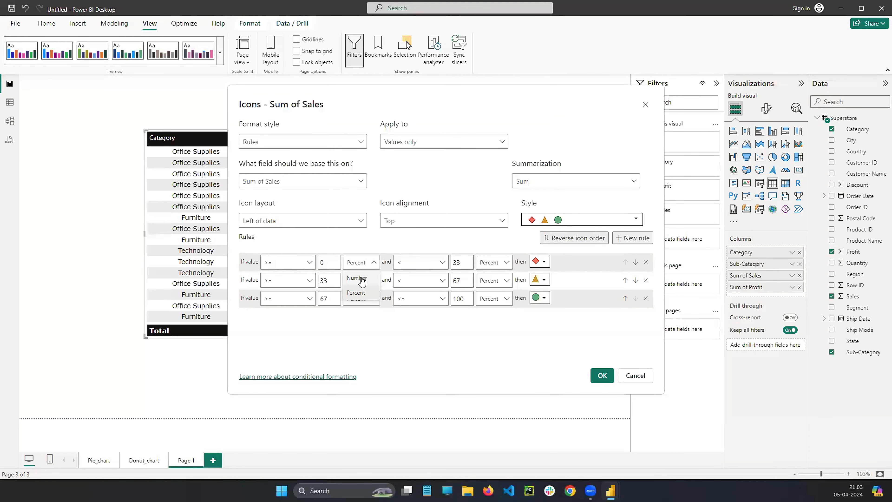
{"action": "left_click", "coordinate": [358, 284]}
{"action": "left_click", "coordinate": [498, 266]}
{"action": "left_click", "coordinate": [490, 278]}
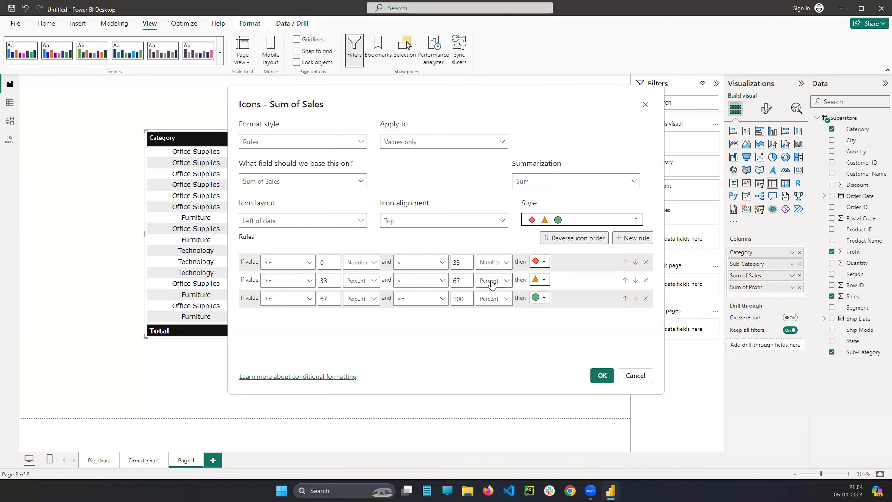
Change both limit types to Number in the second and third Sum of Sales icon rules.
{"action": "left_click", "coordinate": [494, 281]}
{"action": "left_click", "coordinate": [489, 297]}
{"action": "left_click", "coordinate": [361, 280]}
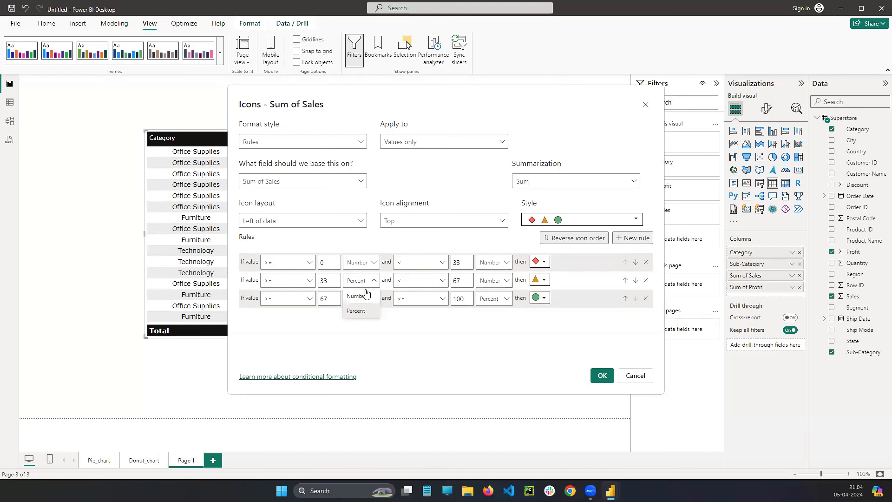
{"action": "left_click", "coordinate": [354, 296]}
{"action": "left_click", "coordinate": [362, 299]}
{"action": "left_click", "coordinate": [355, 314]}
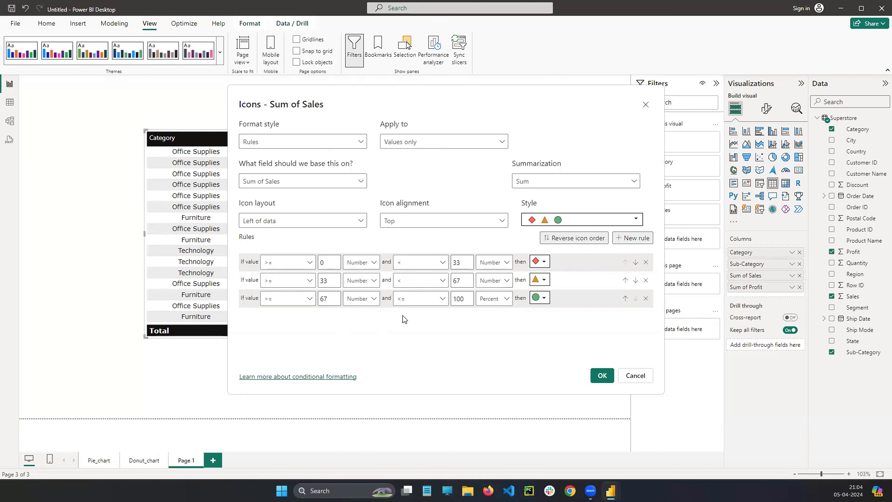
{"action": "left_click", "coordinate": [490, 299]}
{"action": "left_click", "coordinate": [487, 314]}
Set the first icon rule to >= 0 and <= 100000 with the red circled cross icon.
{"action": "left_click", "coordinate": [340, 263]}
{"action": "left_click", "coordinate": [420, 262]}
{"action": "left_click", "coordinate": [429, 293]}
{"action": "left_click", "coordinate": [541, 262]}
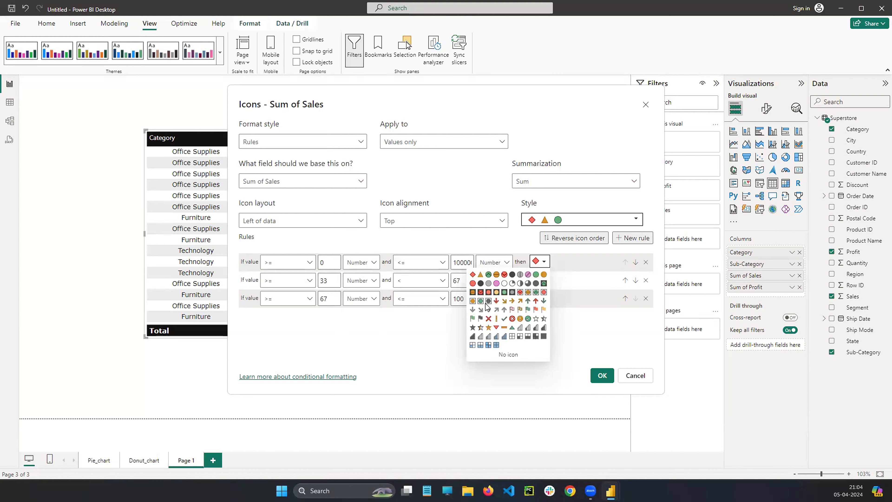
{"action": "left_click", "coordinate": [511, 320]}
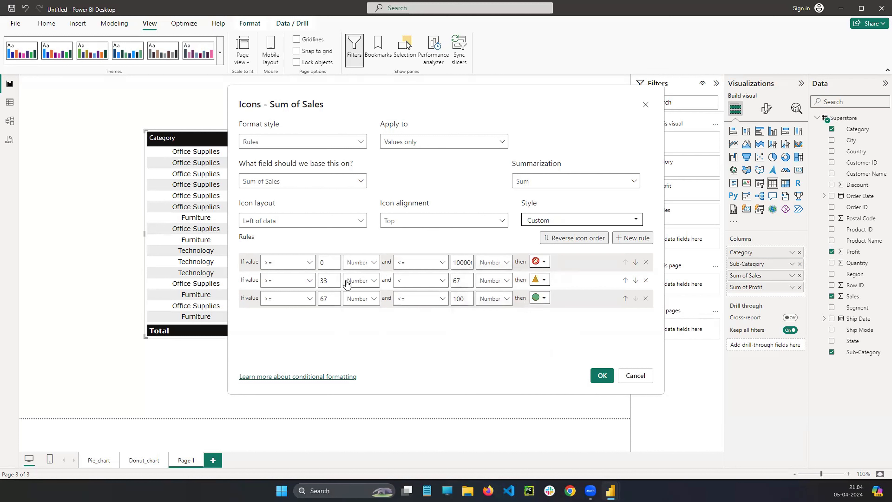
Set the second icon rule to >= 100000 and <= 200000 with the red flag icon.
{"action": "type", "text": "1000000"}
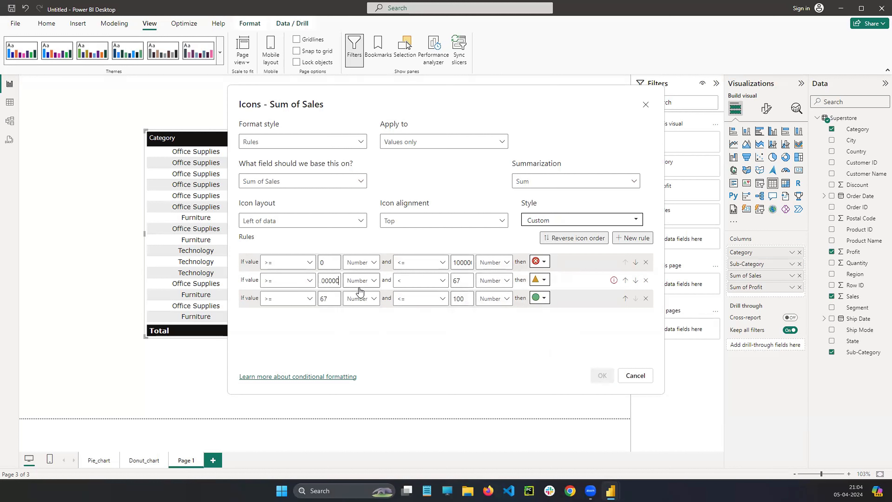
{"action": "left_click", "coordinate": [426, 281]}
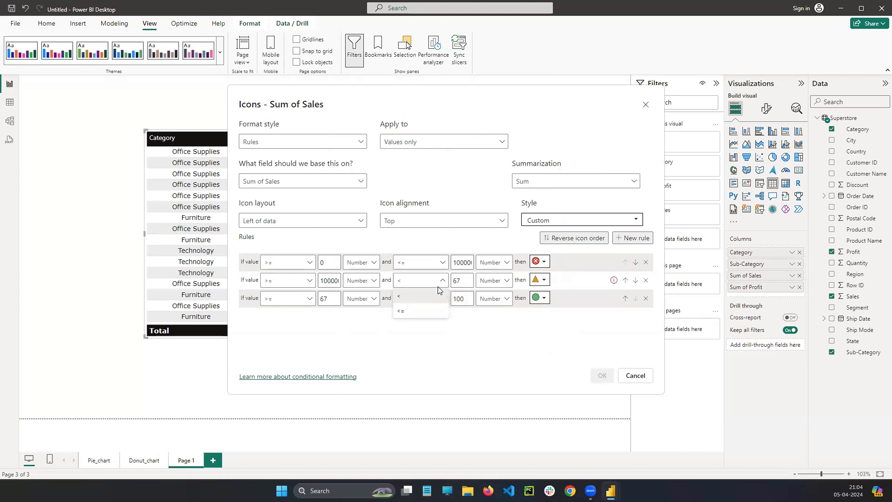
{"action": "left_click", "coordinate": [416, 313]}
{"action": "double_click", "coordinate": [457, 281]}
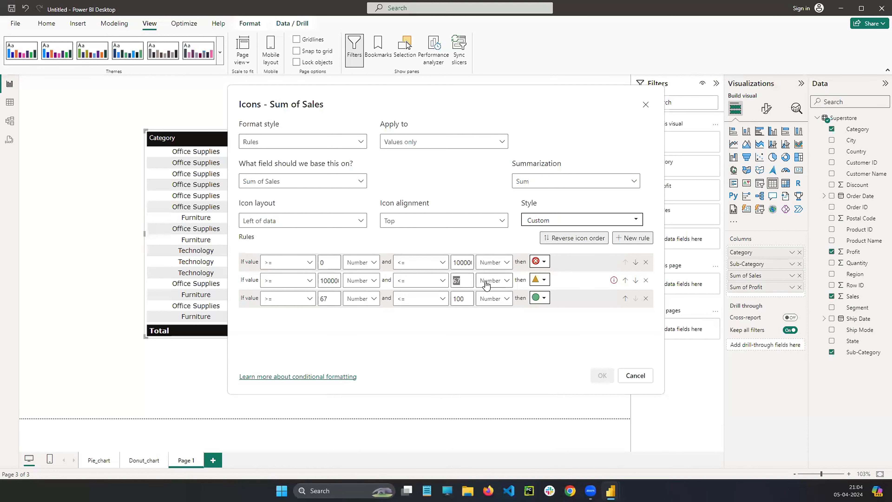
{"action": "type", "text": "200000"}
{"action": "left_click", "coordinate": [540, 280]}
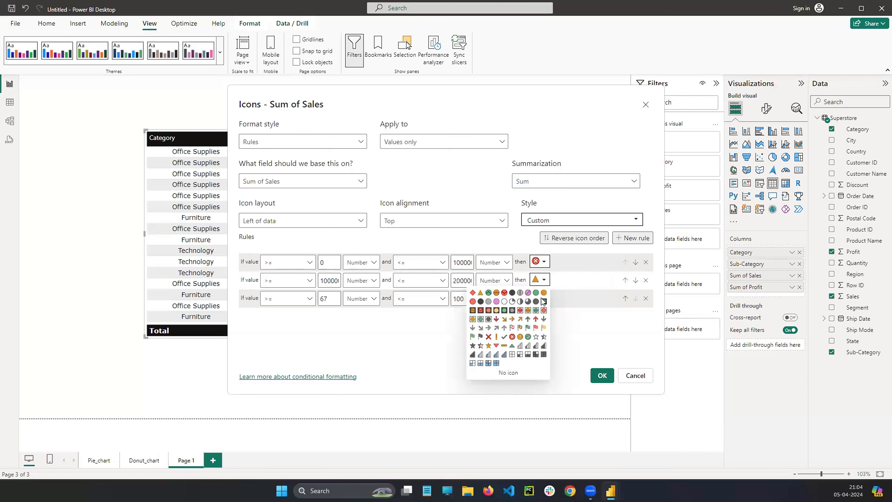
{"action": "left_click", "coordinate": [546, 332]}
Set the third icon rule to >= 200000 and <= 4000000 with the green circle, and apply the icons to Sum of Sales.
{"action": "left_click", "coordinate": [544, 298]}
{"action": "left_click", "coordinate": [528, 337]}
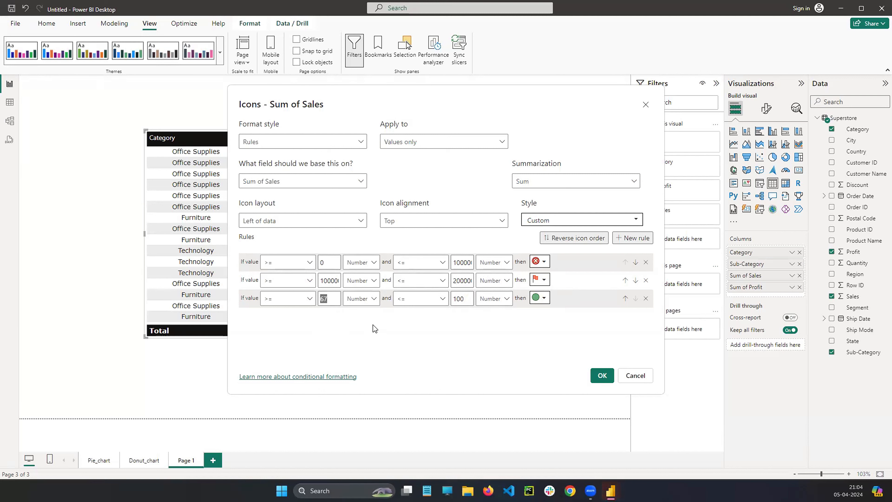
{"action": "type", "text": "00000"}
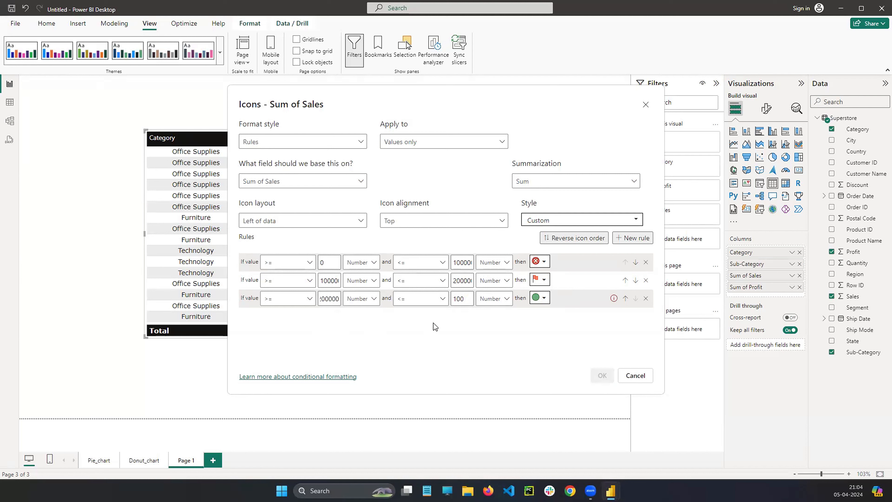
{"action": "left_click", "coordinate": [458, 299]}
{"action": "double_click", "coordinate": [458, 298]}
{"action": "type", "text": "4000000"}
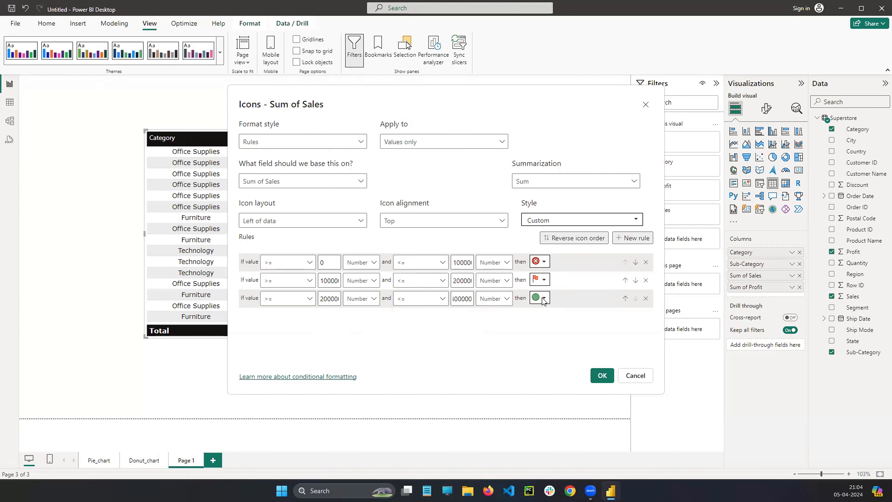
{"action": "left_click", "coordinate": [602, 375]}
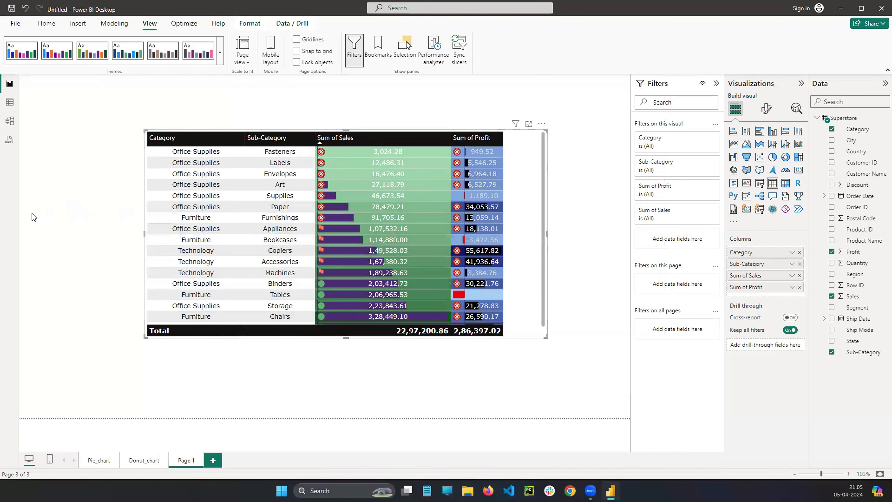
{"action": "mouse_move", "coordinate": [326, 149]}
{"action": "left_mouse_down"}
{"action": "mouse_move", "coordinate": [318, 147]}
{"action": "mouse_move", "coordinate": [309, 176]}
{"action": "mouse_move", "coordinate": [315, 209]}
{"action": "mouse_move", "coordinate": [328, 219]}
{"action": "mouse_move", "coordinate": [340, 175]}
{"action": "mouse_move", "coordinate": [326, 147]}
{"action": "mouse_move", "coordinate": [367, 163]}
{"action": "mouse_move", "coordinate": [367, 173]}
{"action": "left_mouse_up"}
{"action": "mouse_move", "coordinate": [330, 223]}
{"action": "left_mouse_down"}
{"action": "mouse_move", "coordinate": [315, 225]}
{"action": "mouse_move", "coordinate": [314, 271]}
{"action": "mouse_move", "coordinate": [334, 243]}
{"action": "mouse_move", "coordinate": [366, 233]}
{"action": "left_mouse_up"}
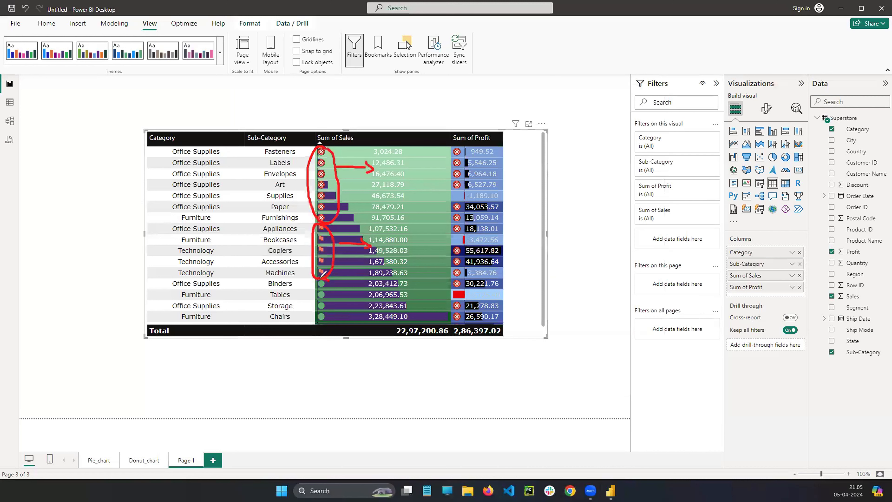
{"action": "mouse_move", "coordinate": [321, 274]}
{"action": "left_mouse_down"}
{"action": "mouse_move", "coordinate": [324, 340]}
{"action": "mouse_move", "coordinate": [335, 286]}
{"action": "left_mouse_up"}
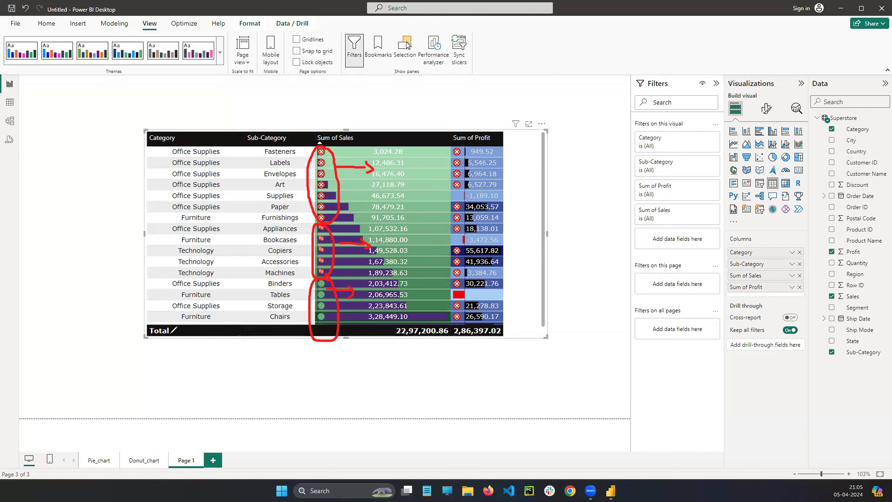
{"action": "key", "text": "Escape"}
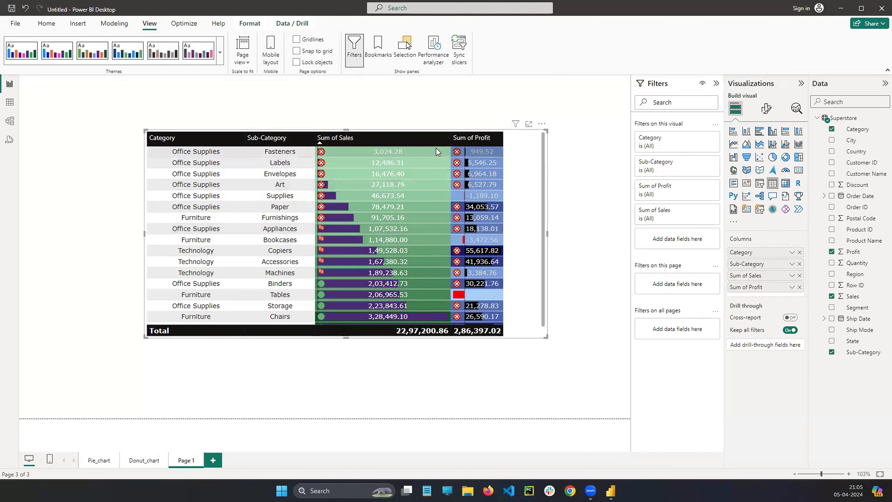
Check the table sorted by Sum of Profit in both directions, and finish with Sum of Sales in descending order.
{"action": "left_click", "coordinate": [456, 143]}
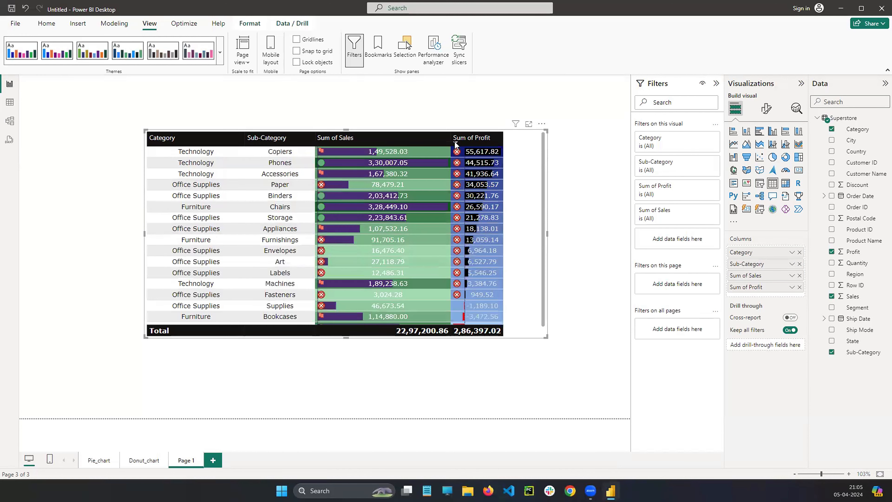
{"action": "left_click", "coordinate": [453, 142]}
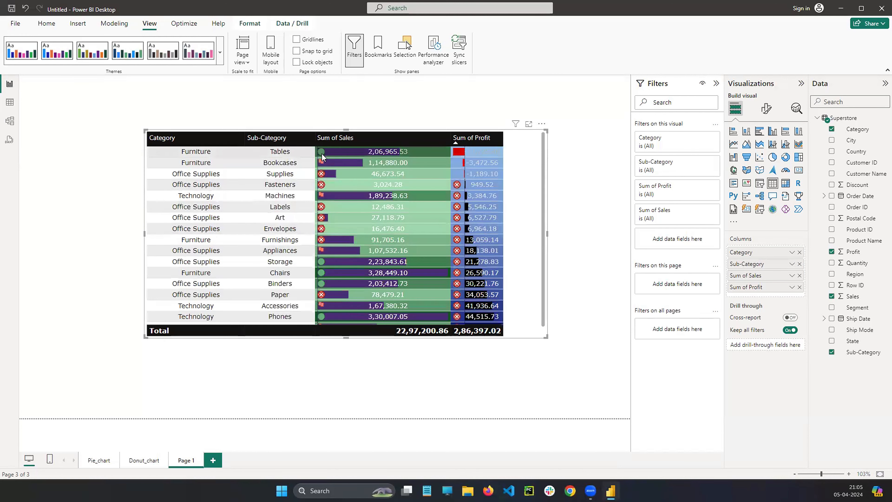
{"action": "left_click", "coordinate": [321, 143]}
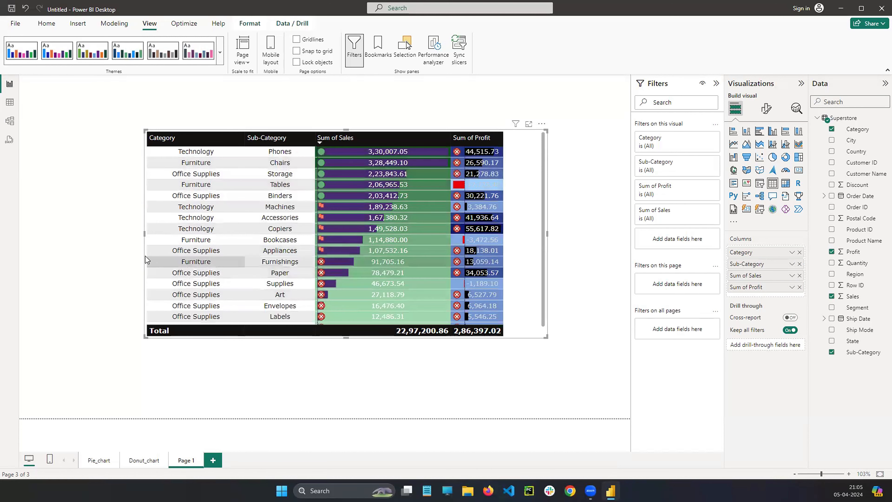
Enlarge the table visual in width and height so that all sub-category rows fit, and deselect it.
{"action": "left_click_drag", "start_coordinate": [144, 234], "coordinate": [89, 236]}
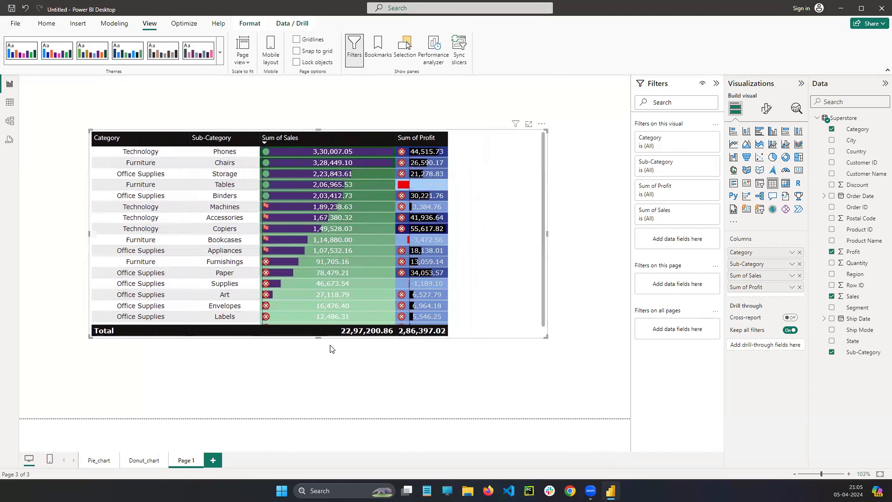
{"action": "left_click_drag", "start_coordinate": [318, 336], "coordinate": [318, 388]}
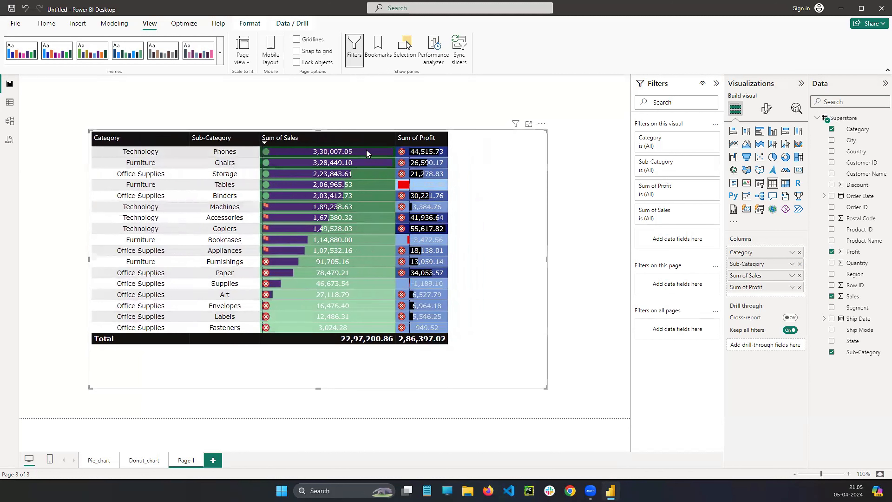
{"action": "left_click", "coordinate": [503, 199]}
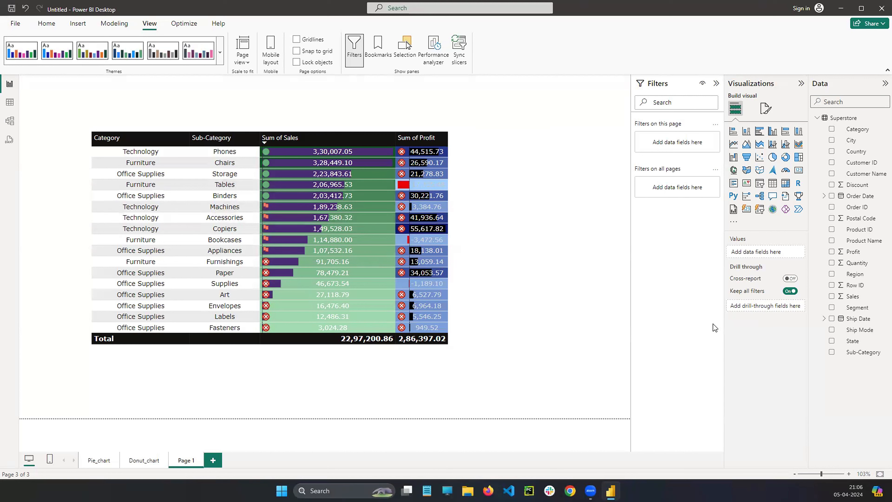
Rename the report page Page 1 as Tables.
{"action": "right_click", "coordinate": [179, 462]}
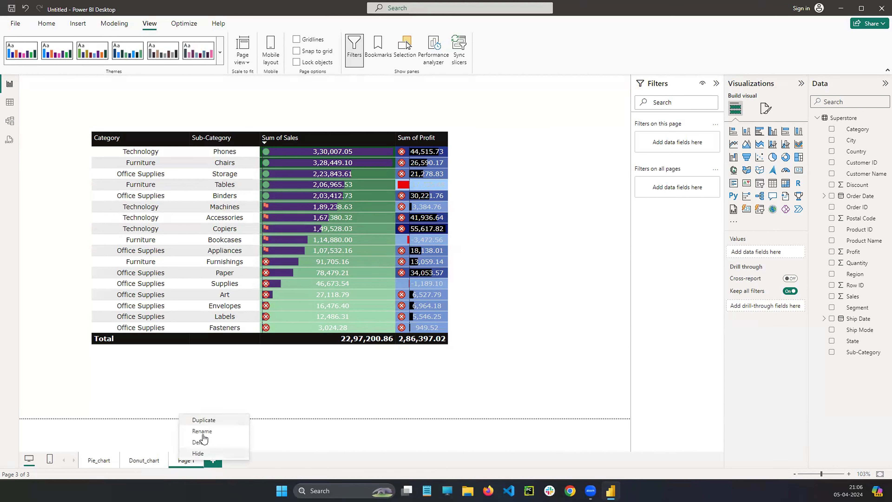
{"action": "left_click", "coordinate": [203, 433]}
{"action": "type", "text": "Tables"}
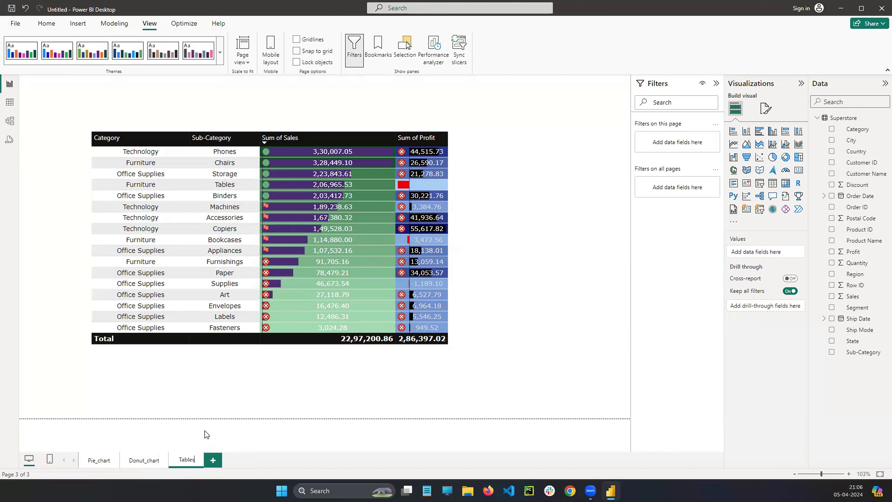
Confirm the page name Tables and add a new blank report page after it.
{"action": "key", "text": "Return"}
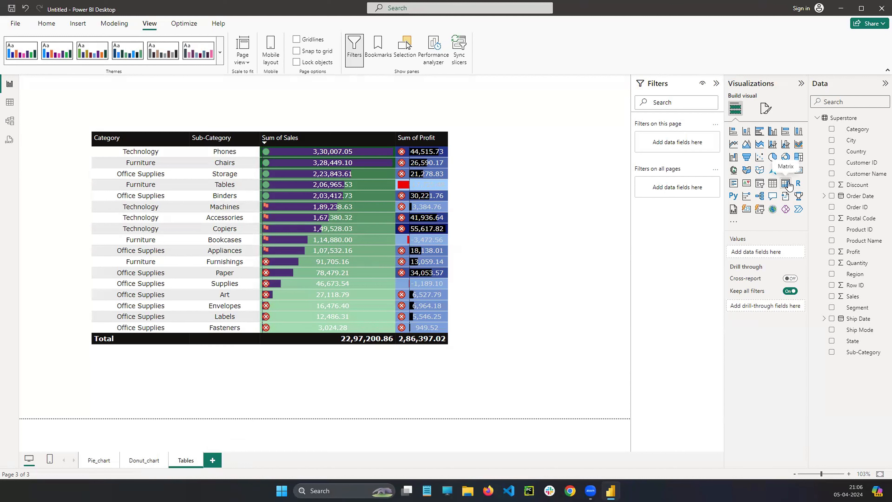
{"action": "left_click", "coordinate": [213, 461]}
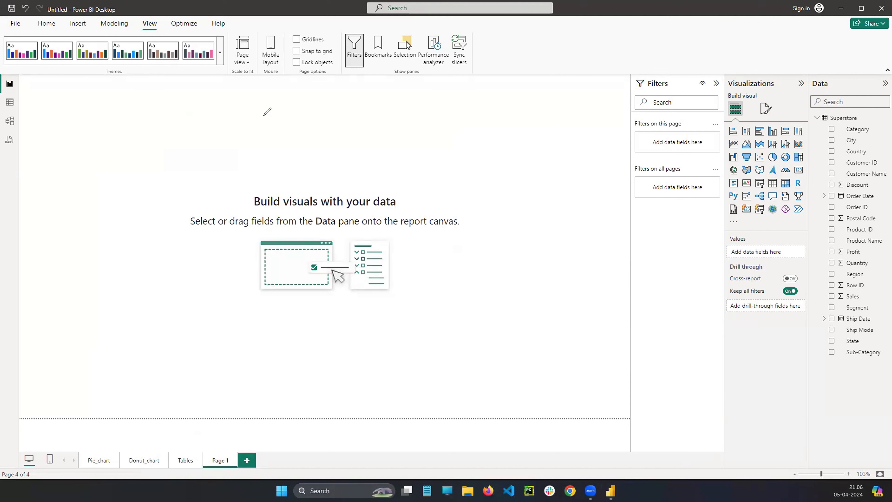
{"action": "mouse_move", "coordinate": [264, 113]}
{"action": "left_mouse_down"}
{"action": "mouse_move", "coordinate": [305, 111]}
{"action": "mouse_move", "coordinate": [270, 113]}
{"action": "mouse_move", "coordinate": [251, 130]}
{"action": "mouse_move", "coordinate": [322, 102]}
{"action": "mouse_move", "coordinate": [230, 136]}
{"action": "left_mouse_up"}
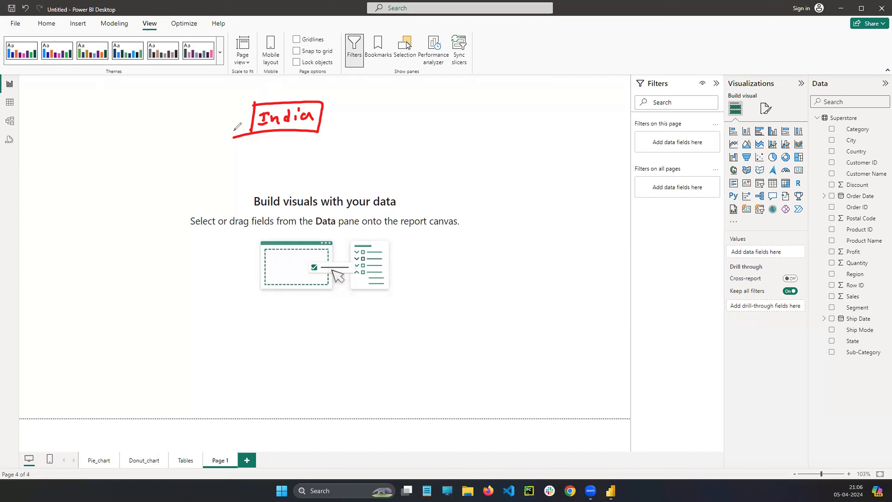
{"action": "left_click_drag", "start_coordinate": [234, 109], "coordinate": [235, 127]}
{"action": "mouse_move", "coordinate": [225, 118]}
{"action": "left_mouse_down"}
{"action": "mouse_move", "coordinate": [242, 117]}
{"action": "mouse_move", "coordinate": [248, 104]}
{"action": "mouse_move", "coordinate": [235, 119]}
{"action": "mouse_move", "coordinate": [237, 105]}
{"action": "left_mouse_up"}
{"action": "left_click_drag", "start_coordinate": [242, 98], "coordinate": [237, 104]}
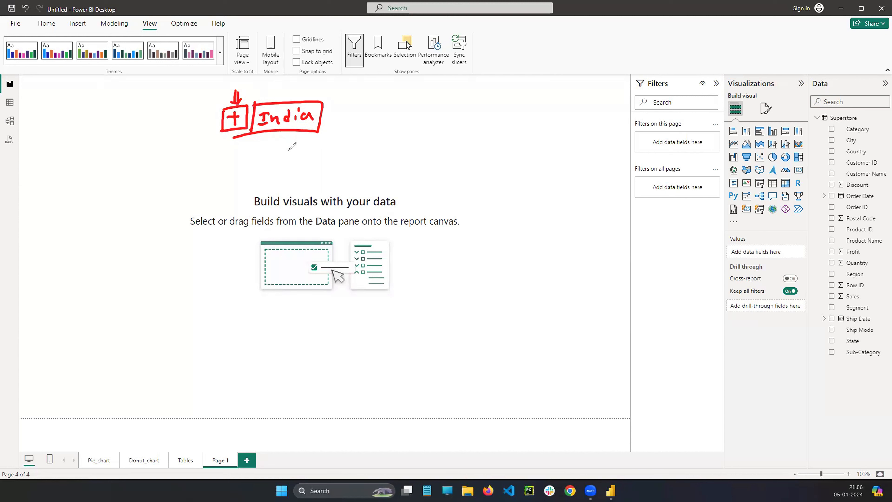
{"action": "left_click_drag", "start_coordinate": [288, 149], "coordinate": [281, 256]}
{"action": "mouse_move", "coordinate": [288, 148]}
{"action": "left_mouse_down"}
{"action": "mouse_move", "coordinate": [366, 239]}
{"action": "mouse_move", "coordinate": [319, 353]}
{"action": "left_mouse_up"}
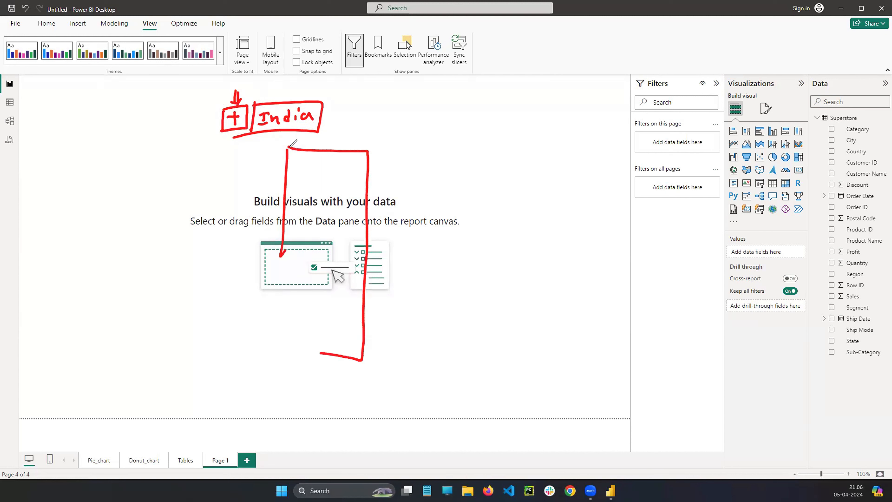
{"action": "left_click_drag", "start_coordinate": [284, 251], "coordinate": [279, 371]}
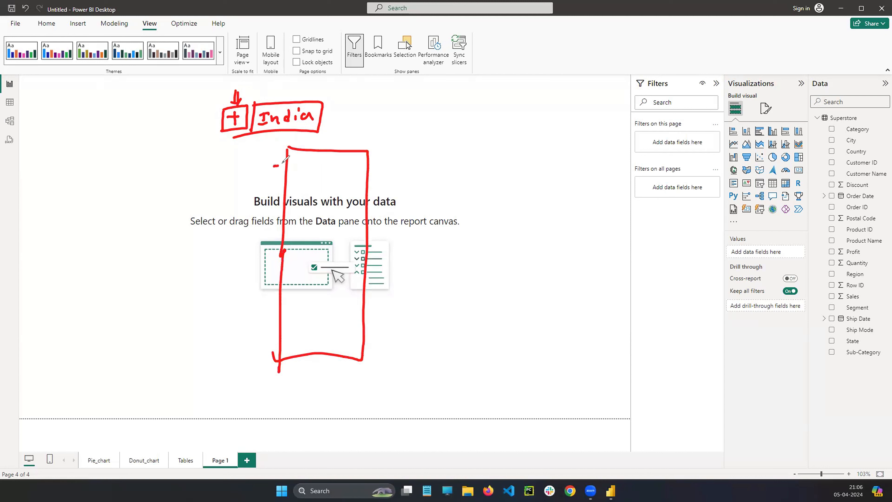
{"action": "mouse_move", "coordinate": [279, 160]}
{"action": "left_mouse_down"}
{"action": "mouse_move", "coordinate": [278, 175]}
{"action": "mouse_move", "coordinate": [271, 169]}
{"action": "left_mouse_up"}
{"action": "left_click_drag", "start_coordinate": [271, 169], "coordinate": [297, 172]}
{"action": "mouse_move", "coordinate": [368, 189]}
{"action": "left_mouse_down"}
{"action": "mouse_move", "coordinate": [372, 211]}
{"action": "mouse_move", "coordinate": [408, 218]}
{"action": "left_mouse_up"}
{"action": "mouse_move", "coordinate": [381, 207]}
{"action": "left_mouse_down"}
{"action": "mouse_move", "coordinate": [408, 235]}
{"action": "mouse_move", "coordinate": [407, 277]}
{"action": "left_mouse_up"}
{"action": "mouse_move", "coordinate": [336, 120]}
{"action": "left_mouse_down"}
{"action": "mouse_move", "coordinate": [335, 136]}
{"action": "mouse_move", "coordinate": [349, 127]}
{"action": "left_mouse_up"}
{"action": "left_click_drag", "start_coordinate": [348, 119], "coordinate": [353, 134]}
{"action": "mouse_move", "coordinate": [358, 130]}
{"action": "left_mouse_down"}
{"action": "mouse_move", "coordinate": [419, 119]}
{"action": "mouse_move", "coordinate": [436, 129]}
{"action": "left_mouse_up"}
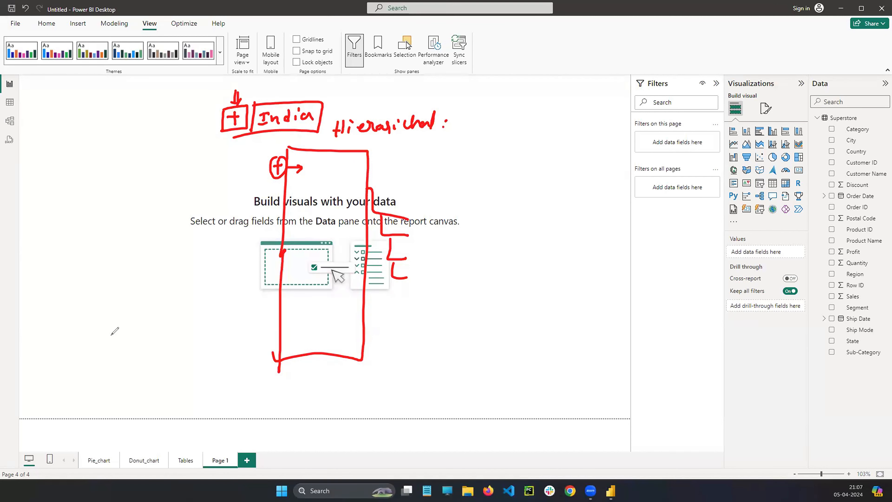
{"action": "left_click", "coordinate": [29, 337]}
Add a matrix visual near the middle of the page, with Region and Segment as its row fields.
{"action": "left_click", "coordinate": [788, 183]}
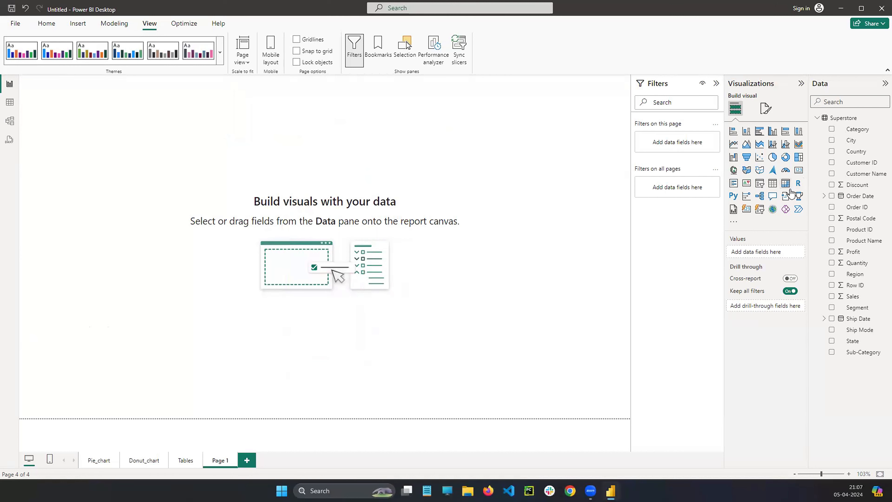
{"action": "left_click", "coordinate": [786, 183]}
{"action": "left_click_drag", "start_coordinate": [107, 124], "coordinate": [312, 229]}
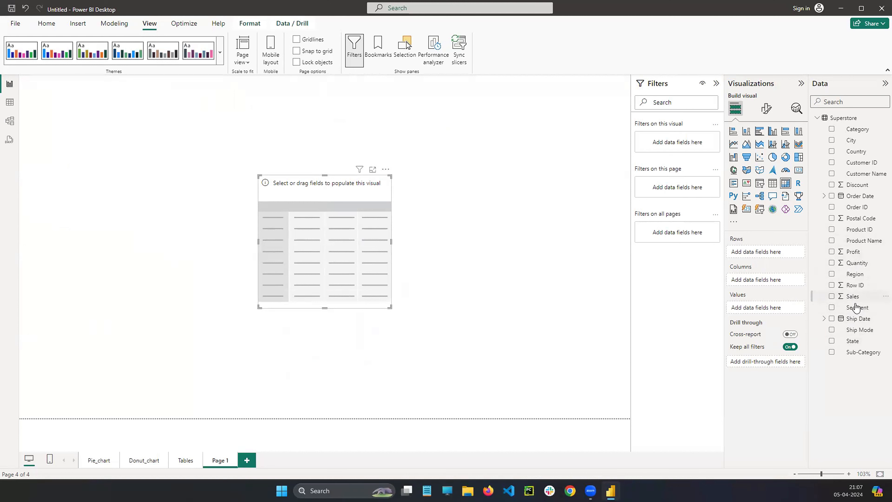
{"action": "left_click_drag", "start_coordinate": [855, 274], "coordinate": [766, 252]}
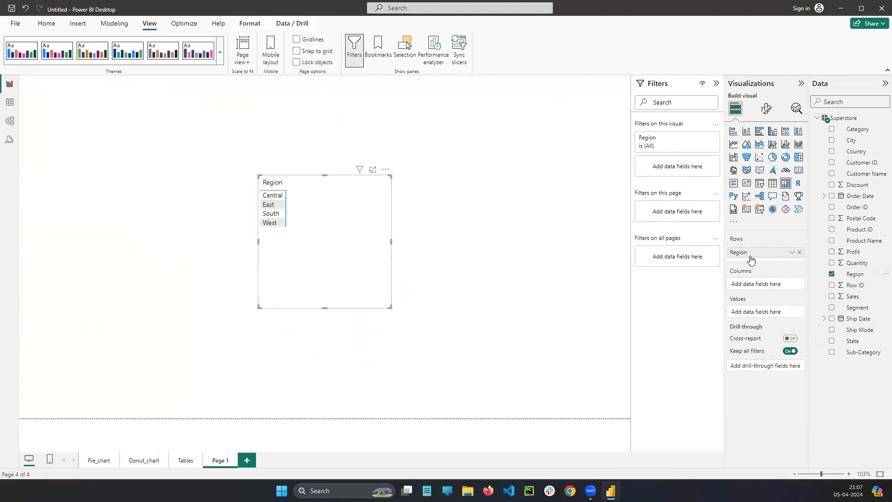
{"action": "left_click_drag", "start_coordinate": [857, 308], "coordinate": [772, 260]}
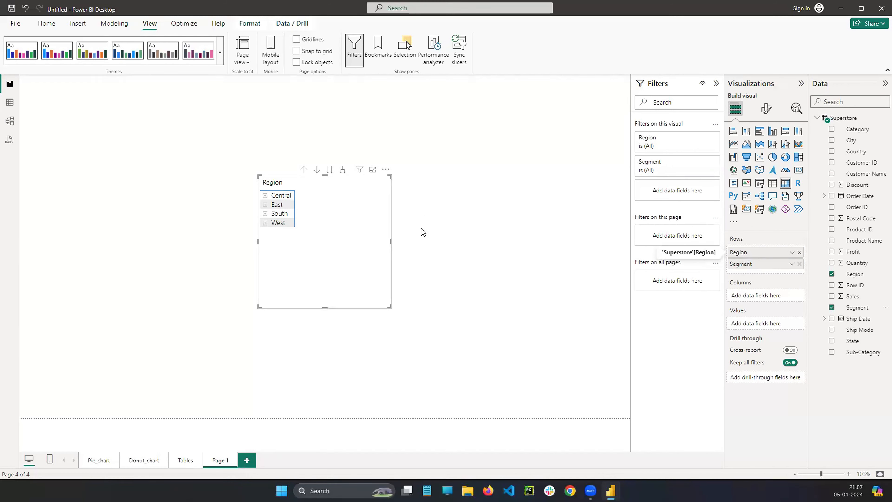
Expand Central, East, South and West to examine their segments, and collapse all four regions again.
{"action": "left_click", "coordinate": [265, 196]}
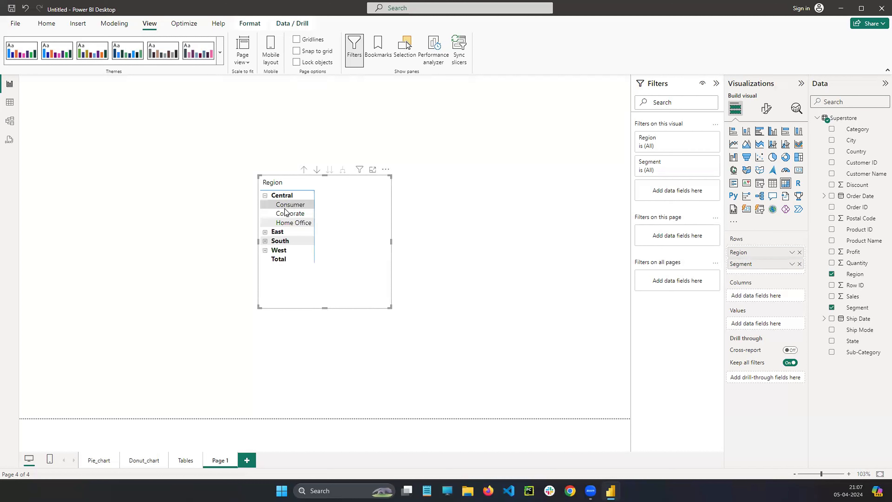
{"action": "left_click", "coordinate": [265, 232]}
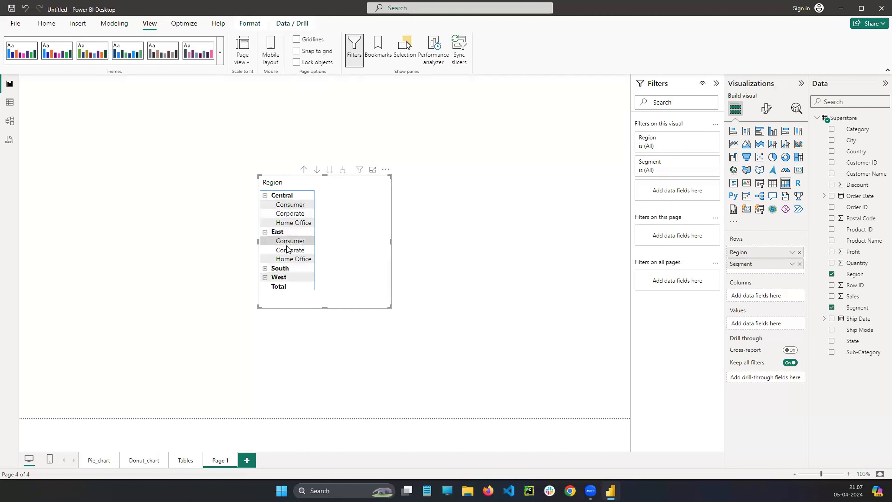
{"action": "left_click", "coordinate": [265, 268]}
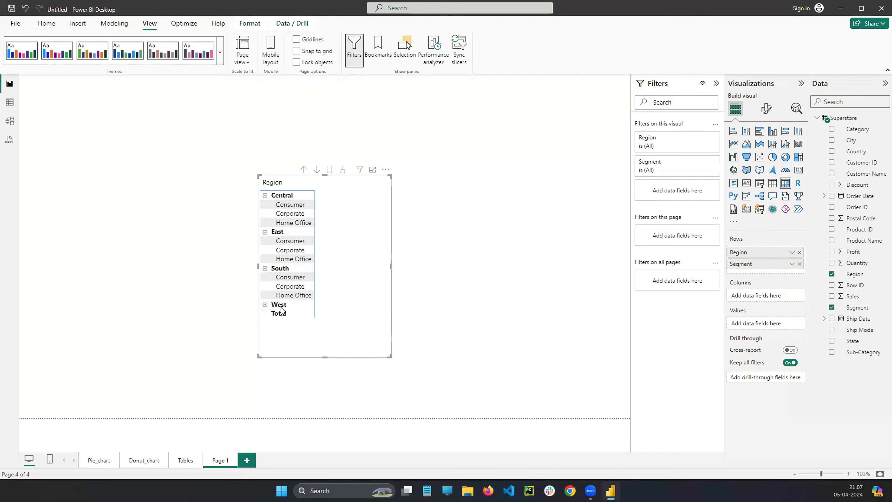
{"action": "left_click", "coordinate": [265, 305]}
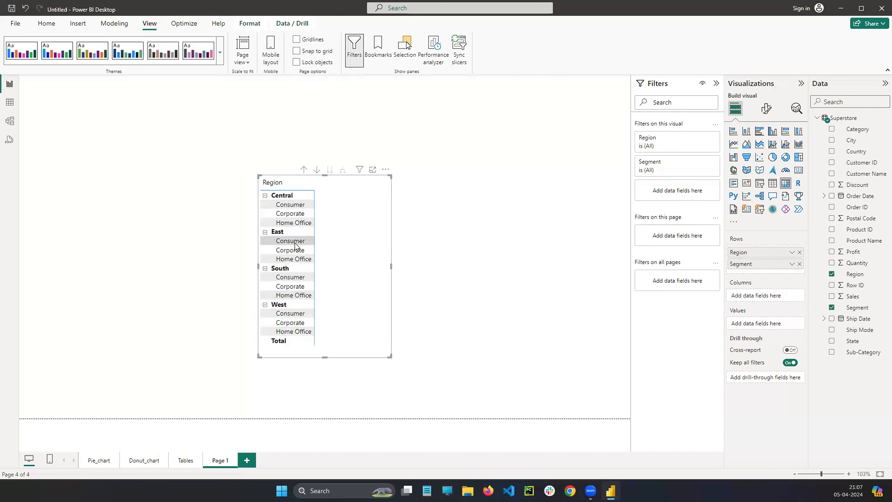
{"action": "left_click", "coordinate": [265, 196]}
{"action": "left_click", "coordinate": [265, 205]}
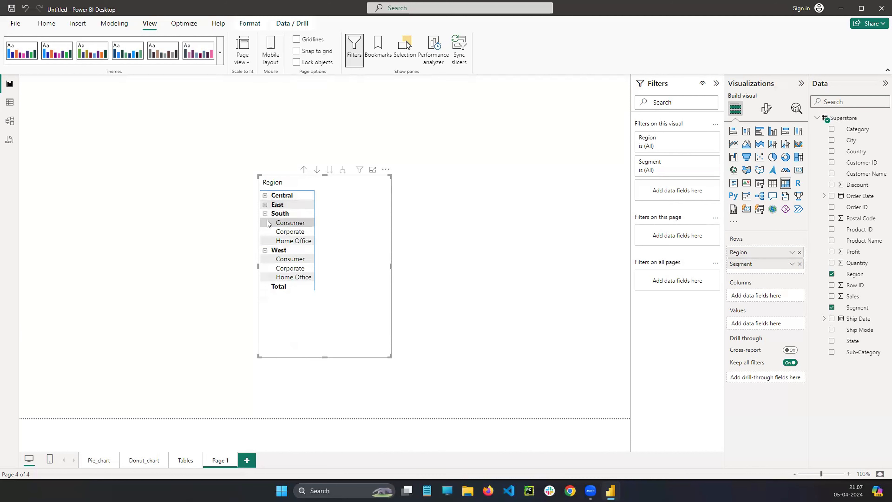
{"action": "left_click", "coordinate": [266, 214]}
{"action": "left_click", "coordinate": [265, 222]}
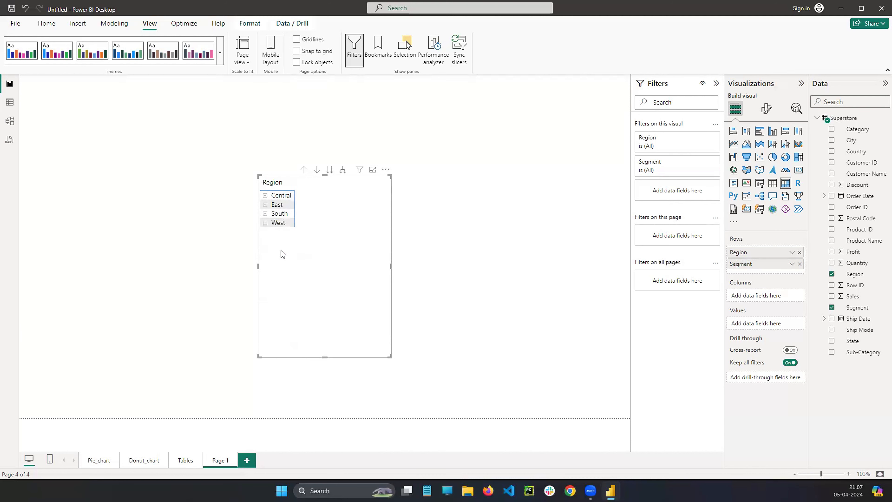
Add Sales as the third row level and inspect its entries under Central's Consumer, Corporate and Home Office segments.
{"action": "left_click_drag", "start_coordinate": [859, 298], "coordinate": [769, 281]}
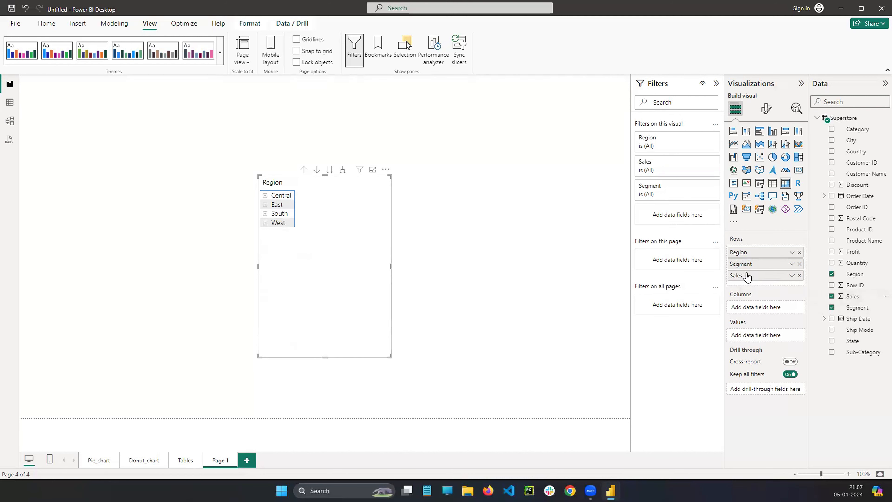
{"action": "left_click", "coordinate": [265, 195]}
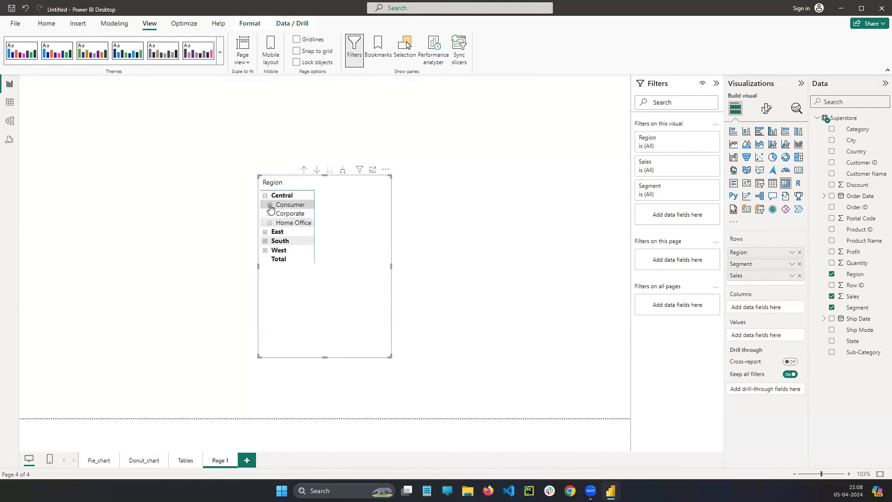
{"action": "left_click", "coordinate": [292, 210]}
{"action": "scroll", "coordinate": [288, 234], "scroll_direction": "down", "scroll_amount": 5}
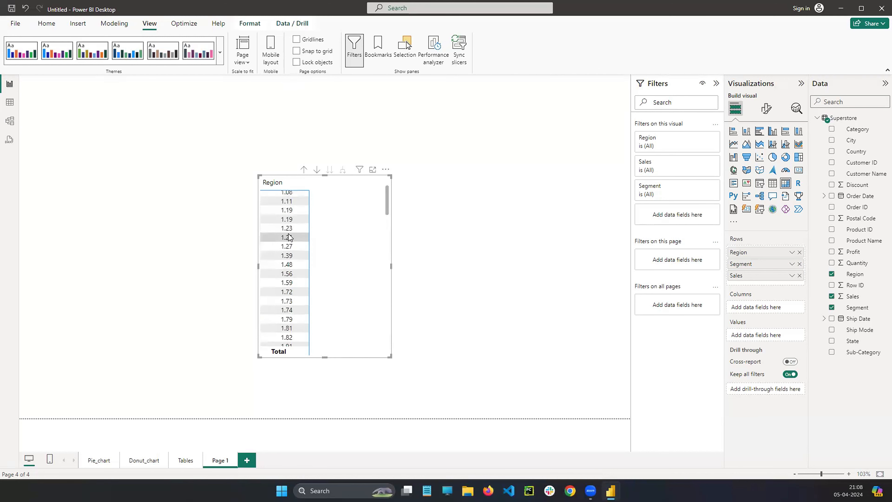
{"action": "scroll", "coordinate": [289, 235], "scroll_direction": "up", "scroll_amount": 5}
{"action": "left_click", "coordinate": [270, 204]}
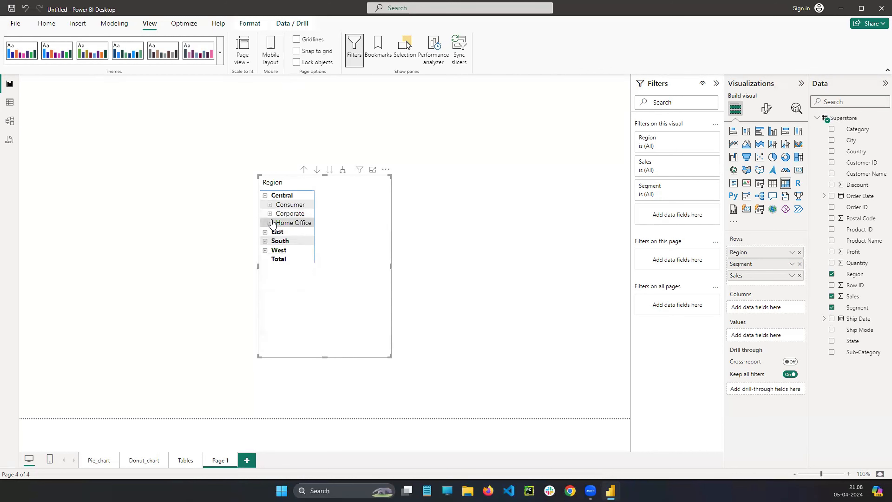
{"action": "left_click", "coordinate": [269, 214]}
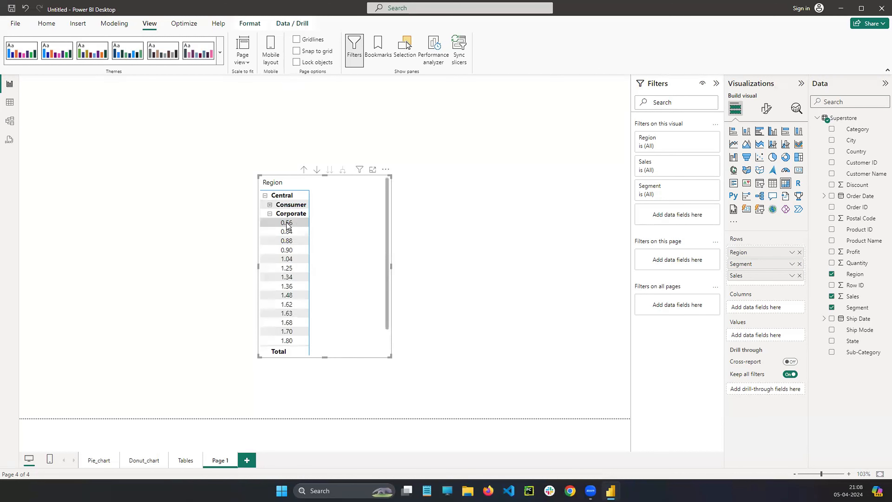
{"action": "left_click", "coordinate": [270, 214]}
{"action": "left_click", "coordinate": [270, 223]}
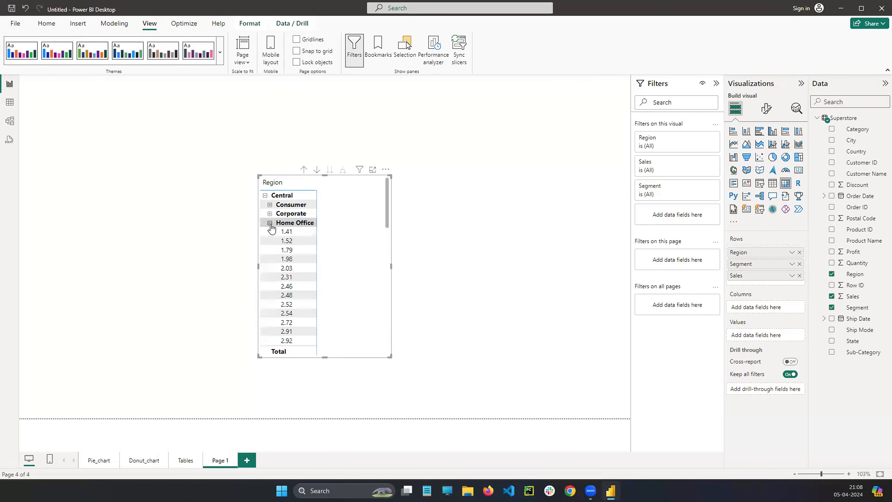
{"action": "left_click", "coordinate": [271, 223]}
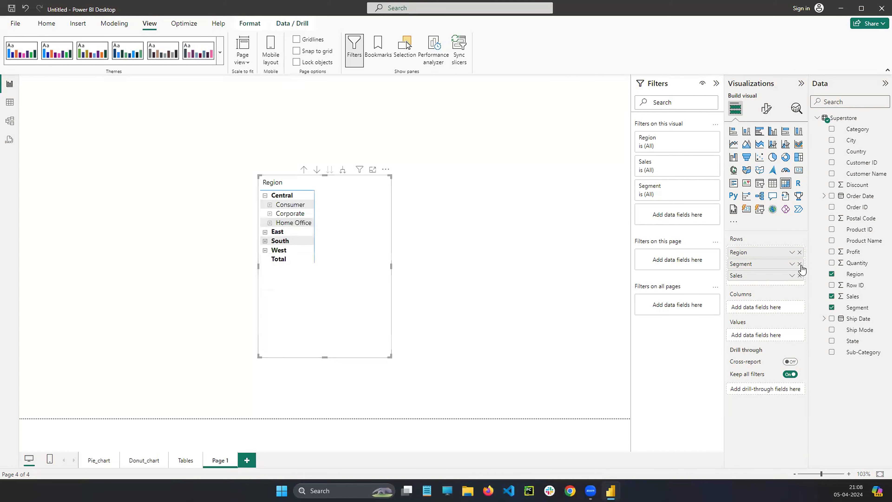
Remove Sales from the matrix rows and add it as the value field instead.
{"action": "left_click", "coordinate": [792, 276]}
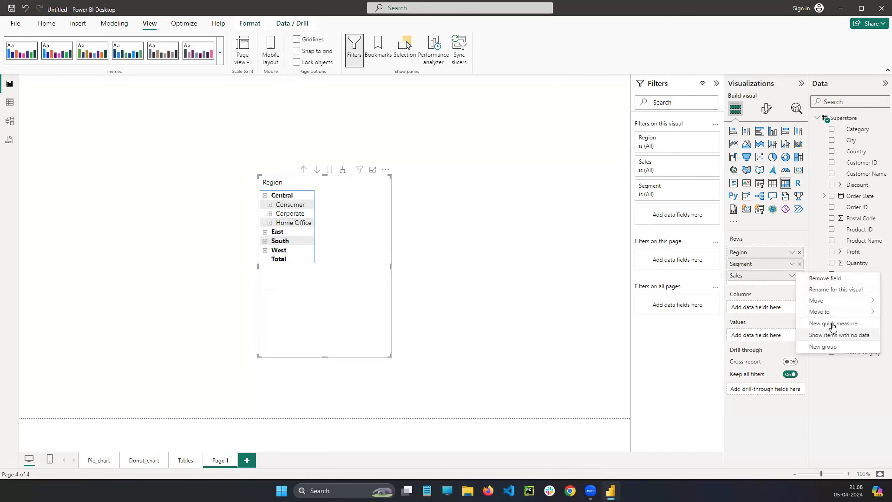
{"action": "mouse_move", "coordinate": [859, 314]}
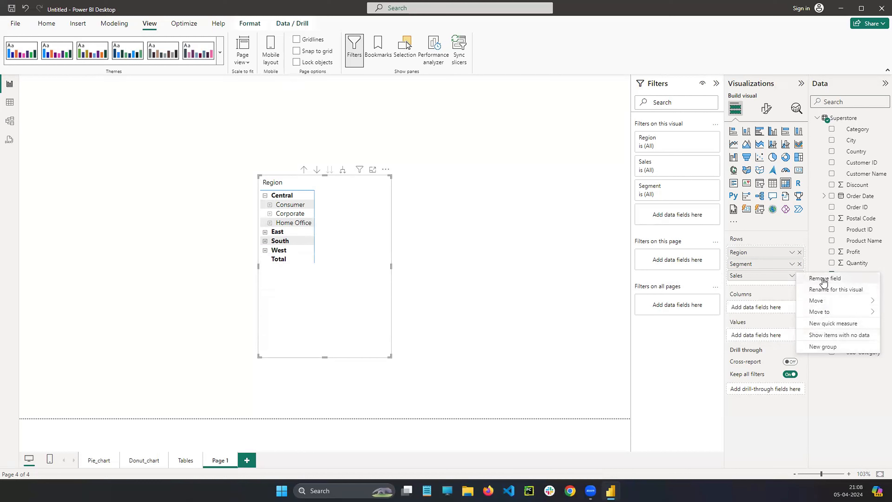
{"action": "left_click", "coordinate": [777, 295]}
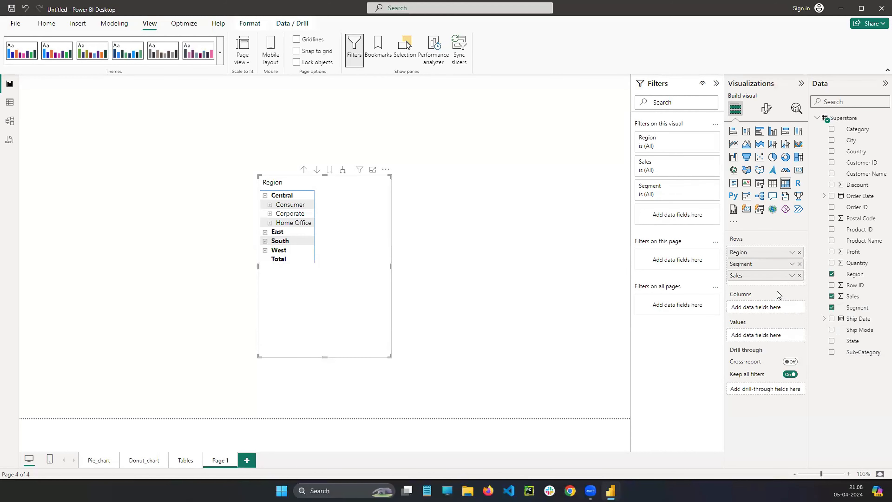
{"action": "left_click", "coordinate": [799, 275]}
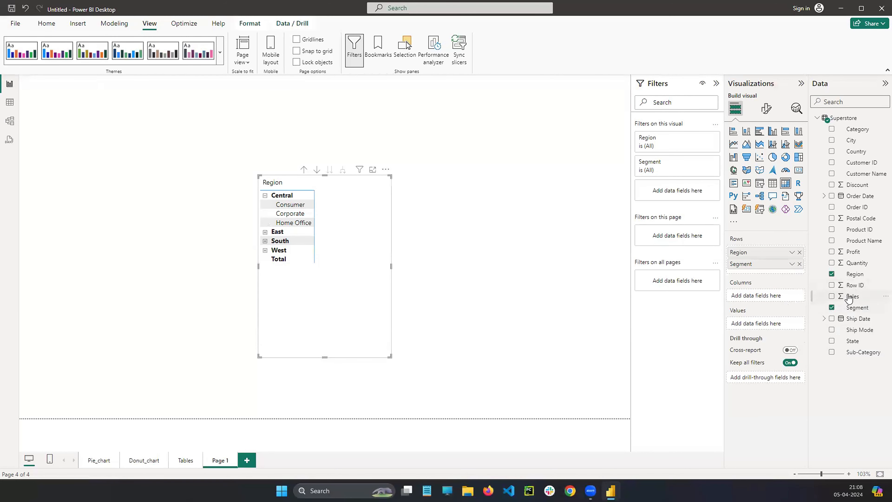
{"action": "left_click_drag", "start_coordinate": [853, 296], "coordinate": [764, 324]}
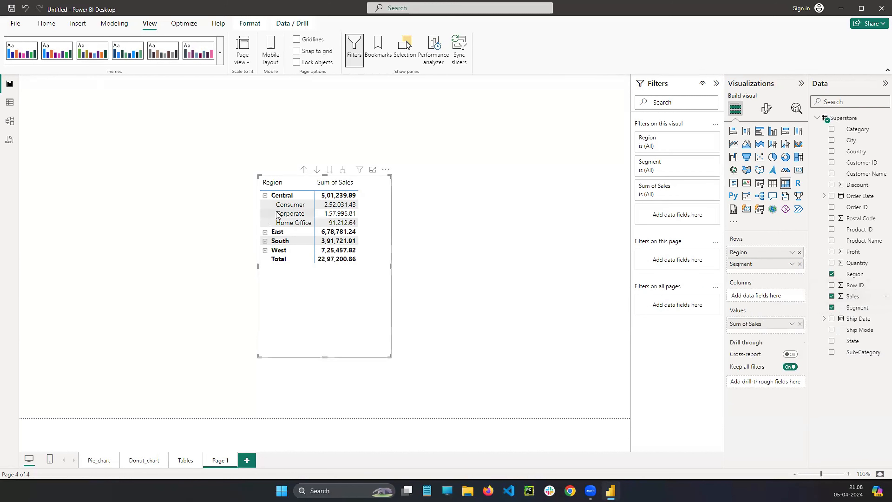
Expand all four regions to show sales by segment, and slightly increase the matrix's height.
{"action": "left_click", "coordinate": [265, 194]}
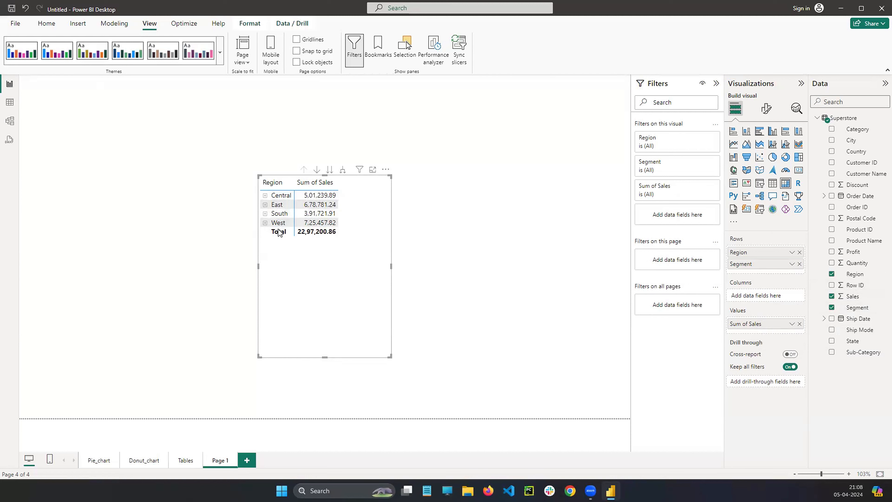
{"action": "left_click", "coordinate": [265, 196]}
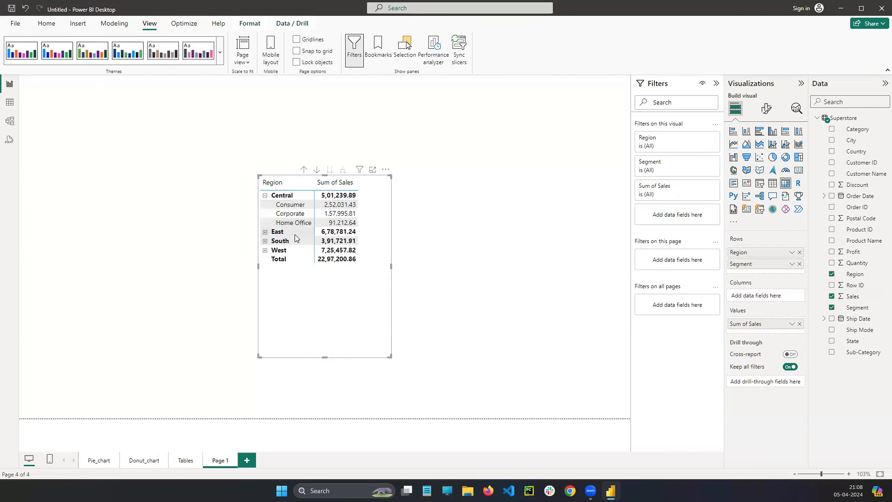
{"action": "left_click", "coordinate": [264, 232]}
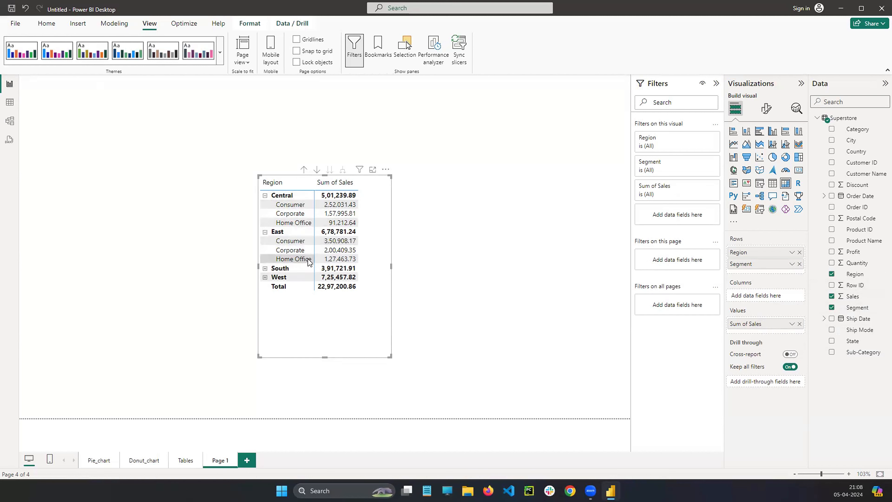
{"action": "left_click", "coordinate": [265, 269]}
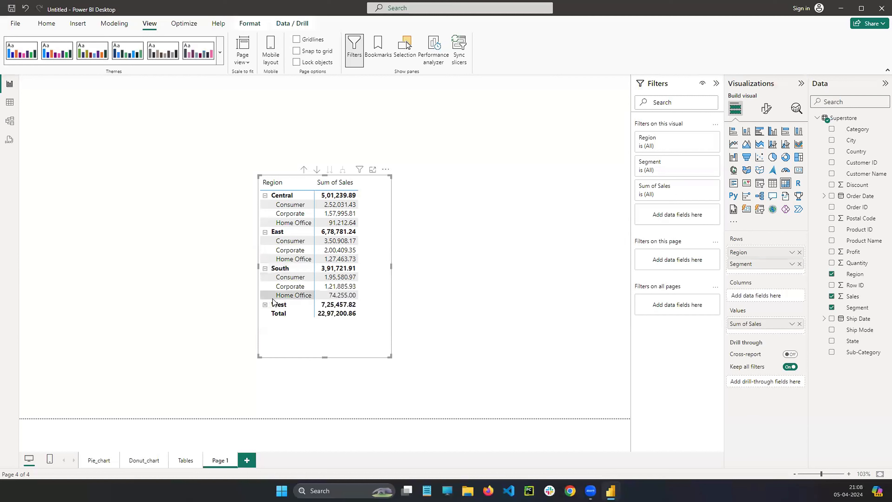
{"action": "left_click", "coordinate": [265, 304]}
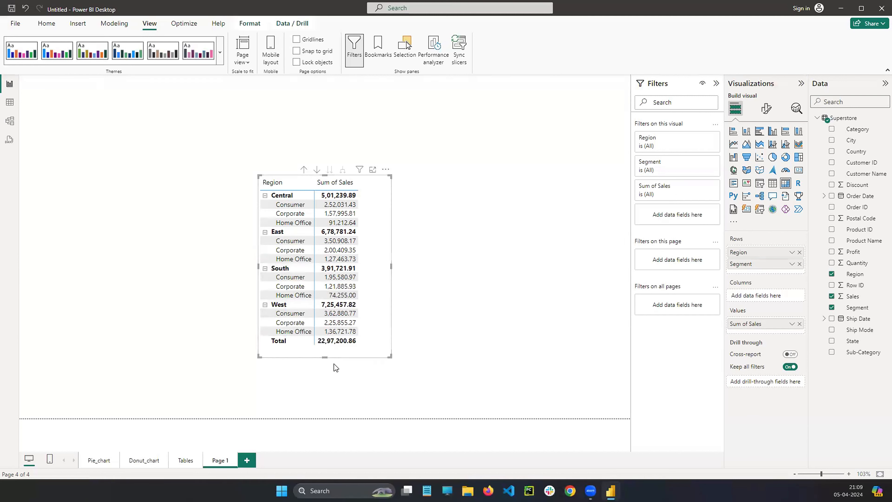
{"action": "left_click_drag", "start_coordinate": [324, 357], "coordinate": [325, 369]}
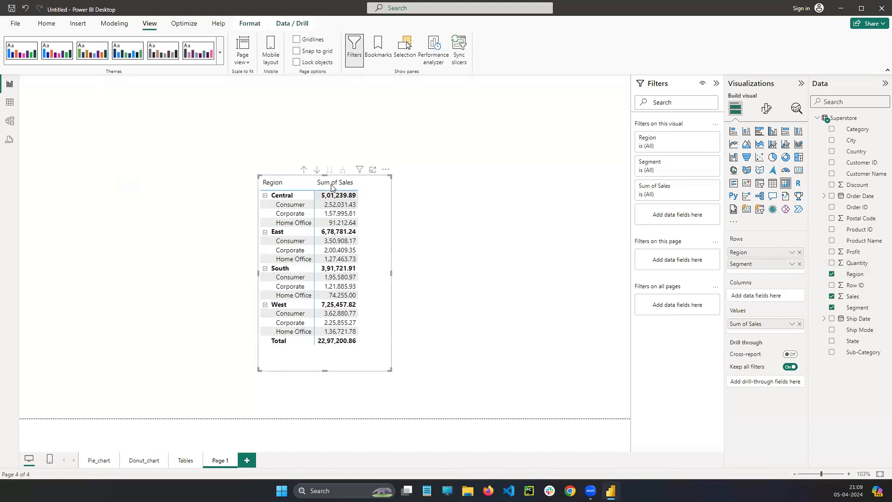
Open the conditional formatting options for the matrix's Sum of Sales values.
{"action": "left_click", "coordinate": [793, 325]}
{"action": "mouse_move", "coordinate": [832, 192]}
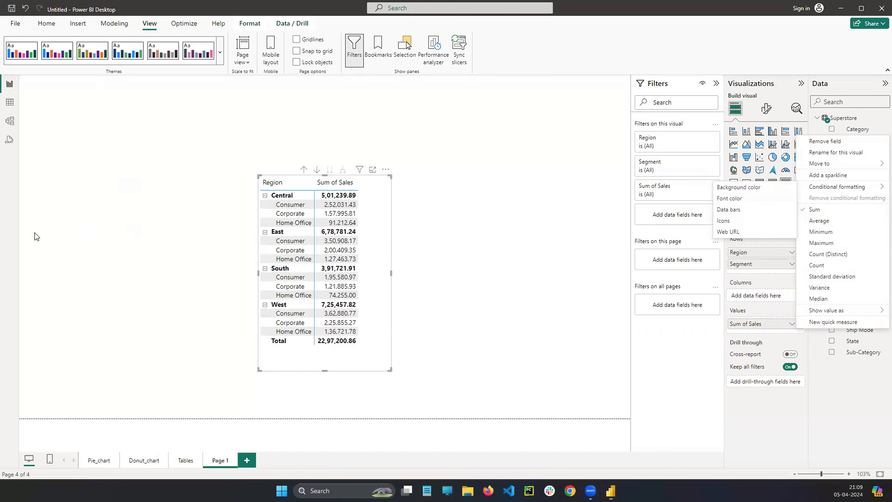
{"action": "left_click_drag", "start_coordinate": [252, 189], "coordinate": [269, 180]}
{"action": "left_click_drag", "start_coordinate": [251, 227], "coordinate": [263, 228]}
{"action": "mouse_move", "coordinate": [253, 264]}
{"action": "left_mouse_down"}
{"action": "mouse_move", "coordinate": [259, 274]}
{"action": "mouse_move", "coordinate": [265, 259]}
{"action": "left_mouse_up"}
{"action": "mouse_move", "coordinate": [246, 294]}
{"action": "left_mouse_down"}
{"action": "mouse_move", "coordinate": [255, 304]}
{"action": "mouse_move", "coordinate": [268, 285]}
{"action": "left_mouse_up"}
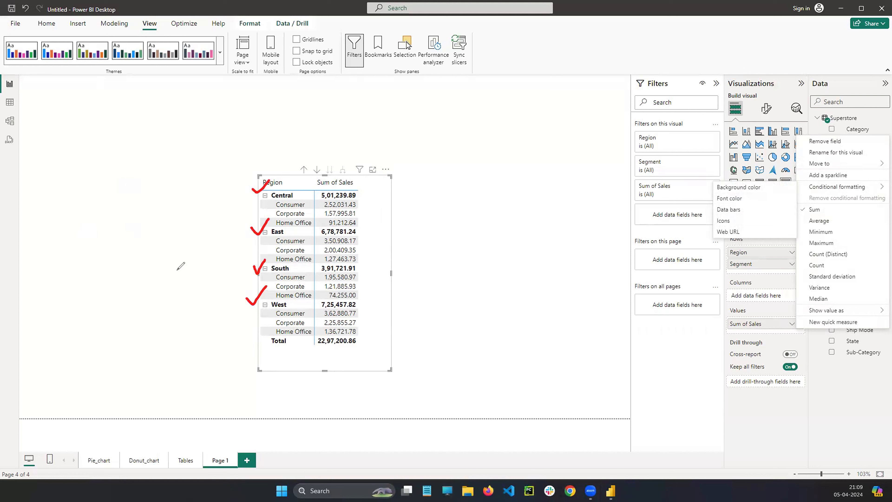
{"action": "mouse_move", "coordinate": [353, 192]}
{"action": "left_mouse_down"}
{"action": "mouse_move", "coordinate": [321, 200]}
{"action": "mouse_move", "coordinate": [334, 229]}
{"action": "mouse_move", "coordinate": [373, 194]}
{"action": "mouse_move", "coordinate": [343, 191]}
{"action": "left_mouse_up"}
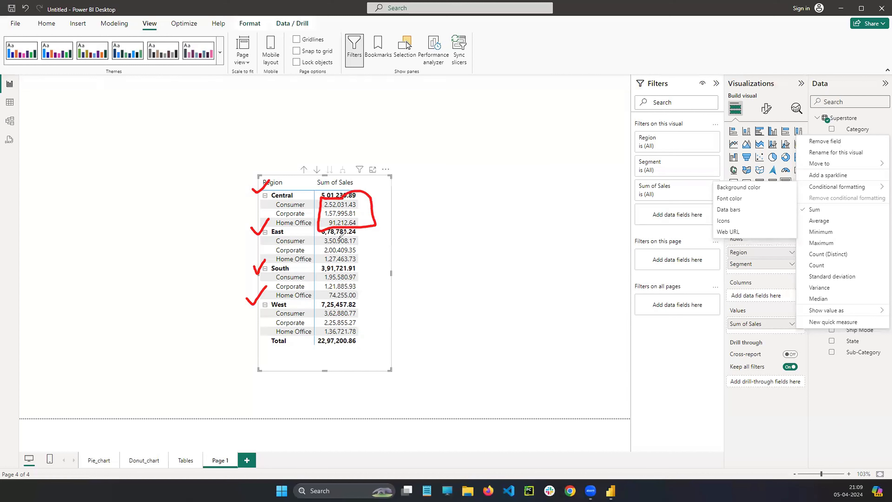
{"action": "mouse_move", "coordinate": [336, 235]}
{"action": "left_mouse_down"}
{"action": "mouse_move", "coordinate": [323, 261]}
{"action": "mouse_move", "coordinate": [339, 233]}
{"action": "left_mouse_up"}
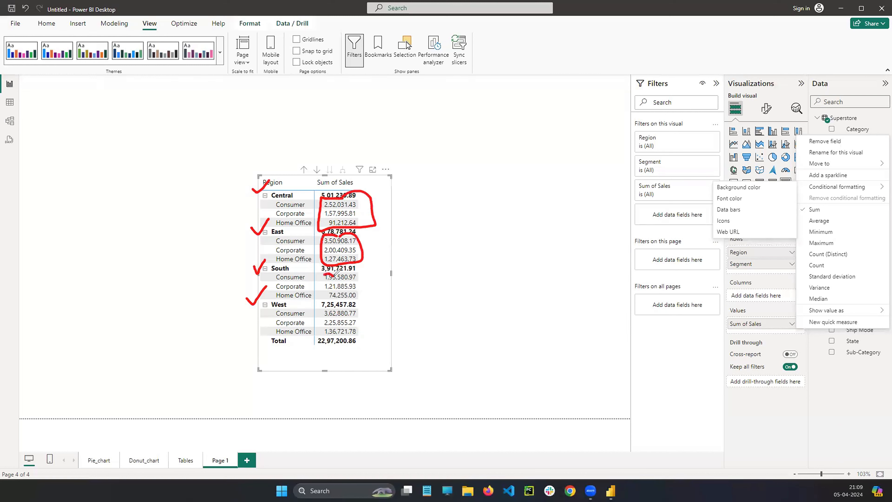
{"action": "mouse_move", "coordinate": [335, 275]}
{"action": "left_mouse_down"}
{"action": "mouse_move", "coordinate": [367, 281]}
{"action": "mouse_move", "coordinate": [333, 309]}
{"action": "mouse_move", "coordinate": [346, 301]}
{"action": "left_mouse_up"}
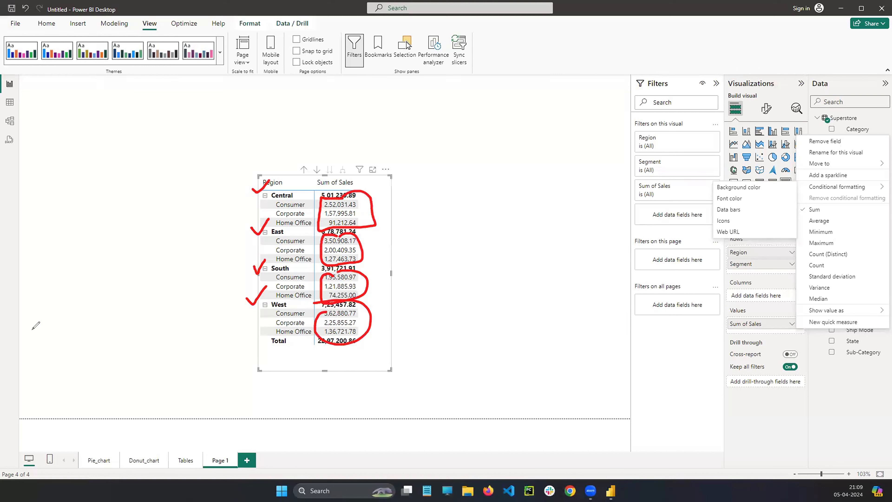
{"action": "left_click", "coordinate": [106, 286]}
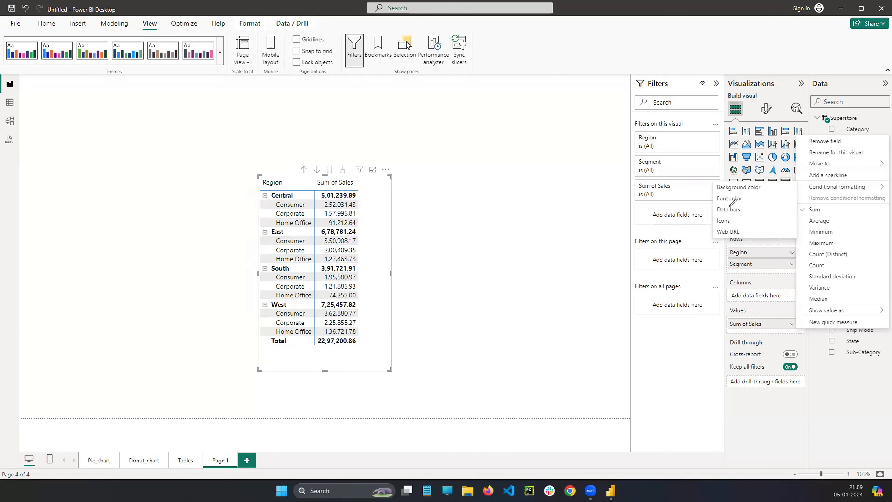
{"action": "mouse_move", "coordinate": [738, 207]}
{"action": "left_mouse_down"}
{"action": "mouse_move", "coordinate": [724, 204]}
{"action": "mouse_move", "coordinate": [732, 215]}
{"action": "mouse_move", "coordinate": [740, 201]}
{"action": "left_mouse_up"}
{"action": "mouse_move", "coordinate": [344, 183]}
{"action": "left_mouse_down"}
{"action": "mouse_move", "coordinate": [318, 190]}
{"action": "mouse_move", "coordinate": [309, 295]}
{"action": "mouse_move", "coordinate": [371, 295]}
{"action": "mouse_move", "coordinate": [333, 194]}
{"action": "mouse_move", "coordinate": [380, 203]}
{"action": "left_mouse_up"}
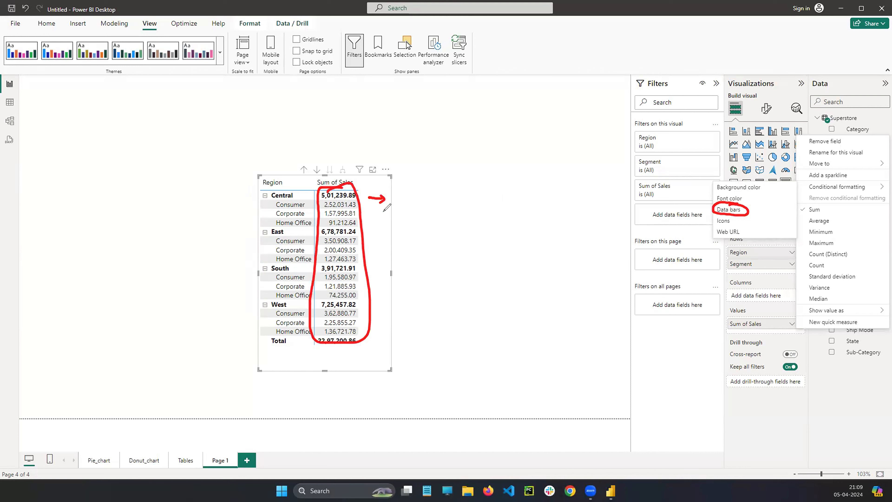
{"action": "left_click_drag", "start_coordinate": [375, 335], "coordinate": [393, 334]}
{"action": "key", "text": "ctrl+z"}
{"action": "key", "text": "ctrl+z"}
{"action": "key", "text": "ctrl+z"}
{"action": "key", "text": "ctrl+z"}
{"action": "key", "text": "ctrl+z"}
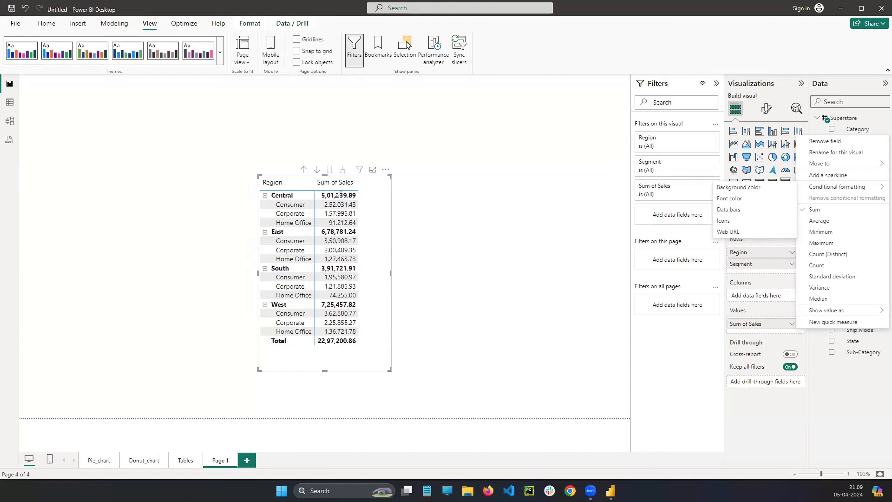
{"action": "mouse_move", "coordinate": [336, 199]}
{"action": "left_mouse_down"}
{"action": "mouse_move", "coordinate": [323, 221]}
{"action": "mouse_move", "coordinate": [365, 210]}
{"action": "mouse_move", "coordinate": [337, 197]}
{"action": "left_mouse_up"}
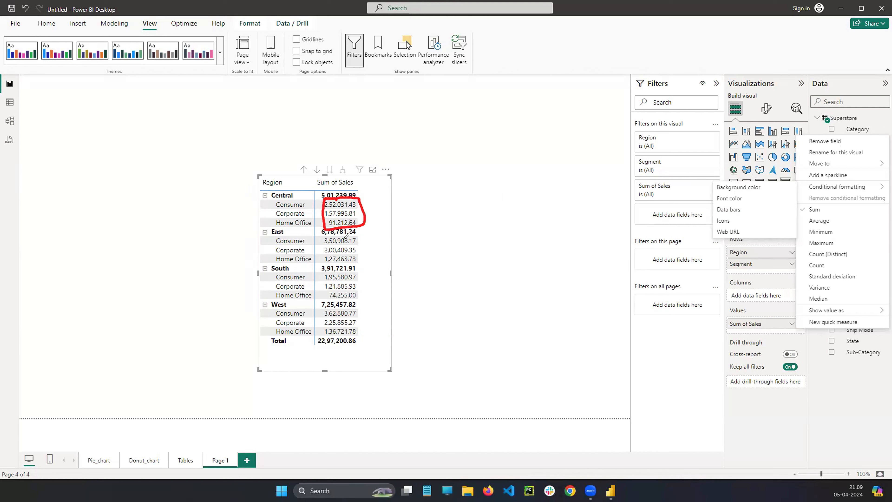
{"action": "mouse_move", "coordinate": [347, 234]}
{"action": "left_mouse_down"}
{"action": "mouse_move", "coordinate": [320, 262]}
{"action": "mouse_move", "coordinate": [363, 254]}
{"action": "mouse_move", "coordinate": [354, 233]}
{"action": "left_mouse_up"}
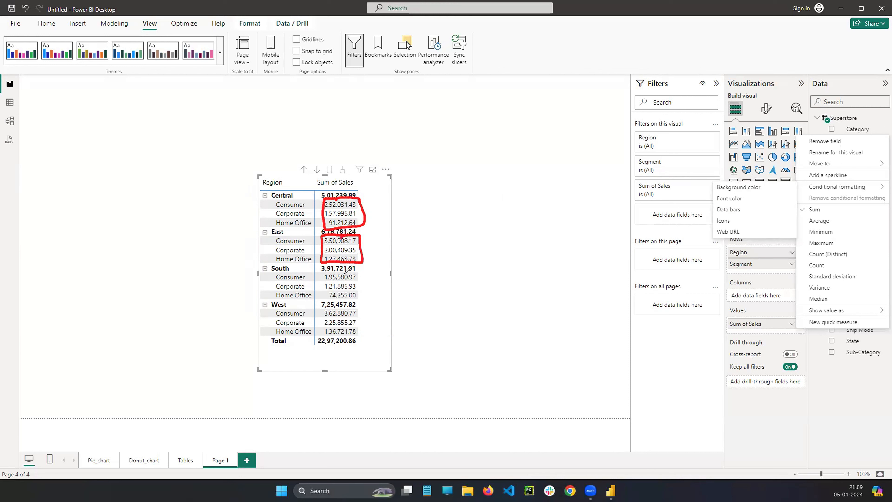
{"action": "mouse_move", "coordinate": [343, 271]}
{"action": "left_mouse_down"}
{"action": "mouse_move", "coordinate": [322, 296]}
{"action": "mouse_move", "coordinate": [358, 272]}
{"action": "mouse_move", "coordinate": [343, 267]}
{"action": "left_mouse_up"}
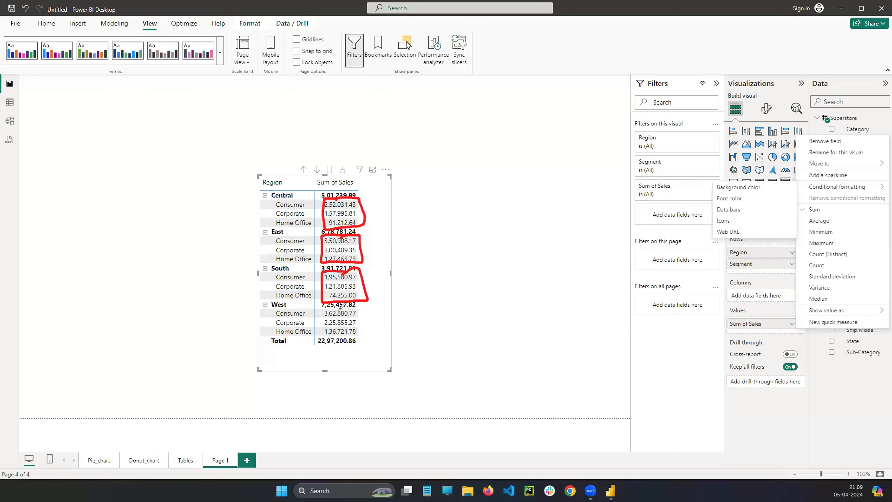
{"action": "mouse_move", "coordinate": [322, 310]}
{"action": "left_mouse_down"}
{"action": "mouse_move", "coordinate": [341, 305]}
{"action": "mouse_move", "coordinate": [355, 340]}
{"action": "mouse_move", "coordinate": [337, 302]}
{"action": "left_mouse_up"}
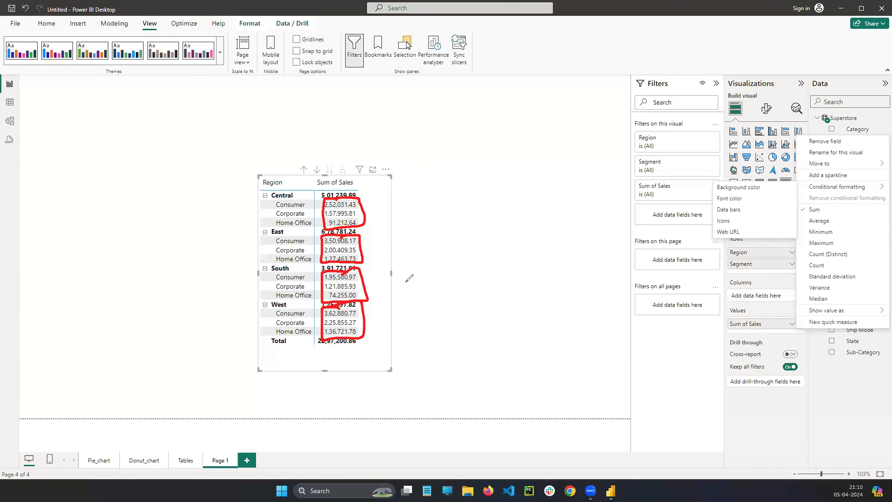
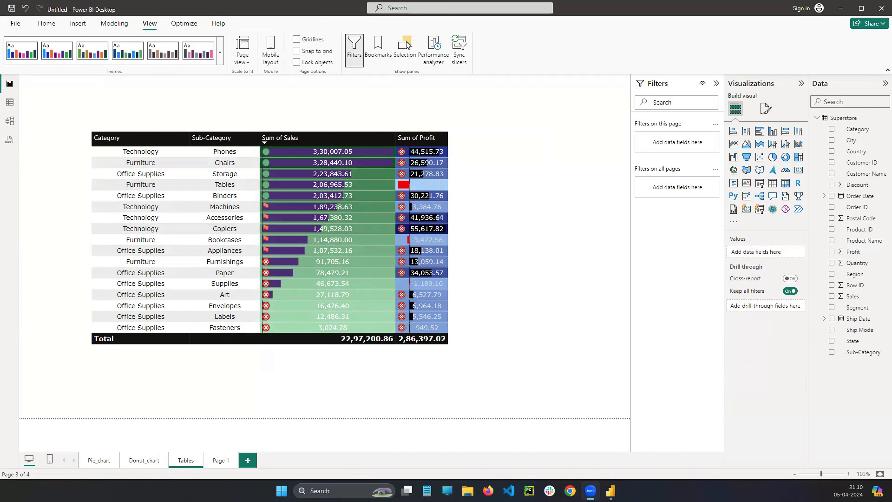
Review the color shading and icons of Sum of Sales on the Tables page, and return to Page 1.
{"action": "left_click", "coordinate": [41, 185]}
{"action": "left_click_drag", "start_coordinate": [267, 153], "coordinate": [266, 210]}
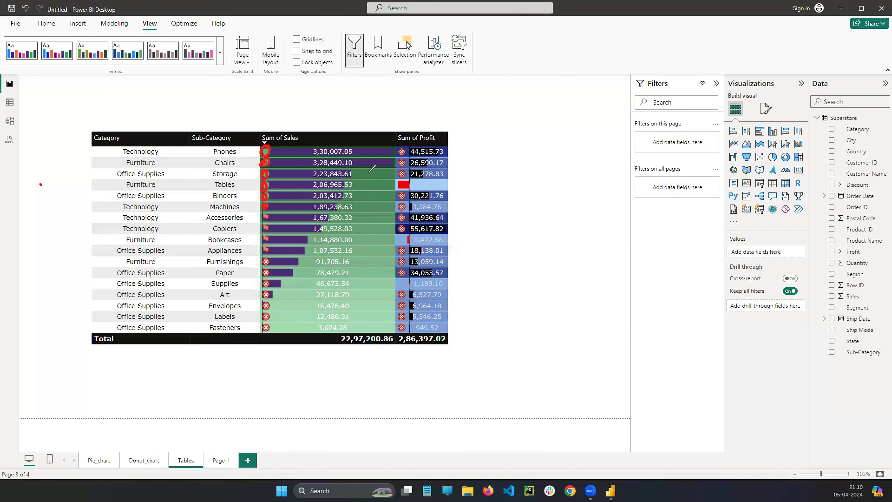
{"action": "left_click_drag", "start_coordinate": [371, 155], "coordinate": [364, 202]}
{"action": "left_click_drag", "start_coordinate": [363, 339], "coordinate": [369, 164]}
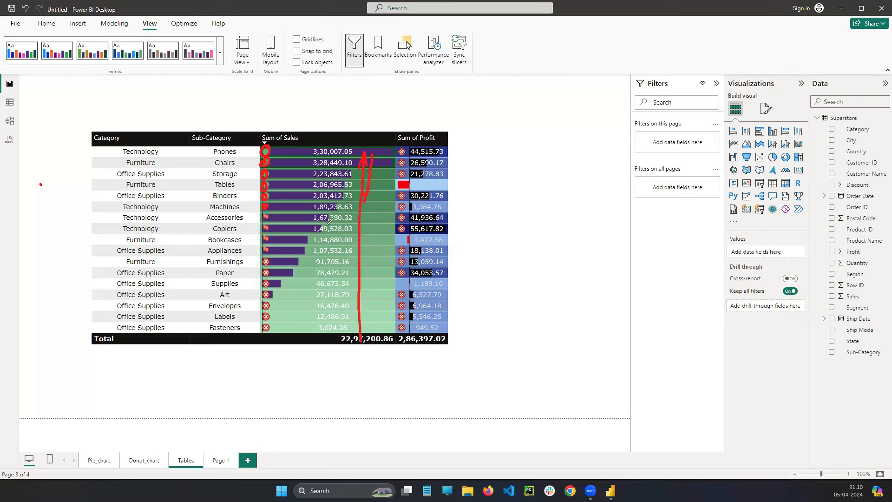
{"action": "left_click", "coordinate": [43, 305]}
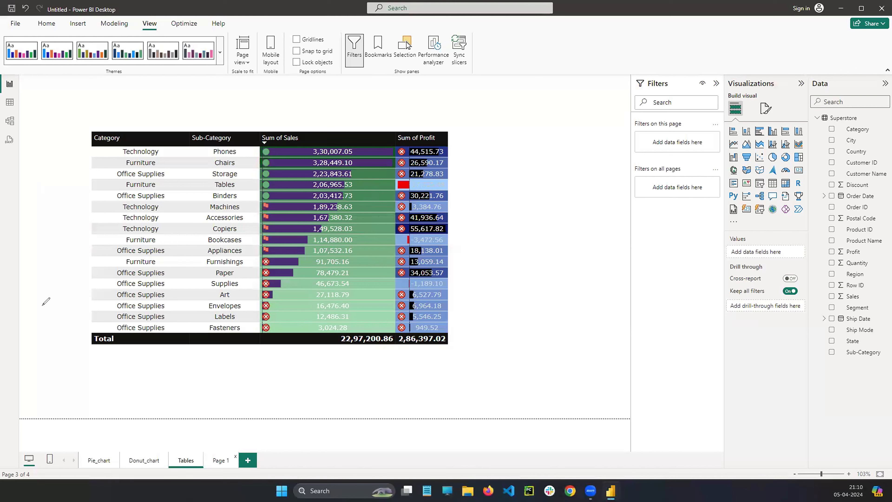
{"action": "left_click", "coordinate": [220, 460]}
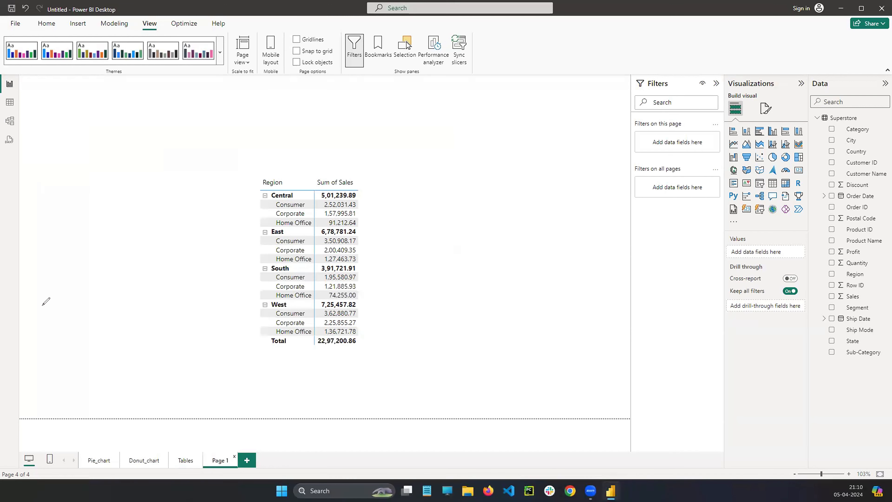
{"action": "mouse_move", "coordinate": [419, 150]}
{"action": "left_mouse_down"}
{"action": "mouse_move", "coordinate": [428, 159]}
{"action": "mouse_move", "coordinate": [484, 147]}
{"action": "left_mouse_up"}
{"action": "left_click", "coordinate": [487, 143]}
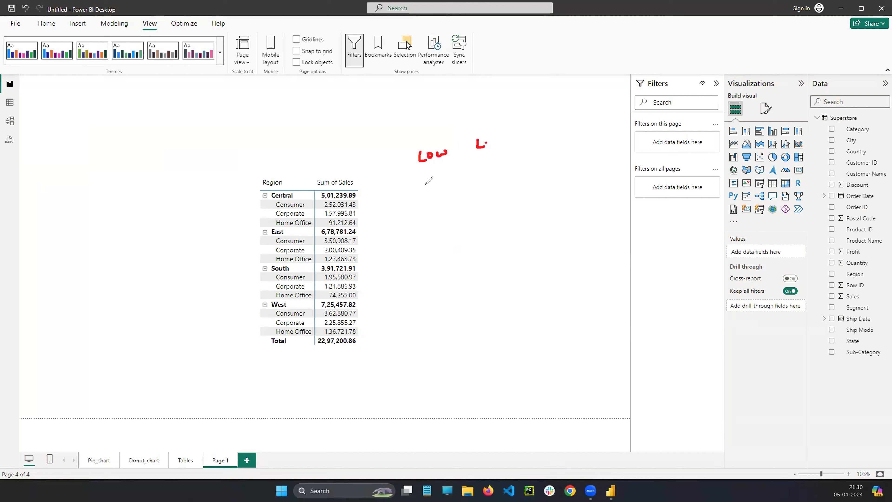
{"action": "left_click_drag", "start_coordinate": [427, 181], "coordinate": [428, 191]}
{"action": "left_click_drag", "start_coordinate": [422, 186], "coordinate": [485, 183]}
{"action": "left_click", "coordinate": [442, 184]}
{"action": "left_click_drag", "start_coordinate": [490, 178], "coordinate": [496, 178]}
{"action": "mouse_move", "coordinate": [512, 172]}
{"action": "left_mouse_down"}
{"action": "mouse_move", "coordinate": [503, 180]}
{"action": "mouse_move", "coordinate": [512, 187]}
{"action": "left_mouse_up"}
{"action": "left_click", "coordinate": [491, 142]}
{"action": "mouse_move", "coordinate": [509, 139]}
{"action": "left_mouse_down"}
{"action": "mouse_move", "coordinate": [506, 151]}
{"action": "mouse_move", "coordinate": [524, 140]}
{"action": "mouse_move", "coordinate": [486, 134]}
{"action": "left_mouse_up"}
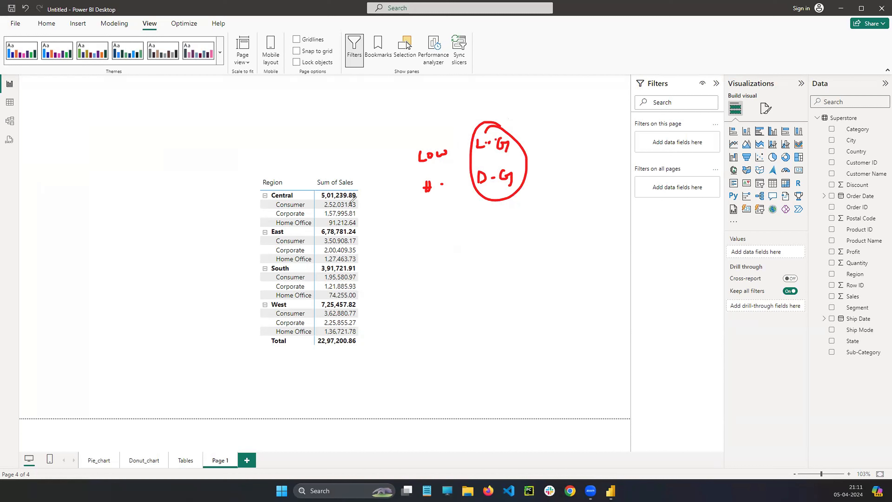
{"action": "mouse_move", "coordinate": [360, 200]}
{"action": "left_mouse_down"}
{"action": "mouse_move", "coordinate": [323, 202]}
{"action": "mouse_move", "coordinate": [335, 230]}
{"action": "mouse_move", "coordinate": [400, 186]}
{"action": "mouse_move", "coordinate": [403, 198]}
{"action": "left_mouse_up"}
{"action": "mouse_move", "coordinate": [327, 236]}
{"action": "left_mouse_down"}
{"action": "mouse_move", "coordinate": [359, 234]}
{"action": "mouse_move", "coordinate": [339, 265]}
{"action": "mouse_move", "coordinate": [366, 233]}
{"action": "left_mouse_up"}
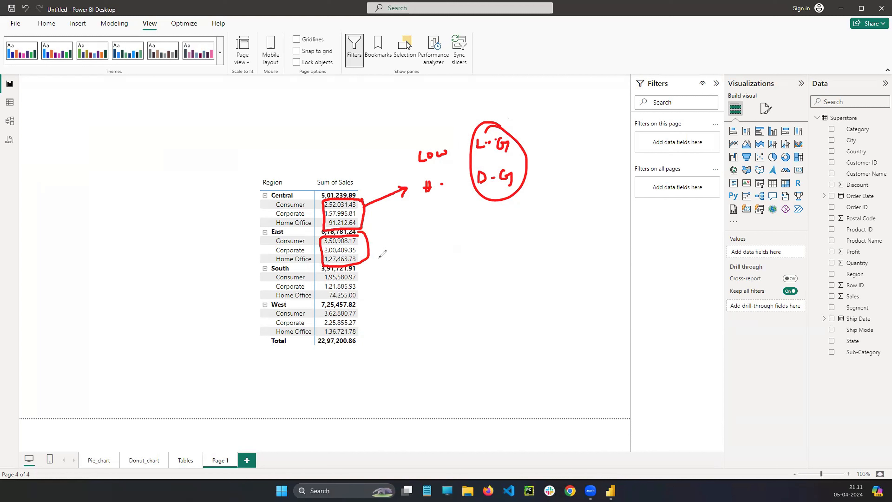
{"action": "mouse_move", "coordinate": [372, 250]}
{"action": "left_mouse_down"}
{"action": "mouse_move", "coordinate": [387, 245]}
{"action": "mouse_move", "coordinate": [384, 256]}
{"action": "left_mouse_up"}
{"action": "key", "text": "e"}
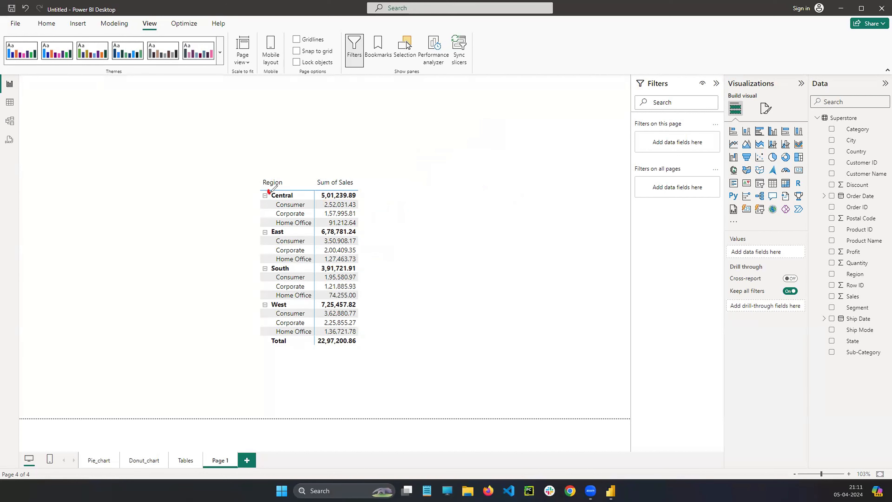
{"action": "mouse_move", "coordinate": [269, 191]}
{"action": "left_mouse_down"}
{"action": "mouse_move", "coordinate": [318, 225]}
{"action": "mouse_move", "coordinate": [319, 202]}
{"action": "mouse_move", "coordinate": [368, 199]}
{"action": "mouse_move", "coordinate": [363, 229]}
{"action": "mouse_move", "coordinate": [313, 230]}
{"action": "mouse_move", "coordinate": [408, 214]}
{"action": "mouse_move", "coordinate": [409, 222]}
{"action": "left_mouse_up"}
{"action": "mouse_move", "coordinate": [361, 203]}
{"action": "left_mouse_down"}
{"action": "mouse_move", "coordinate": [390, 197]}
{"action": "mouse_move", "coordinate": [408, 207]}
{"action": "left_mouse_up"}
{"action": "left_click", "coordinate": [278, 228]}
{"action": "left_click_drag", "start_coordinate": [265, 226], "coordinate": [264, 228]}
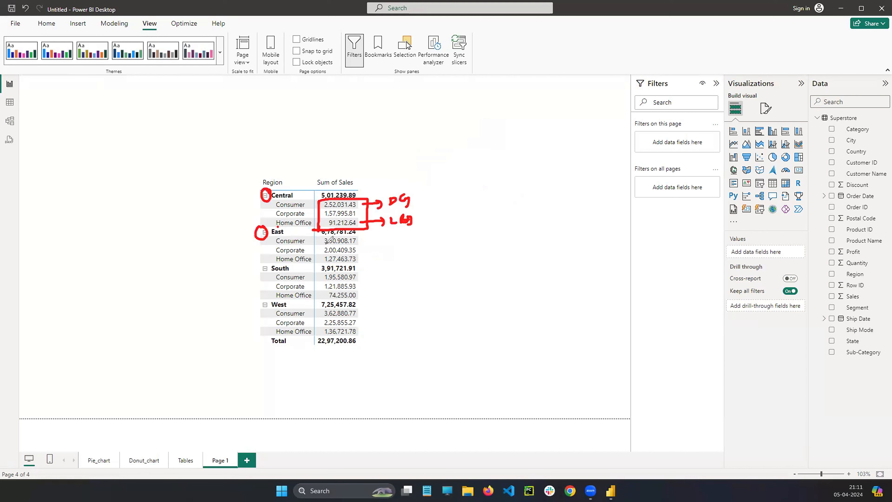
{"action": "mouse_move", "coordinate": [321, 236]}
{"action": "left_mouse_down"}
{"action": "mouse_move", "coordinate": [367, 240]}
{"action": "mouse_move", "coordinate": [318, 264]}
{"action": "mouse_move", "coordinate": [399, 262]}
{"action": "left_mouse_up"}
{"action": "mouse_move", "coordinate": [410, 257]}
{"action": "left_mouse_down"}
{"action": "mouse_move", "coordinate": [403, 267]}
{"action": "mouse_move", "coordinate": [408, 260]}
{"action": "left_mouse_up"}
{"action": "mouse_move", "coordinate": [365, 241]}
{"action": "left_mouse_down"}
{"action": "mouse_move", "coordinate": [386, 241]}
{"action": "mouse_move", "coordinate": [380, 245]}
{"action": "left_mouse_up"}
{"action": "left_click_drag", "start_coordinate": [404, 233], "coordinate": [408, 243]}
{"action": "left_click_drag", "start_coordinate": [424, 229], "coordinate": [423, 247]}
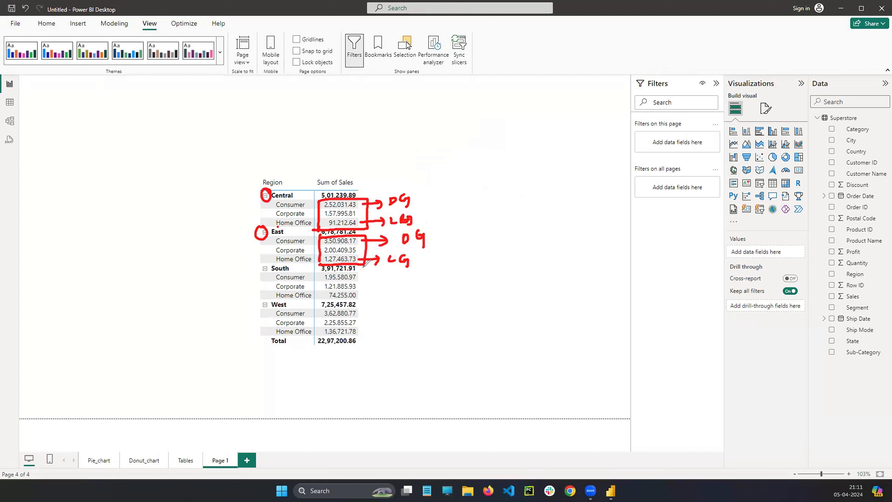
{"action": "left_click_drag", "start_coordinate": [405, 227], "coordinate": [405, 243]}
{"action": "mouse_move", "coordinate": [268, 261]}
{"action": "left_mouse_down"}
{"action": "mouse_move", "coordinate": [262, 311]}
{"action": "mouse_move", "coordinate": [270, 306]}
{"action": "left_mouse_up"}
{"action": "key", "text": "e"}
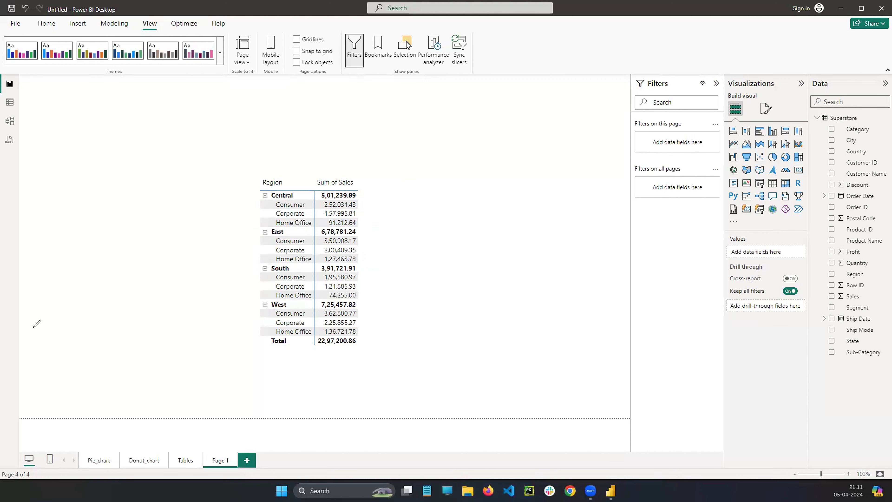
Apply a gradient background color to the matrix's Sum of Sales, from light green for the lowest value to dark green for the highest.
{"action": "key", "text": "Escape"}
{"action": "left_click", "coordinate": [379, 194]}
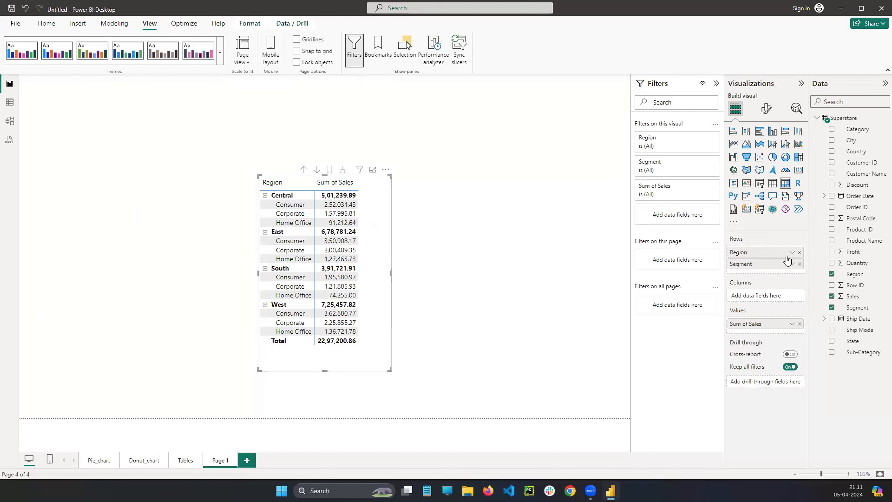
{"action": "left_click", "coordinate": [792, 324]}
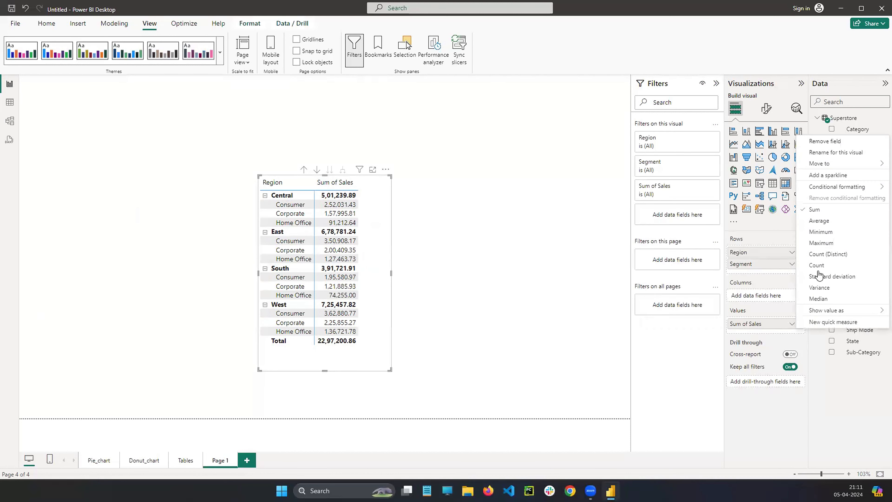
{"action": "mouse_move", "coordinate": [835, 187]}
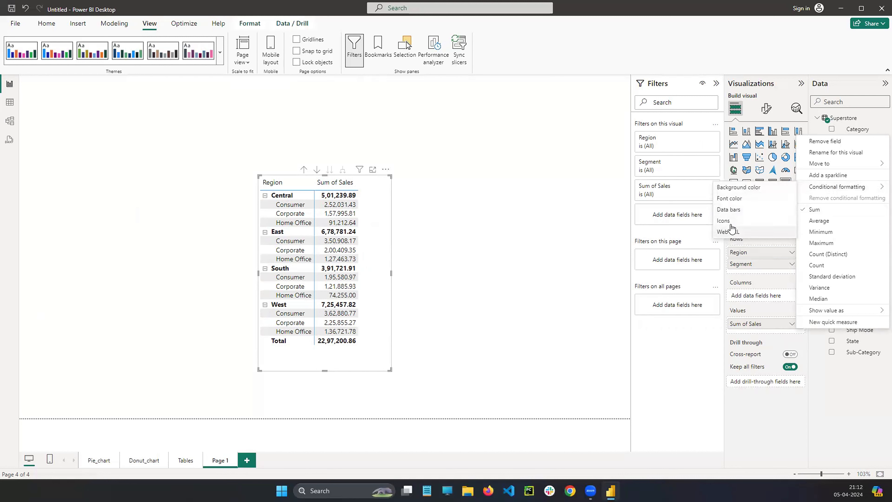
{"action": "left_click", "coordinate": [742, 189]}
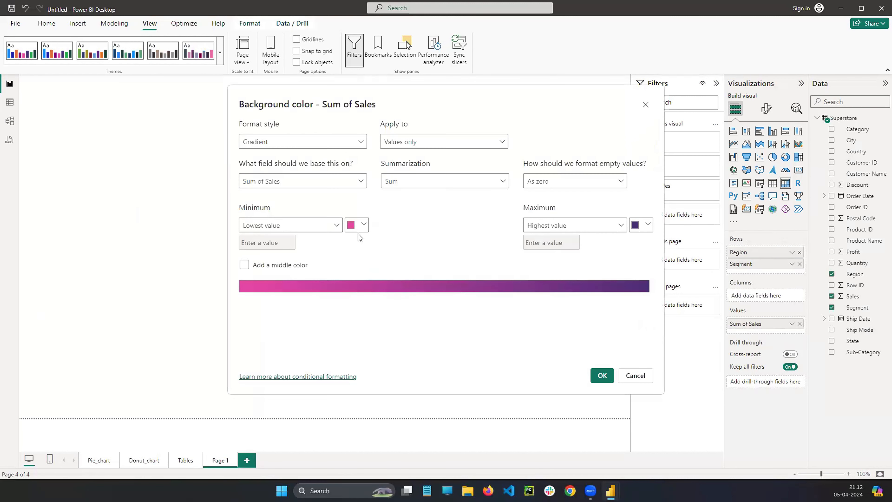
{"action": "left_click", "coordinate": [362, 227]}
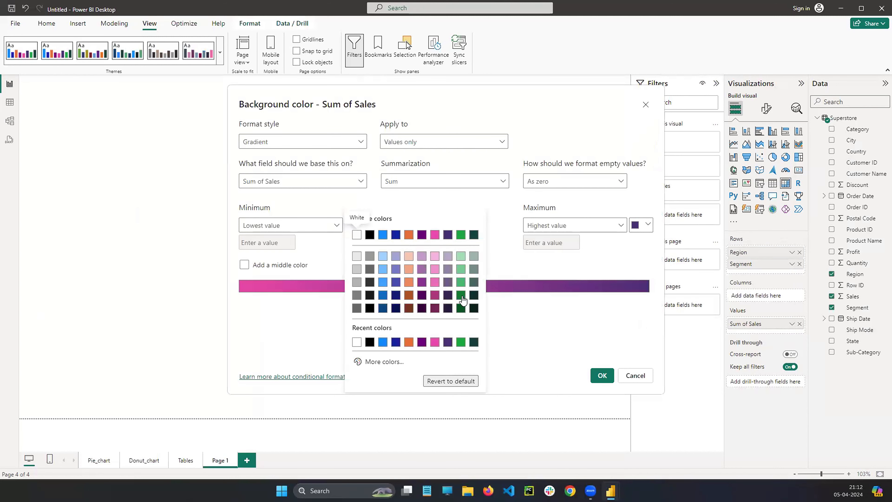
{"action": "left_click", "coordinate": [461, 257]}
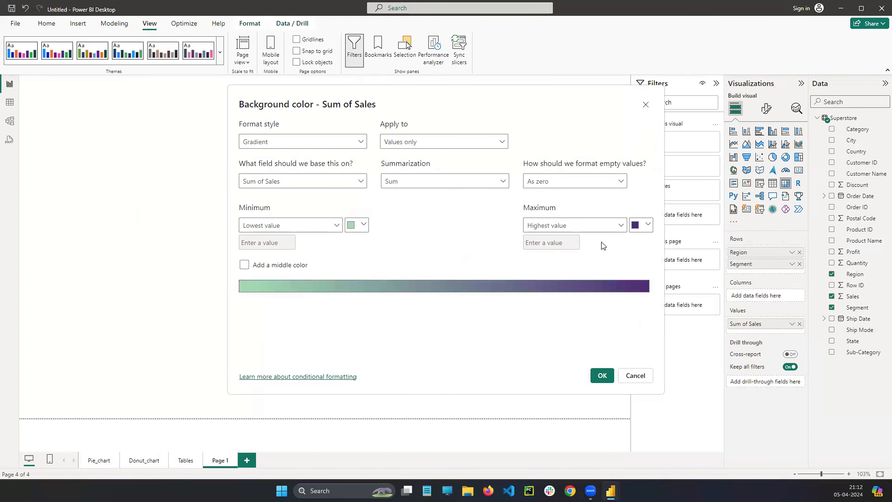
{"action": "left_click", "coordinate": [647, 225]}
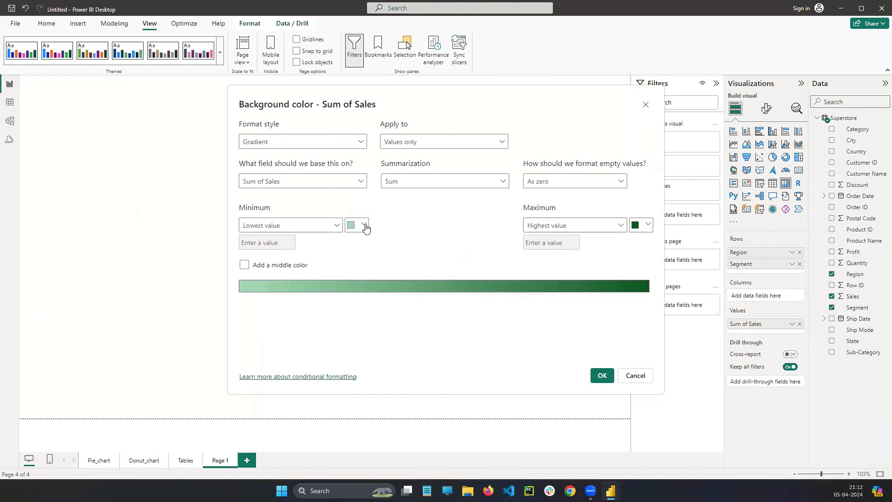
{"action": "left_click", "coordinate": [602, 375]}
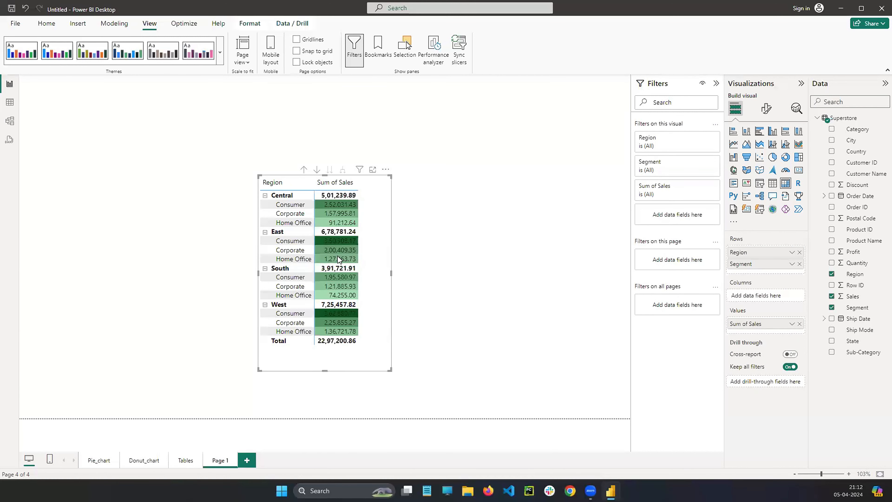
Sort the matrix by Sum of Sales in descending order and add Sub-Category as the third row level.
{"action": "left_click", "coordinate": [319, 186]}
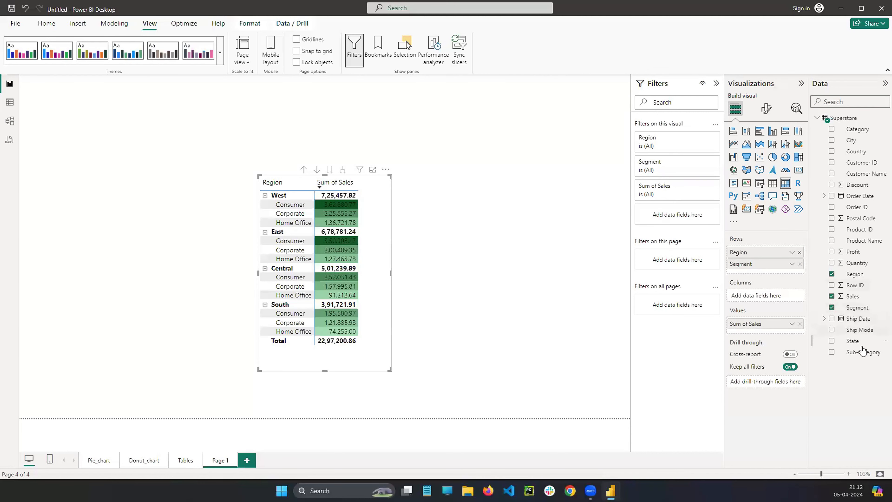
{"action": "left_click_drag", "start_coordinate": [860, 356], "coordinate": [769, 278]}
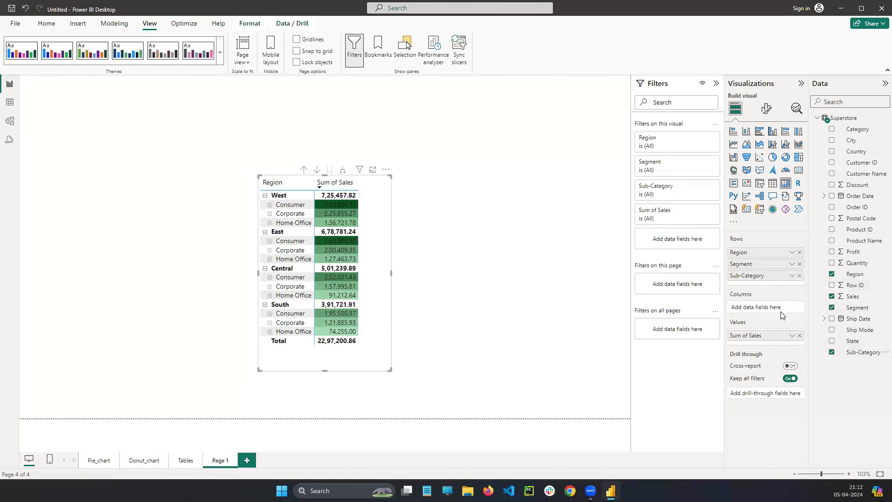
Collapse the West, East, Central and South regions in the matrix.
{"action": "left_click", "coordinate": [265, 195]}
{"action": "left_click", "coordinate": [265, 205]}
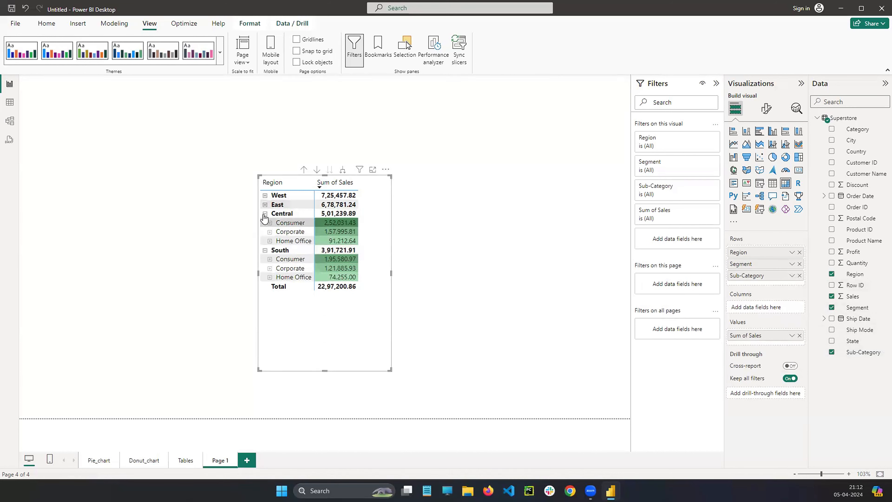
{"action": "left_click", "coordinate": [265, 213]}
{"action": "left_click", "coordinate": [265, 222]}
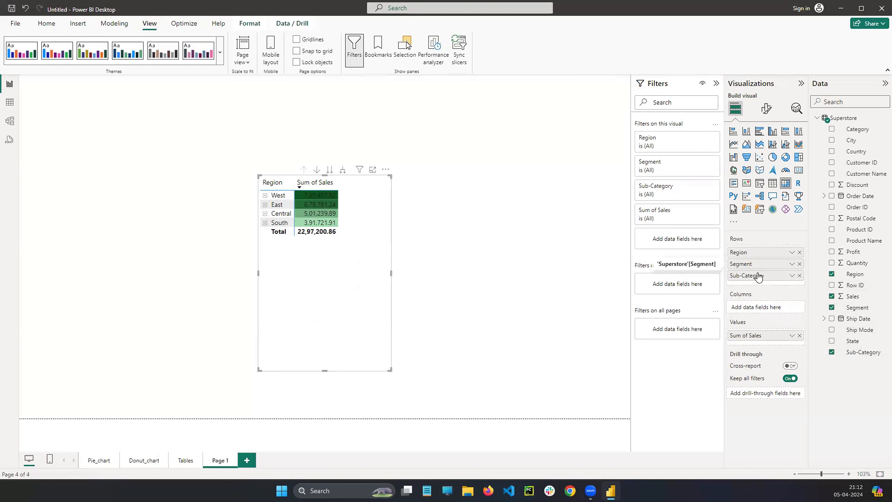
Expand West and its Consumer segment to review the sub-category sales, and collapse Consumer again.
{"action": "left_click", "coordinate": [265, 196]}
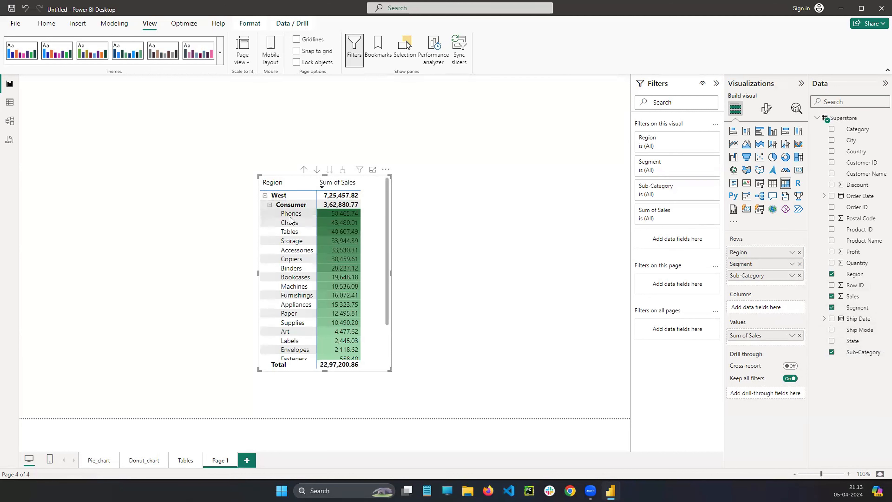
{"action": "scroll", "coordinate": [290, 218], "scroll_direction": "down", "scroll_amount": 1}
{"action": "scroll", "coordinate": [290, 218], "scroll_direction": "up", "scroll_amount": 1}
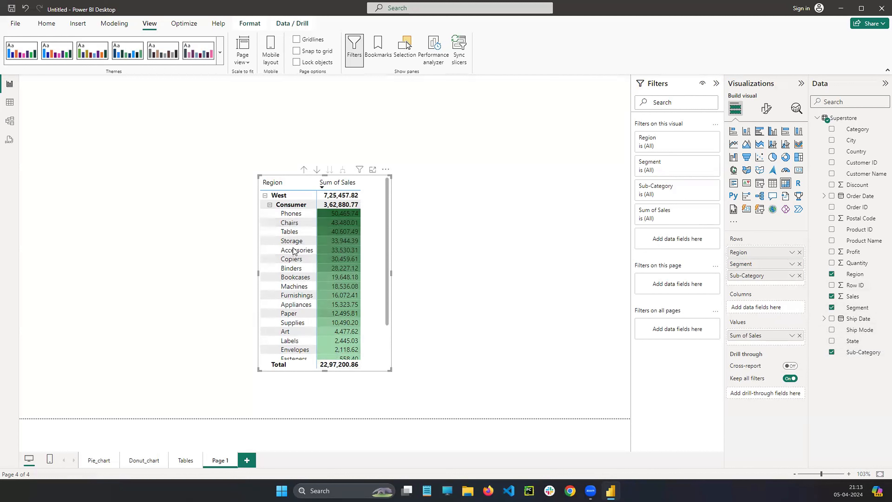
{"action": "left_click", "coordinate": [269, 204]}
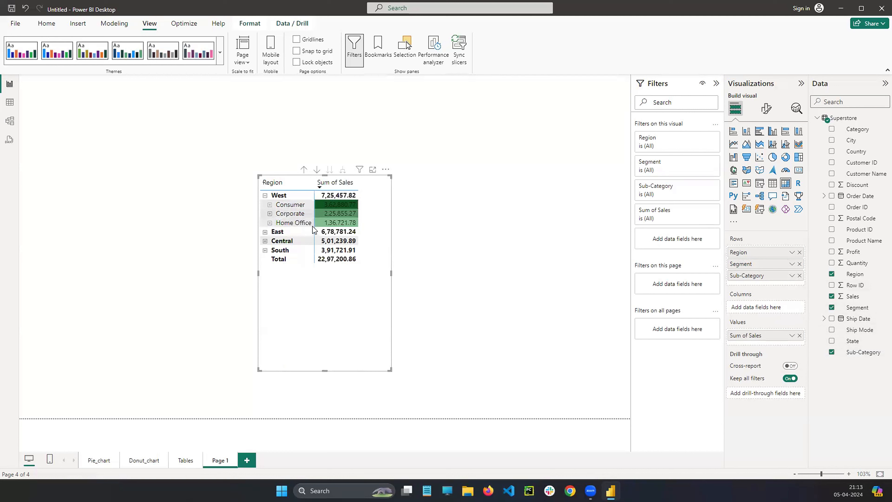
Examine the sub-category sales of West's Corporate and Home Office segments, and collapse the West region.
{"action": "left_click", "coordinate": [270, 213]}
{"action": "left_click", "coordinate": [270, 214]}
{"action": "left_click", "coordinate": [269, 223]}
{"action": "scroll", "coordinate": [274, 225], "scroll_direction": "down", "scroll_amount": 5}
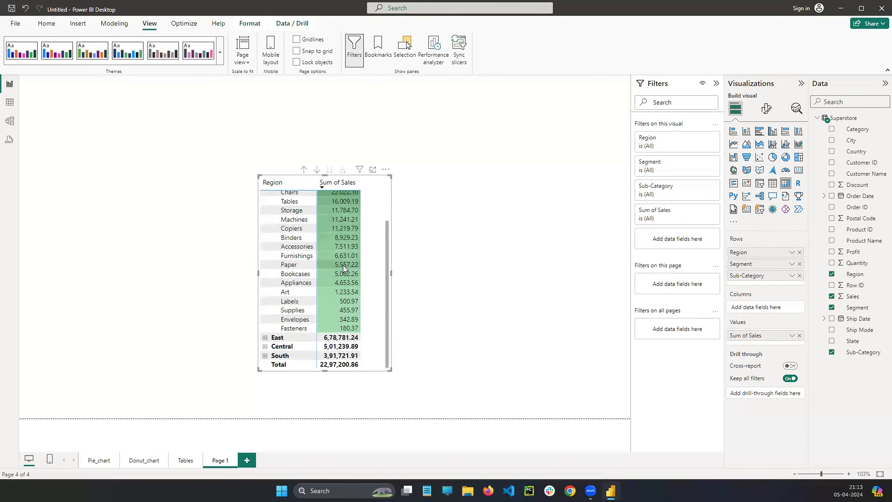
{"action": "scroll", "coordinate": [273, 225], "scroll_direction": "up", "scroll_amount": 5}
{"action": "left_click", "coordinate": [270, 222]}
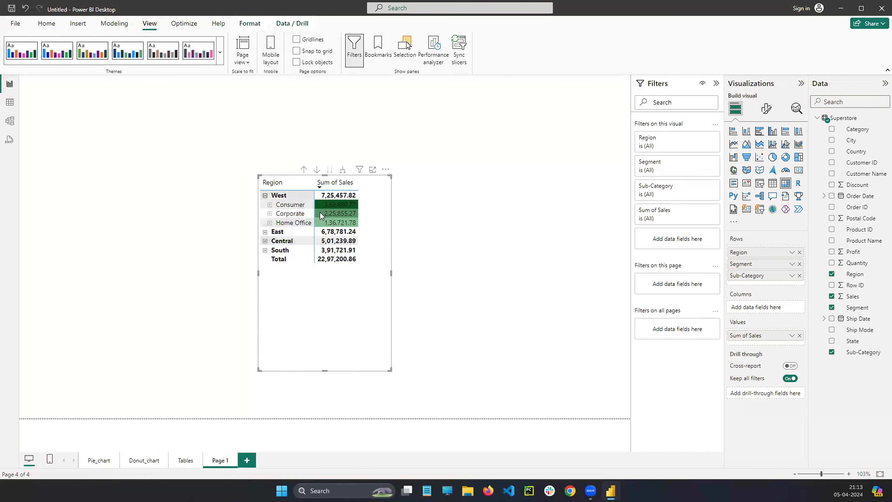
{"action": "left_click", "coordinate": [265, 195]}
Rename Page 1 as Matrix.
{"action": "right_click", "coordinate": [215, 462]}
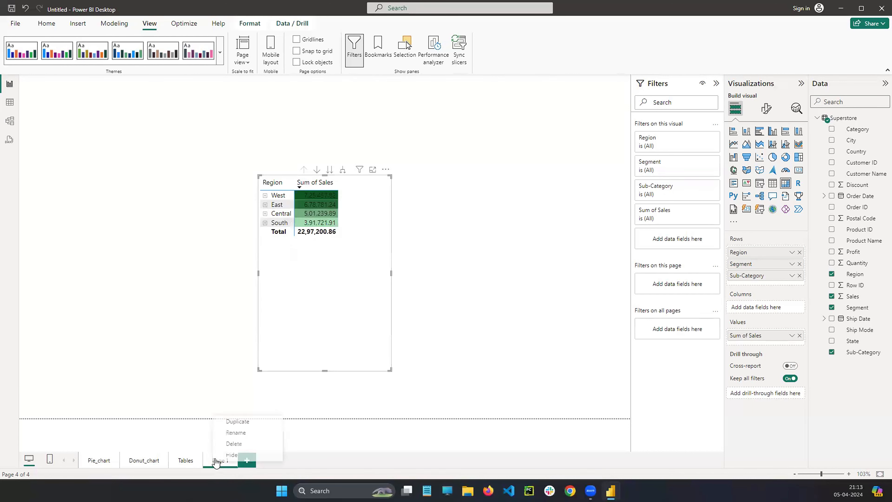
{"action": "left_click", "coordinate": [234, 438]}
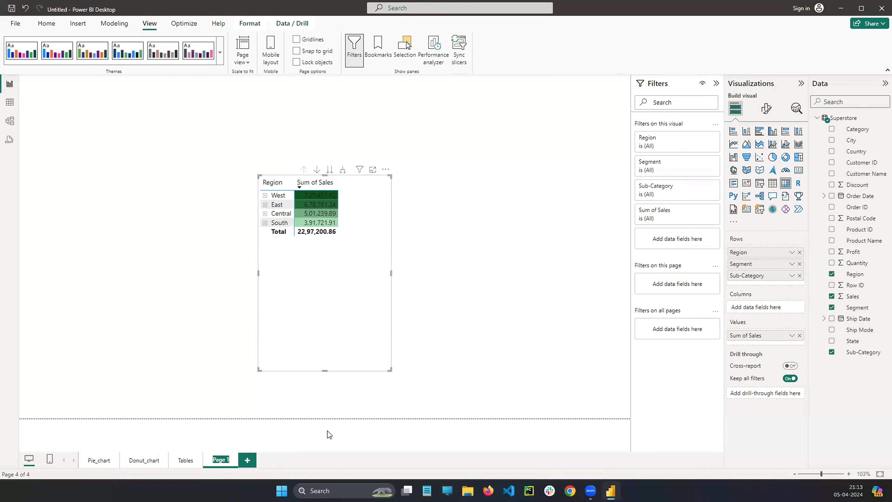
{"action": "type", "text": "Matrix"}
{"action": "left_click", "coordinate": [453, 364]}
Review the Pie_chart, Donut_chart and Tables pages, and return to the Matrix page.
{"action": "left_click", "coordinate": [96, 461]}
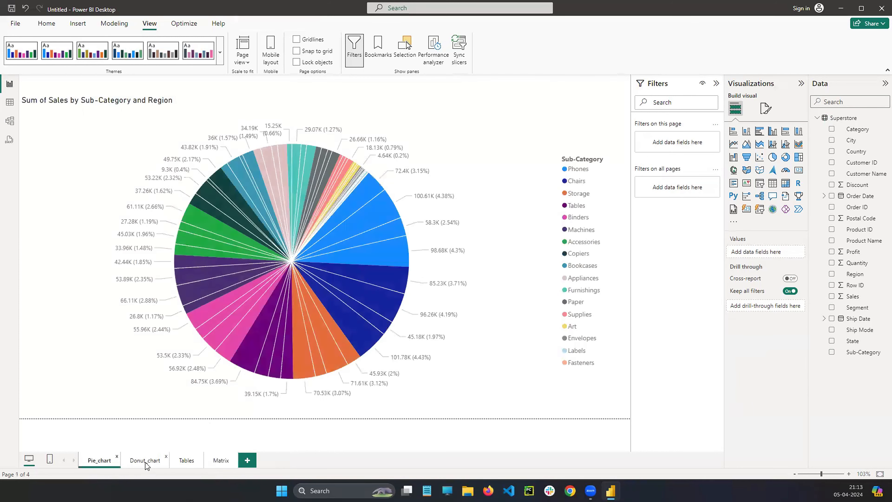
{"action": "left_click", "coordinate": [145, 461]}
{"action": "left_click", "coordinate": [199, 464]}
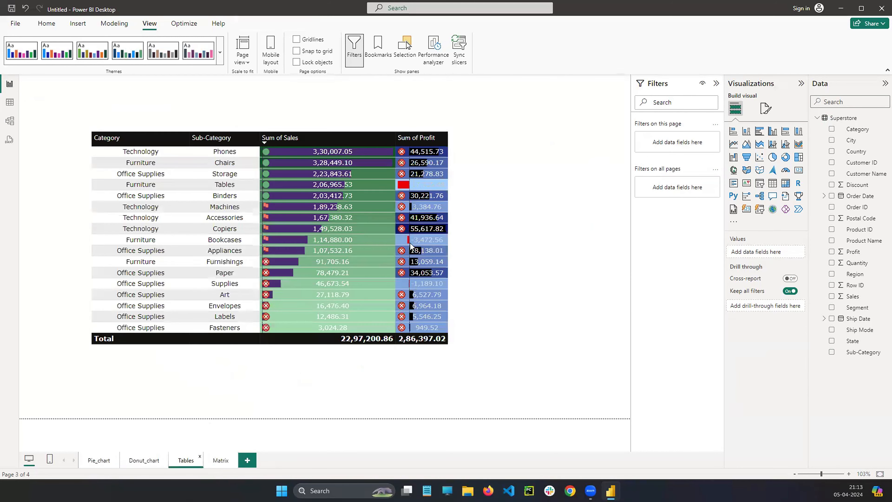
{"action": "left_click", "coordinate": [218, 463]}
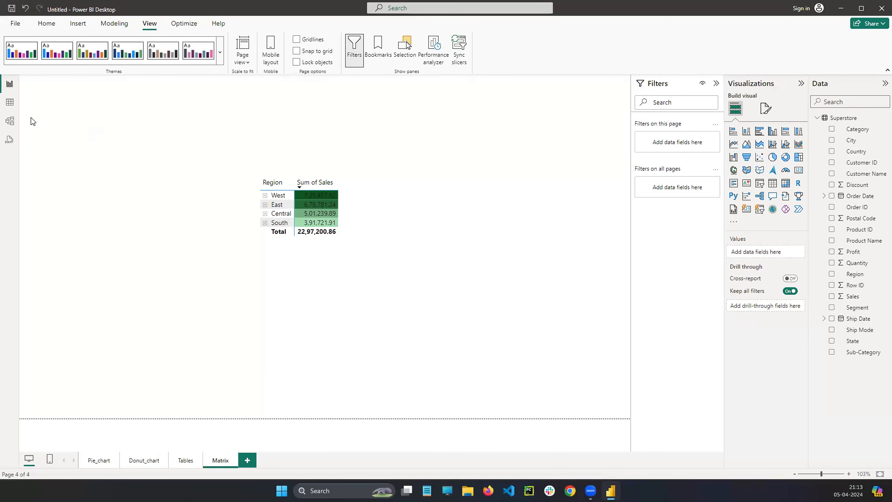
Open the Superstore query in Power Query Editor and look through its column-adding, view, tools and transform commands.
{"action": "left_click", "coordinate": [46, 22]}
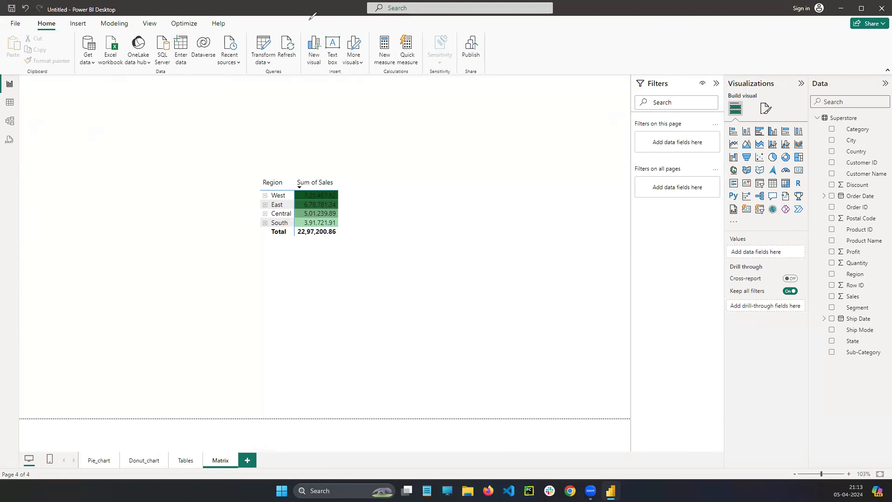
{"action": "left_click_drag", "start_coordinate": [295, 49], "coordinate": [274, 21]}
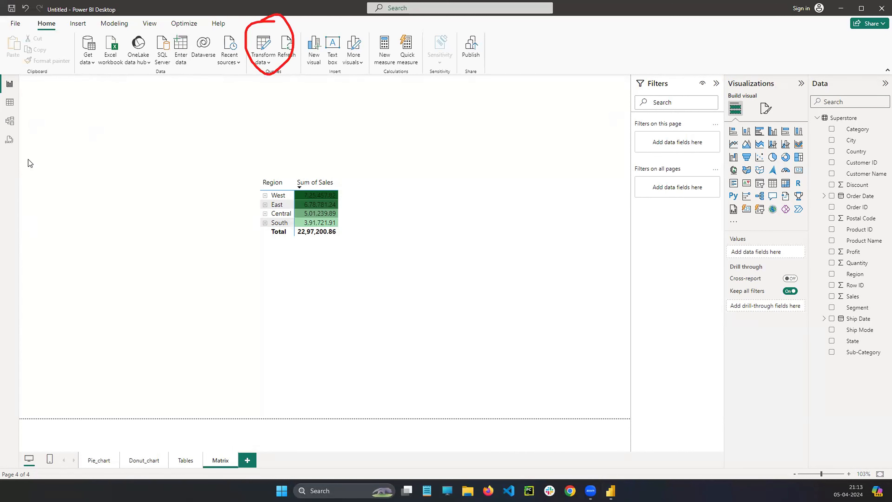
{"action": "left_click", "coordinate": [260, 48]}
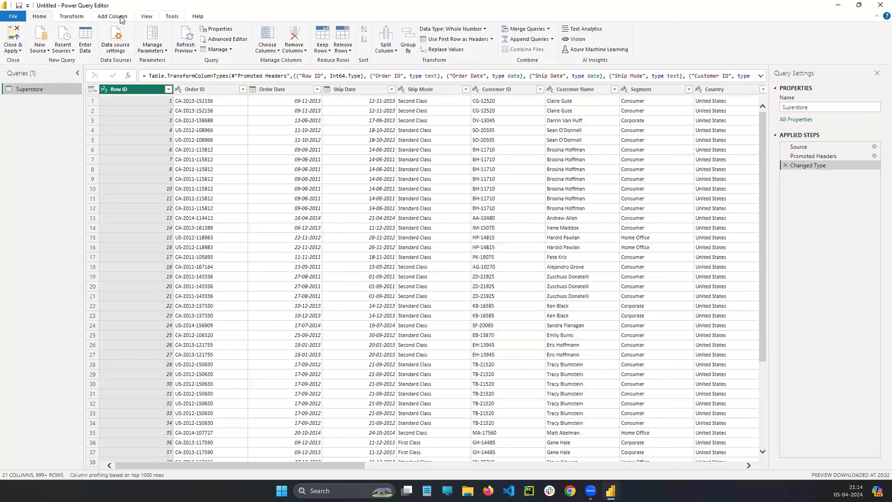
{"action": "left_click", "coordinate": [121, 18]}
{"action": "left_click", "coordinate": [146, 17]}
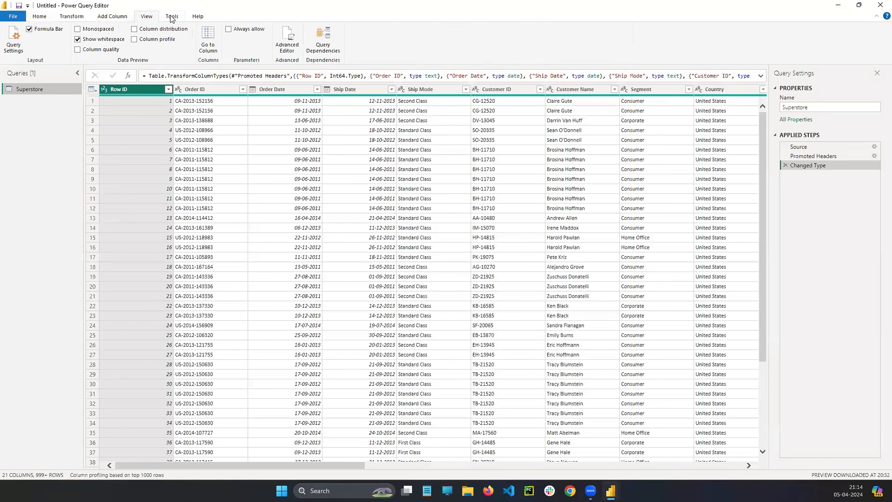
{"action": "left_click", "coordinate": [173, 18]}
{"action": "left_click", "coordinate": [113, 18]}
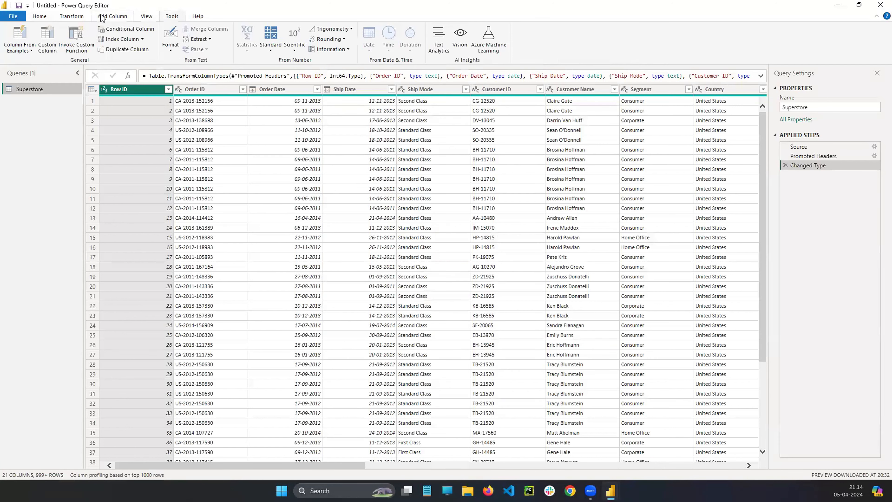
{"action": "left_click", "coordinate": [72, 18]}
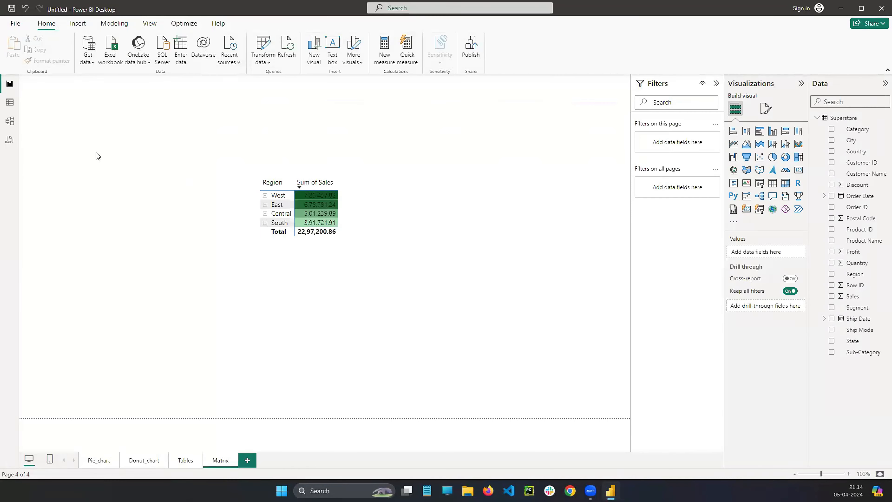
Switch to the model view and move the Superstore table card toward the diagram's right side.
{"action": "left_click", "coordinate": [10, 123]}
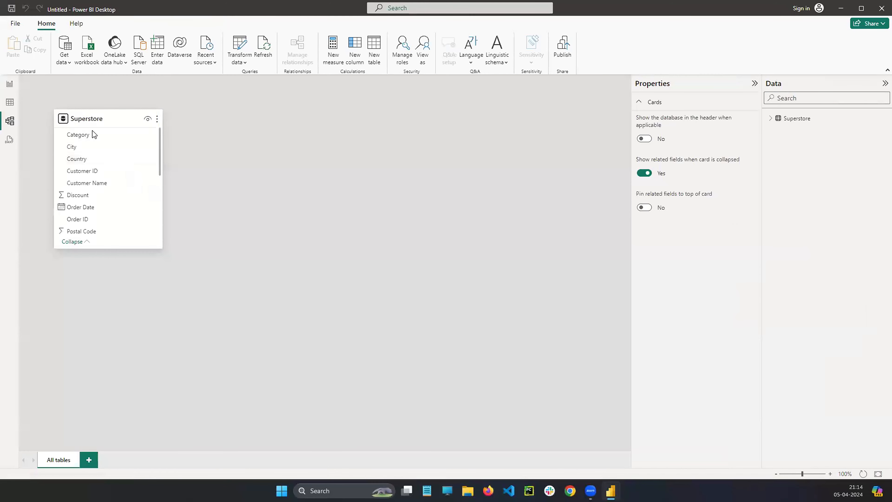
{"action": "left_click_drag", "start_coordinate": [95, 116], "coordinate": [474, 142]}
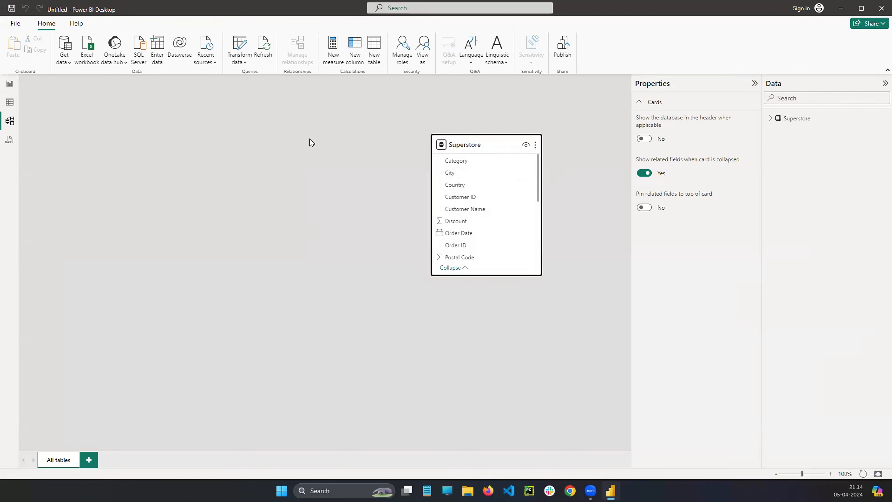
Return to the report view and review the Tables and Pie_chart pages.
{"action": "left_click", "coordinate": [10, 84]}
{"action": "left_click", "coordinate": [183, 462]}
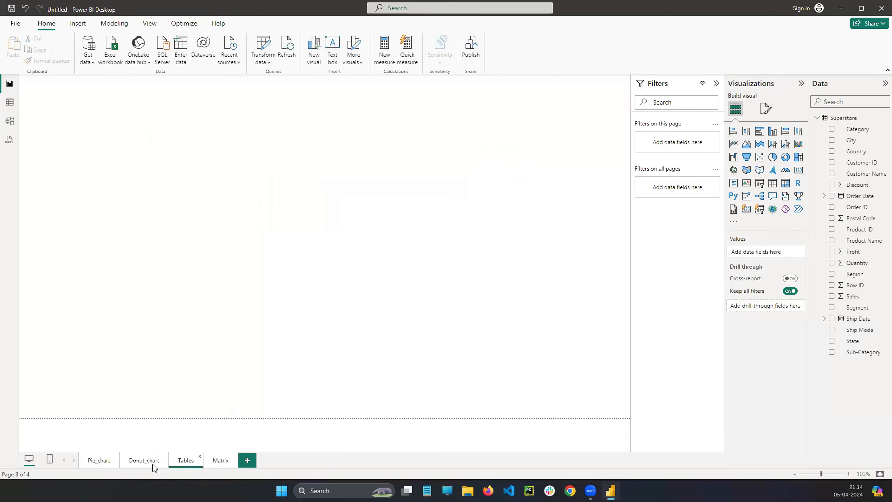
{"action": "left_click", "coordinate": [99, 462]}
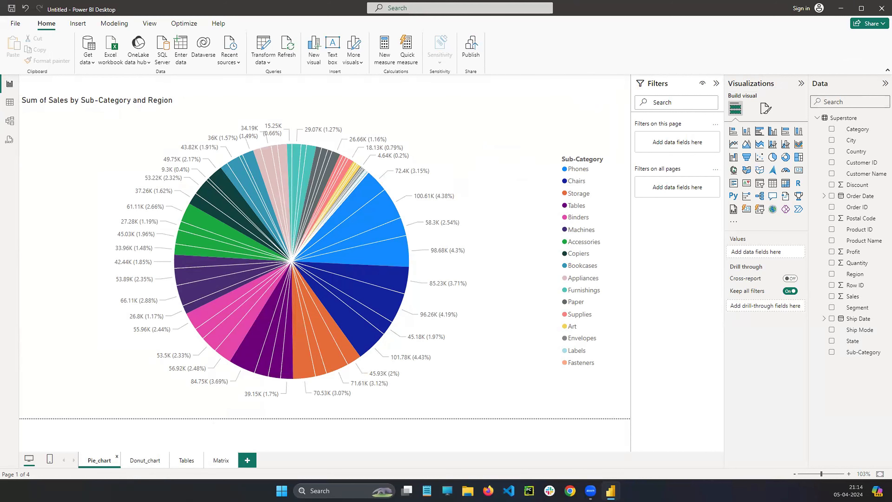
Open the Save As options for the untitled report.
{"action": "left_click", "coordinate": [15, 23]}
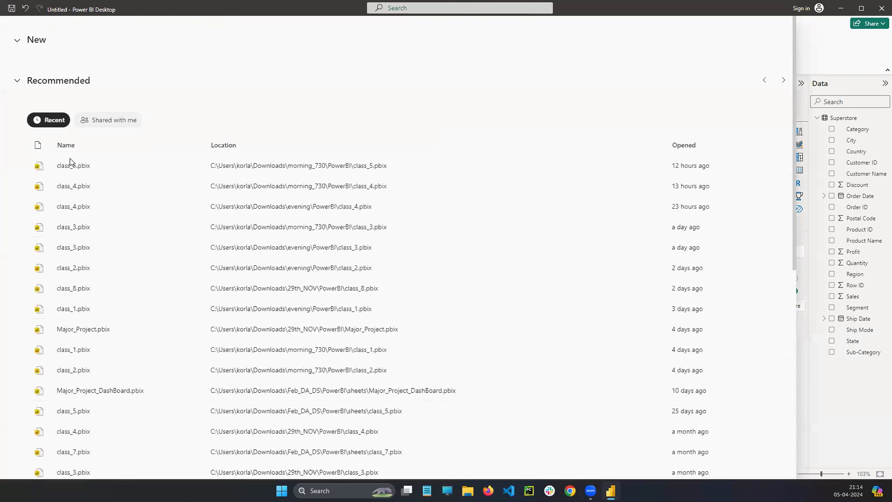
{"action": "left_click", "coordinate": [41, 108]}
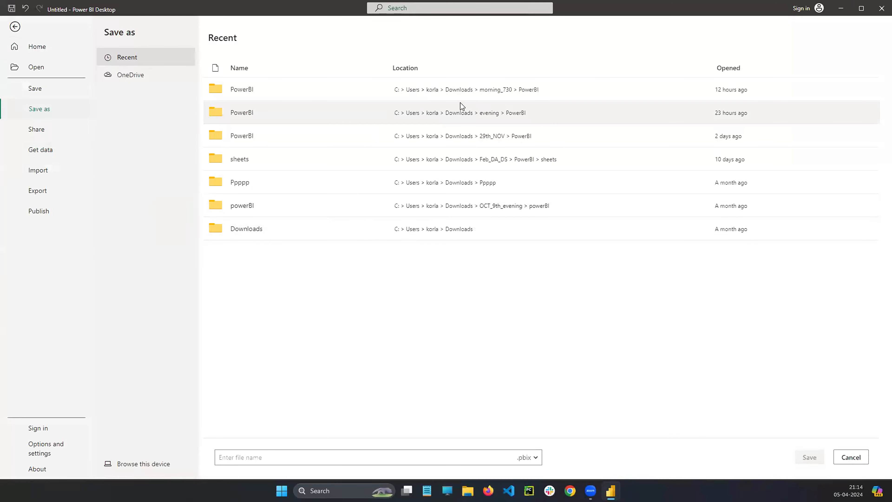